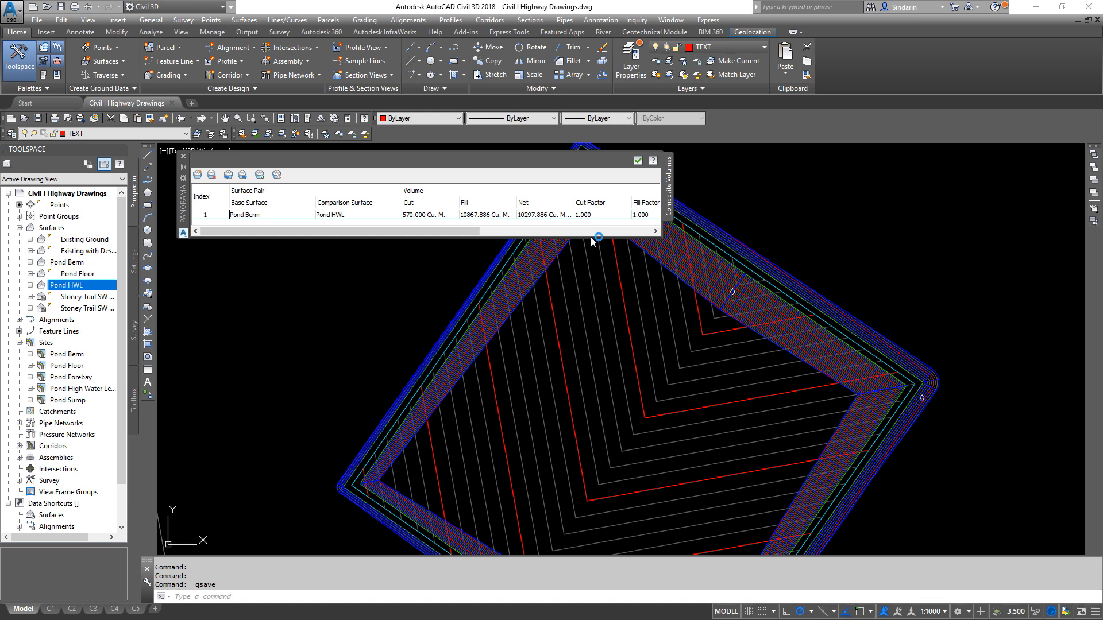
- Switch to the web browser, open Google Maps and maximize the window
left_click_drag(1102, 34, 680, 70)
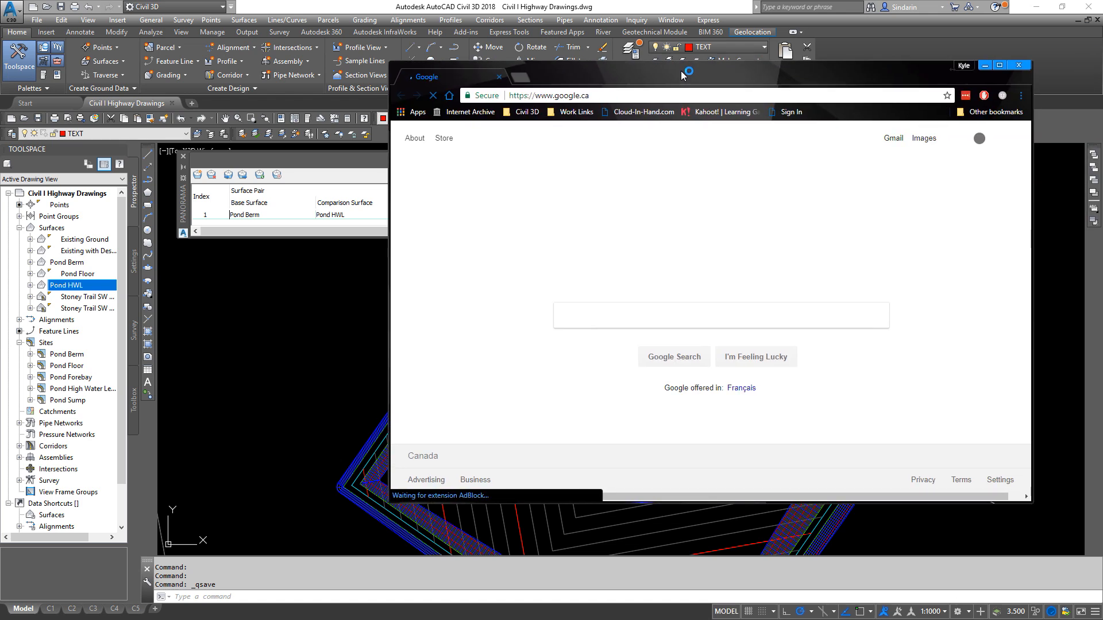
left_click(644, 100)
type("maps")
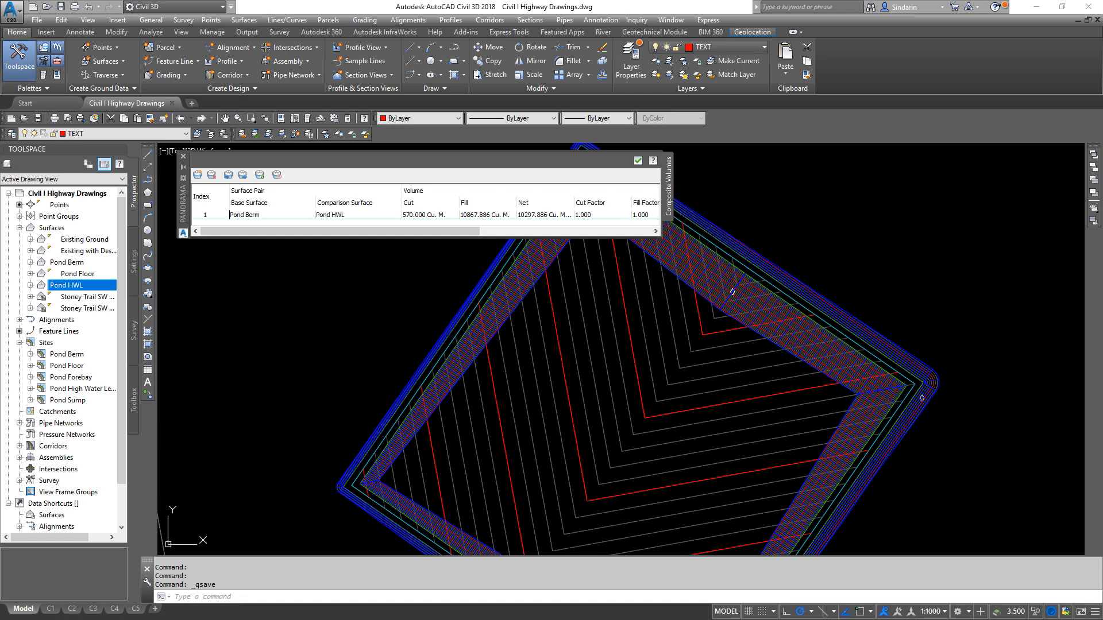
left_click_drag(1102, 115, 711, 76)
double_click(711, 76)
- Examine the stormwater ponds around the Queen Elizabeth II Highway interchange in satellite view
left_click_drag(825, 245, 793, 352)
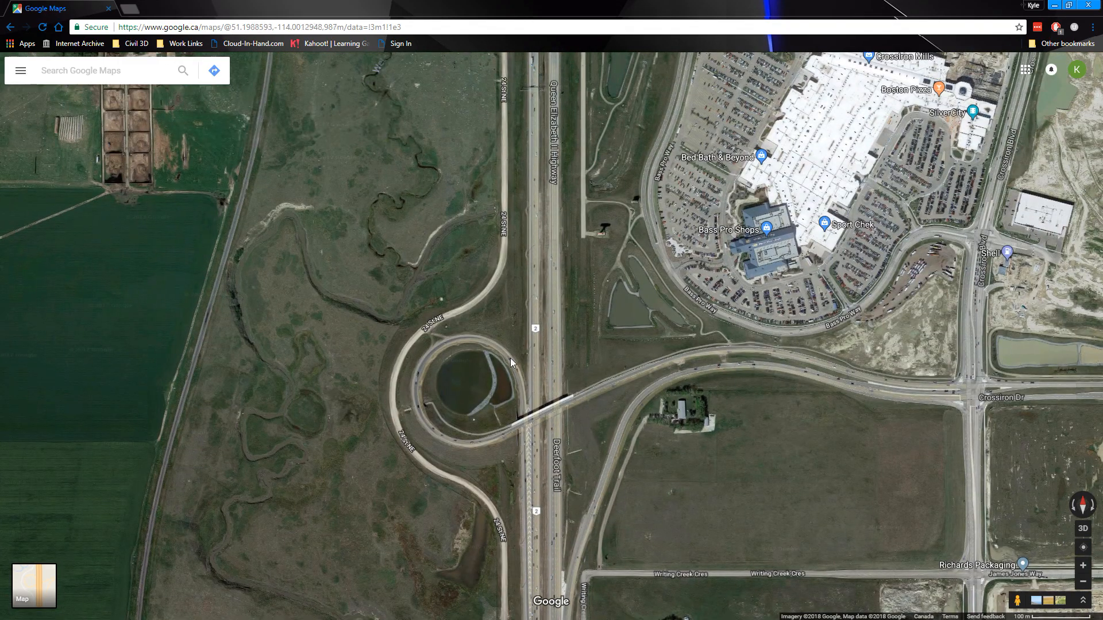
scroll(553, 399, "up", 2)
left_click_drag(396, 196, 166, 287)
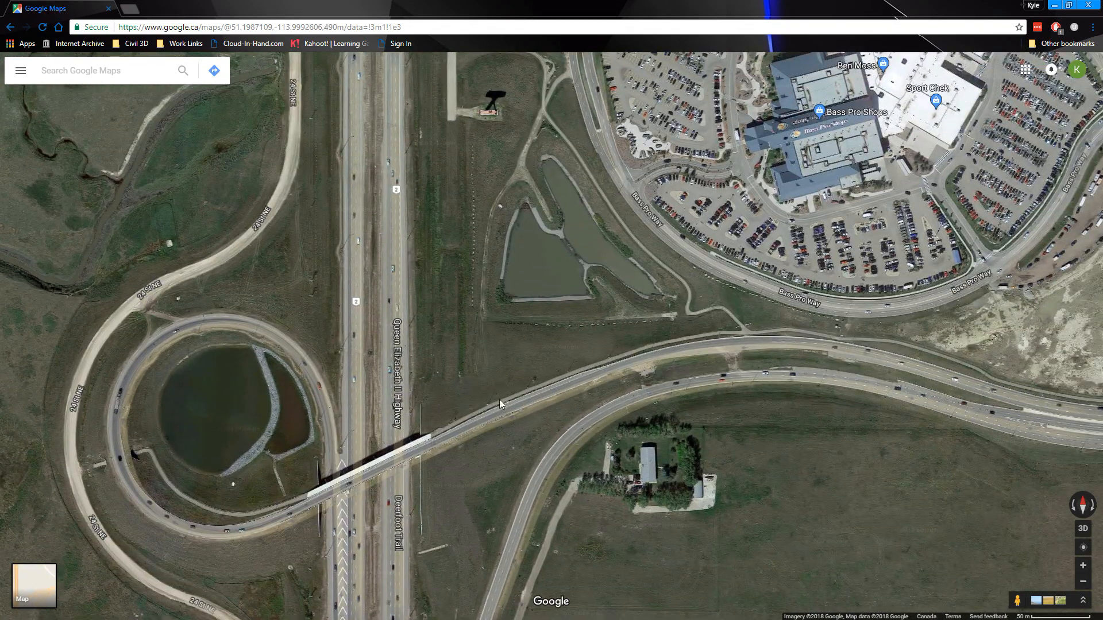
left_click_drag(329, 576, 577, 464)
scroll(425, 301, "up", 3)
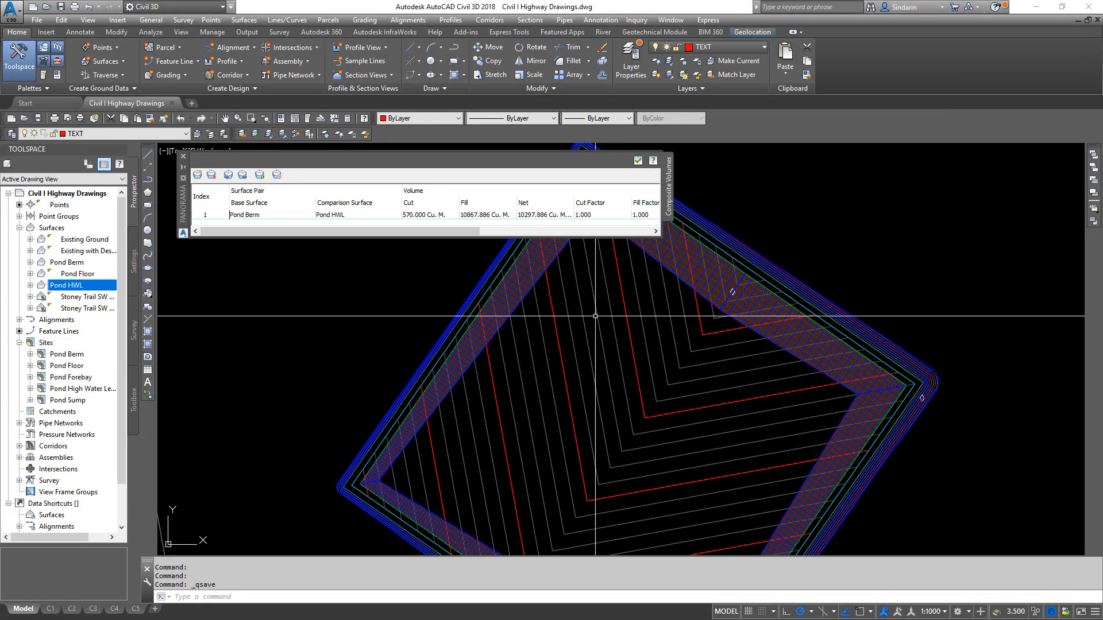
- Return to Civil 3D and close the composite volume results for the Pond Berm and Pond HWL surfaces
scroll(626, 344, "down", 3)
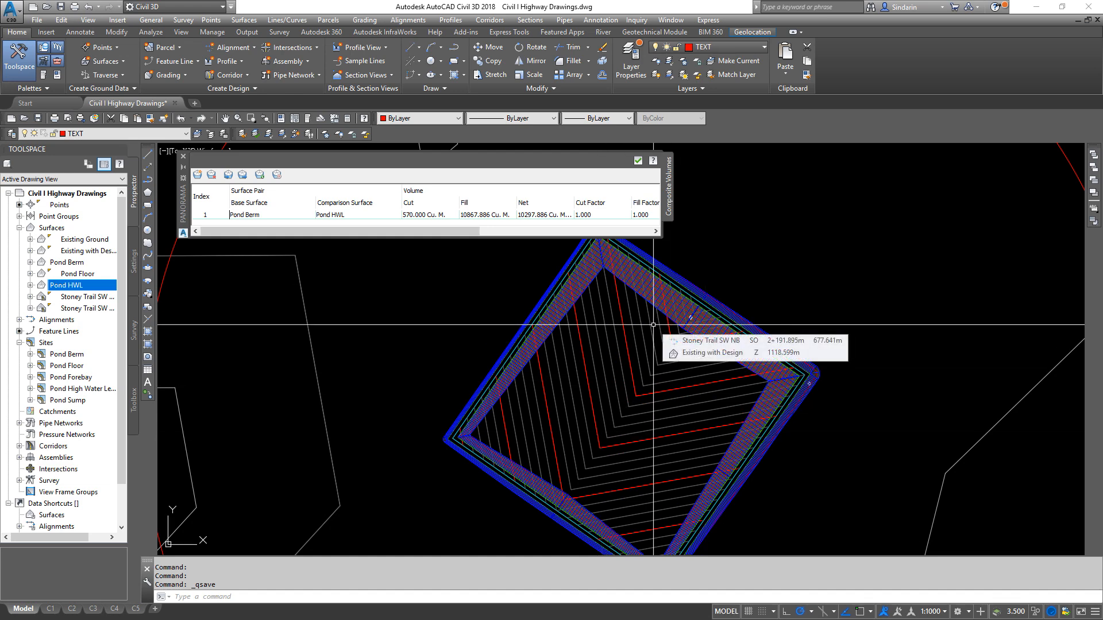
mouse_move(653, 325)
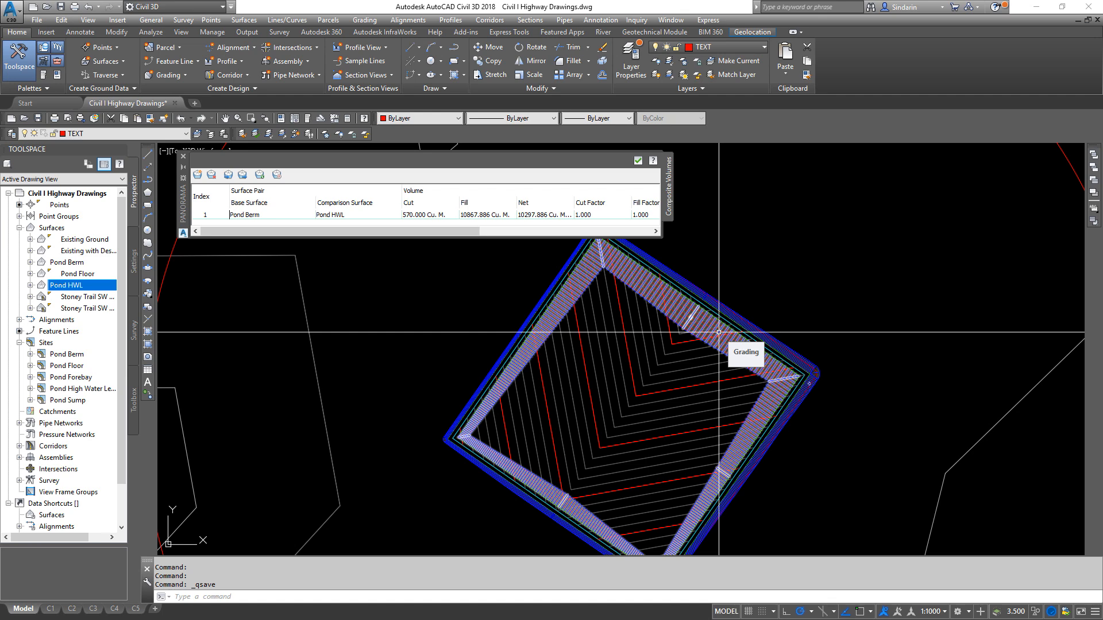
scroll(720, 322, "up", 5)
scroll(725, 305, "down", 3)
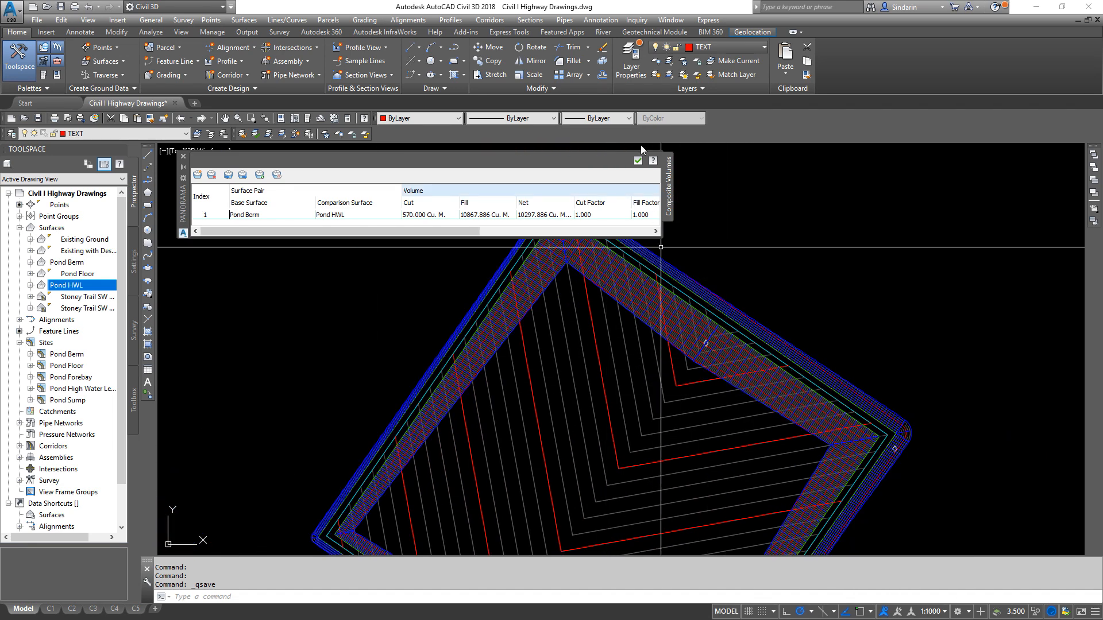
left_click(637, 161)
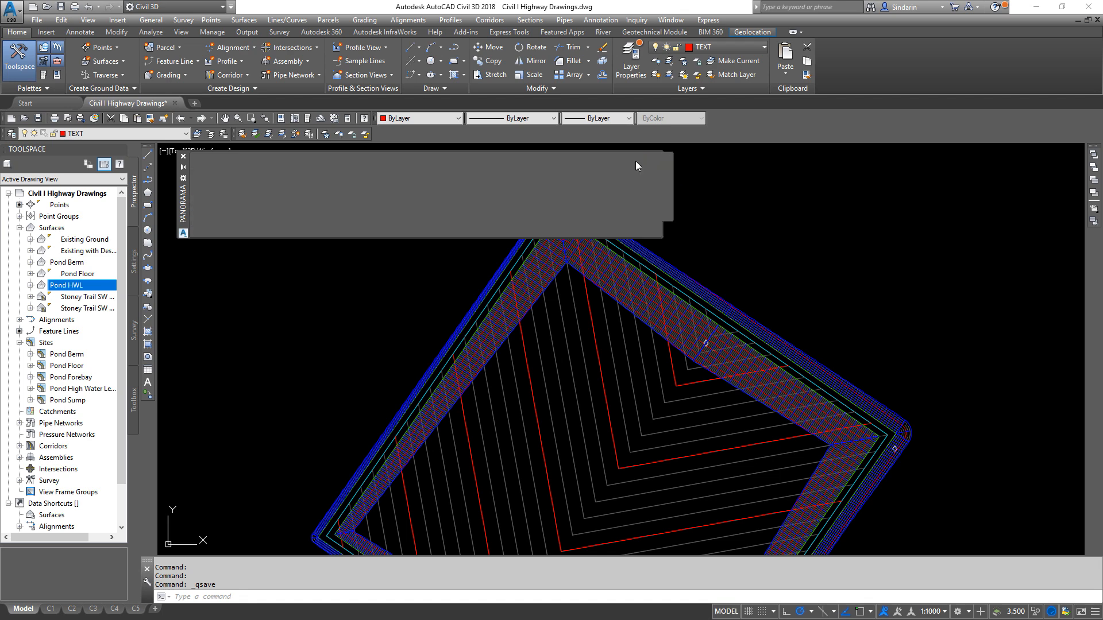
- Draw a 10 by 10 rectangle in the empty area northeast of the pond
middle_click_drag(677, 428, 601, 353)
mouse_move(601, 353)
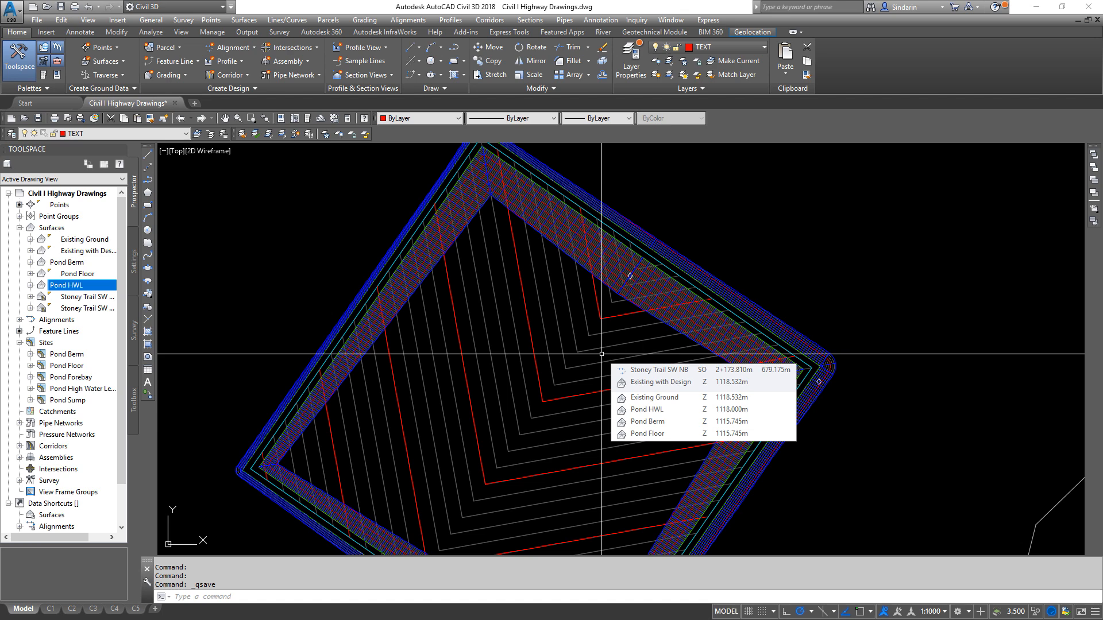
scroll(601, 354, "up", 2)
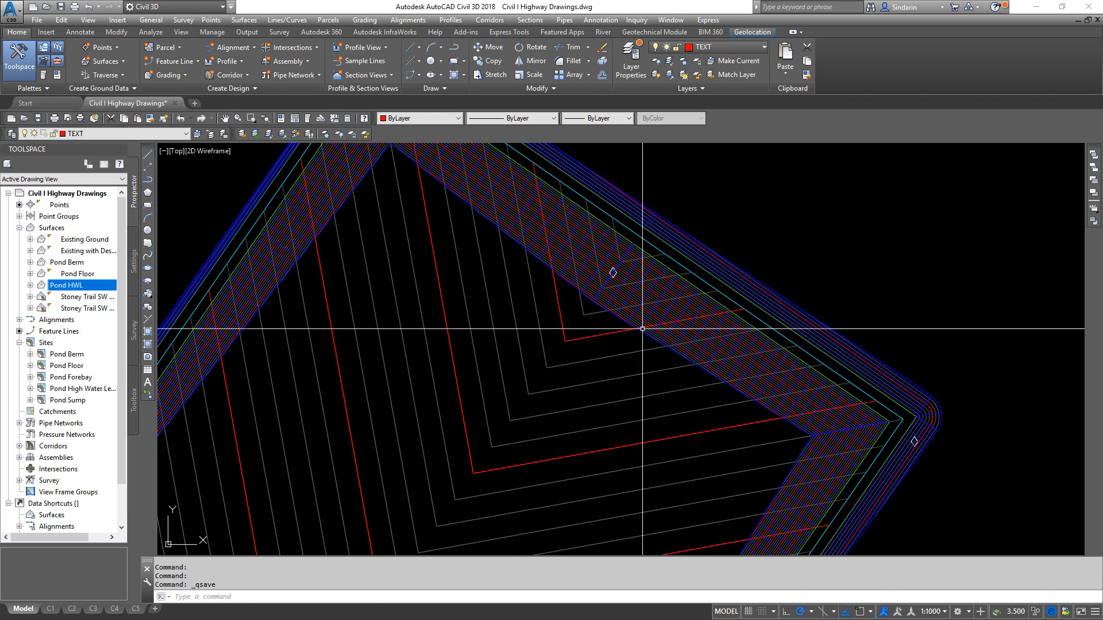
middle_click_drag(574, 367, 567, 350)
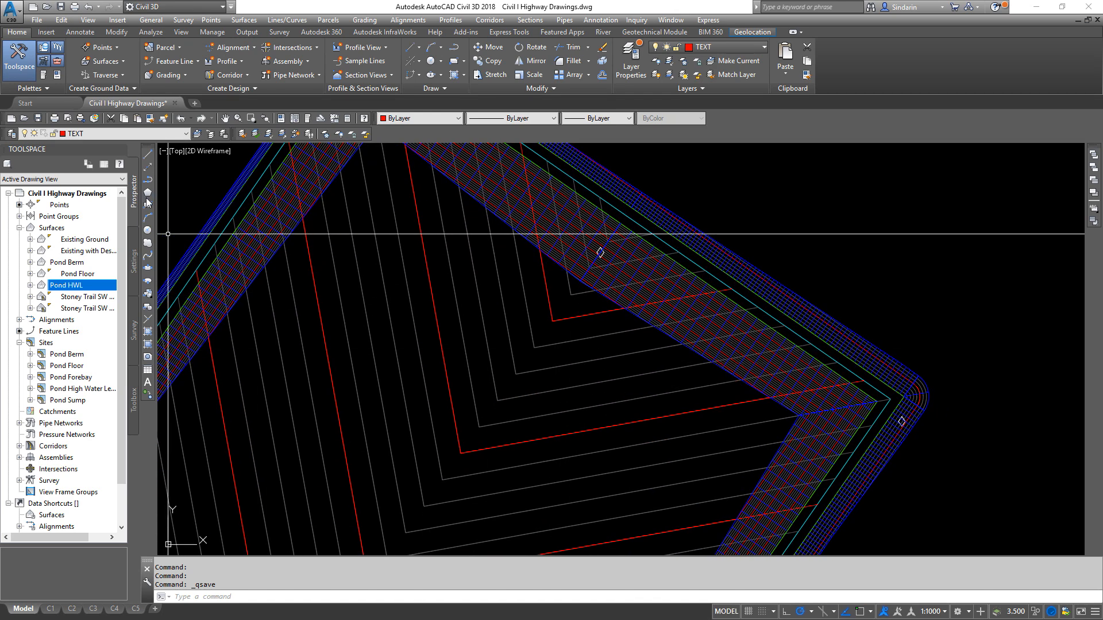
left_click(147, 205)
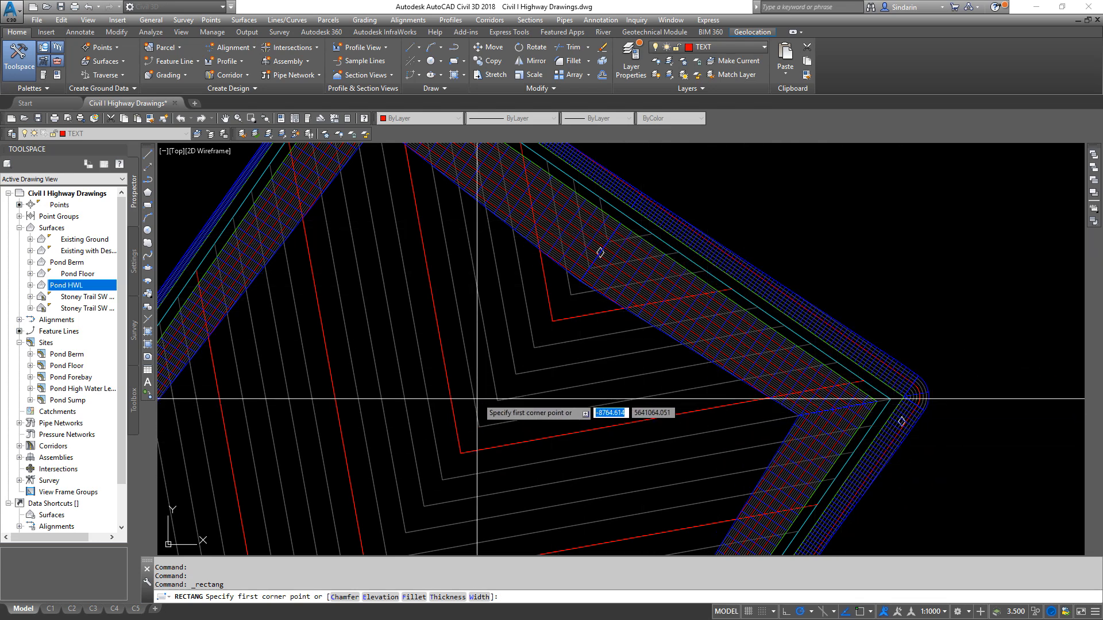
middle_click_drag(468, 400, 392, 386)
left_click(761, 182)
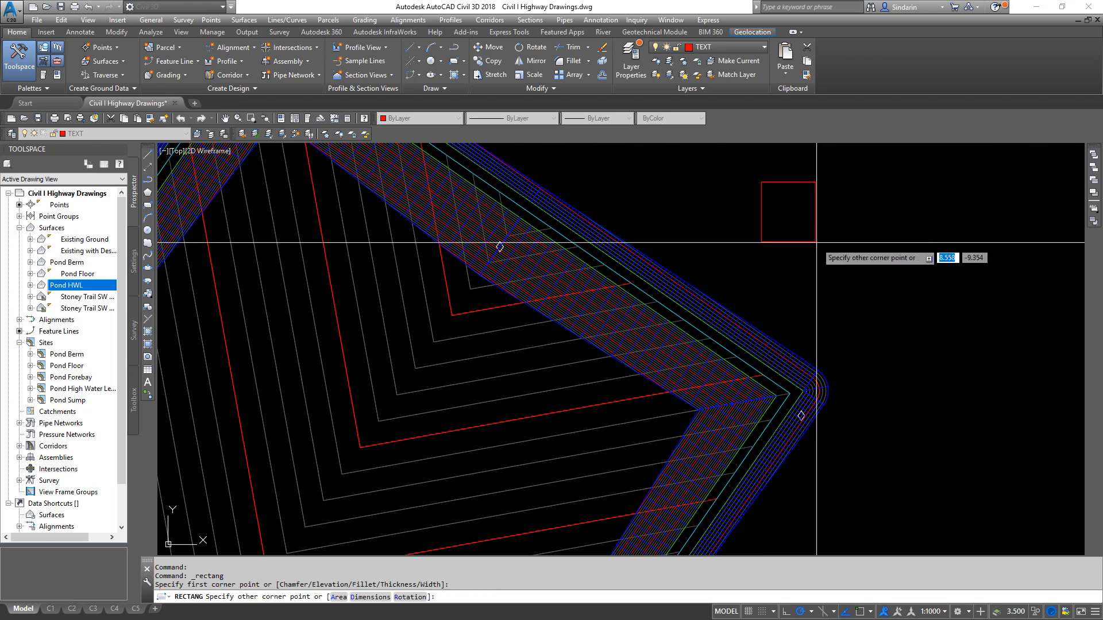
type("10")
key("Tab")
type("10")
key("Tab")
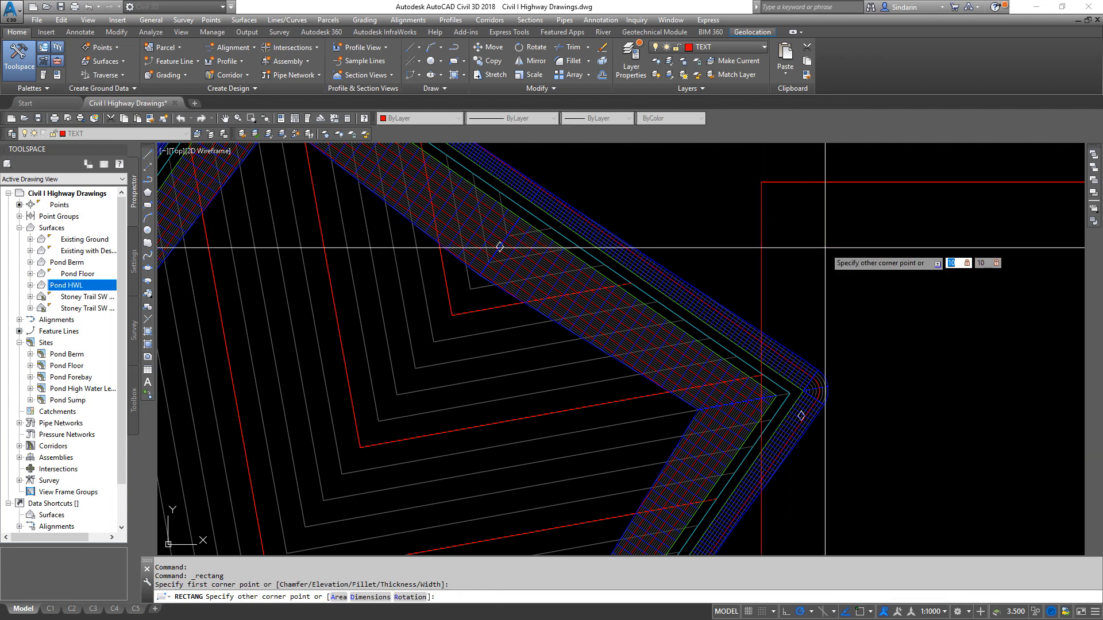
scroll(825, 247, "down", 5)
key("Return")
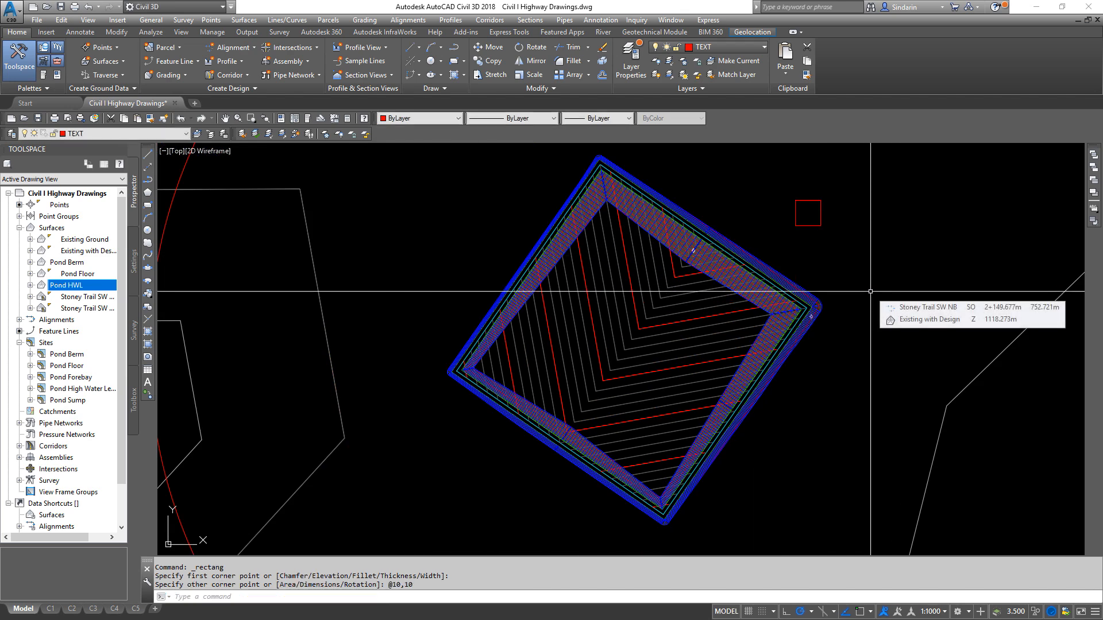
- Move the rectangle by its upper-right corner endpoint onto the eastern corner of the cyan pond feature line
scroll(804, 284, "up", 2)
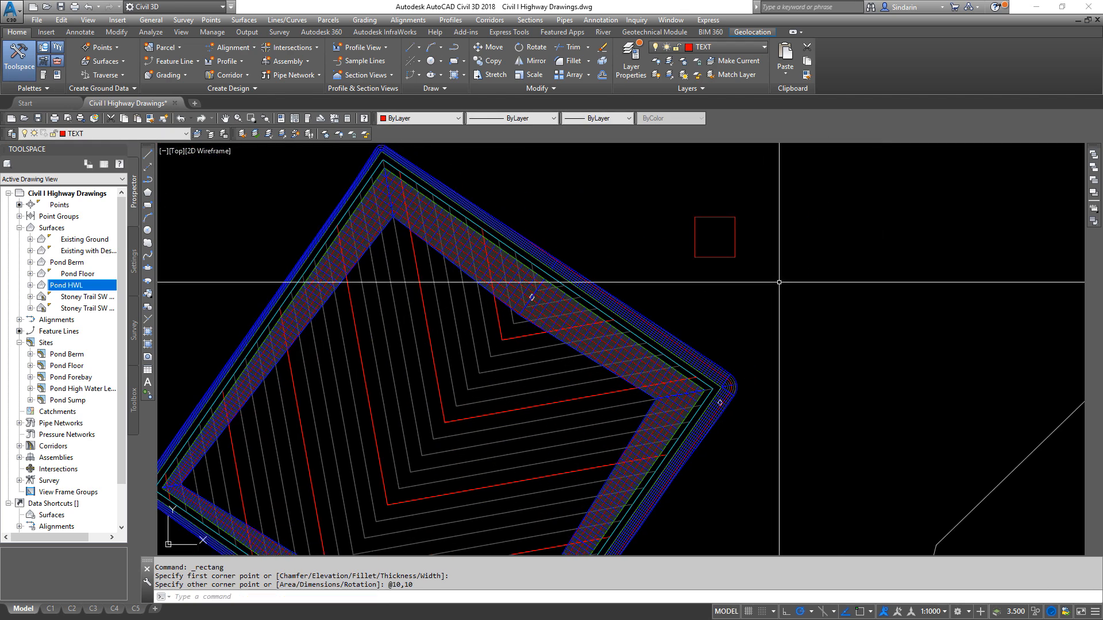
left_click(778, 282)
left_click(694, 229)
type("m")
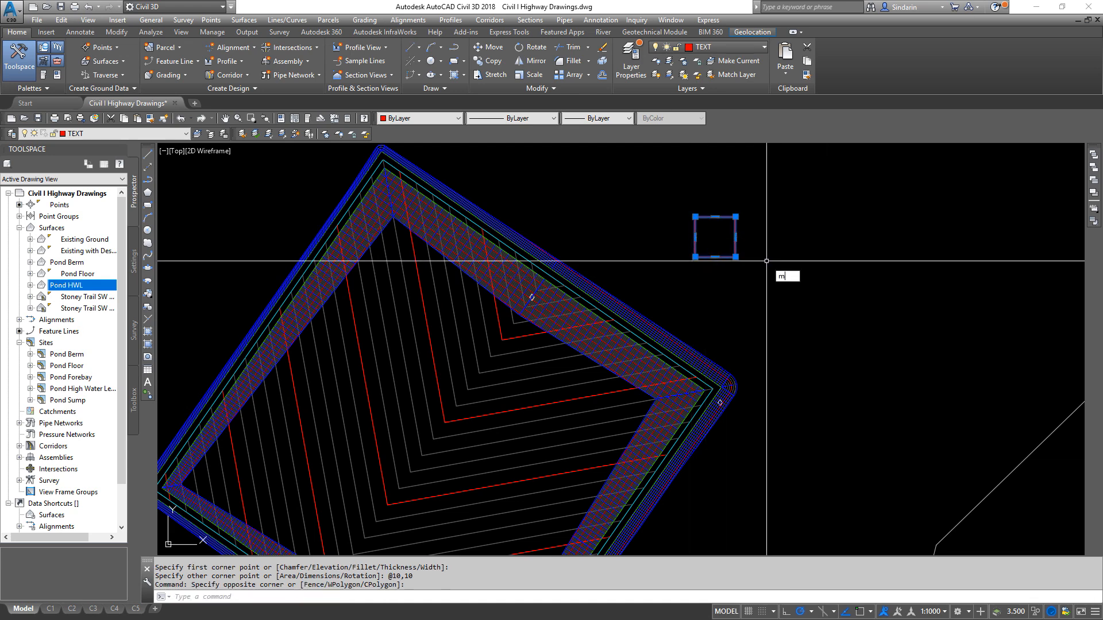
key("Return")
right_click(744, 208, "shift")
left_click(770, 286)
left_click(735, 218)
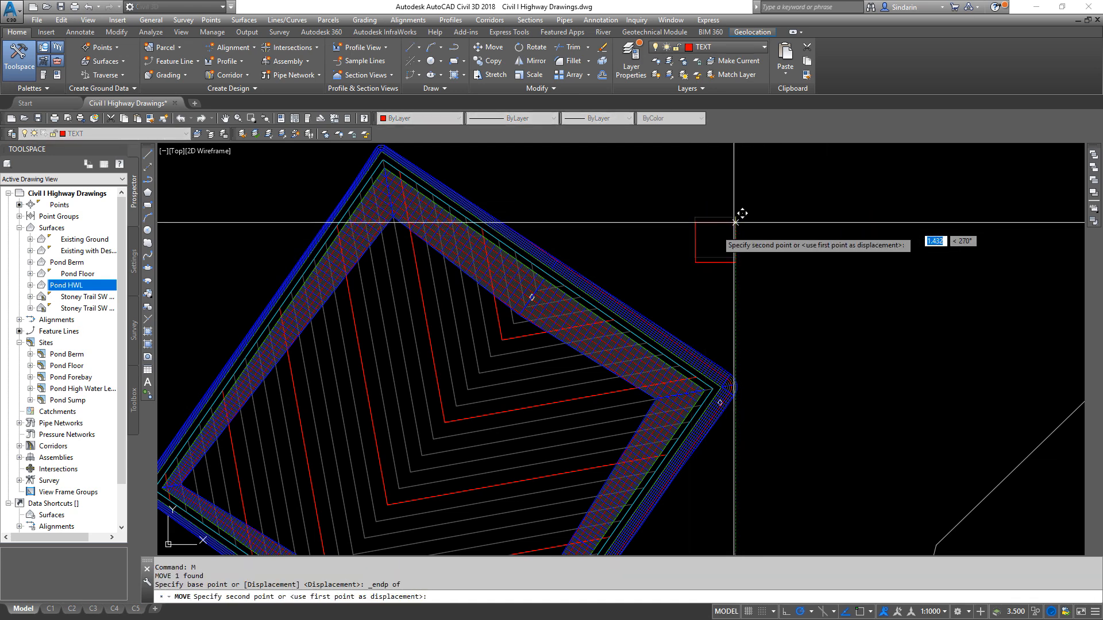
scroll(718, 402, "up", 2)
right_click(684, 280, "shift")
left_click(715, 354)
left_click(696, 291)
- Rotate the rectangle about its upper-right corner by reference, aligning its top edge with the cyan line along the pond's northeast side
left_click(664, 291)
type("ro")
key("Return")
right_click(641, 291, "shift")
left_click(678, 369)
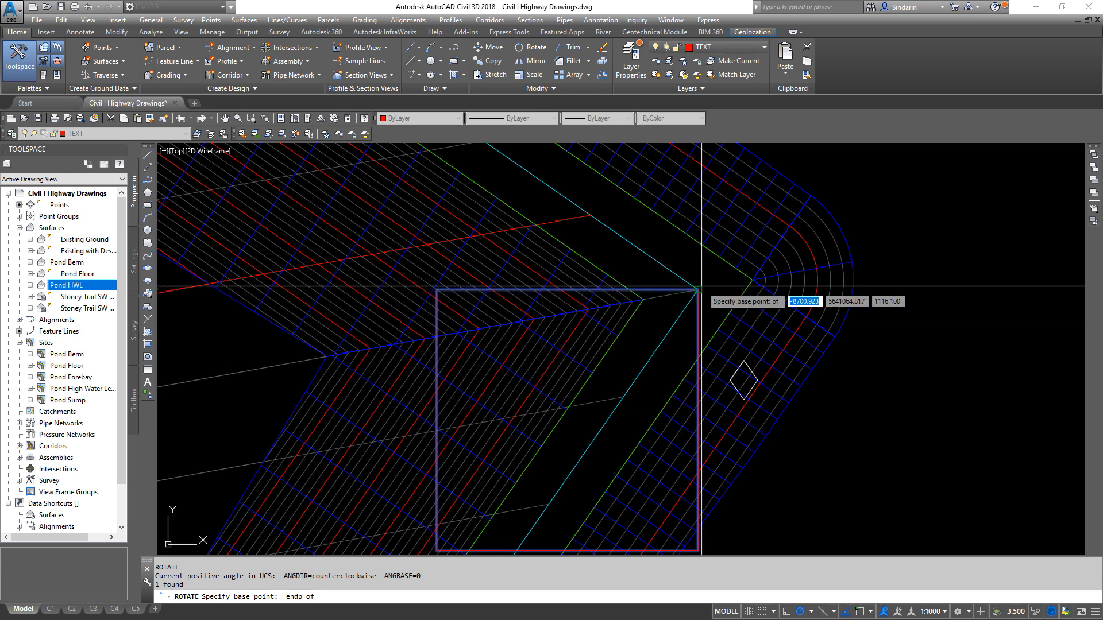
left_click(698, 289)
type("r")
key("Return")
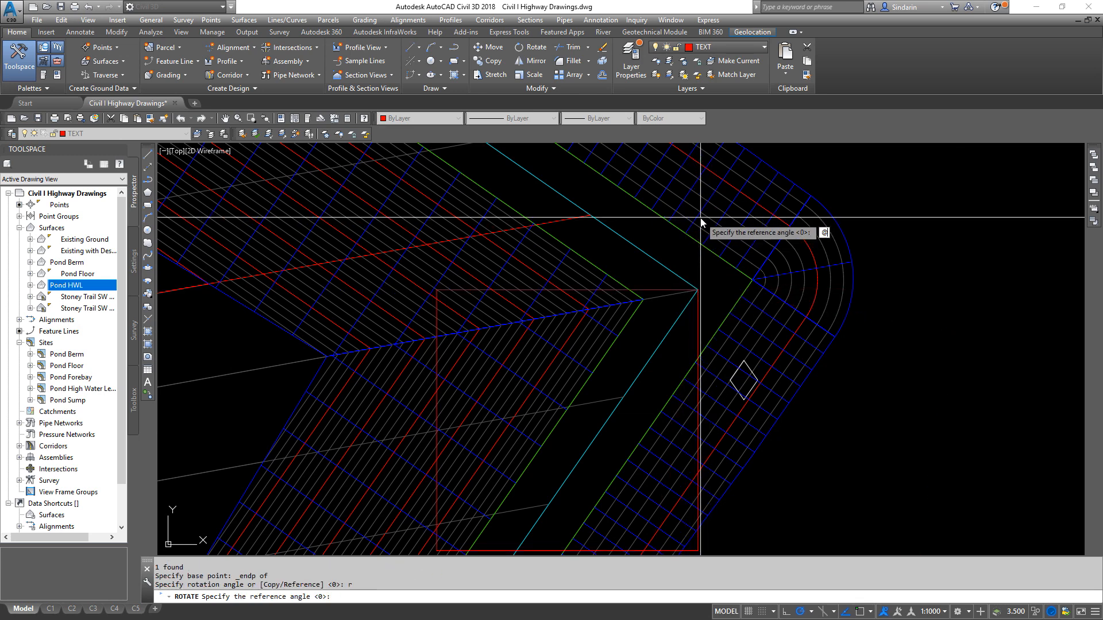
type("@")
key("Return")
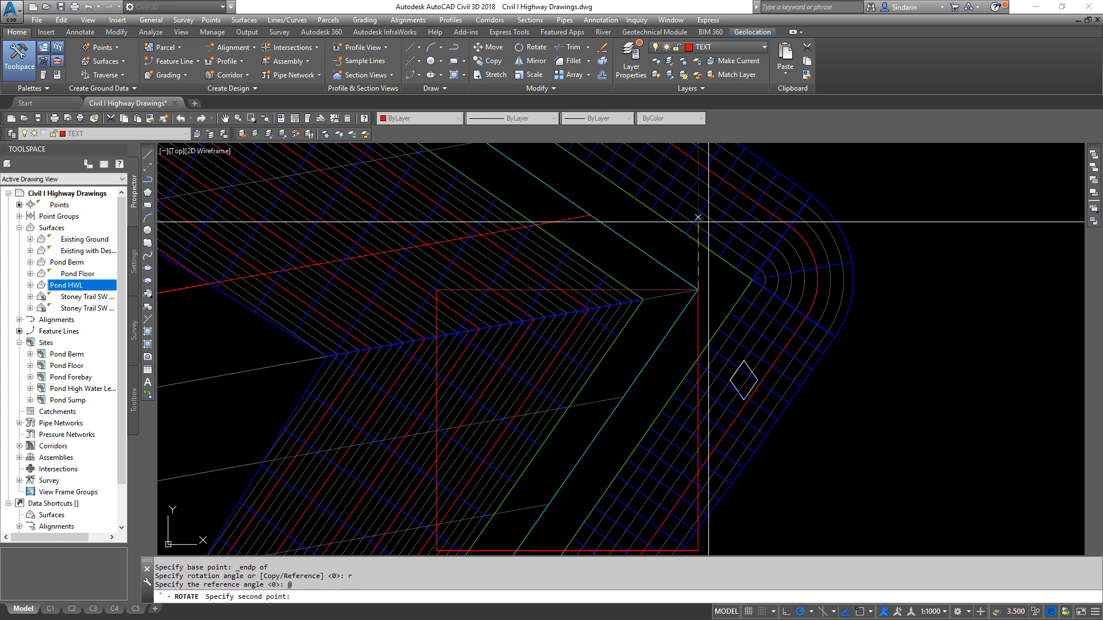
scroll(439, 290, "up", 3)
right_click(440, 292, "shift")
left_click(475, 372)
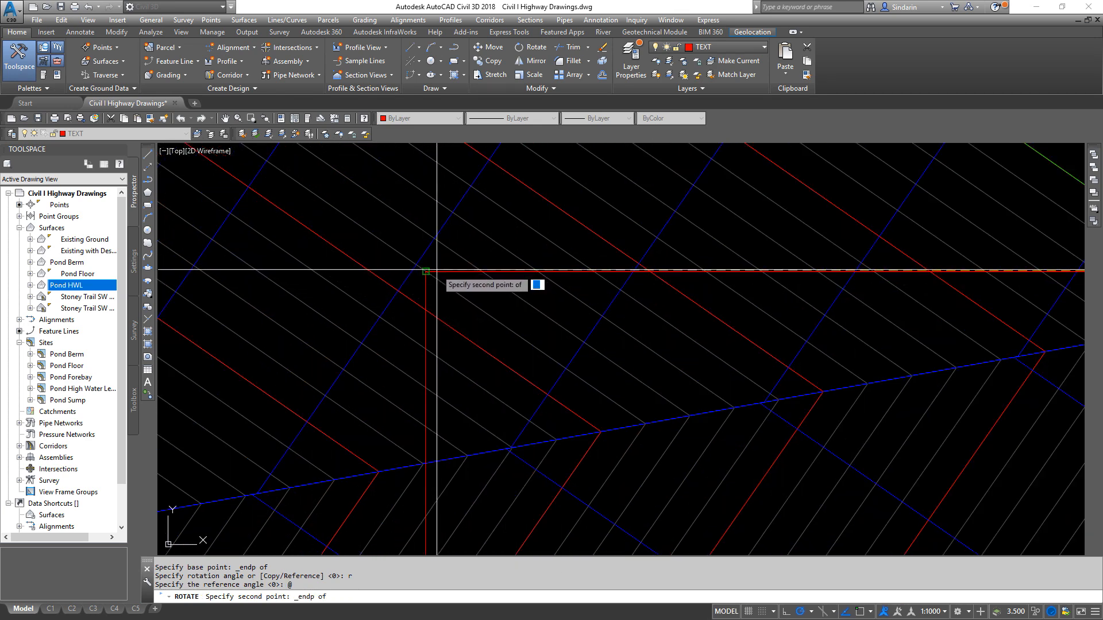
left_click(428, 270)
scroll(427, 264, "down", 3)
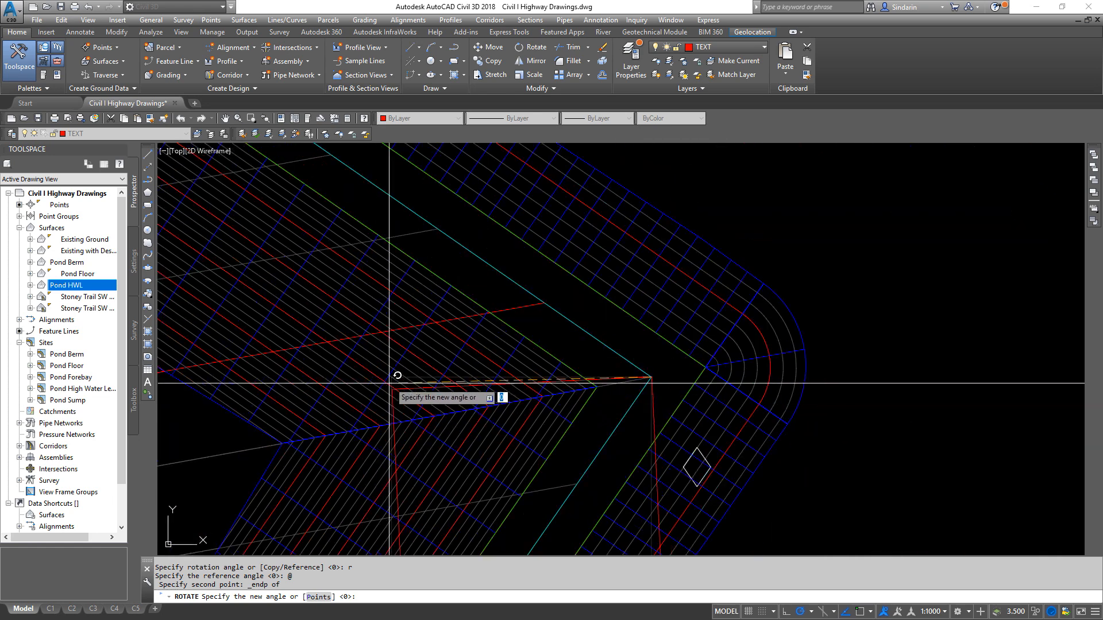
right_click(374, 184, "shift")
left_click(402, 489)
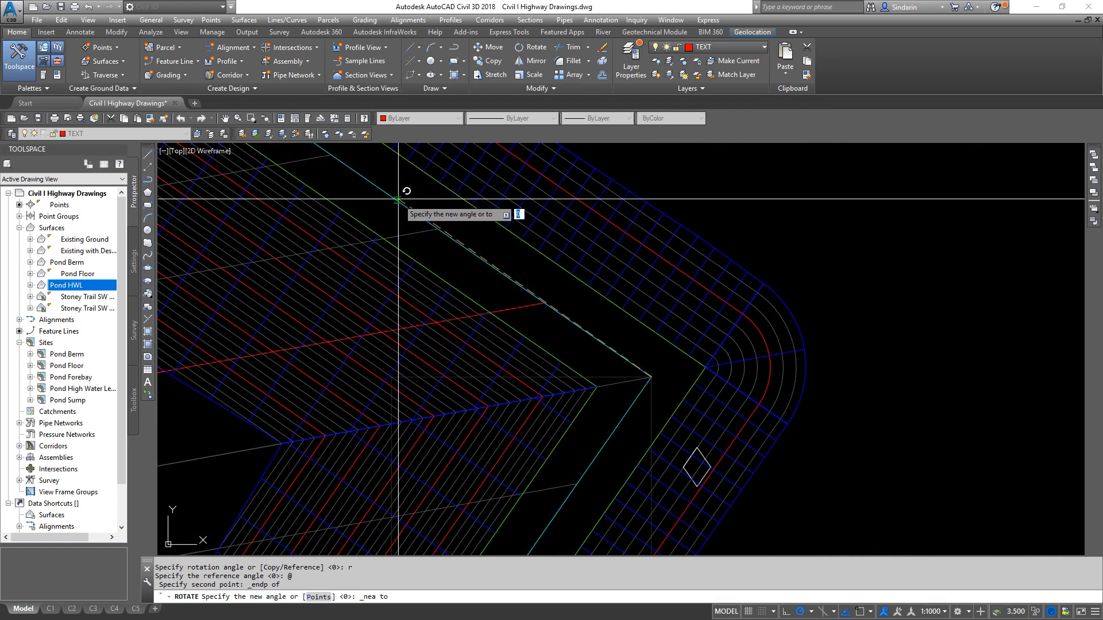
left_click(431, 215)
scroll(707, 406, "down", 3)
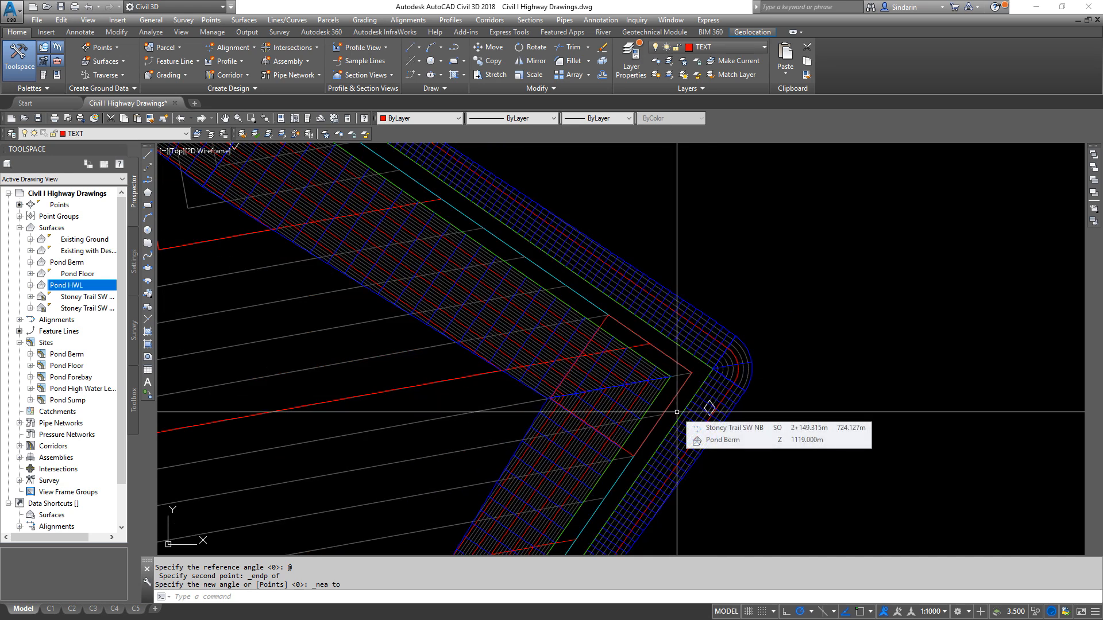
- Move the rectangle from the midpoint of its northeast edge to the endpoint at the toe of the pond's northeast inner slope
left_click(666, 408)
type("m")
key("Return")
right_click(669, 408, "shift")
left_click(712, 247)
scroll(661, 348, "up", 3)
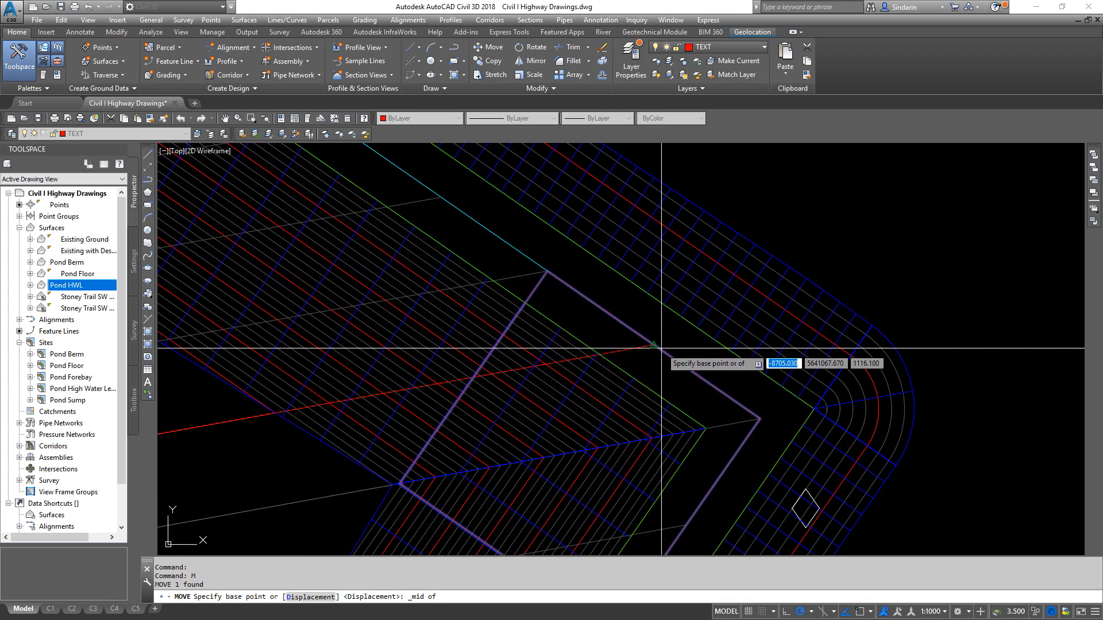
left_click(653, 345)
scroll(747, 402, "down", 4)
scroll(494, 351, "up", 4)
right_click(654, 379, "shift")
left_click(696, 215)
scroll(611, 365, "up", 6)
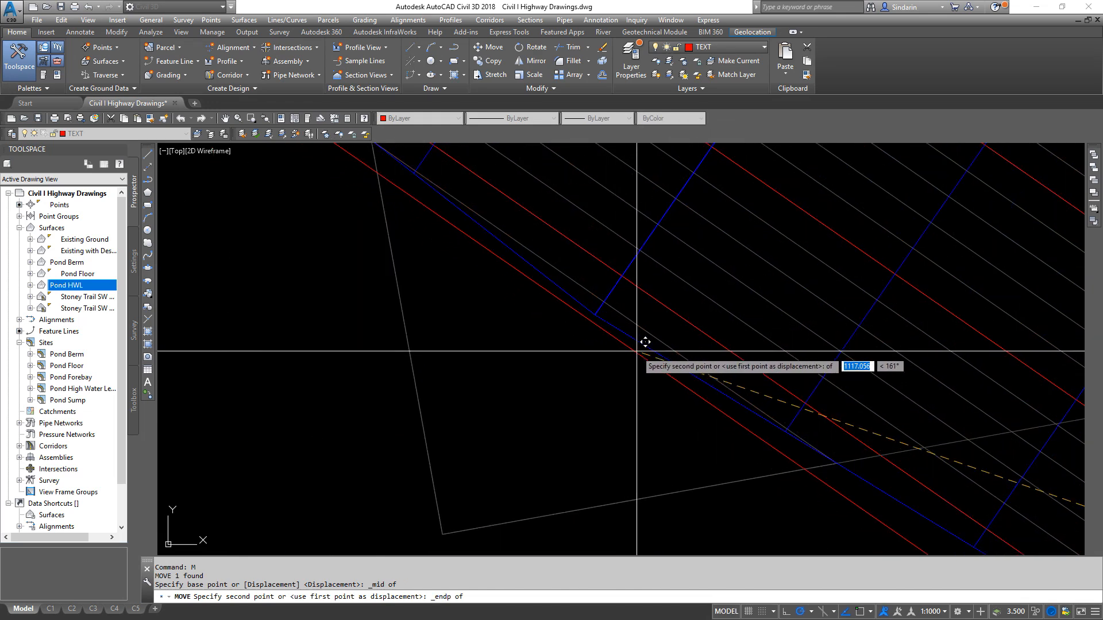
left_click(630, 335)
scroll(638, 413, "down", 4)
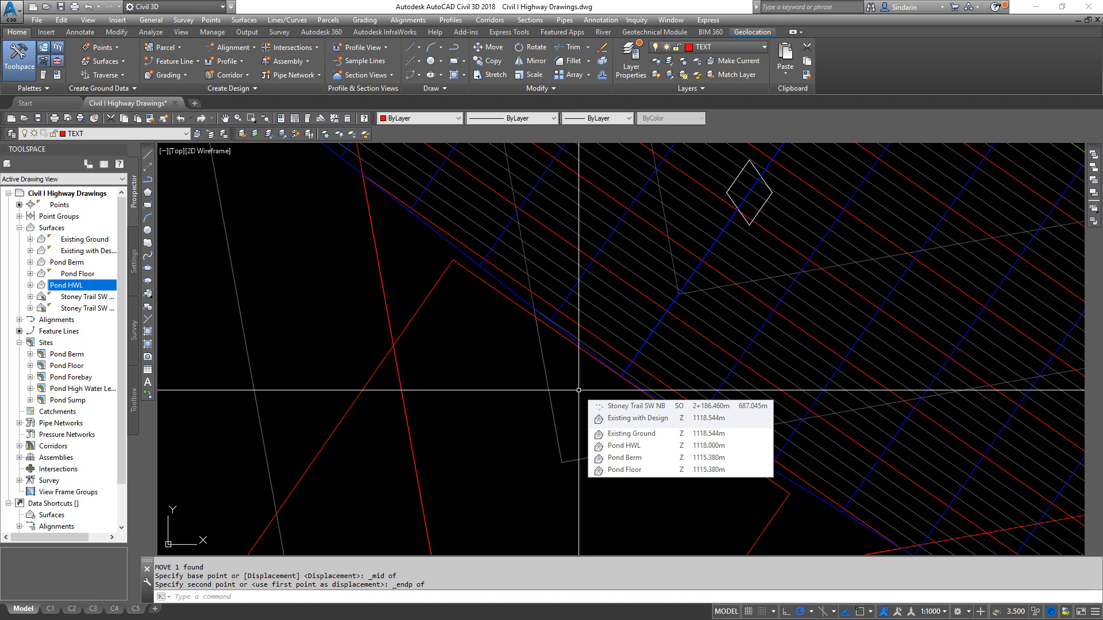
- Try to move the rectangle by its east corner endpoint a distance of 1 using an extension snap along its southeast edge
scroll(643, 412, "down", 4)
mouse_move(643, 411)
middle_mouse_down()
mouse_move(619, 367)
mouse_move(632, 325)
middle_mouse_up()
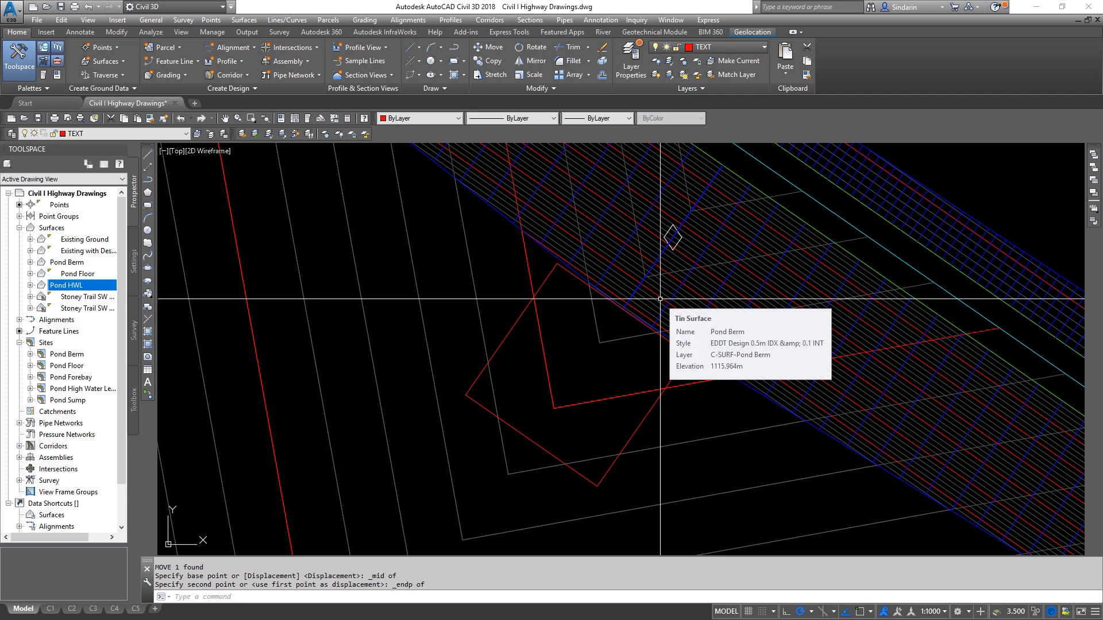
type("M")
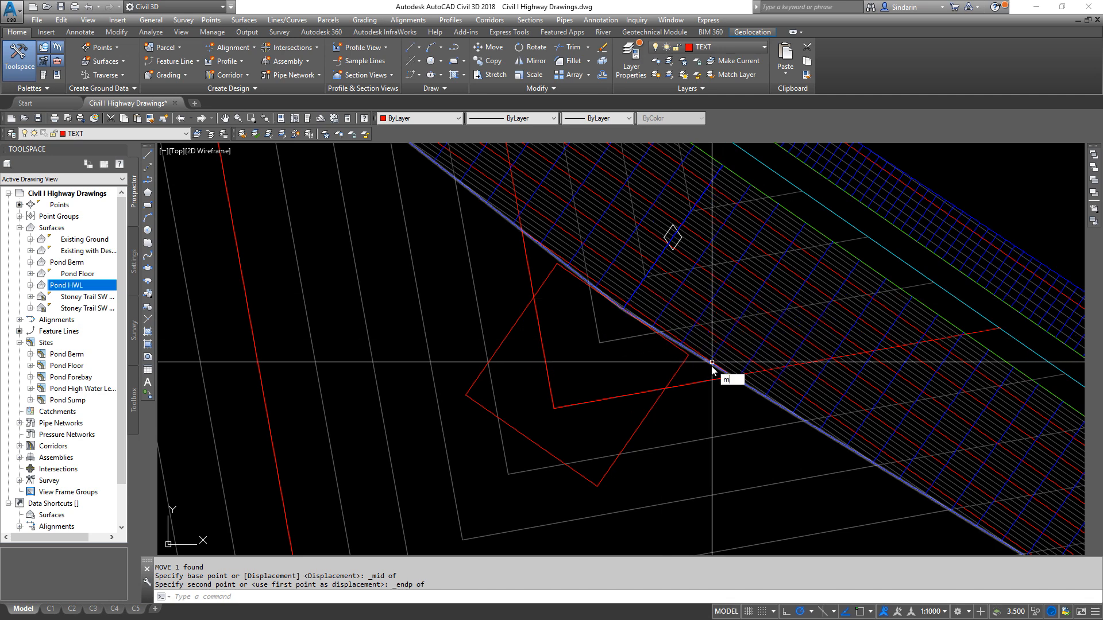
key("Return")
left_click(679, 361)
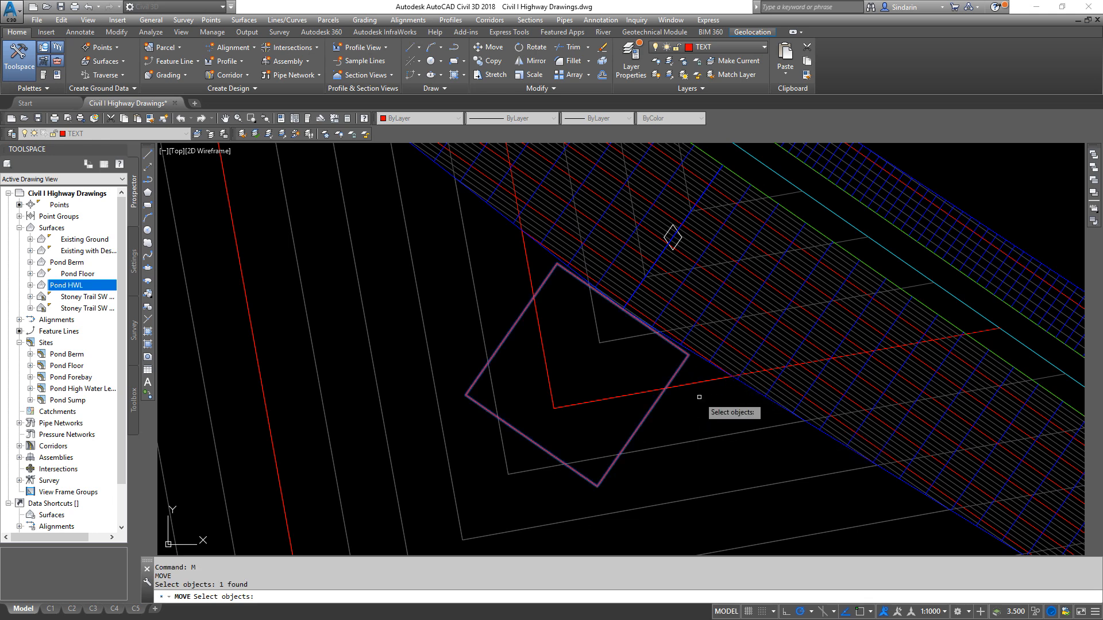
key("Return")
scroll(695, 382, "up", 2)
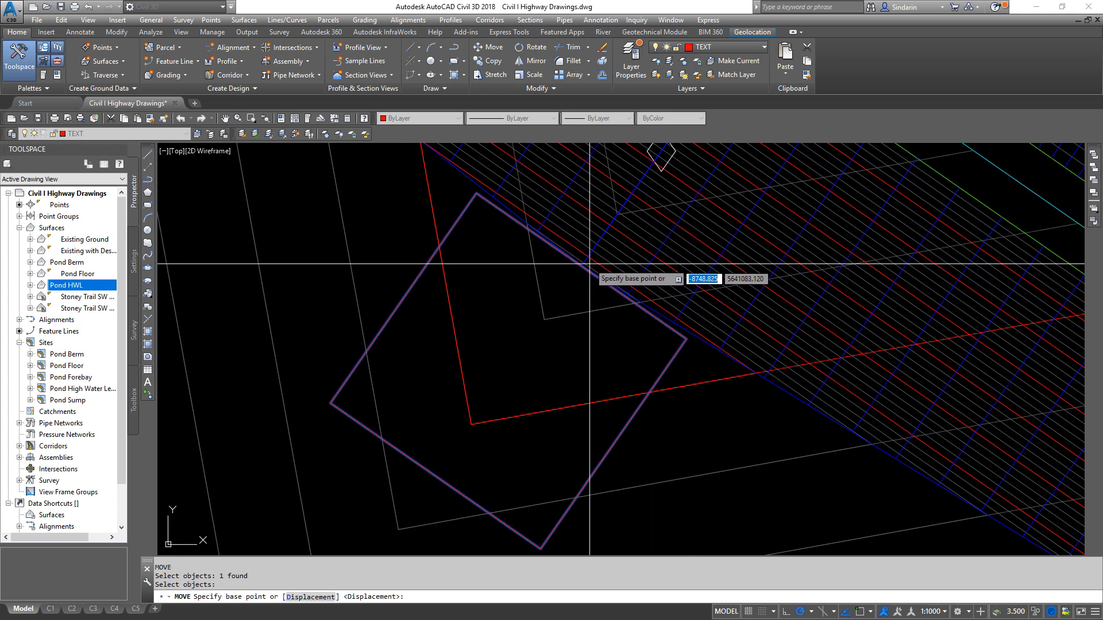
mouse_move(589, 264)
middle_mouse_down()
mouse_move(468, 266)
mouse_move(464, 254)
middle_mouse_up()
right_click(561, 338, "shift")
left_click(577, 423)
left_click(561, 326)
middle_click_drag(564, 325, 608, 255)
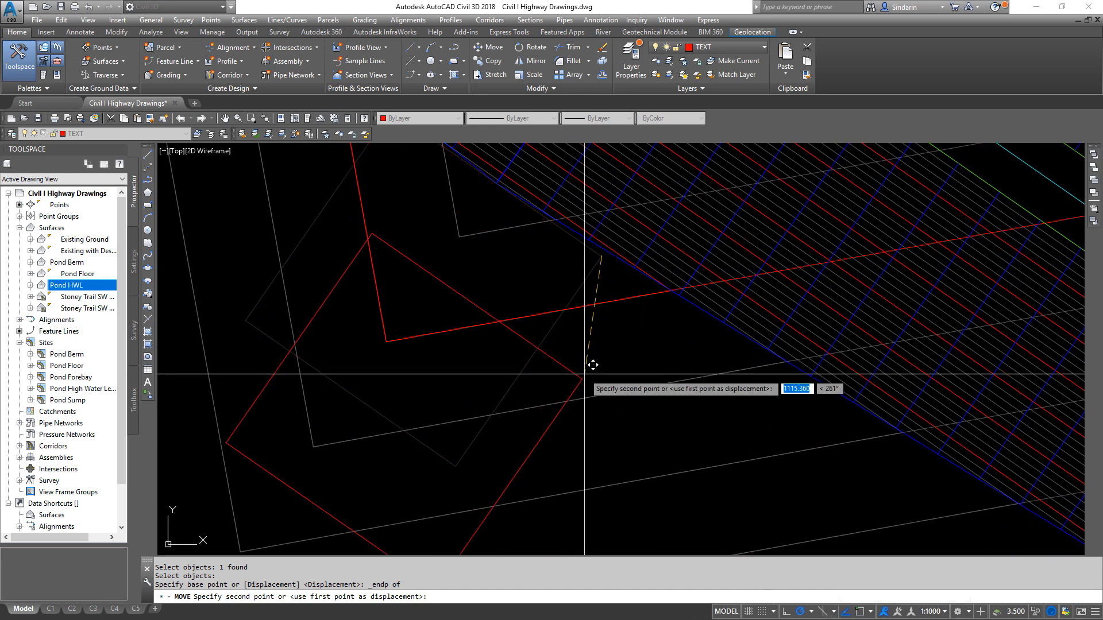
right_click(586, 369, "shift")
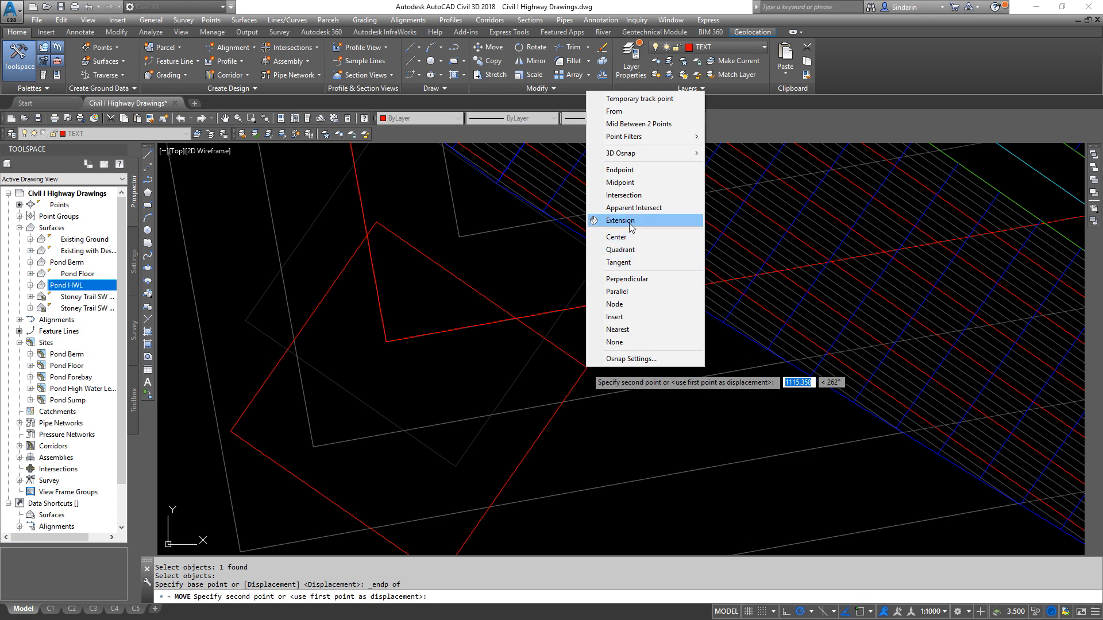
left_click(620, 221)
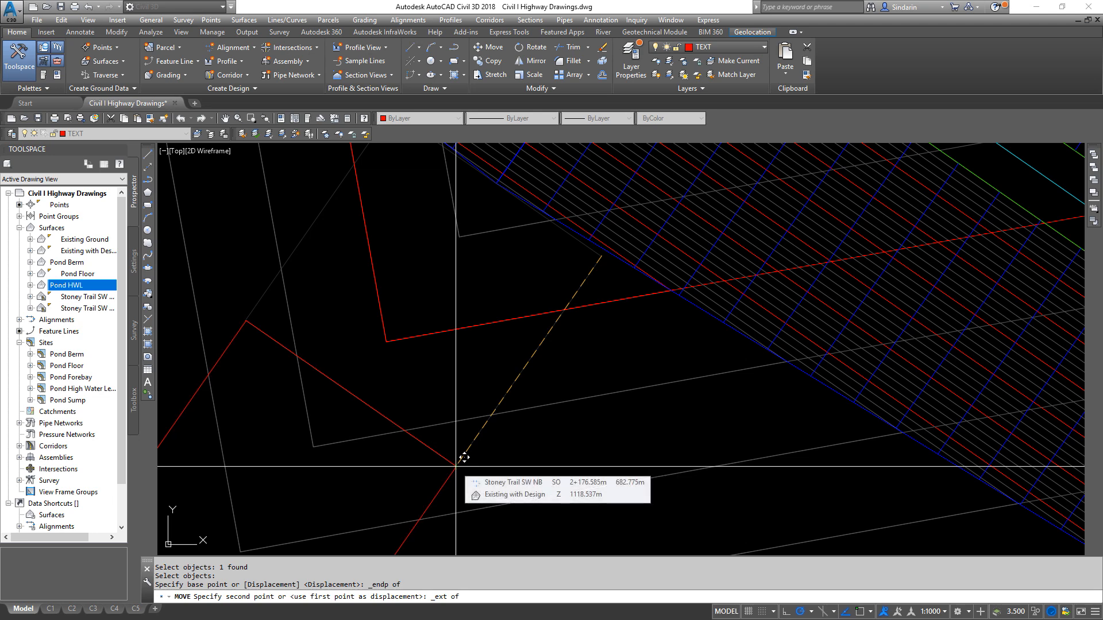
type("1")
key("Return")
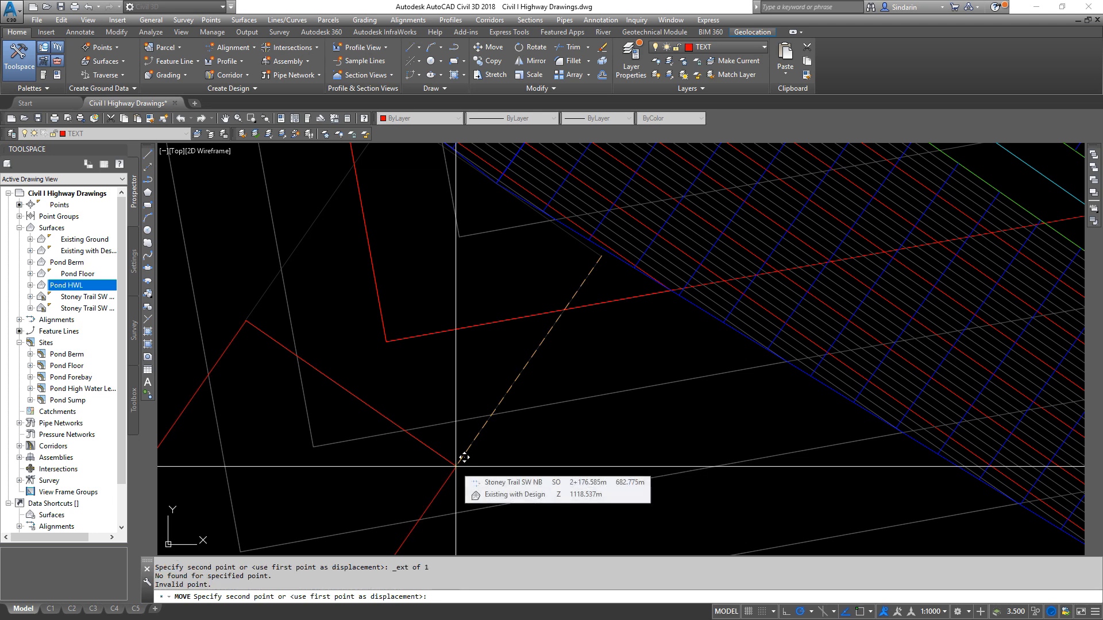
key("Return")
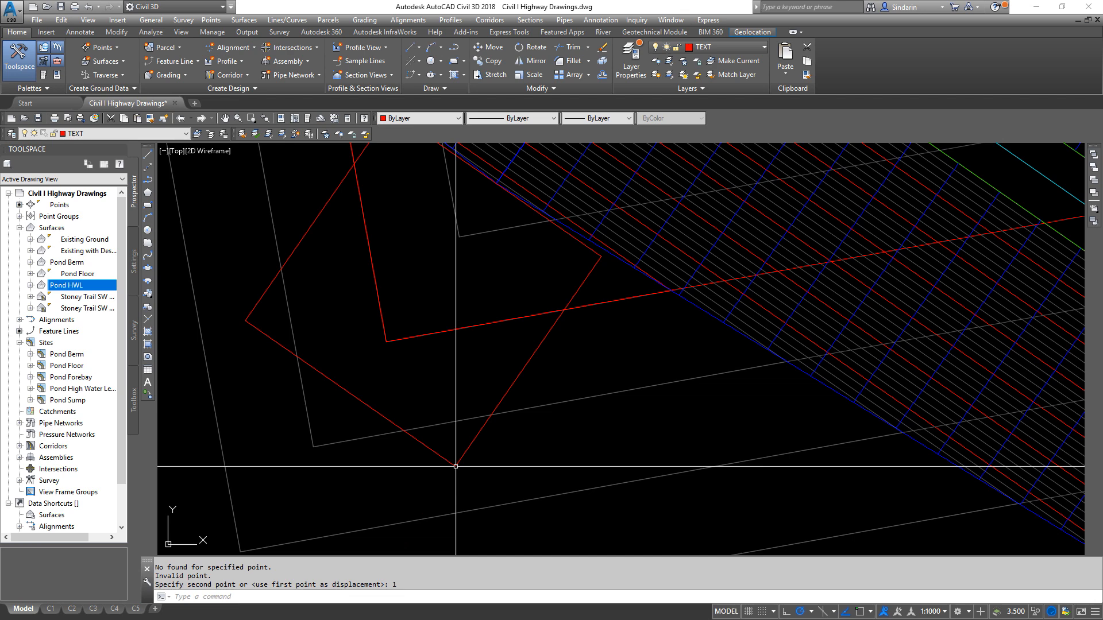
key("ctrl+z")
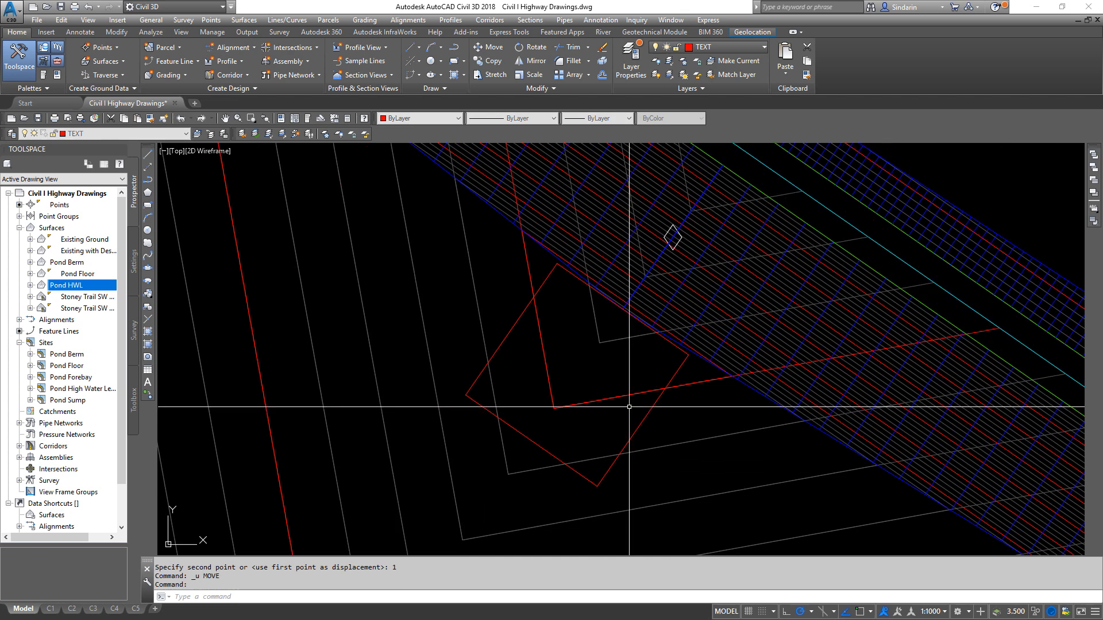
- Try to copy the rectangle from its east corner endpoint a distance of 1 toward its south corner
left_click(675, 377)
type("cp")
key("Return")
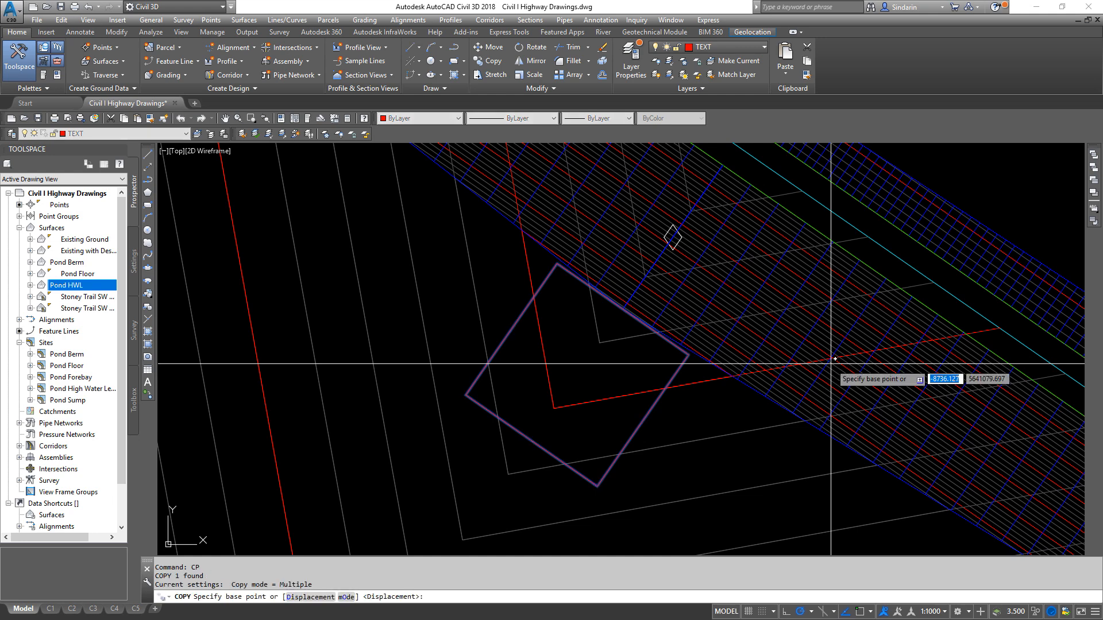
right_click(685, 370, "shift")
left_click(724, 192)
left_click(689, 354)
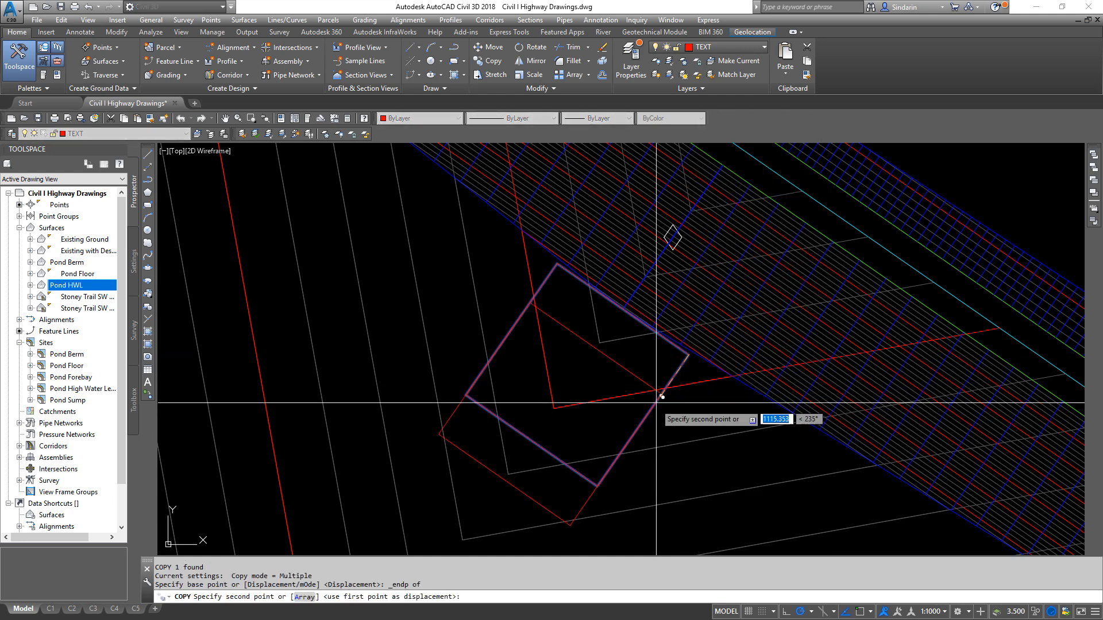
right_click(594, 488, "shift")
left_click(634, 309)
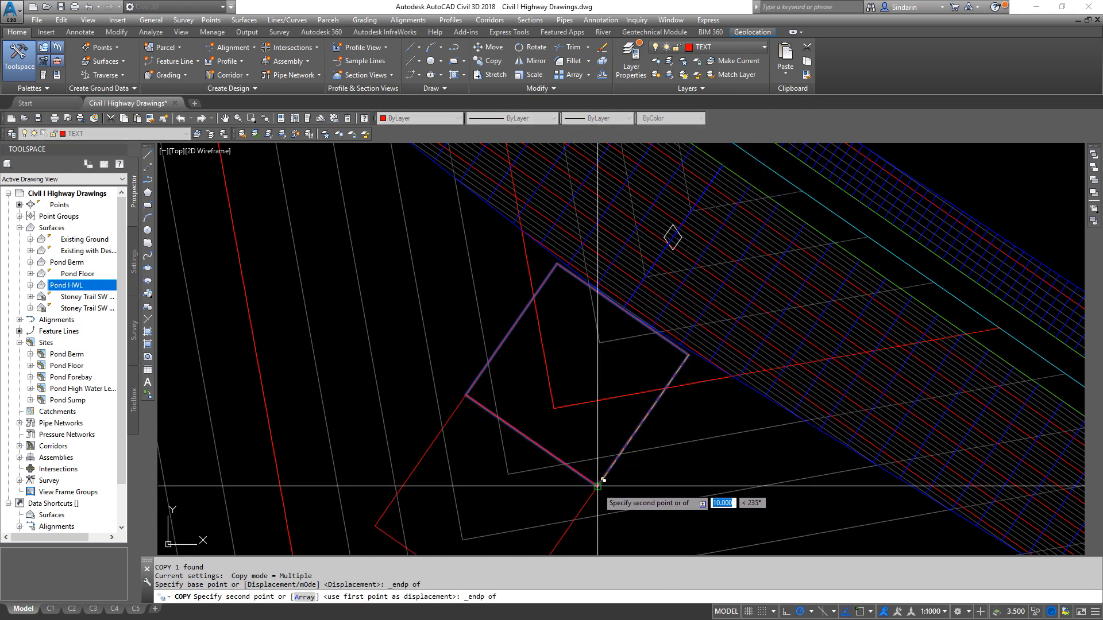
type("1")
key("Return")
key("Escape")
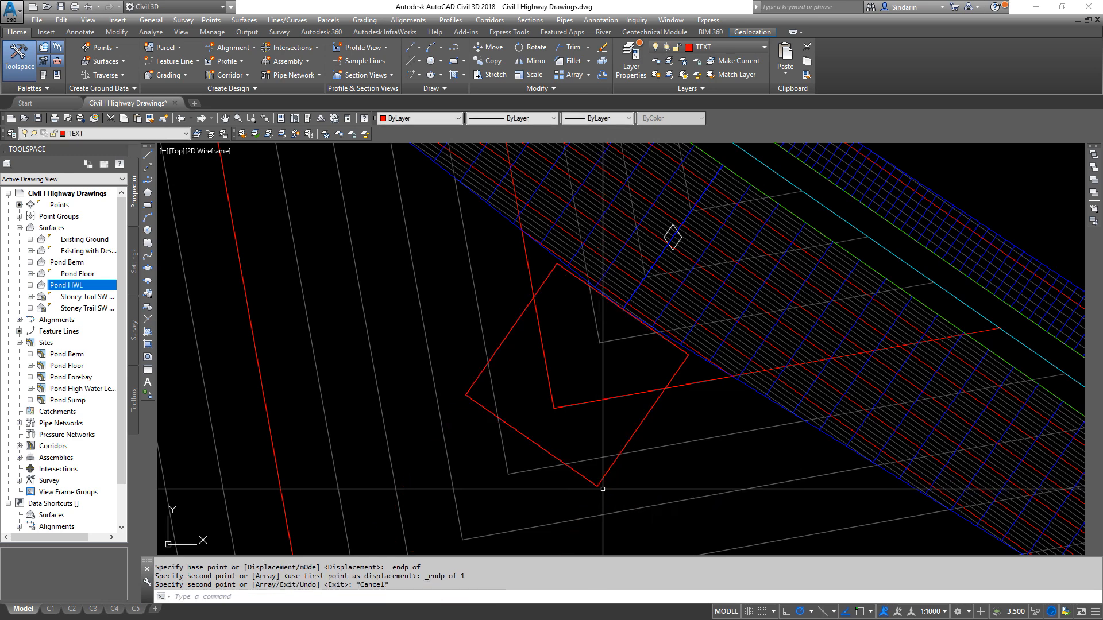
key("ctrl+z")
key("ctrl+1")
key("Escape")
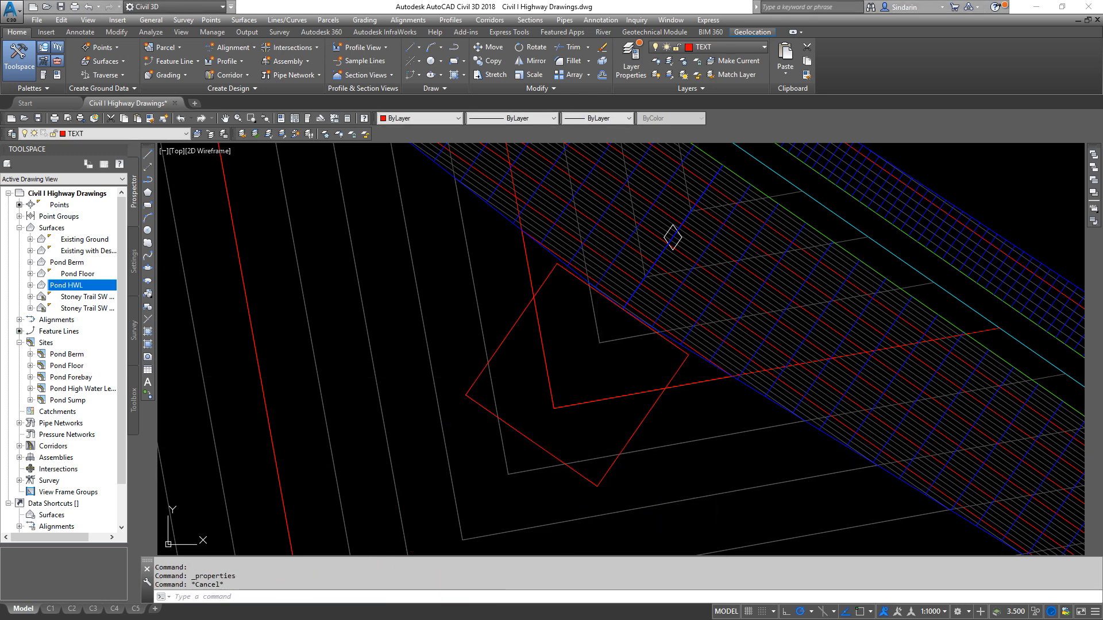
- Draw a line along the rectangle's northeast edge, from its east corner endpoint to its north corner endpoint
middle_click_drag(706, 344, 639, 362)
middle_click_drag(914, 398, 658, 350)
scroll(986, 473, "up", 2)
scroll(896, 447, "down", 2)
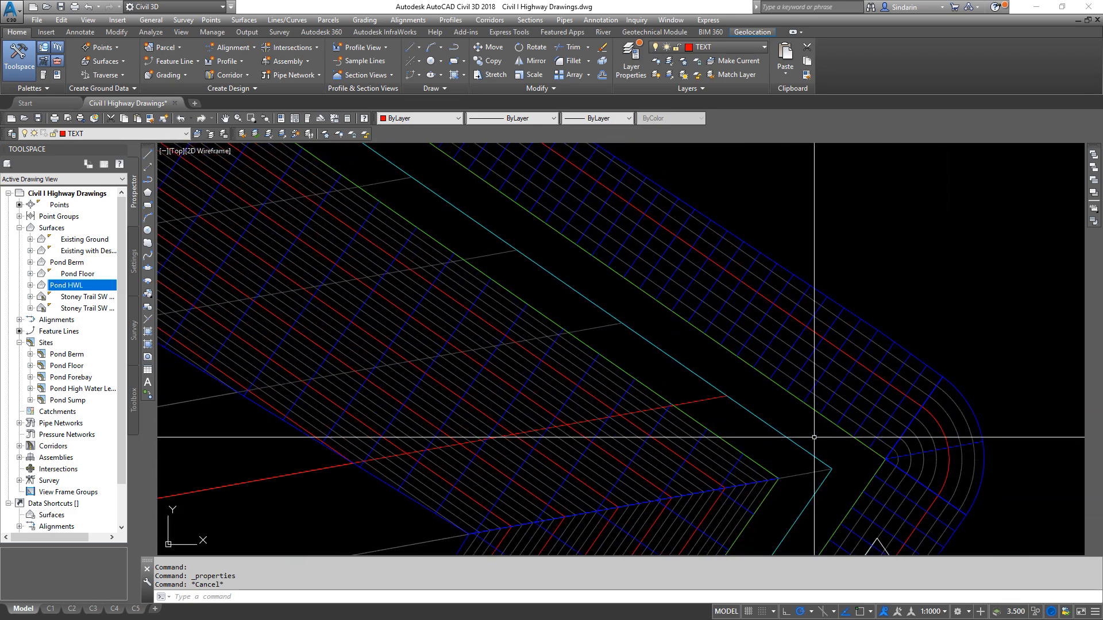
scroll(566, 444, "up", 2)
type("l")
key("Return")
scroll(571, 316, "up", 4)
right_click(606, 370, "shift")
key("e")
left_click(491, 403)
middle_click_drag(366, 365, 705, 437)
right_click(523, 355, "shift")
key("e")
left_click(513, 224)
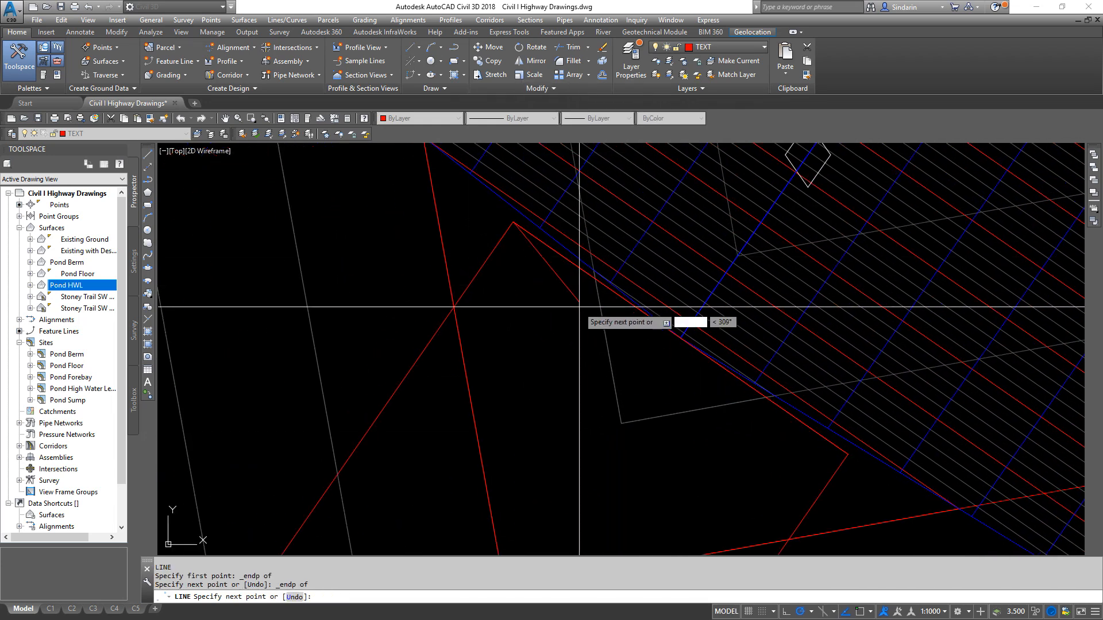
key("Escape")
- Offset the line on the rectangle's northeast edge by 3 toward the rectangle's interior, and erase the original line
type("offset")
key("Return")
type("1")
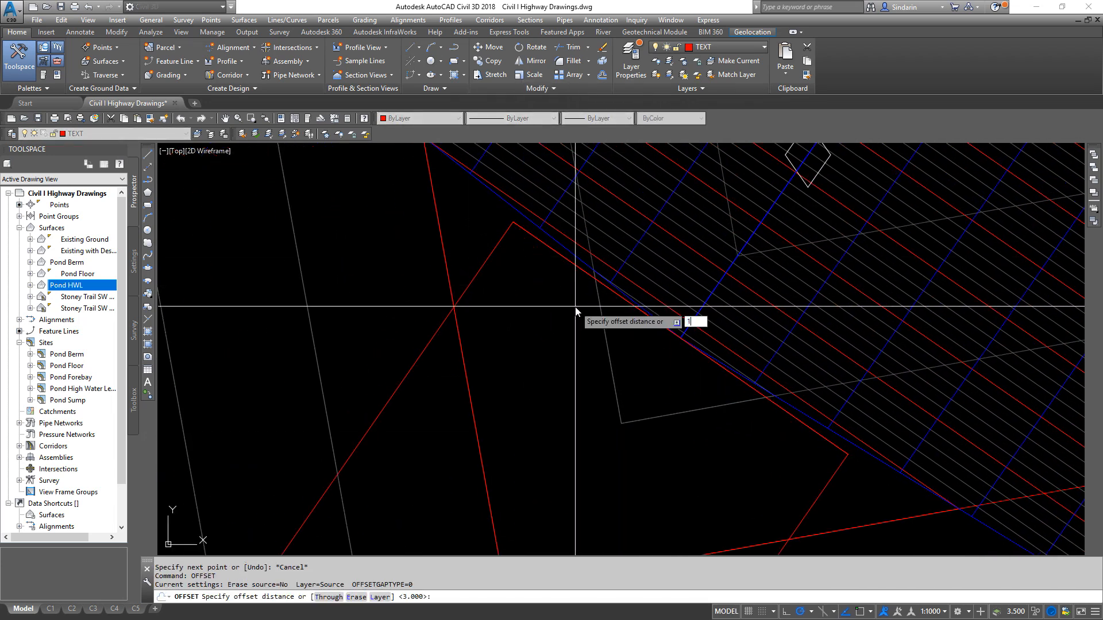
key("BackSpace")
type("3")
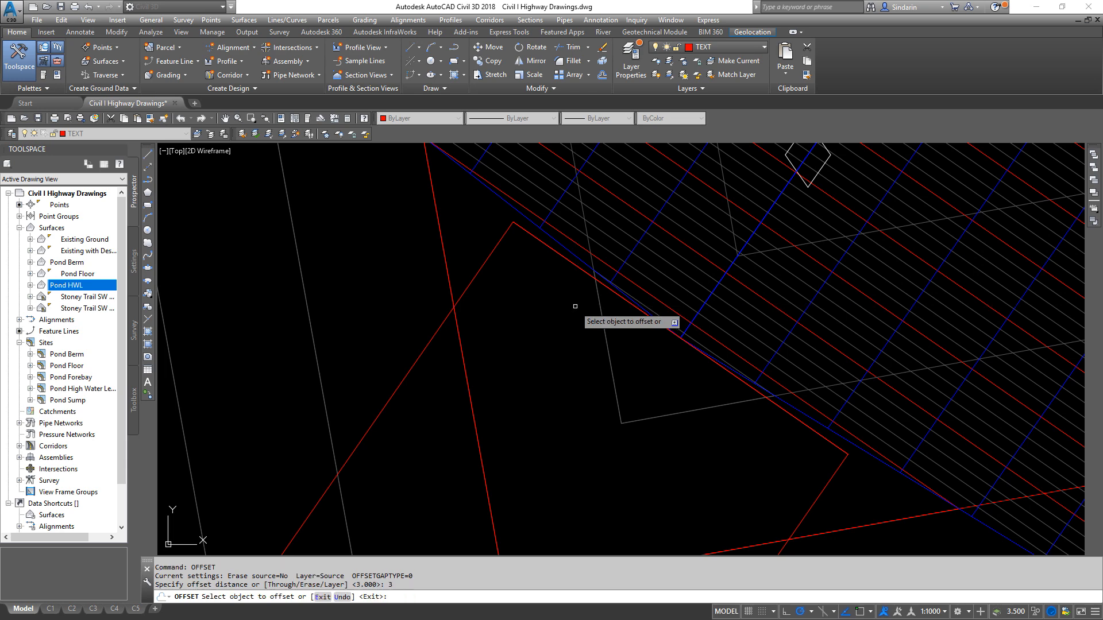
key("Return")
left_click(566, 259)
left_click(491, 379)
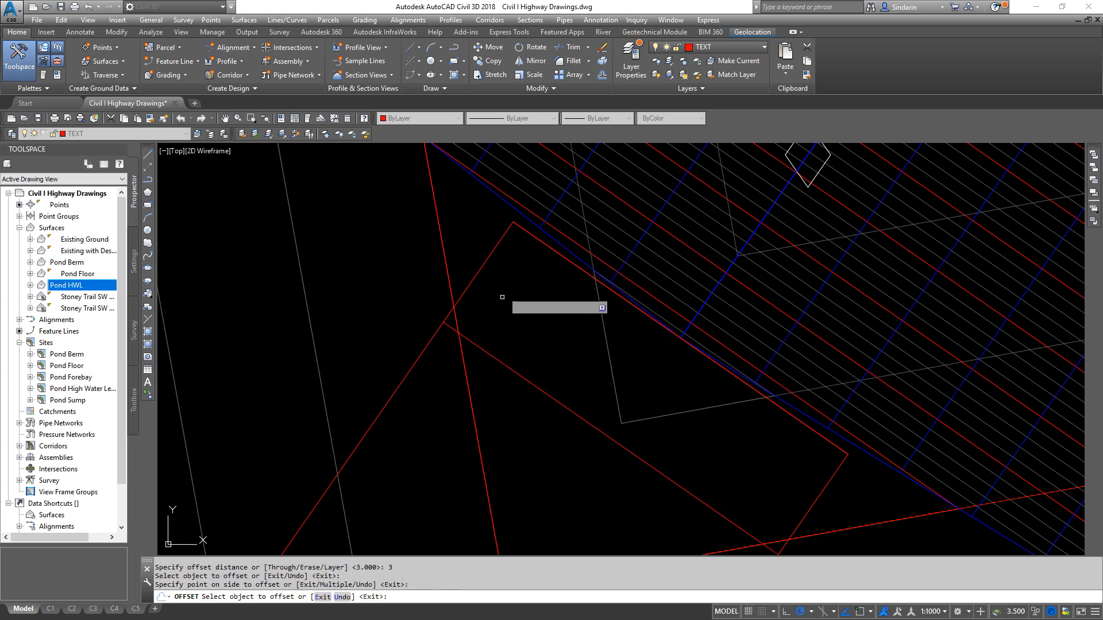
key("Escape")
left_click(535, 235)
key("Delete")
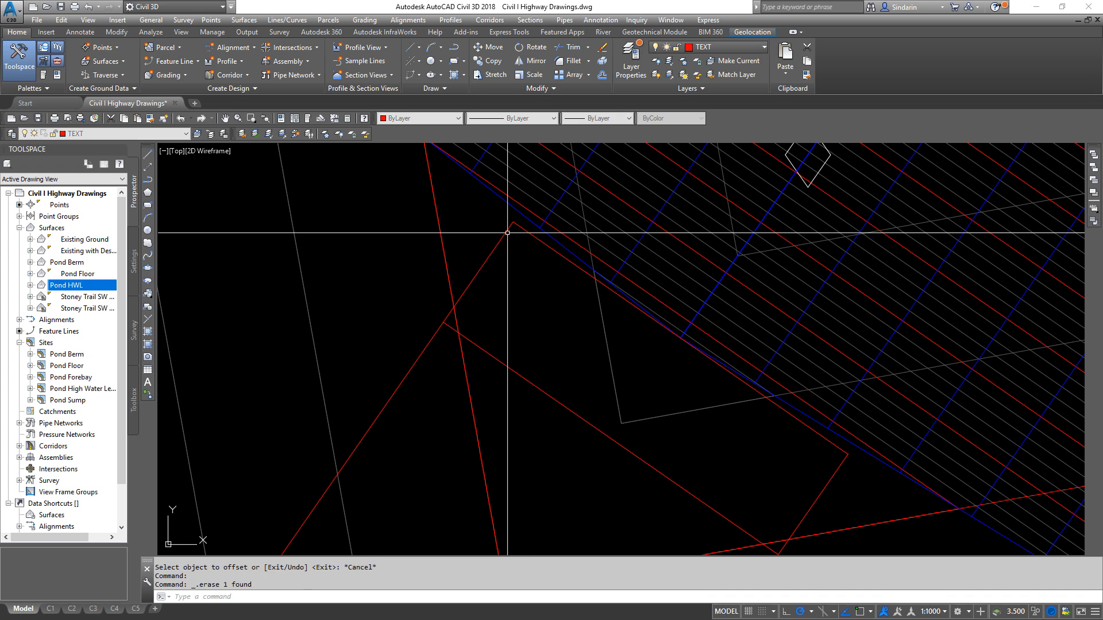
- Move the rectangle by its north corner onto the northwest endpoint of the offset line, and erase the offset line
key("Return")
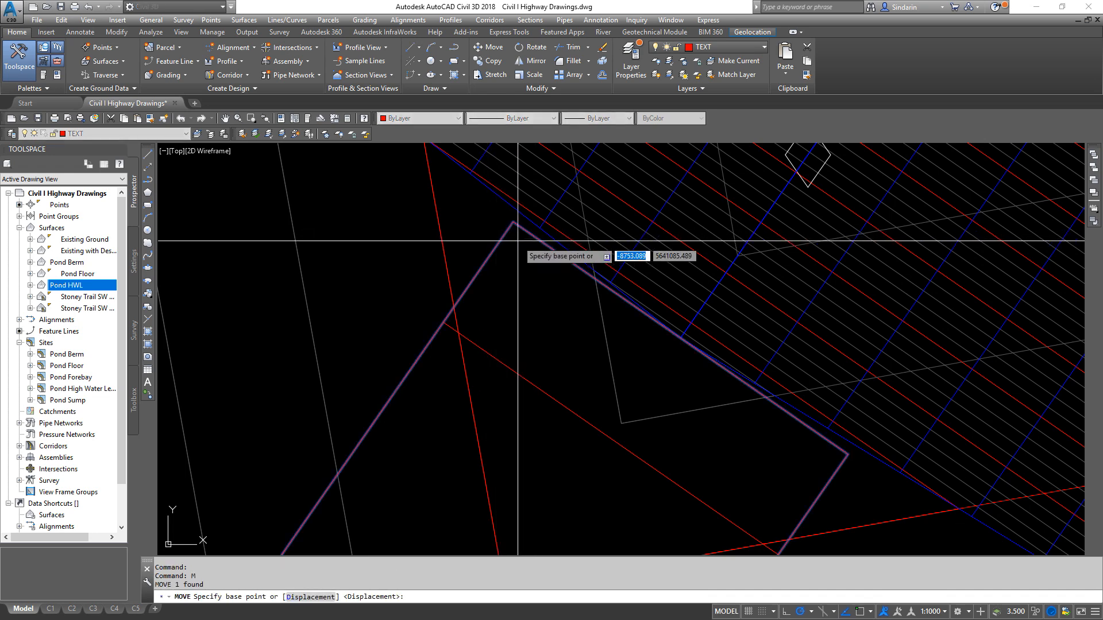
right_click(514, 246, "shift")
key("e")
left_click(504, 228)
right_click(490, 306, "shift")
key("e")
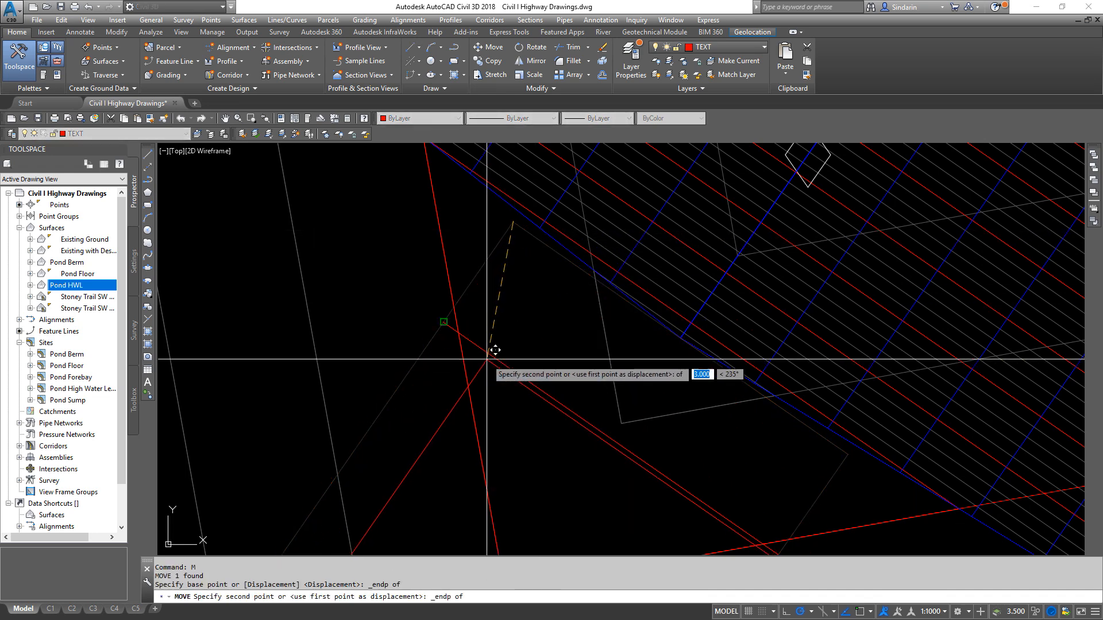
left_click(475, 345)
left_click(475, 344)
middle_click_drag(620, 380, 521, 248)
key("Delete")
- Measure the distance from the endpoint at the inner slope's toe to the midpoint of the rectangle's northeast edge
key("Return")
right_click(591, 249, "shift")
key("e")
left_click(582, 210)
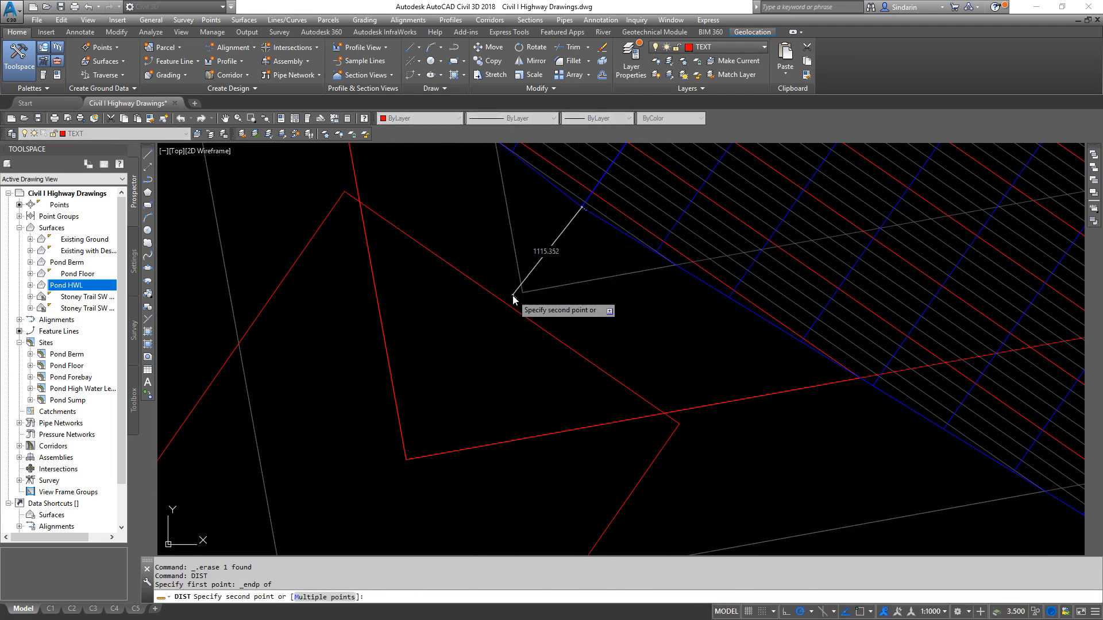
right_click(523, 300, "shift")
key("m")
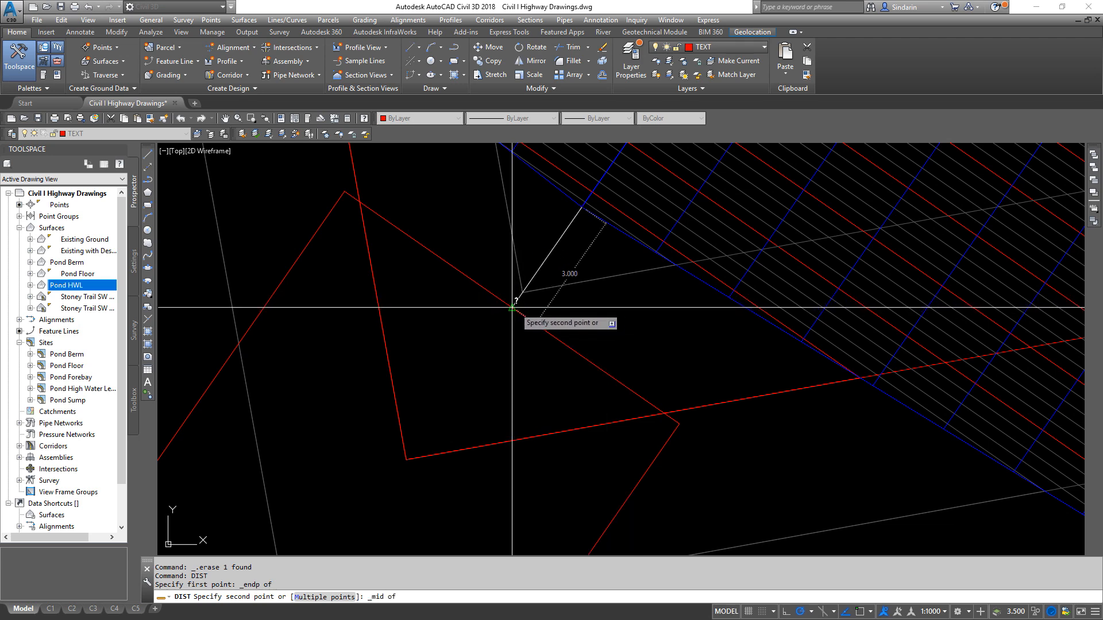
left_click(512, 307)
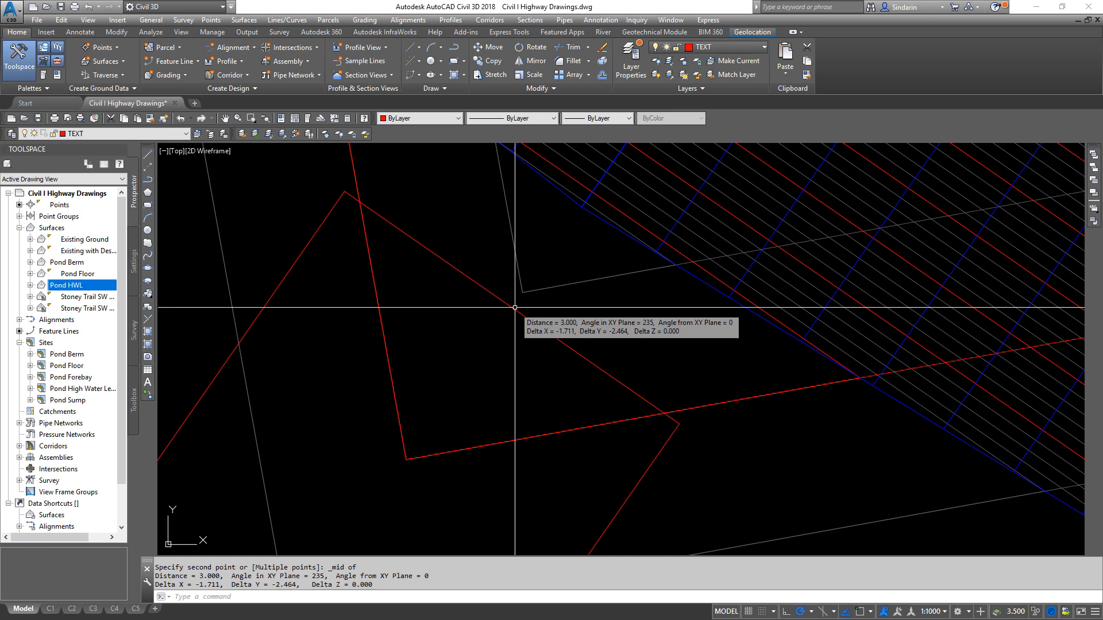
- Convert the rectangle to a feature line in the Pond Sump site, with the EDDT Feature Line Magenta style and Assign elevations enabled
scroll(514, 308, "down", 2)
left_click(364, 20)
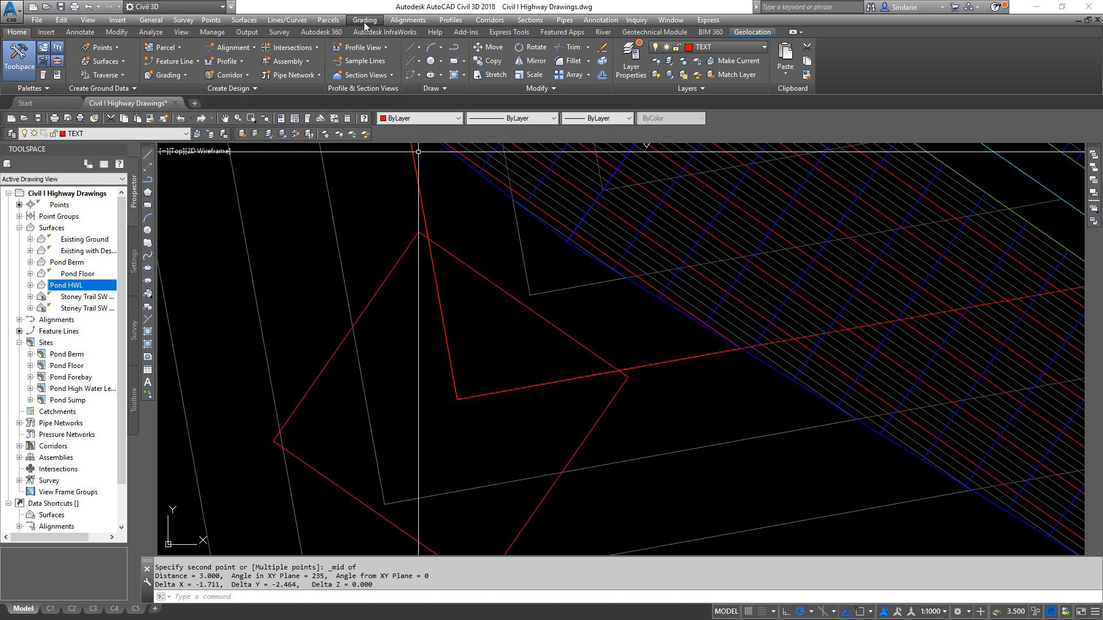
left_click(390, 71)
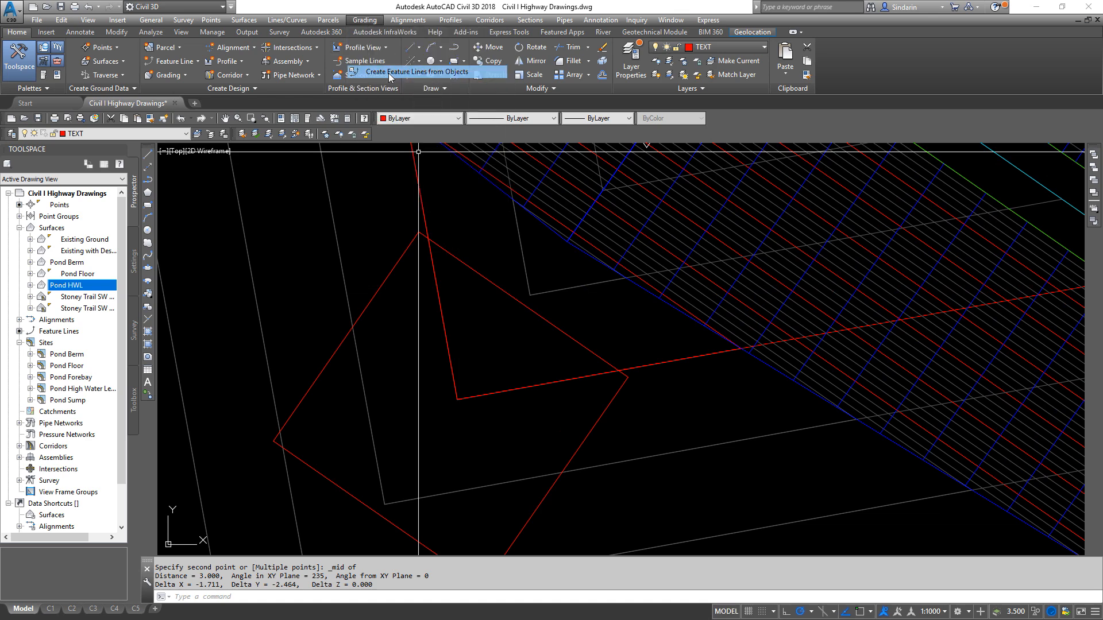
left_click(467, 267)
middle_click_drag(471, 270, 555, 278)
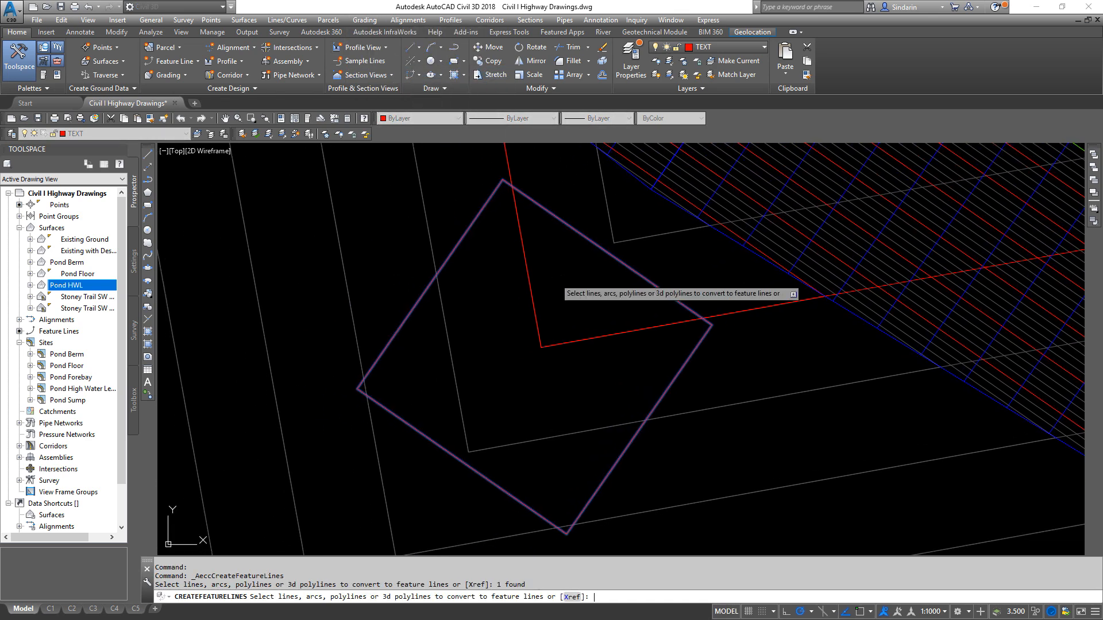
key("Return")
left_click(476, 190)
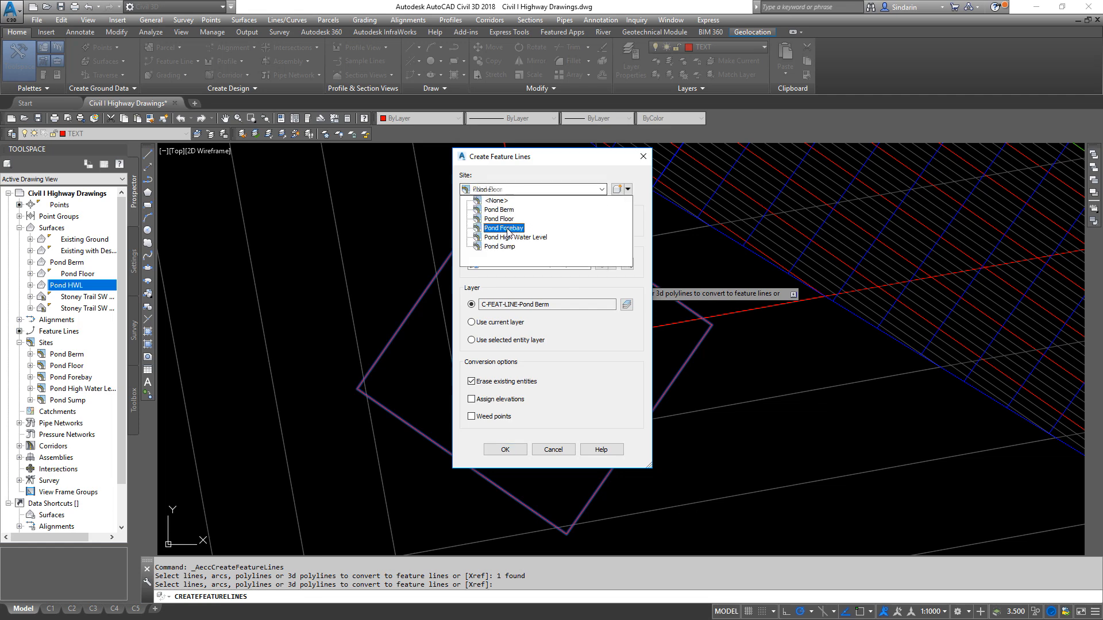
left_click(509, 248)
left_click(510, 264)
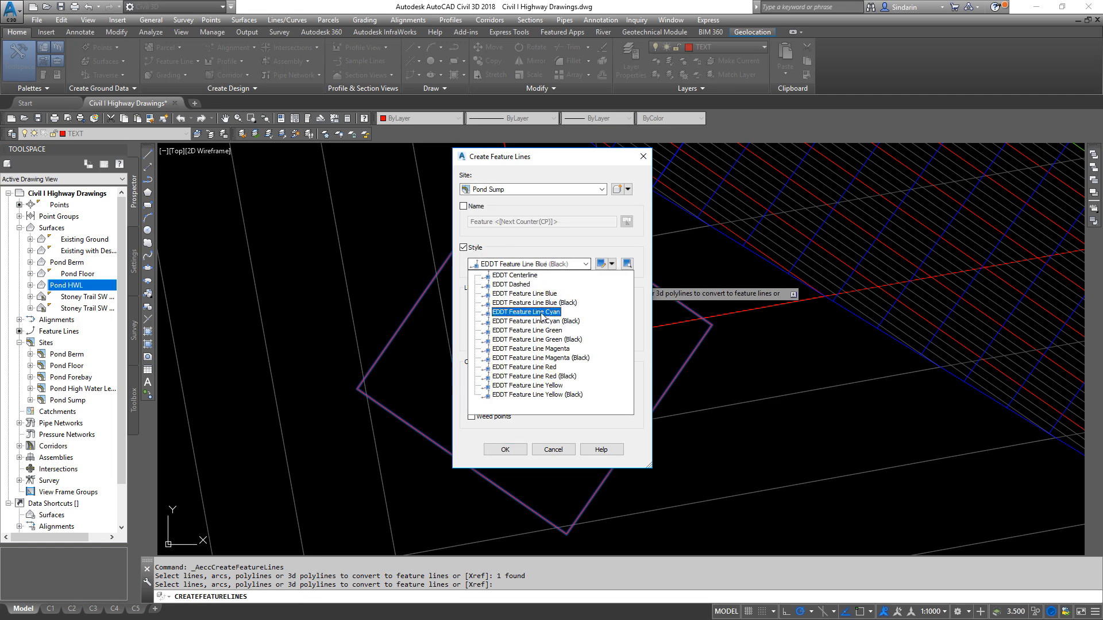
left_click(545, 349)
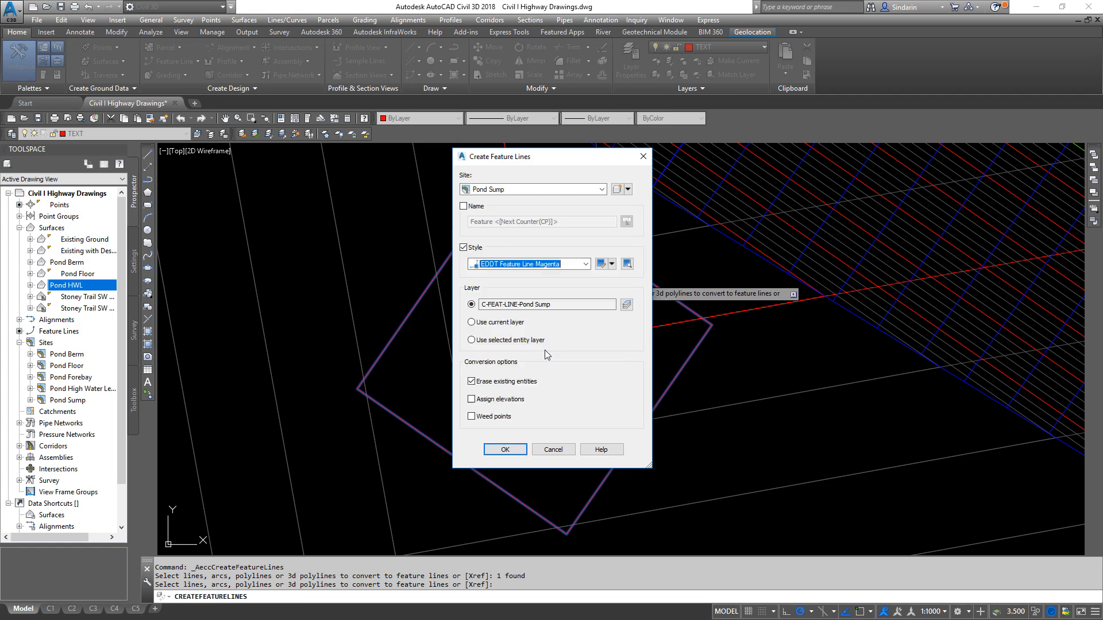
left_click(497, 400)
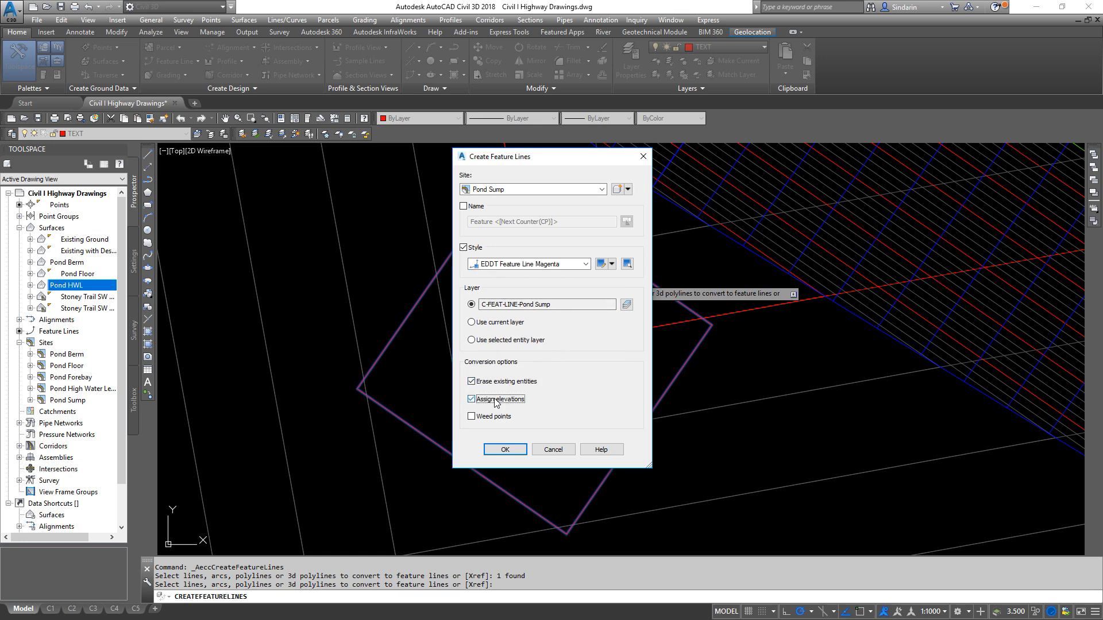
left_click(508, 452)
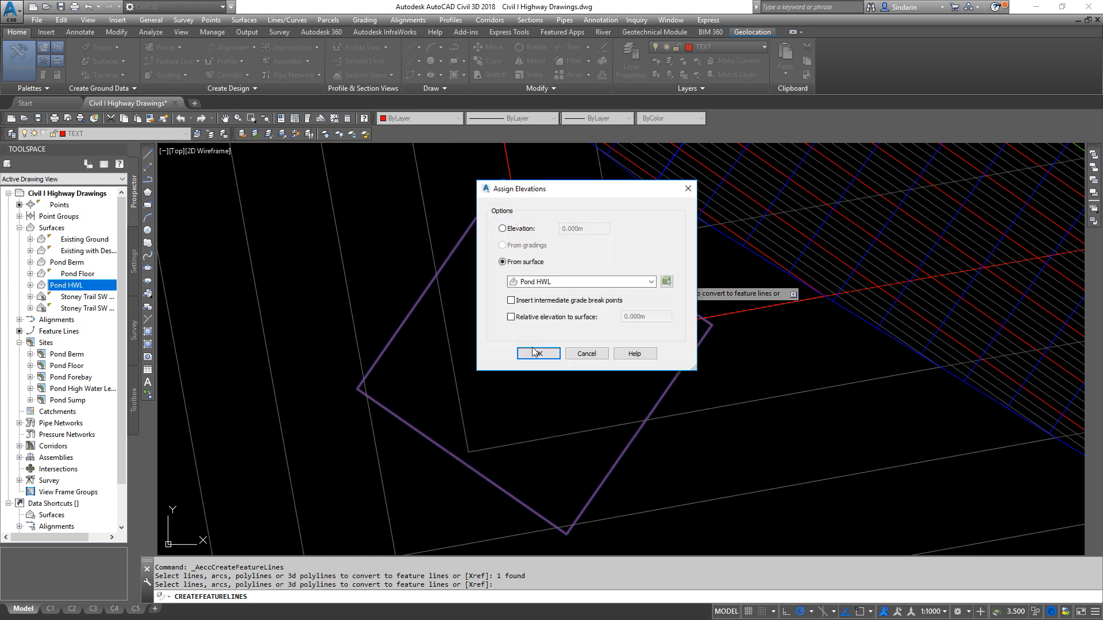
- Choose the source surface for the feature line's elevations and finish creating the feature line
left_click(563, 282)
left_click(555, 320)
left_click(535, 354)
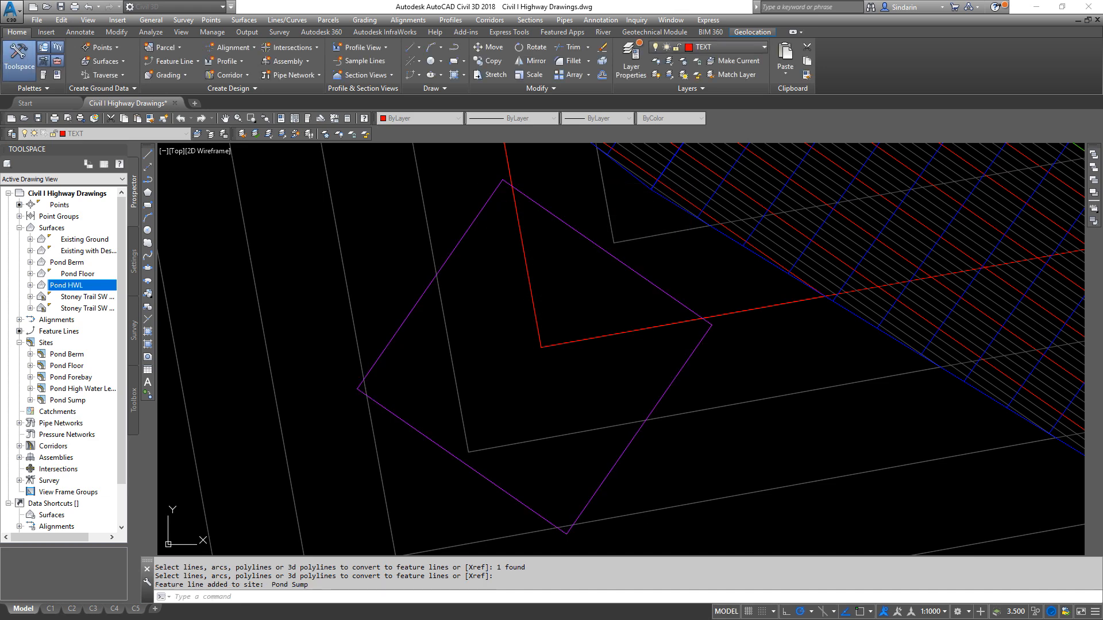
- Open the sump feature line in the Elevation Editor and set all its points to elevation 1115.509
left_click(605, 251)
right_click(604, 251)
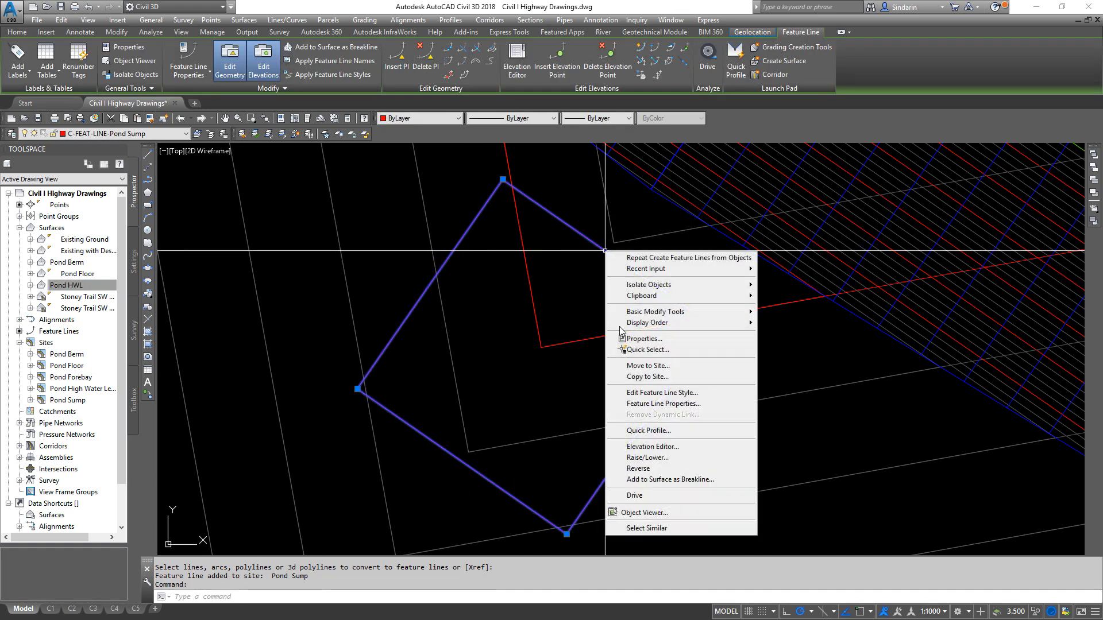
left_click(652, 447)
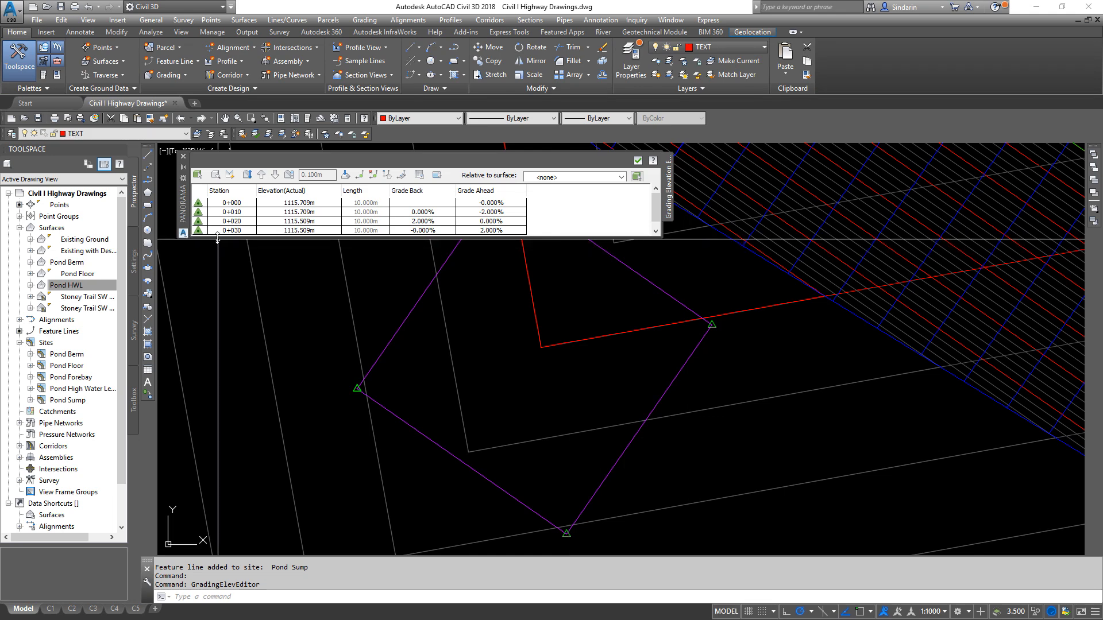
left_click_drag(217, 238, 217, 280)
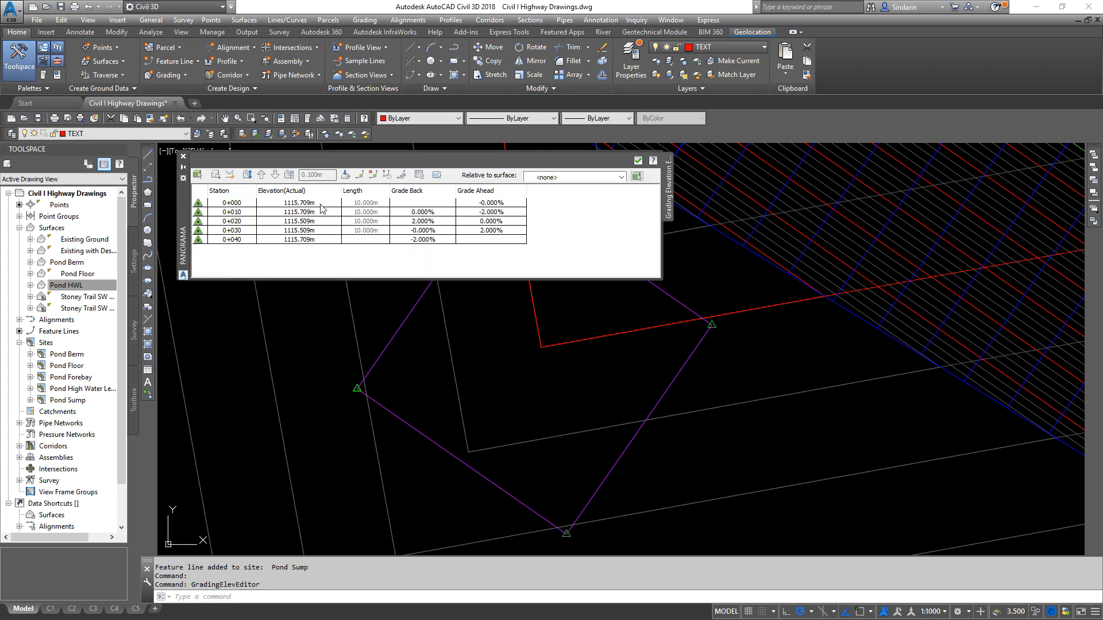
left_click(234, 203)
left_click(236, 240, "shift")
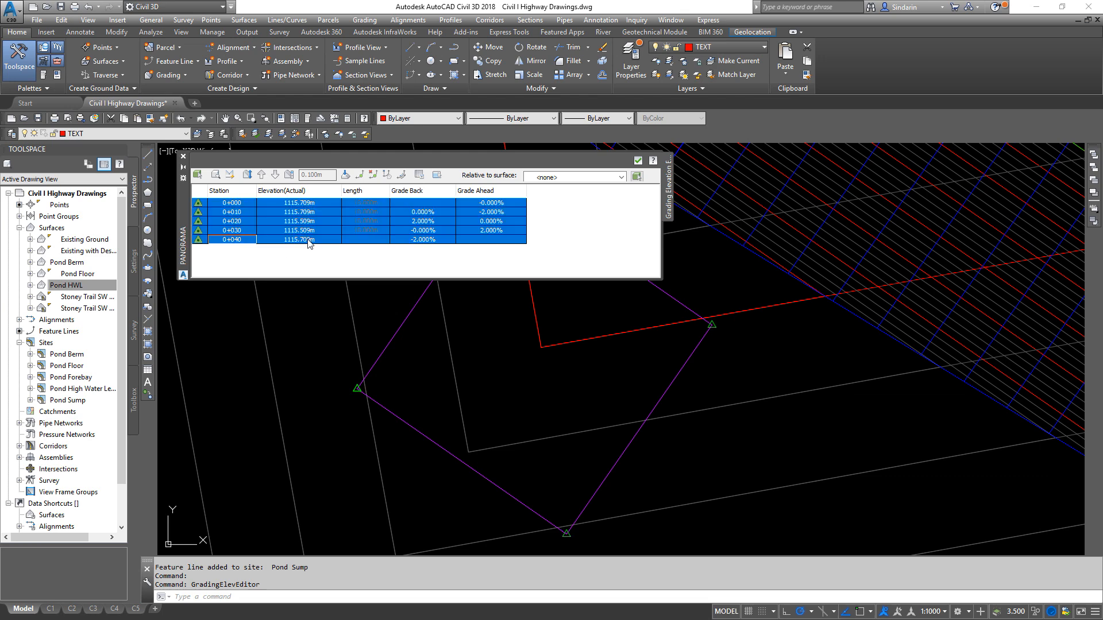
left_click(304, 240)
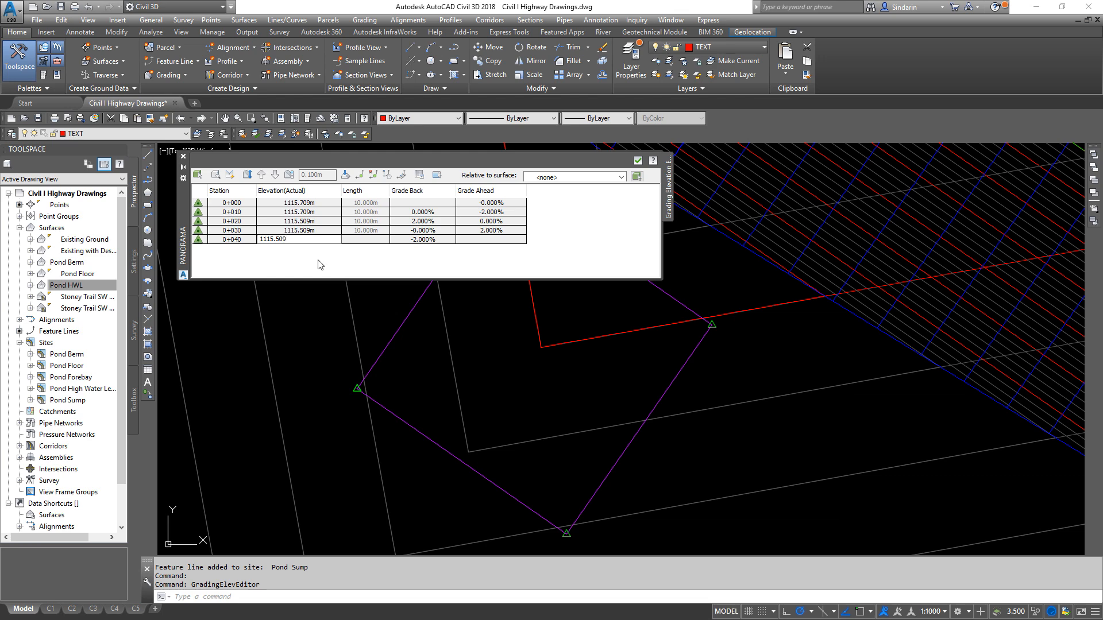
key("Return")
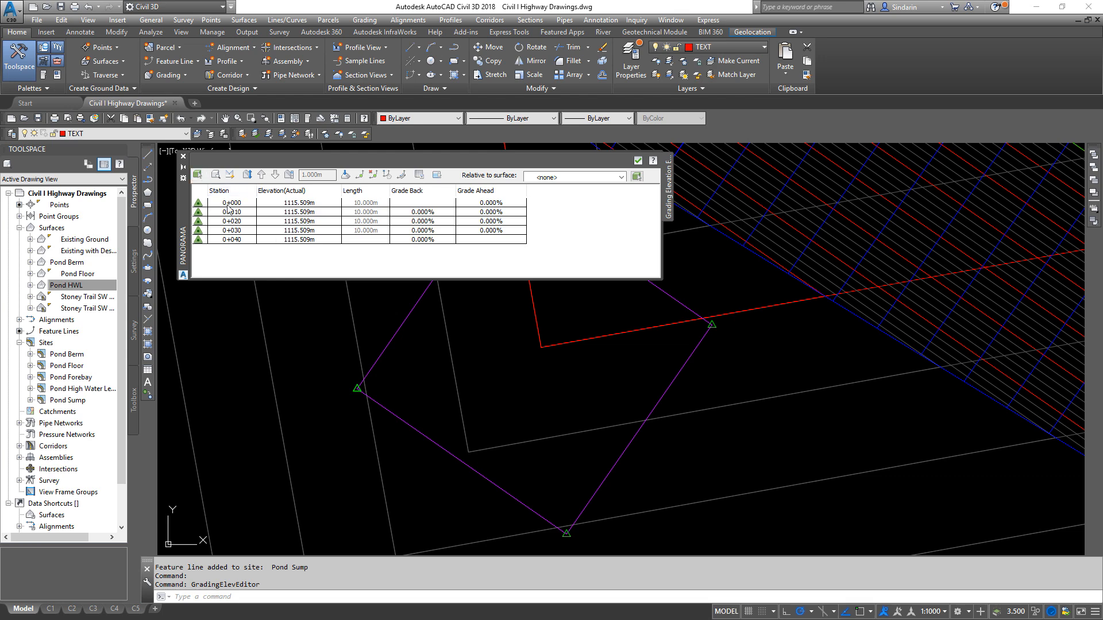
- Lower all elevation points of the sump feature line by 1 m and close the Elevation Editor
left_click(236, 203)
key("ctrl+a")
left_click(276, 178)
left_click(639, 163)
scroll(684, 373, "down", 4)
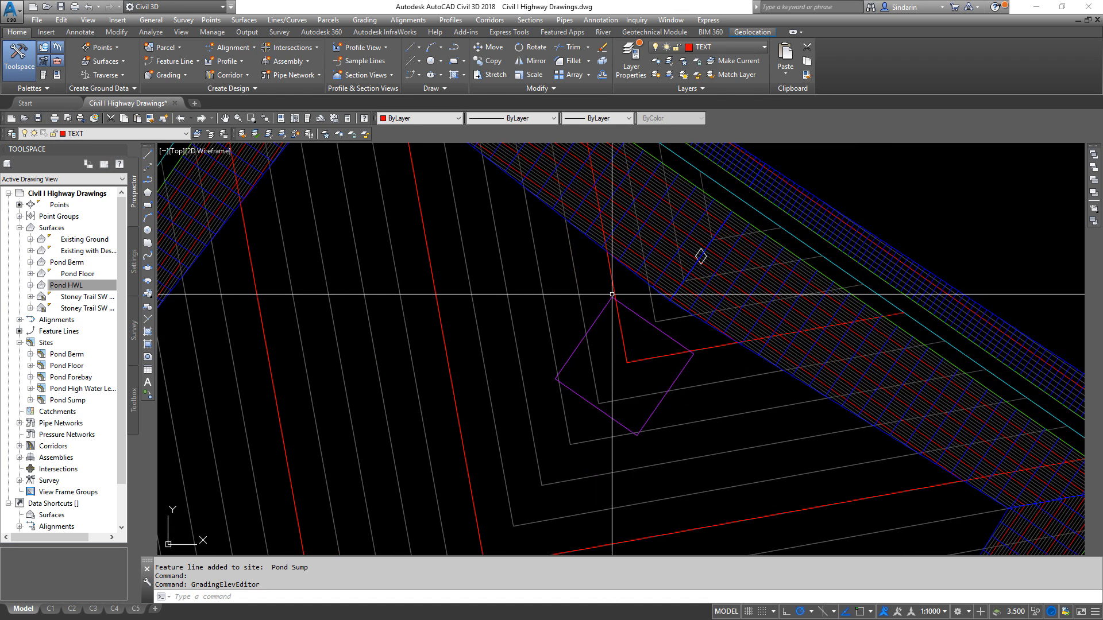
- Start the Grading Creation Tools and create a grading group named Pond Sump in the Pond Sump site, without automatic surface creation
left_click(349, 21)
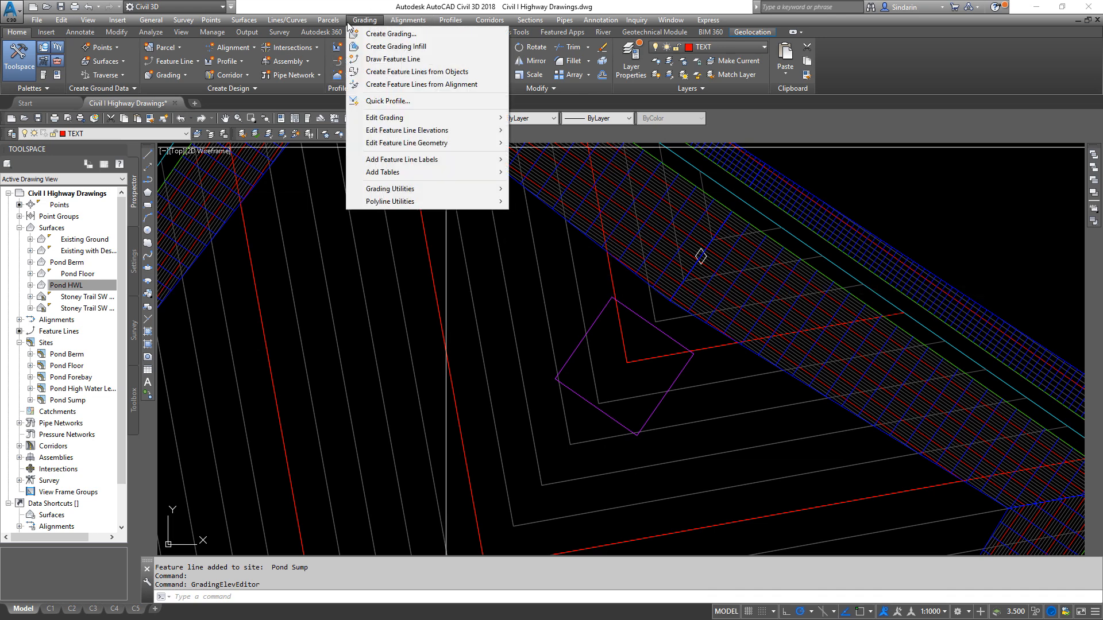
left_click(373, 36)
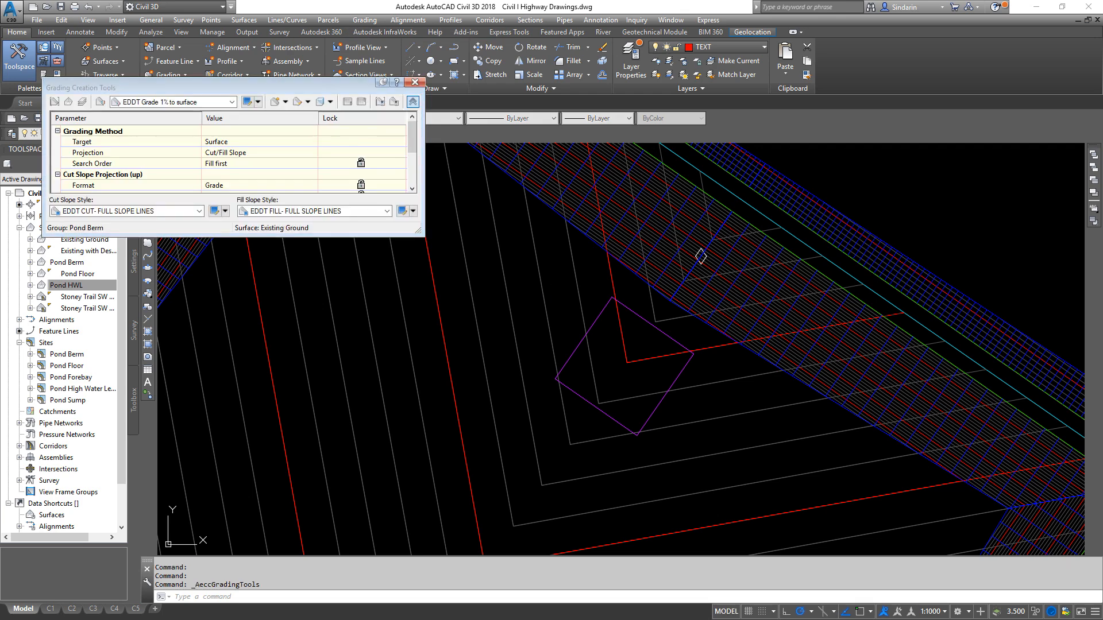
left_click(56, 102)
left_click(229, 117)
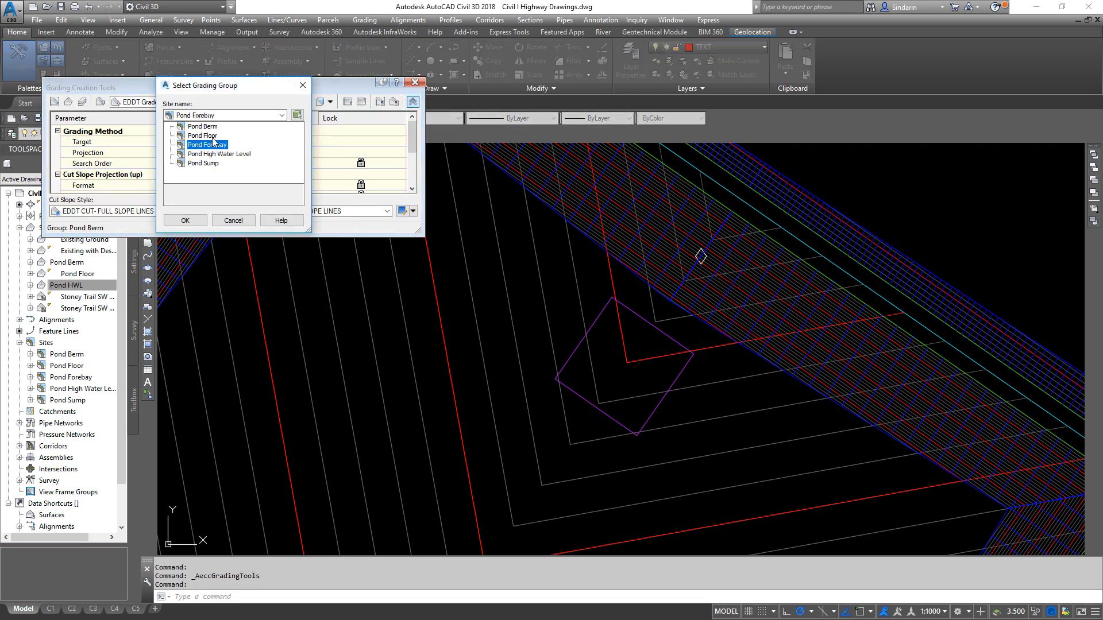
left_click(213, 163)
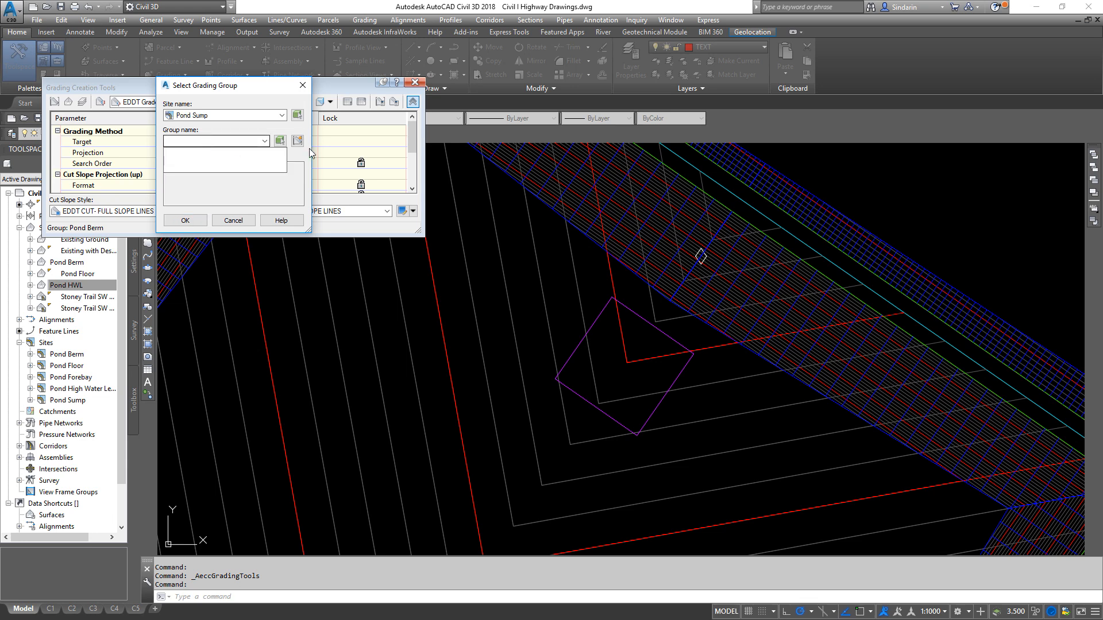
left_click(280, 141)
type("Pond Sump")
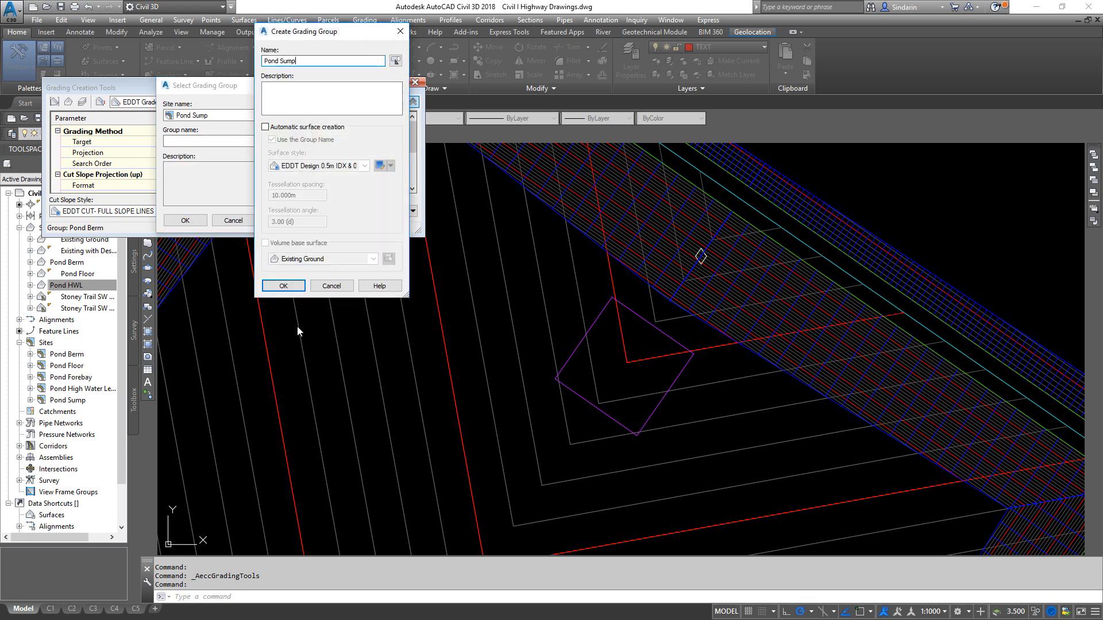
left_click(283, 286)
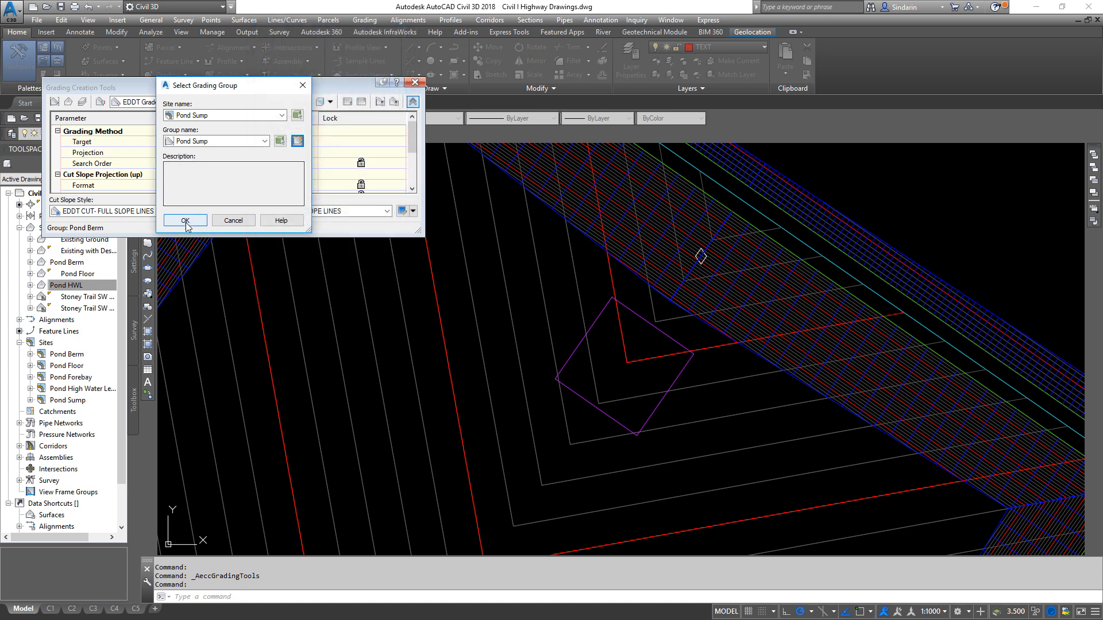
left_click(185, 220)
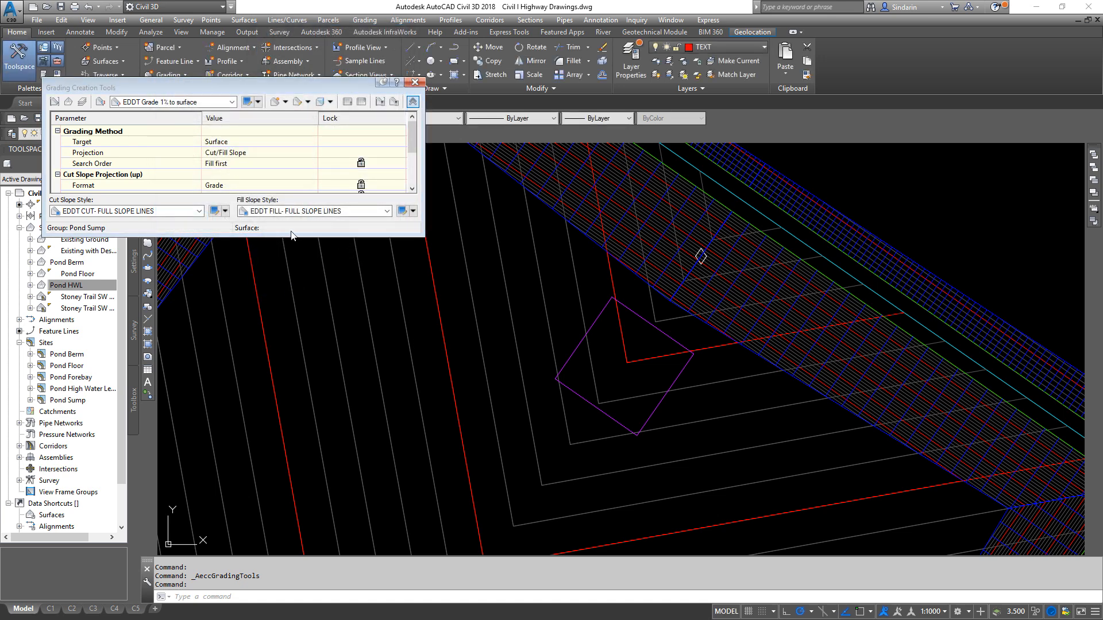
- Set Pond Floor as the target surface for the grading group
left_click(68, 102)
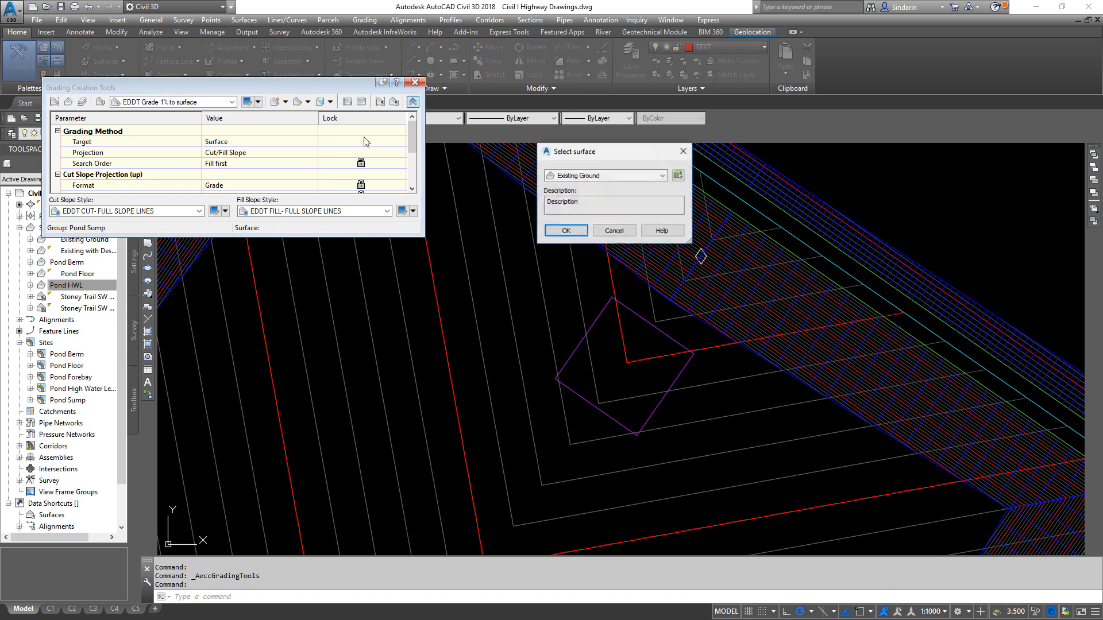
left_click(605, 176)
left_click(586, 214)
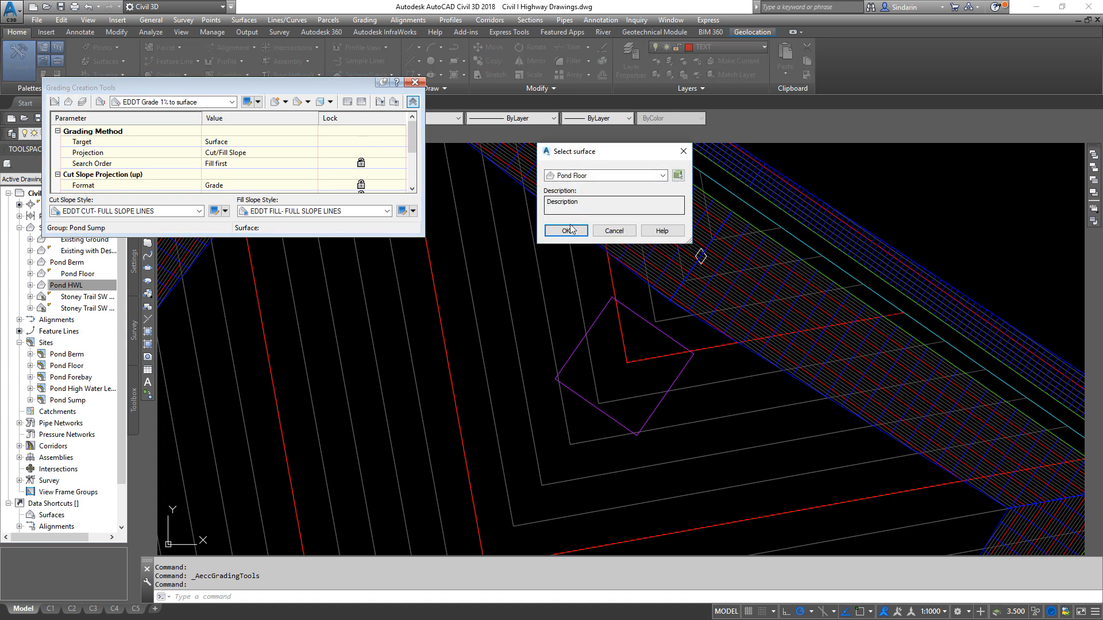
left_click(566, 231)
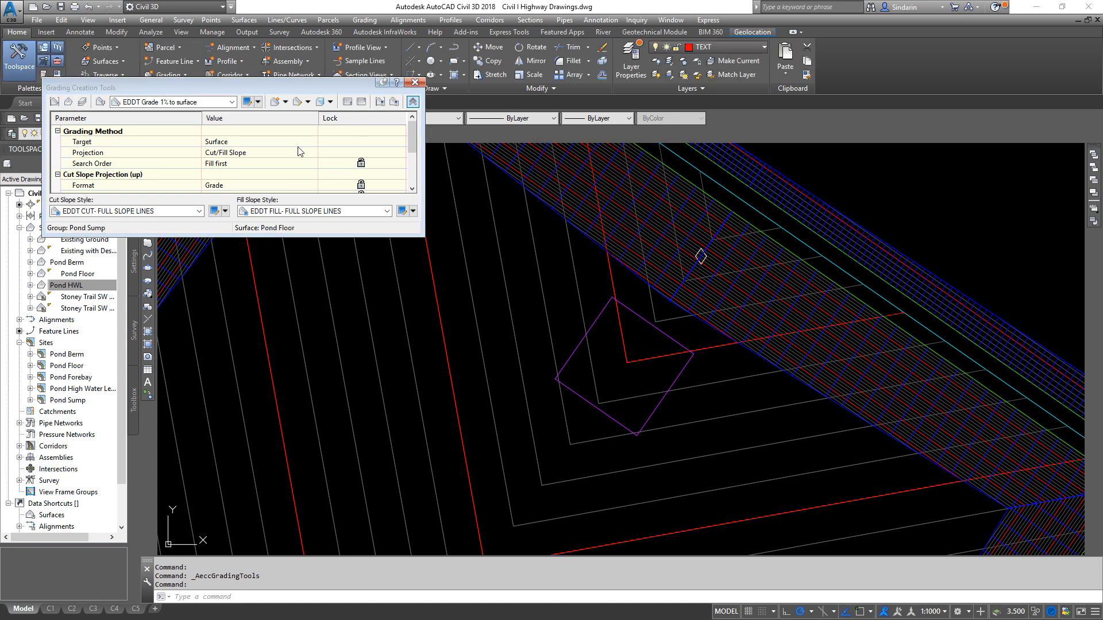
- Grade outward along the sump feature line's entire length using EDDT Slope 3:1 to surface, with 3:1 cut and fill slopes
left_click(193, 103)
left_click(171, 150)
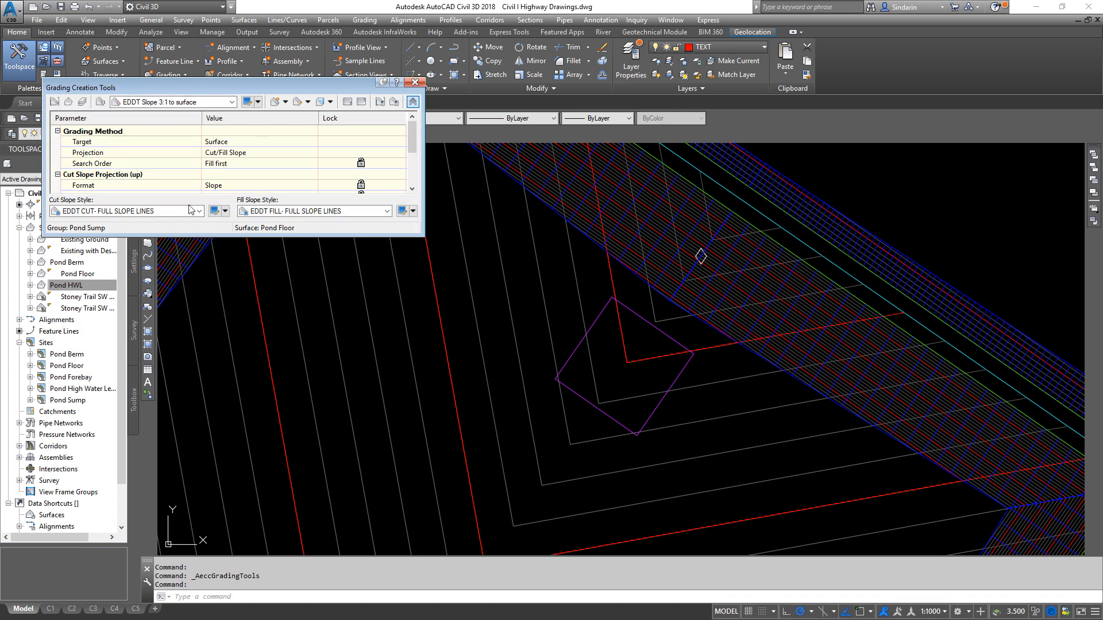
left_click(274, 102)
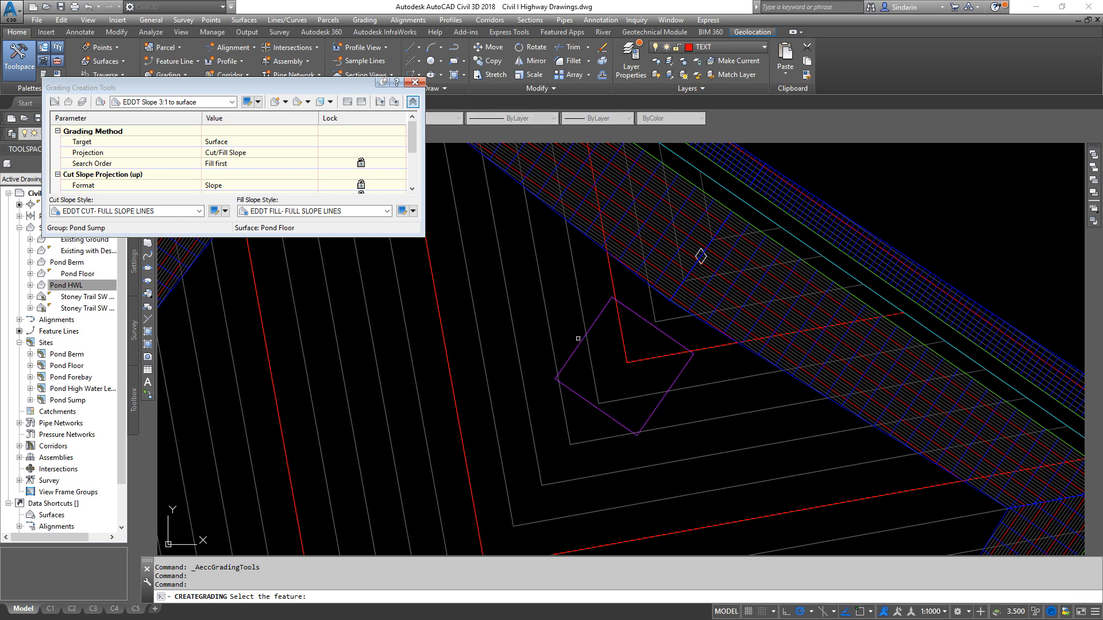
left_click(541, 336)
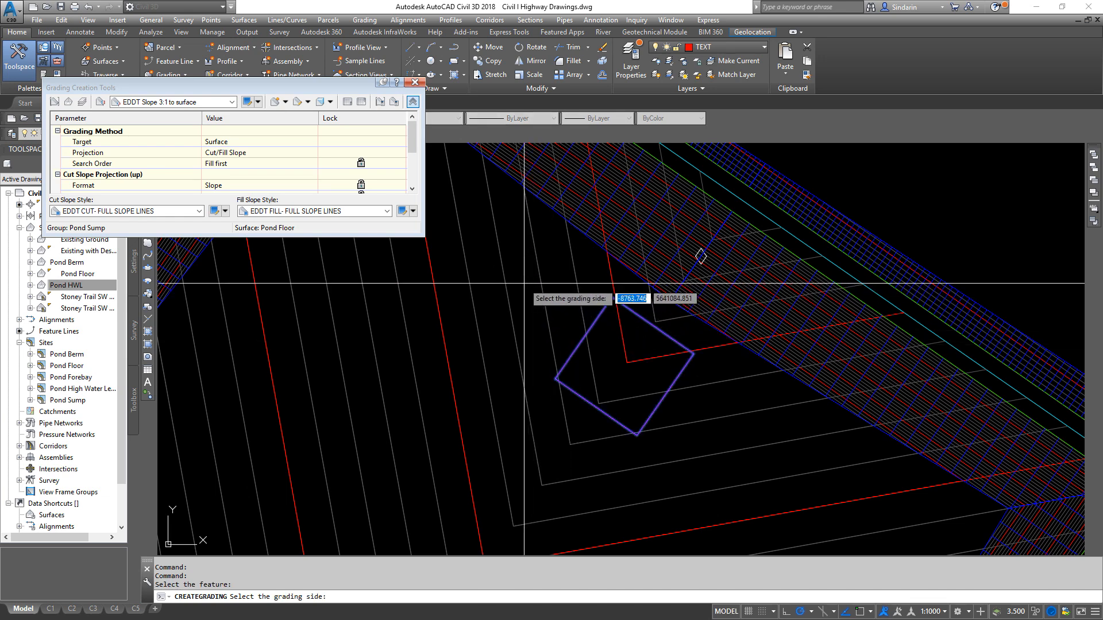
left_click(524, 283)
key("Return")
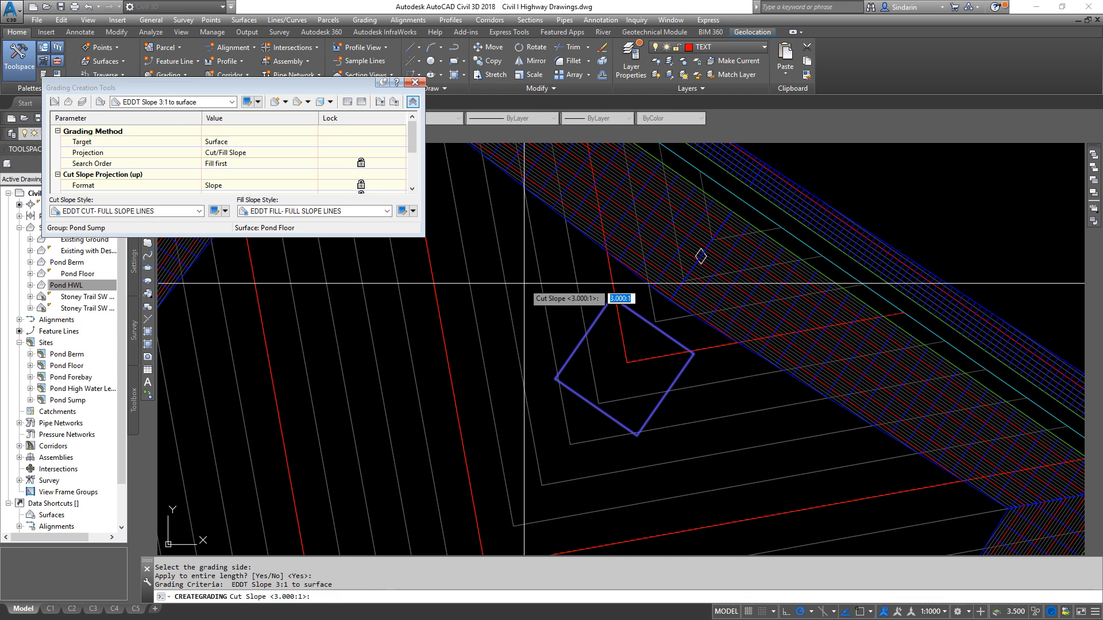
key("Return")
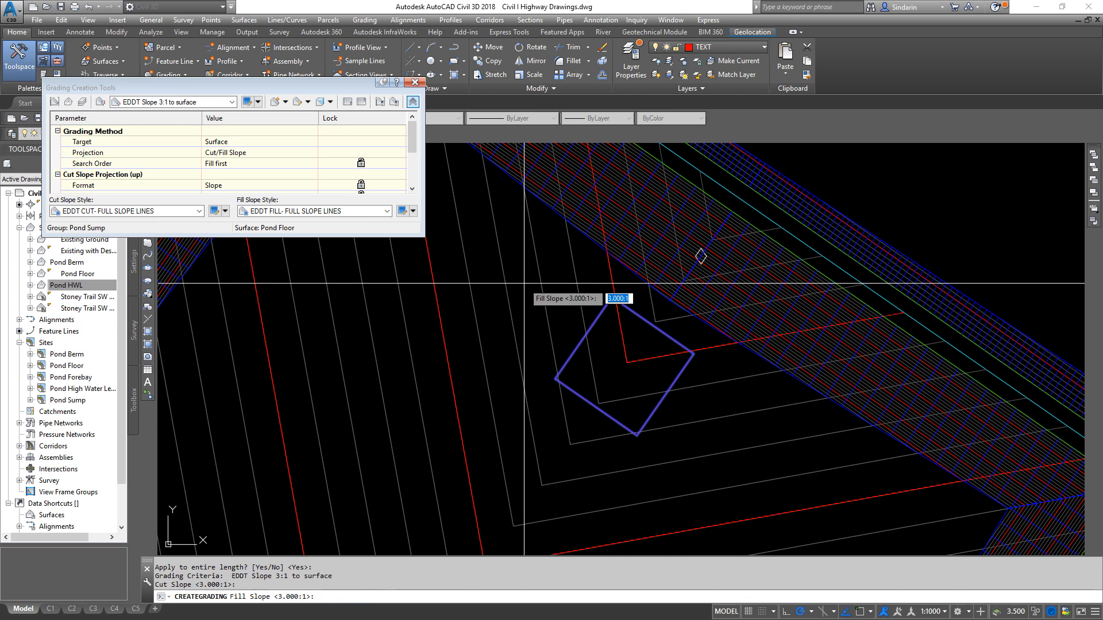
key("Return")
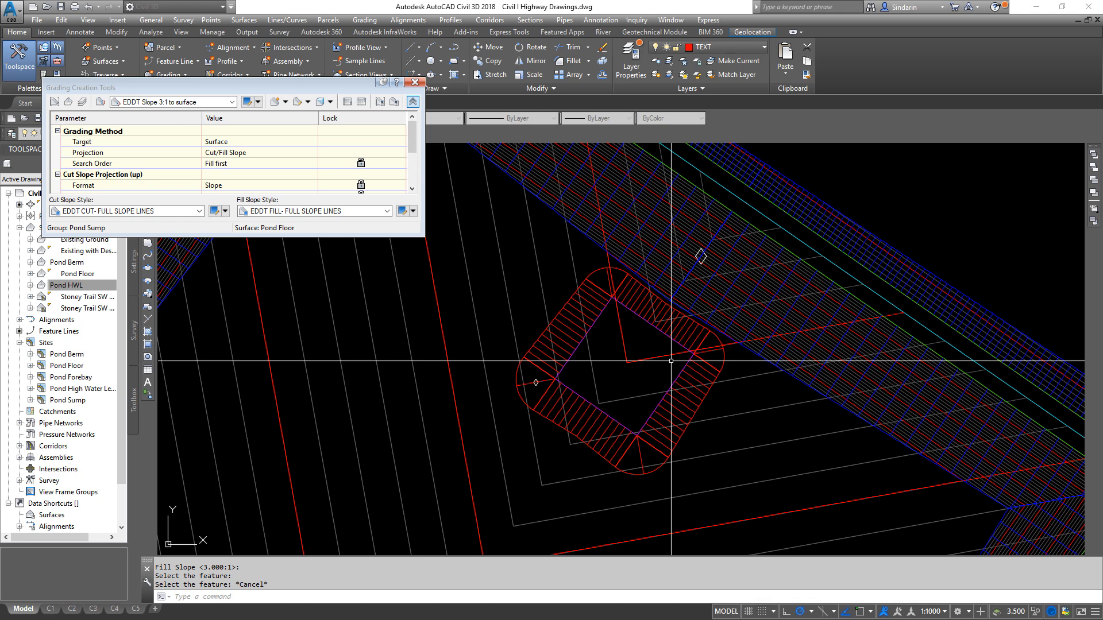
scroll(670, 361, "up", 5)
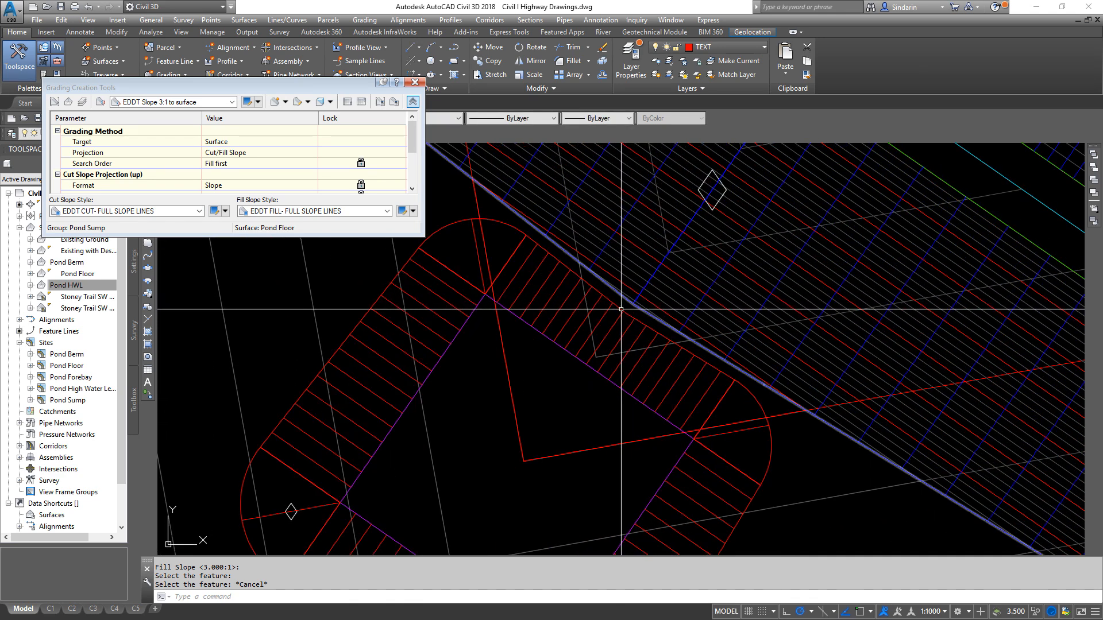
scroll(644, 284, "up", 4)
left_click(623, 313)
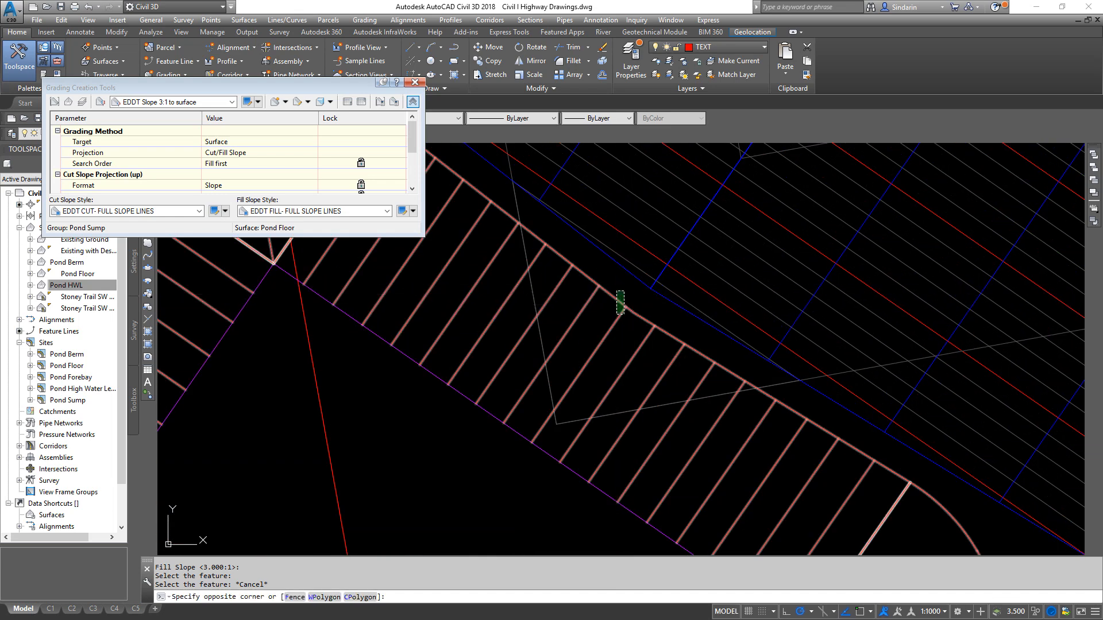
left_click(616, 294)
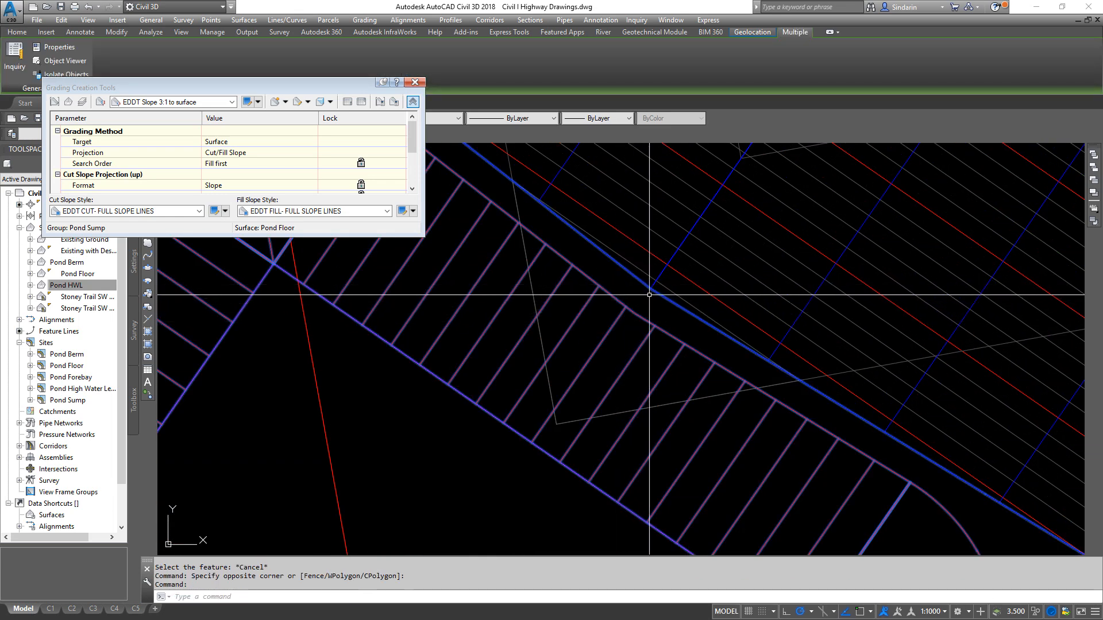
scroll(649, 294, "down", 4)
key("Escape")
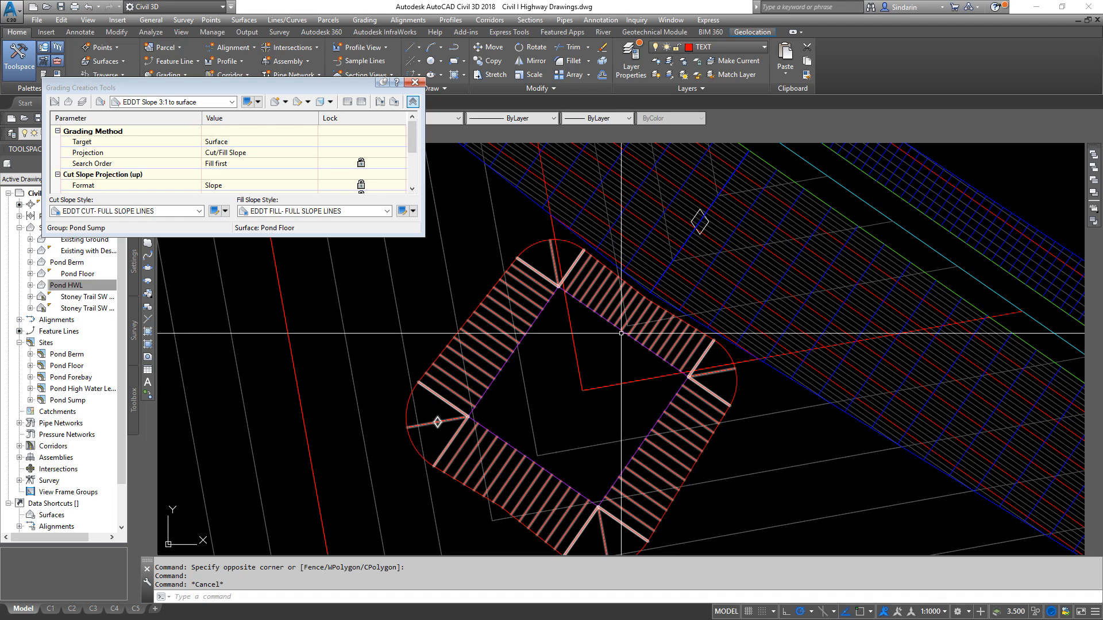
- Measure the distance from the endpoint at the pond's inner slope toe to the nearest endpoint on the sump grading's outer edge
scroll(606, 338, "up", 2)
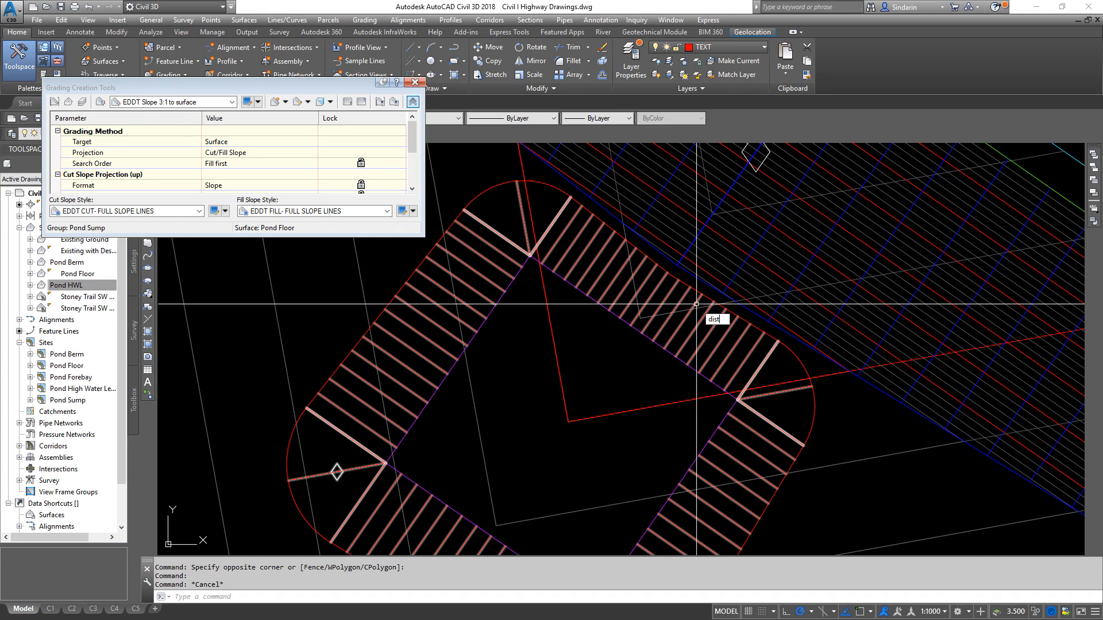
scroll(678, 293, "up", 5)
right_click(660, 313, "shift")
key("e")
left_click(658, 313)
right_click(623, 368, "shift")
key("e")
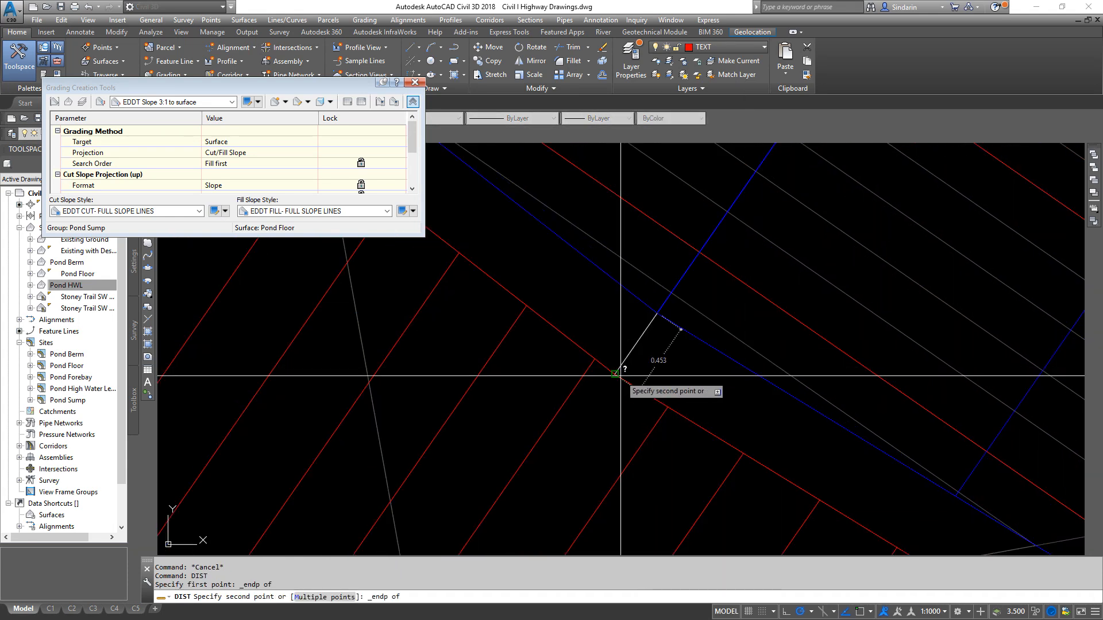
left_click(616, 374)
scroll(643, 350, "down", 5)
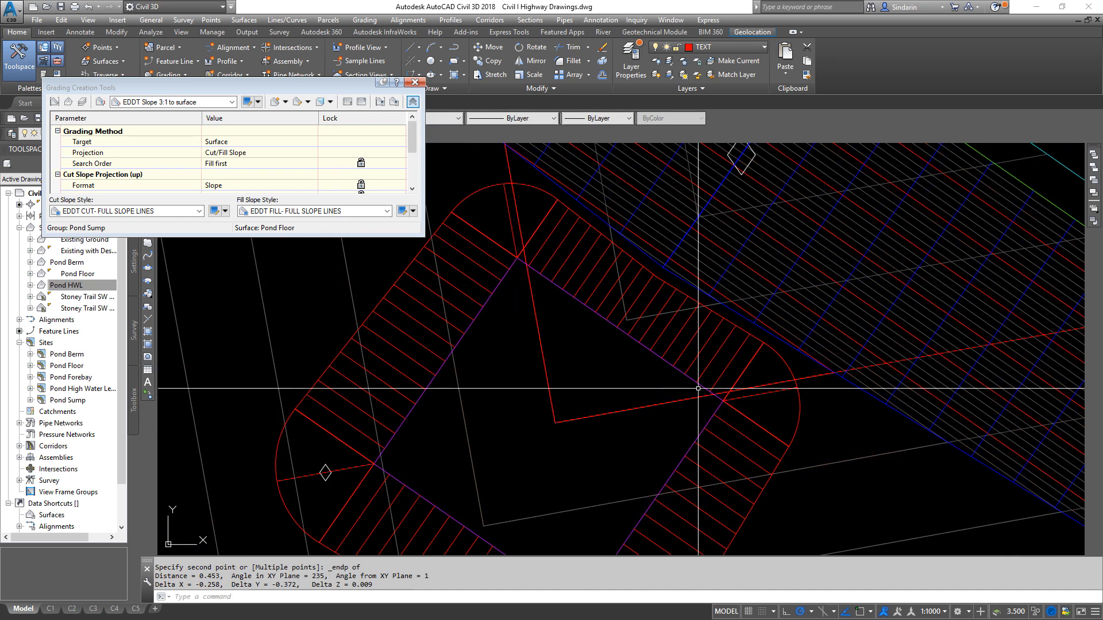
- Draw a line along the sump feature line's northeast edge, from its east corner to its north corner
scroll(703, 312, "up", 3)
type("l")
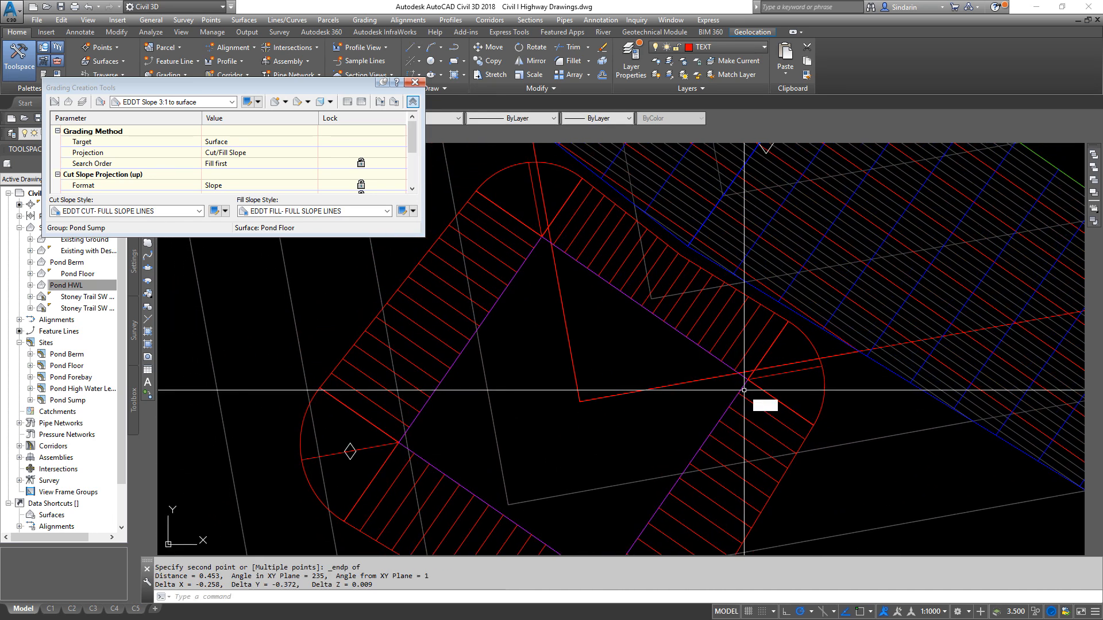
key("Return")
scroll(748, 367, "up", 2)
right_click(742, 393, "shift")
key("e")
left_click(744, 391)
scroll(794, 458, "down", 2)
right_click(662, 324, "shift")
key("e")
left_click(567, 274)
key("Escape")
type("o")
key("Return")
type(".452")
key("Return")
key("Return")
key("Return")
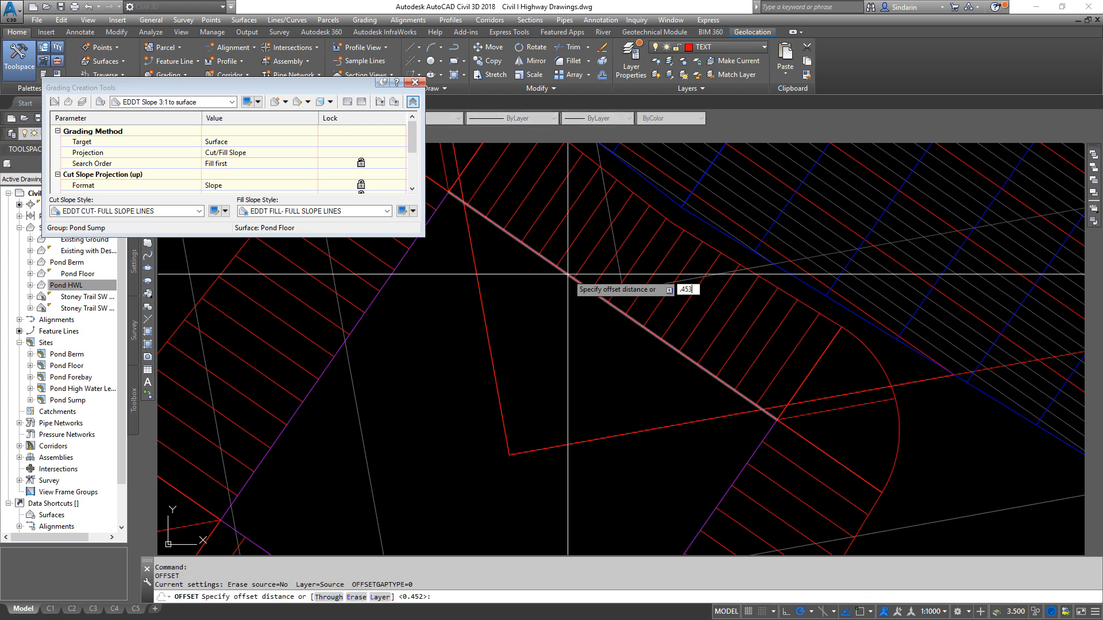
- Offset the line on the sump's northeast edge by 0.453 m toward the pond's inner slope
key("Return")
left_click(567, 274)
left_click(681, 335)
key("Escape")
- Move the sump feature line by its east corner onto the southeast endpoint of the offset line
left_click(768, 431)
type("m")
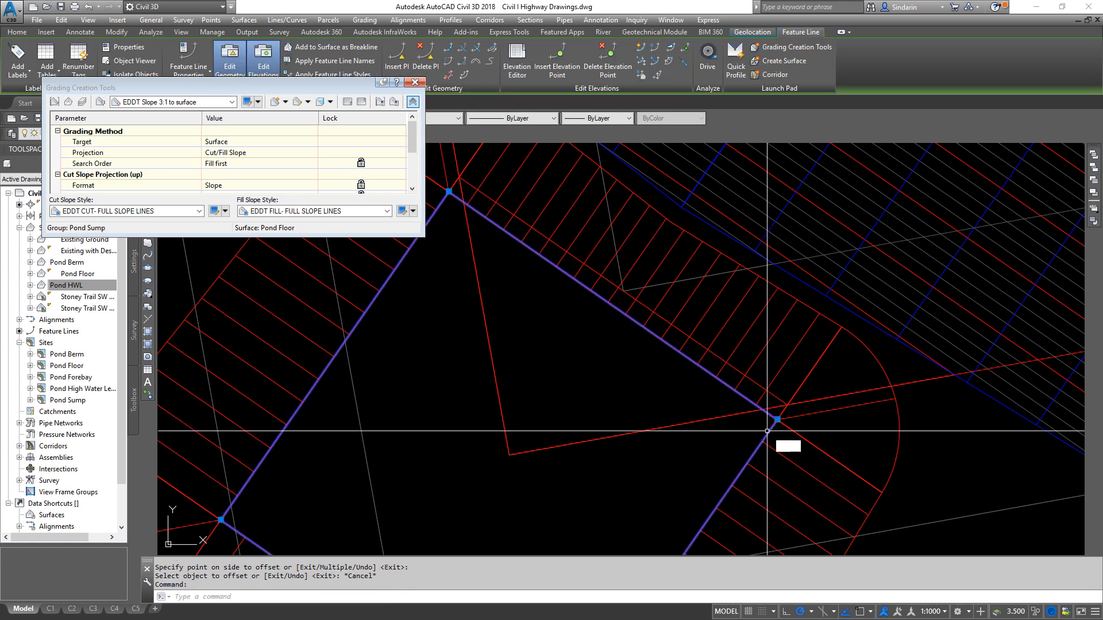
key("Return")
scroll(768, 430, "up", 2)
right_click(771, 428, "shift")
key("e")
left_click(774, 418)
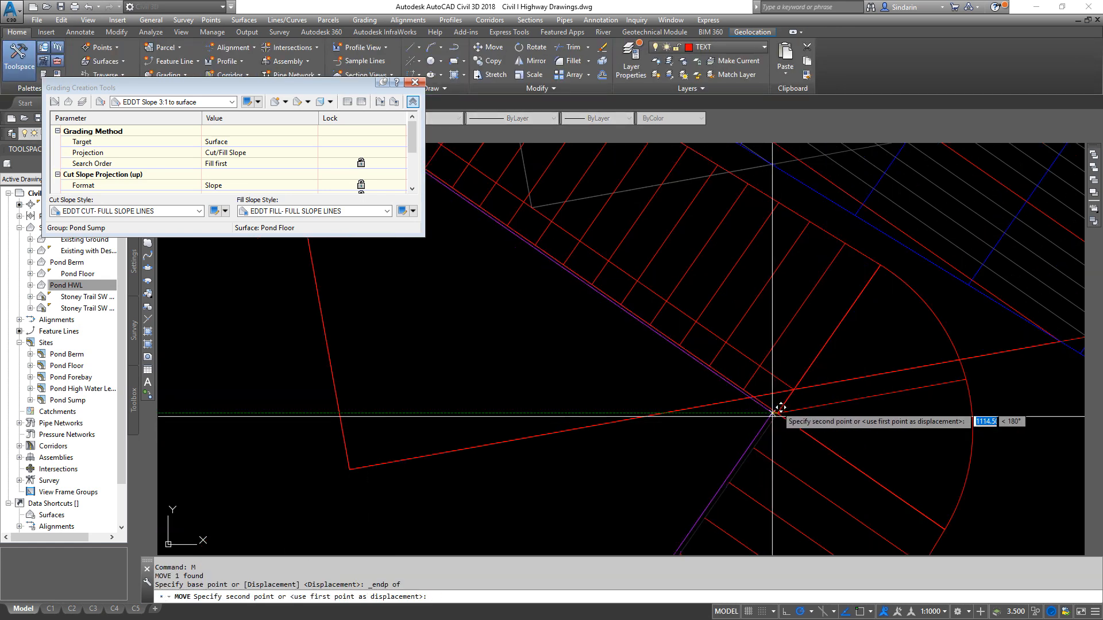
right_click(781, 378, "shift")
key("e")
left_click(781, 378)
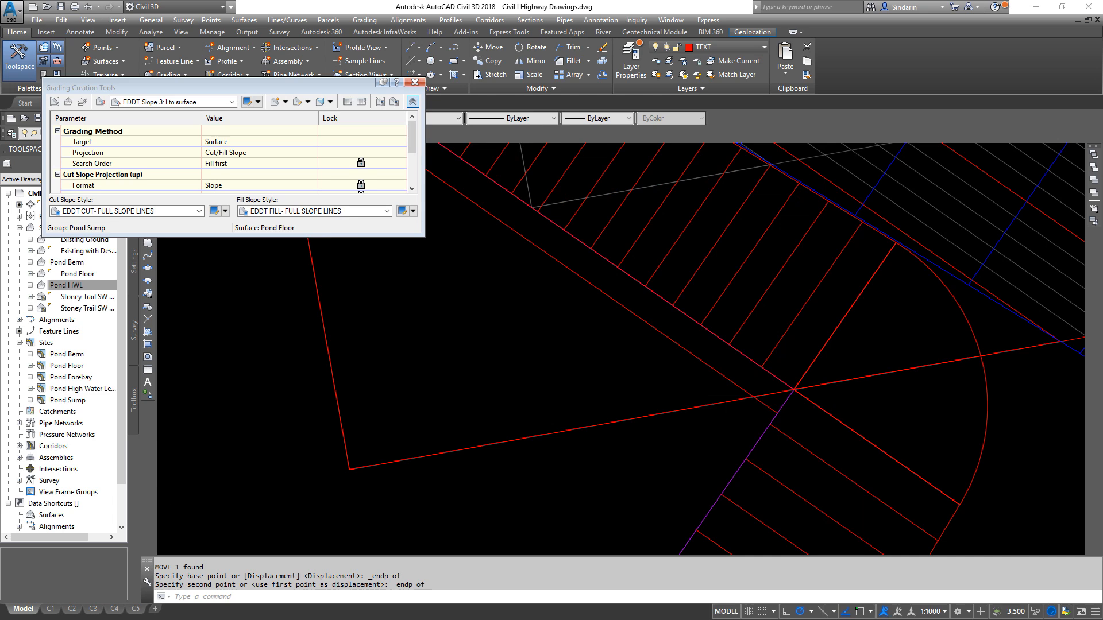
- Delete the construction line left along the sump's former northeast edge
scroll(857, 405, "down", 2)
key("Escape")
middle_click_drag(686, 324, 731, 507)
scroll(735, 360, "up", 3)
scroll(800, 429, "down", 3)
middle_click_drag(767, 470, 681, 344)
left_click(619, 361)
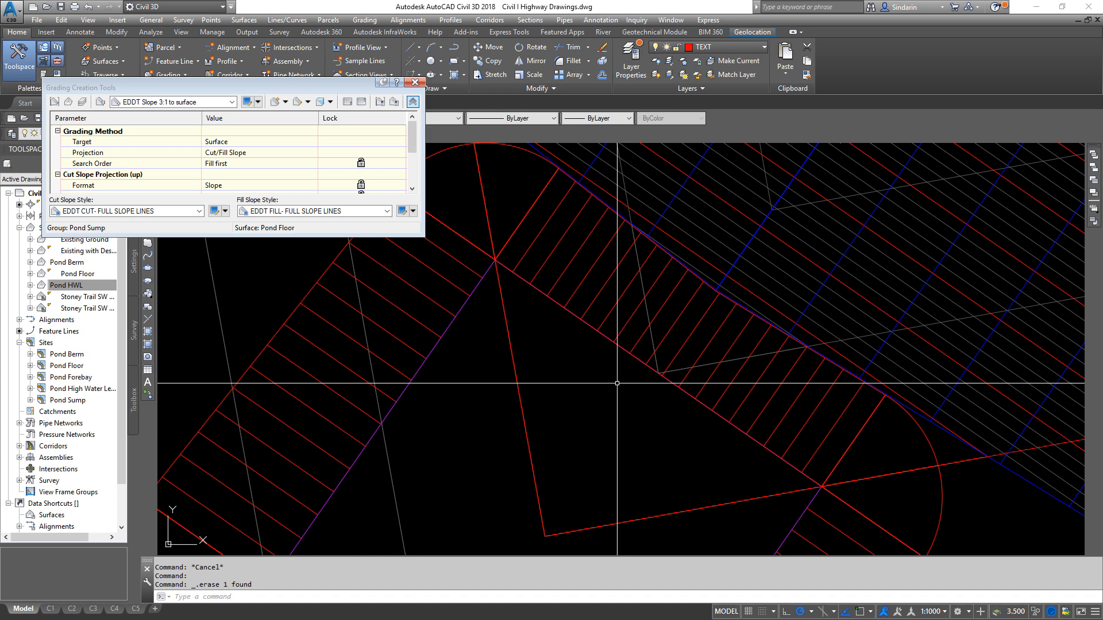
- Examine how the sump feature line and its outer grading edge fit against the pond's inner slope toe
scroll(697, 339, "down", 3)
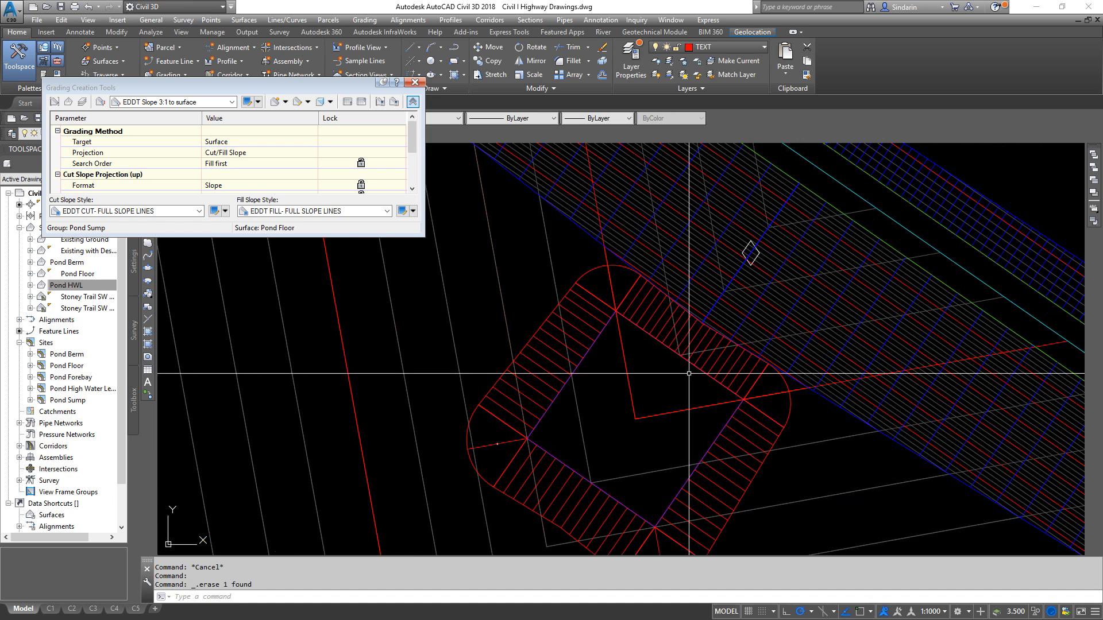
scroll(748, 364, "up", 3)
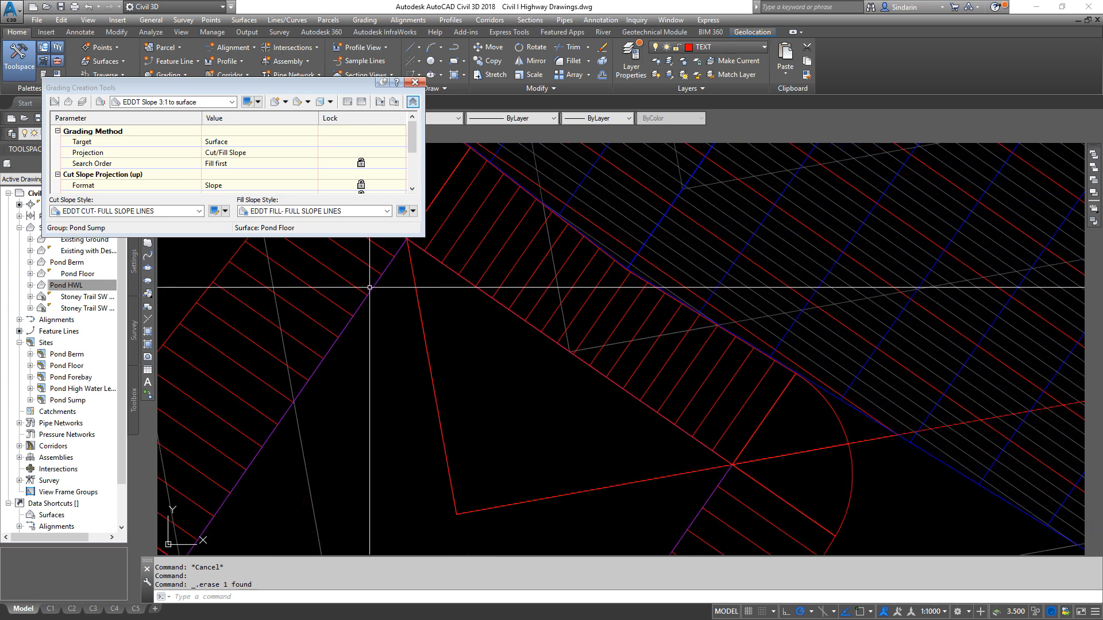
left_click(369, 287)
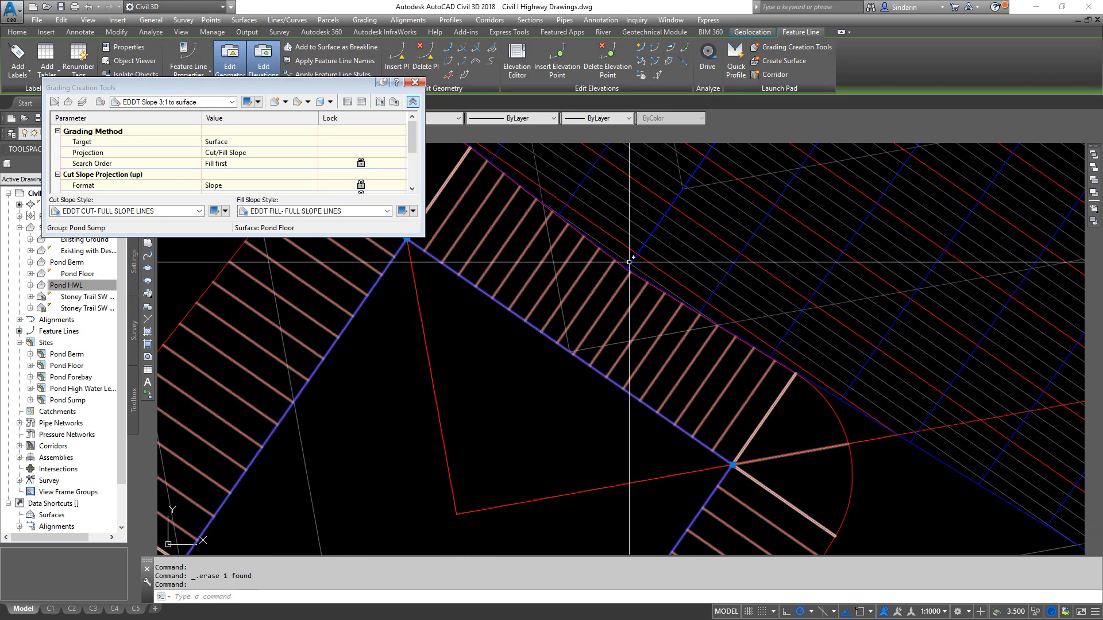
key("Escape")
scroll(632, 266, "up", 3)
scroll(637, 271, "down", 3)
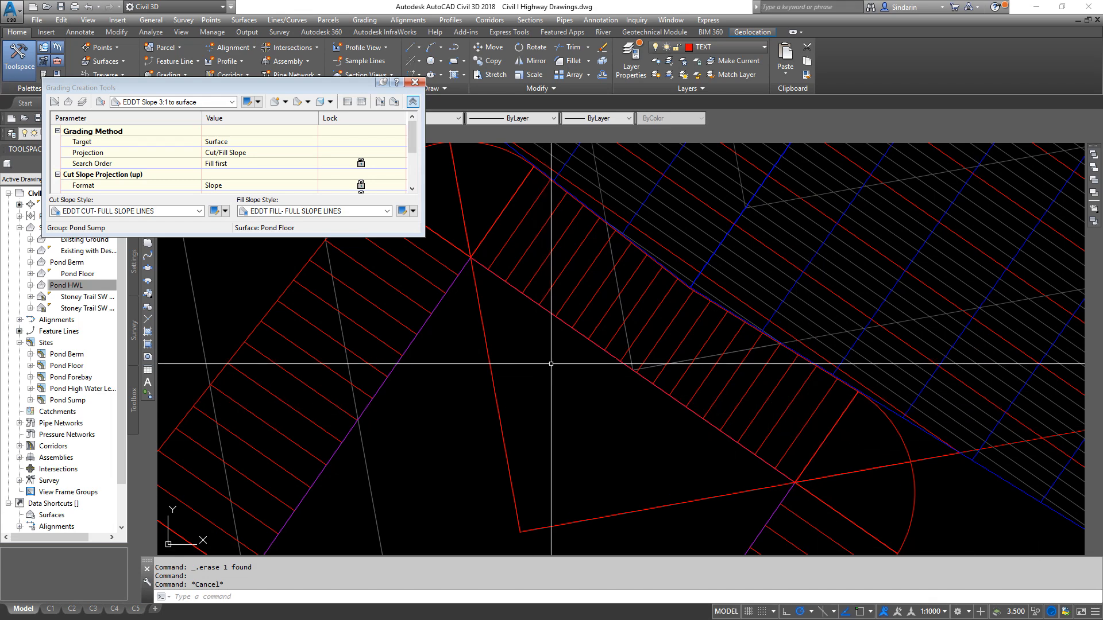
left_click(466, 265)
scroll(883, 287, "down", 2)
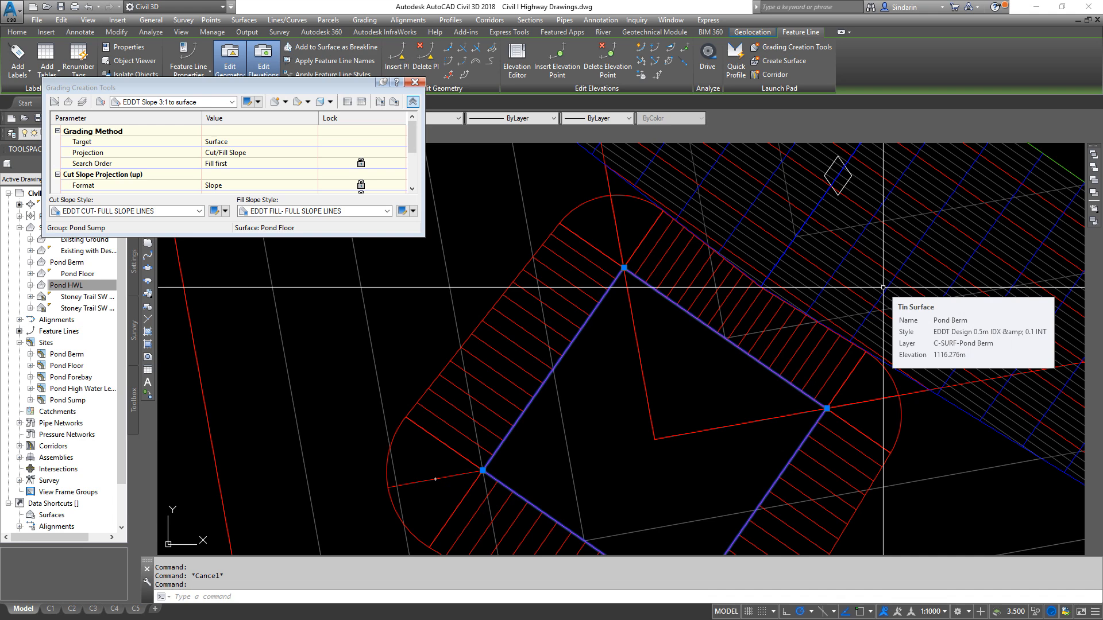
scroll(907, 294, "up", 2)
scroll(781, 428, "down", 1)
scroll(752, 425, "up", 3)
key("Escape")
- Measure the gap between the endpoint at the pond's inner slope toe and the nearest endpoint on the sump grading's outer edge
type("d")
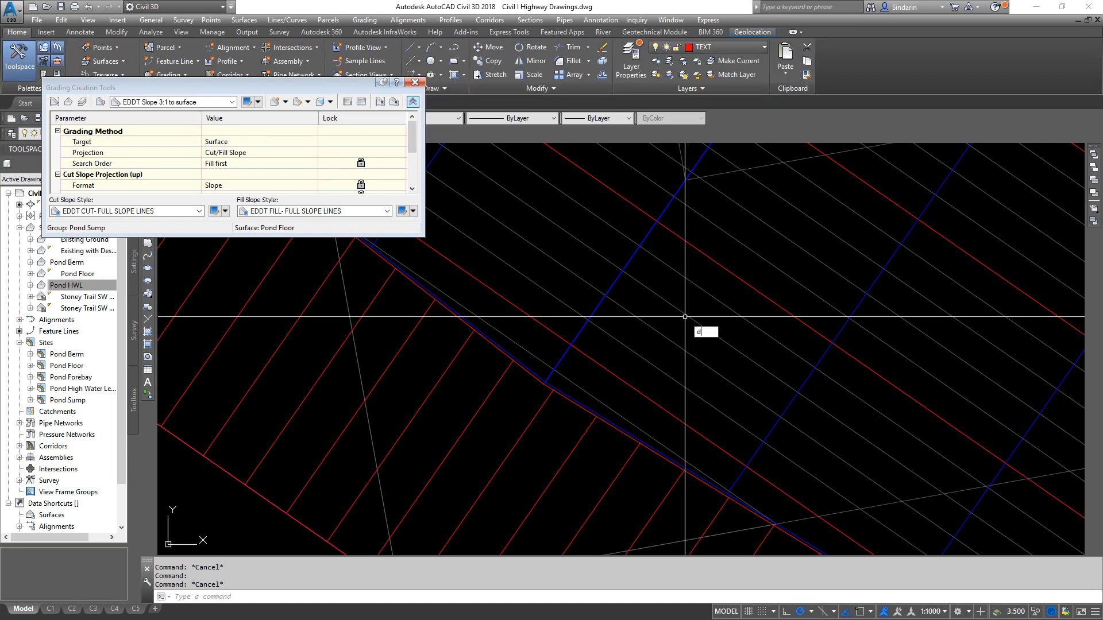
key("Return")
scroll(560, 448, "up", 3)
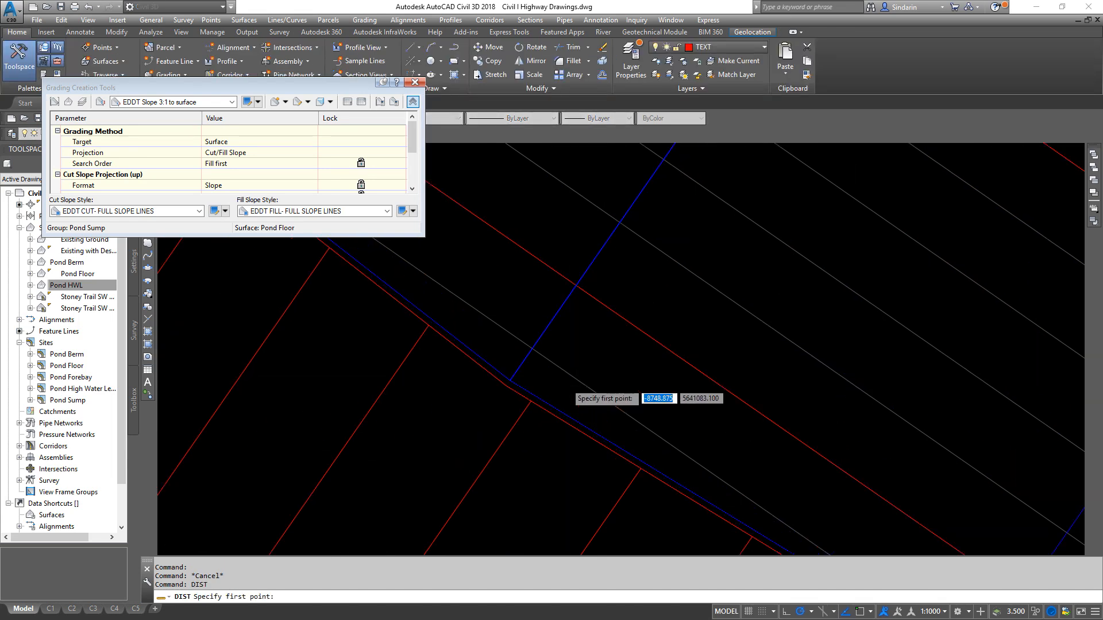
right_click(508, 384, "shift")
key("e")
left_click(478, 381)
right_click(477, 387, "shift")
key("e")
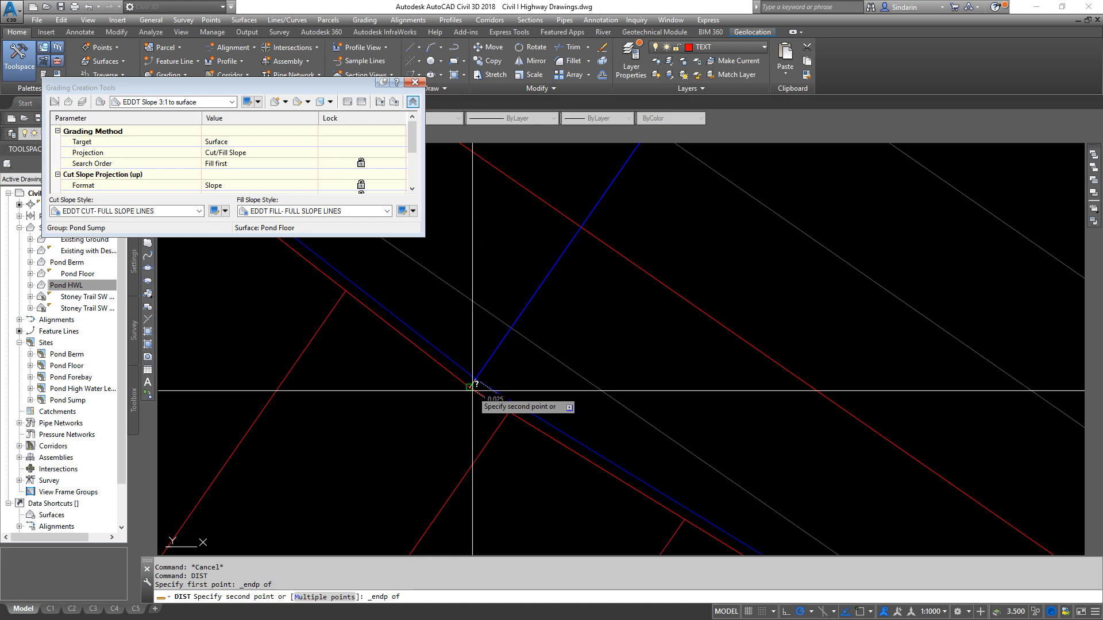
left_click(496, 397)
scroll(603, 471, "down", 5)
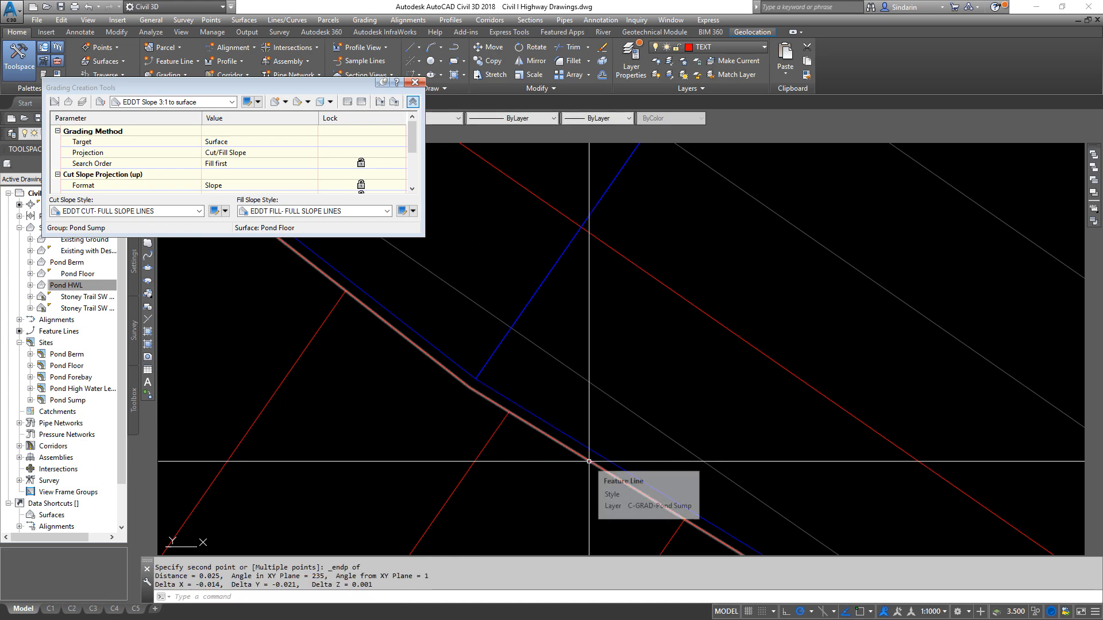
- Make Pond Berm the active grading group
middle_click_drag(661, 500, 646, 407)
scroll(646, 408, "up", 5)
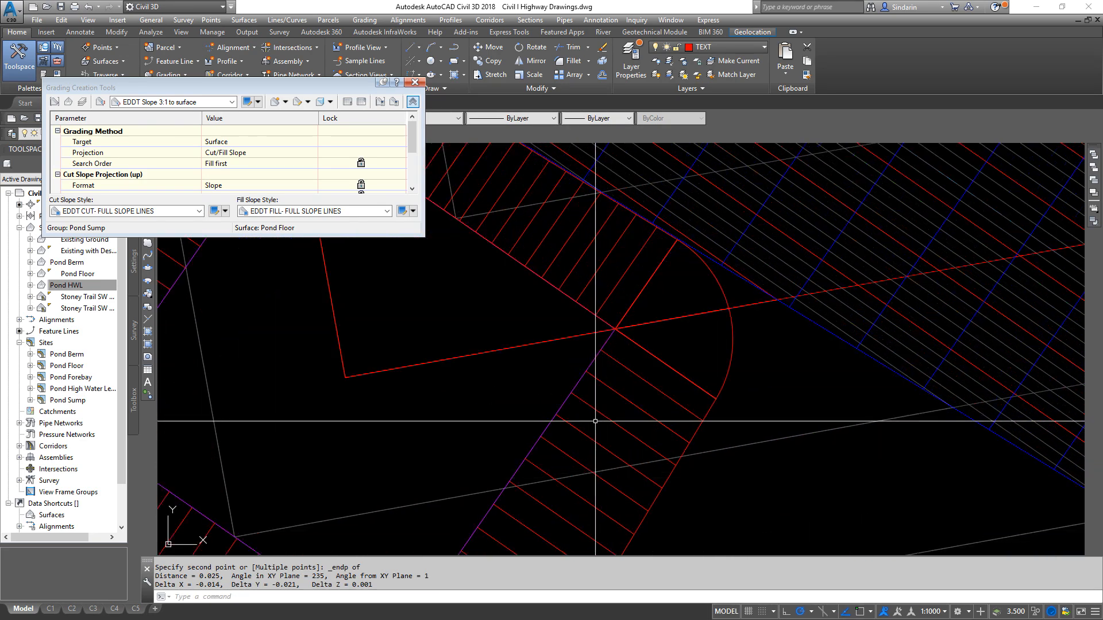
middle_click_drag(646, 362, 825, 480)
scroll(826, 480, "down", 2)
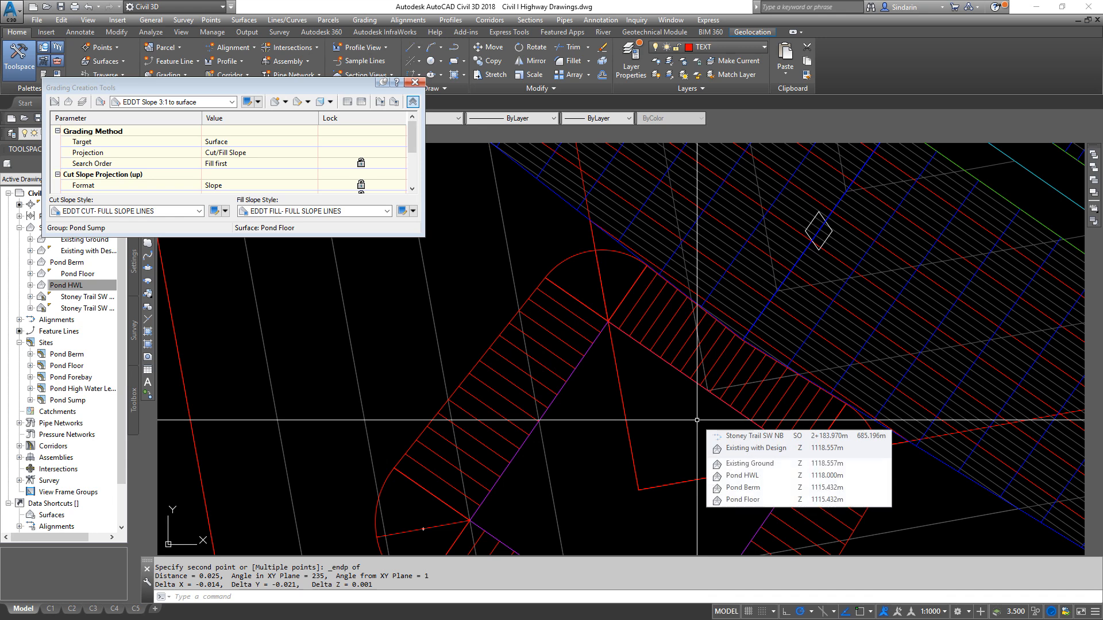
left_click(54, 103)
left_click(224, 116)
left_click(212, 137)
left_click(194, 220)
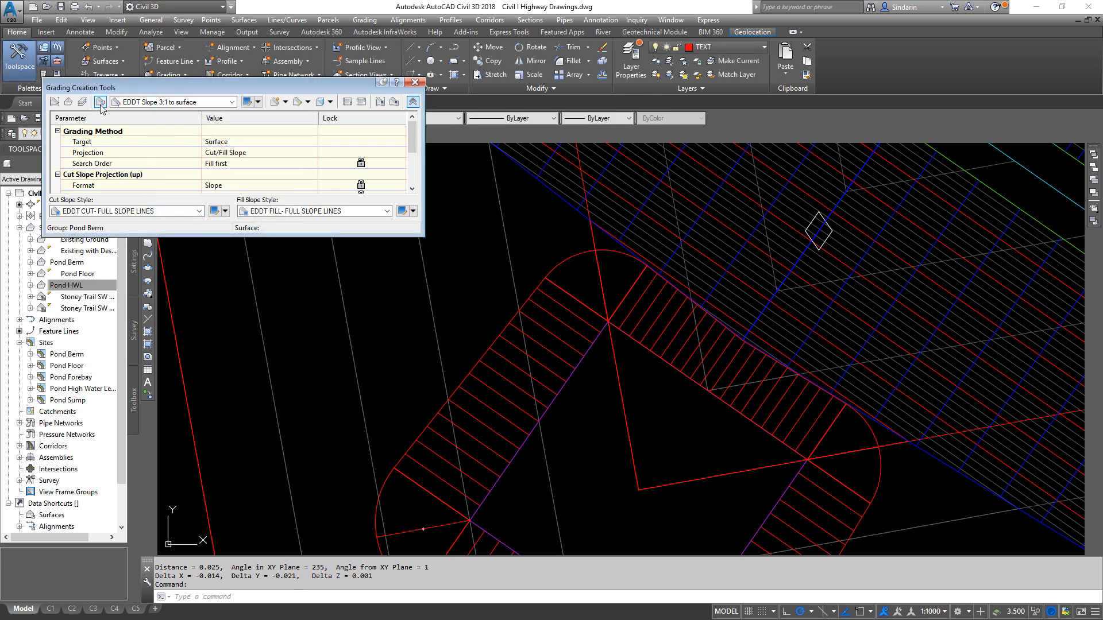
- Switch the grading criteria set to EDDT Projection to elevation
left_click(101, 104)
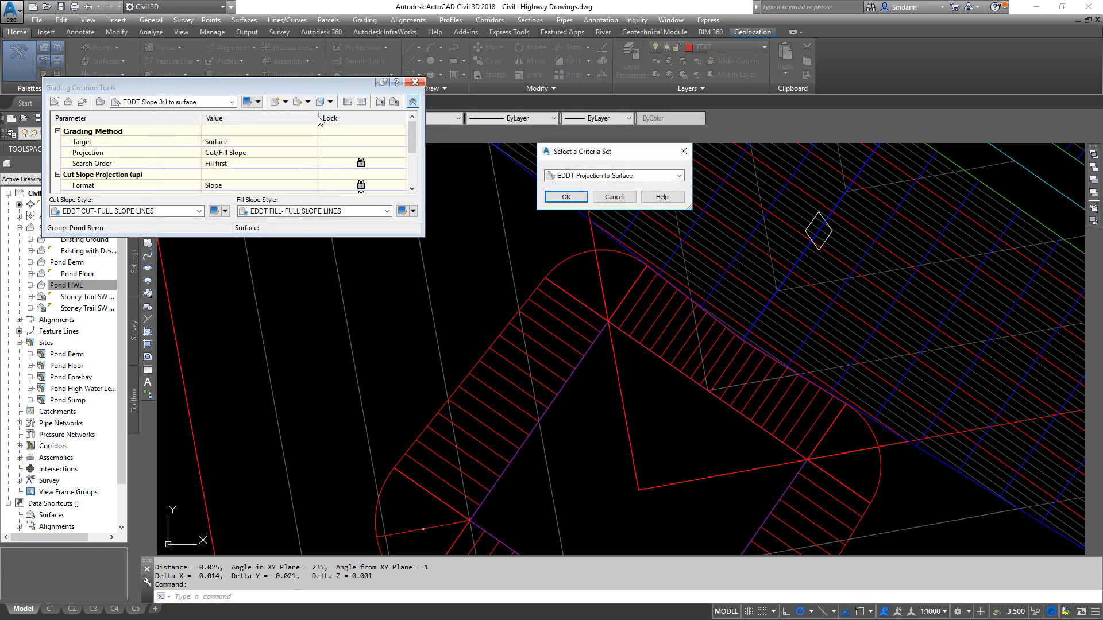
left_click(615, 177)
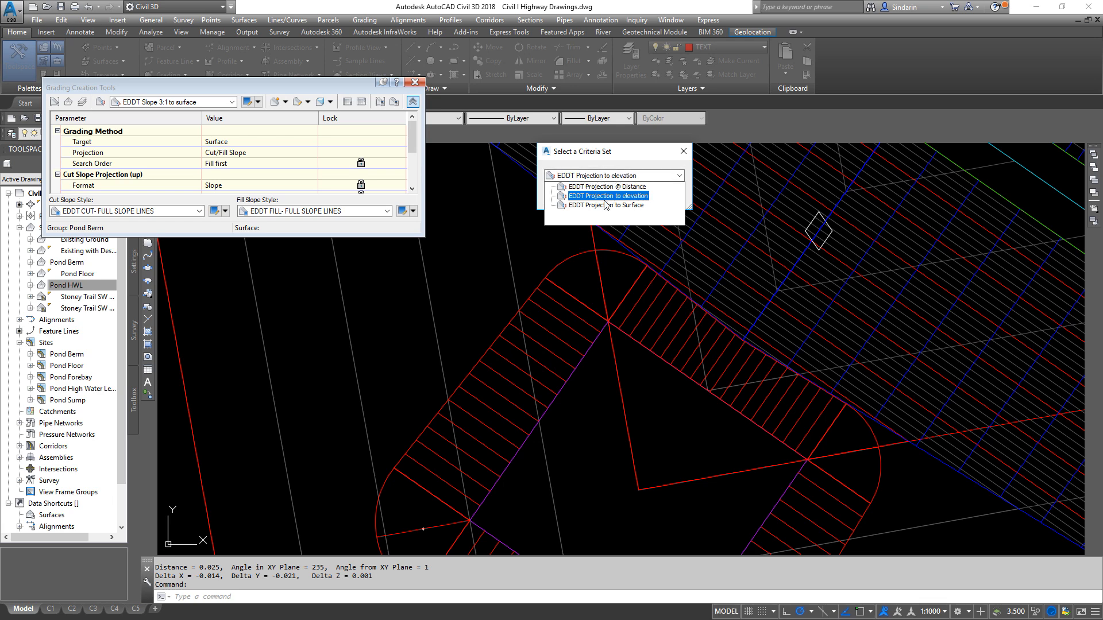
left_click(606, 196)
left_click(571, 197)
- Check the sump feature line's elevations in the Elevation Editor and close it
left_click(602, 327)
right_click(602, 326)
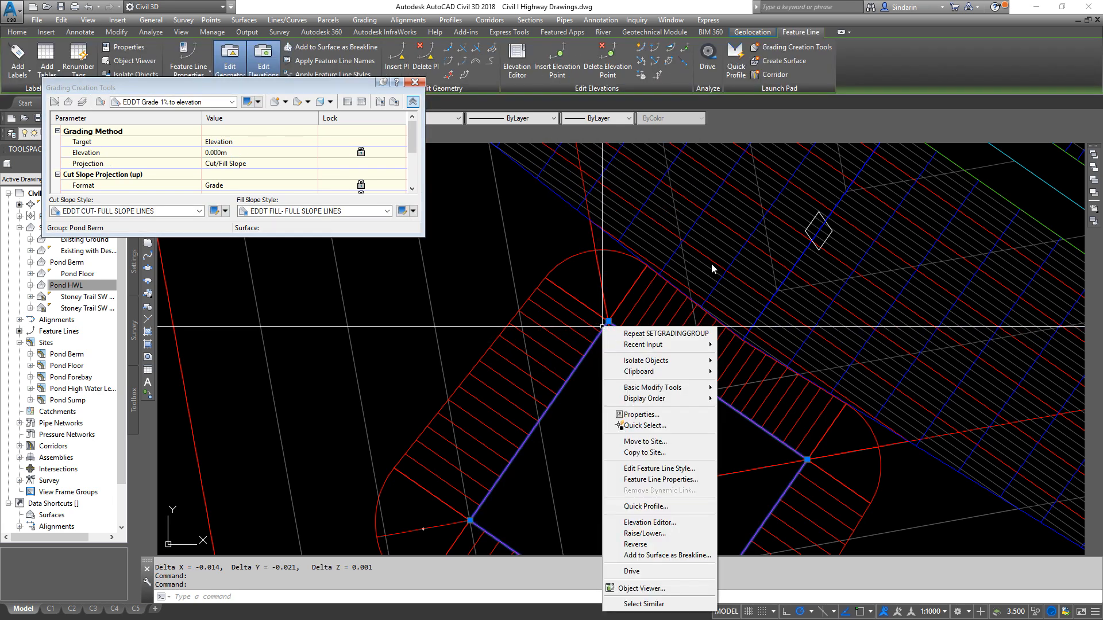
left_click(649, 522)
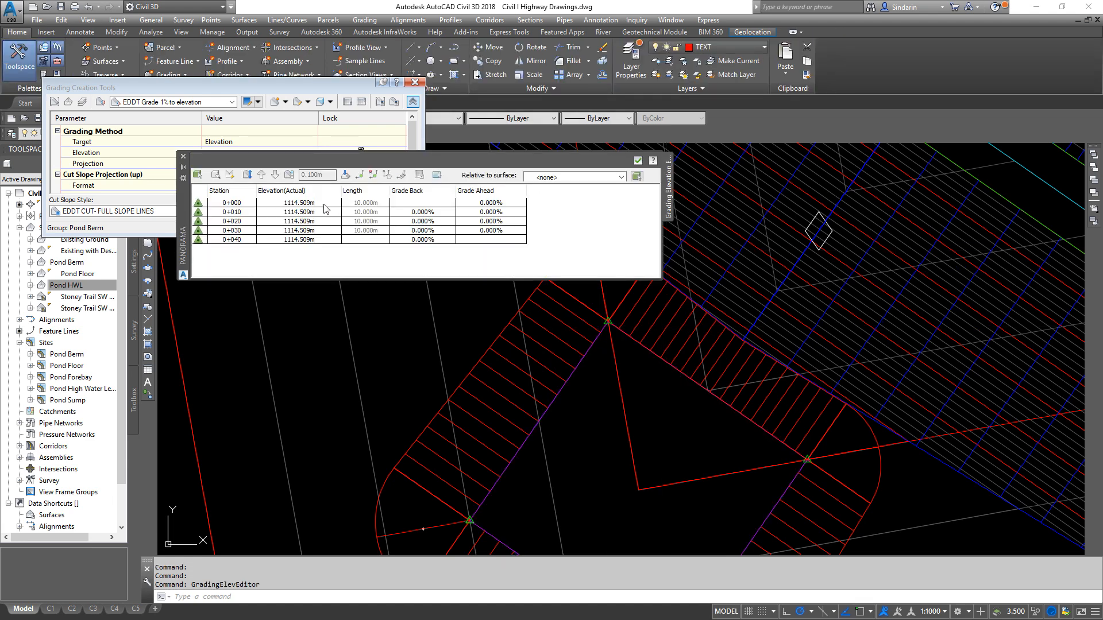
left_click(184, 157)
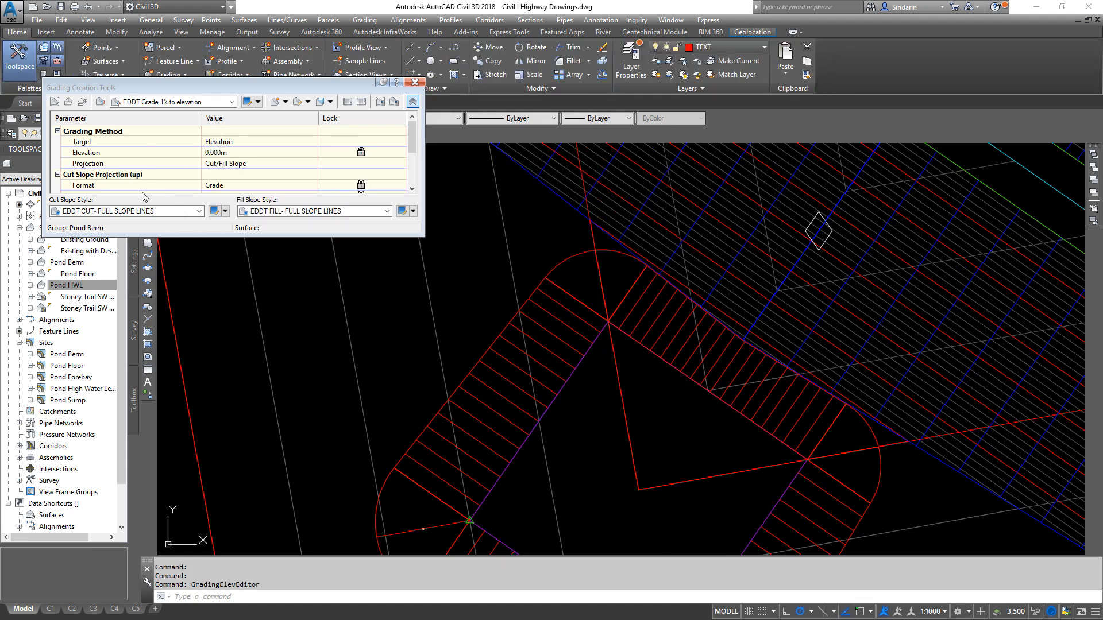
- Grade the pond's inner slope toe beside the sump at 3:1 to elevation 1114.509 m, from station 0+206.101 to 0+226.035
left_click(169, 105)
left_click(187, 153)
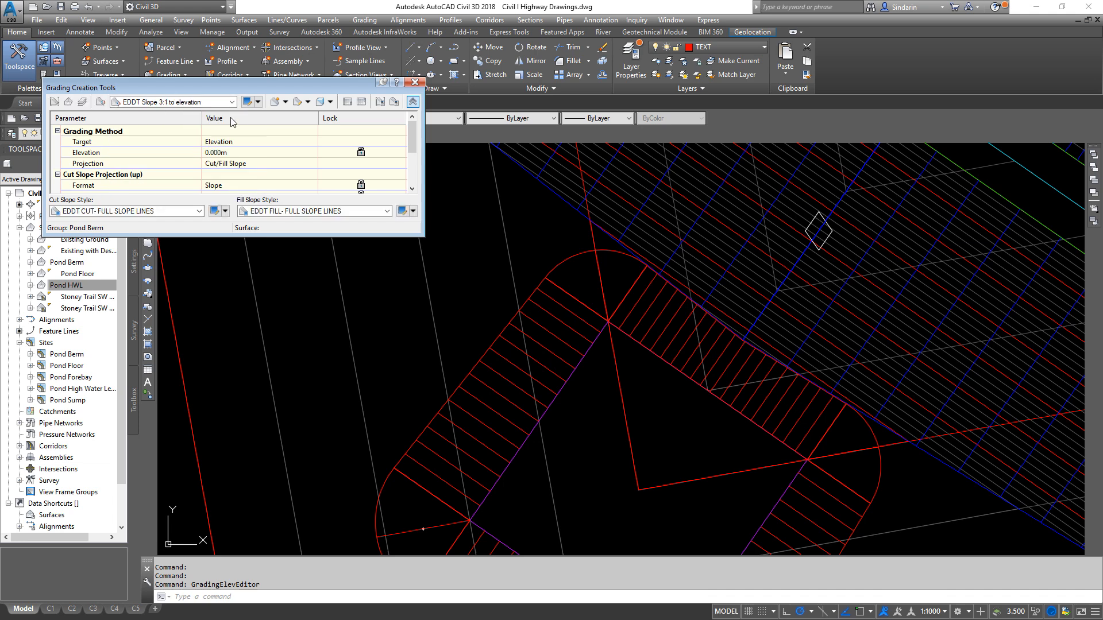
left_click(273, 105)
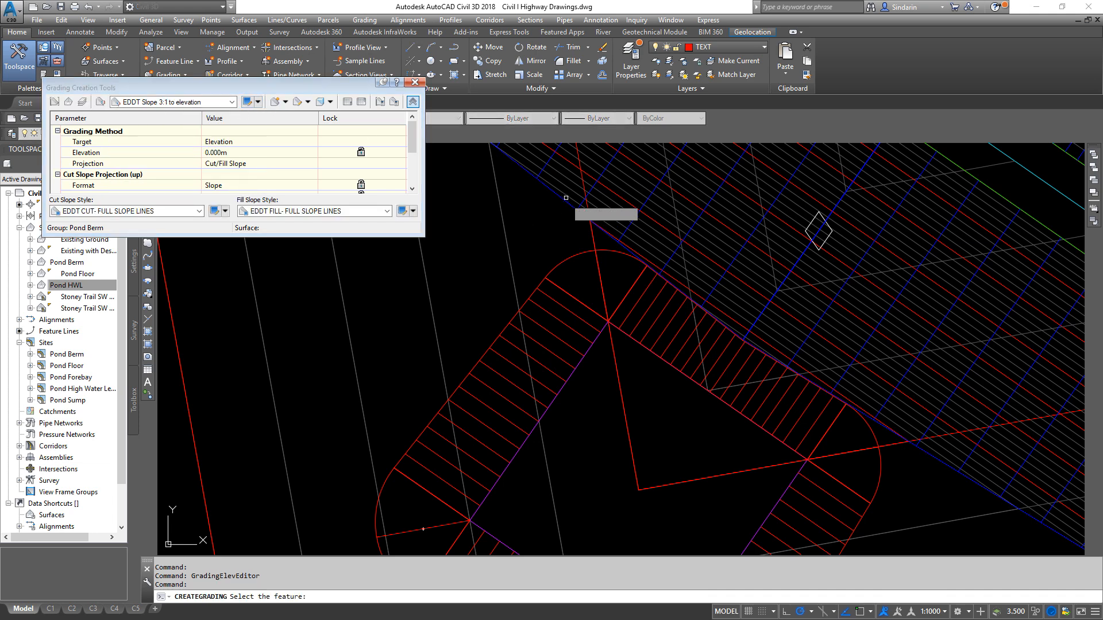
left_click(564, 200)
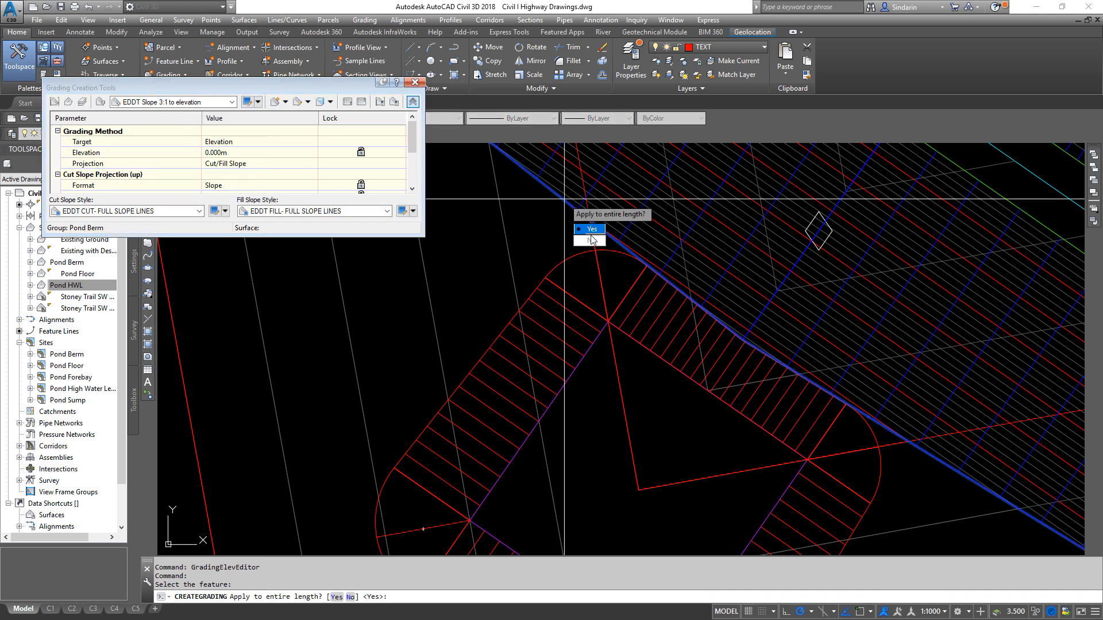
left_click(591, 241)
left_click(716, 379)
key("Return")
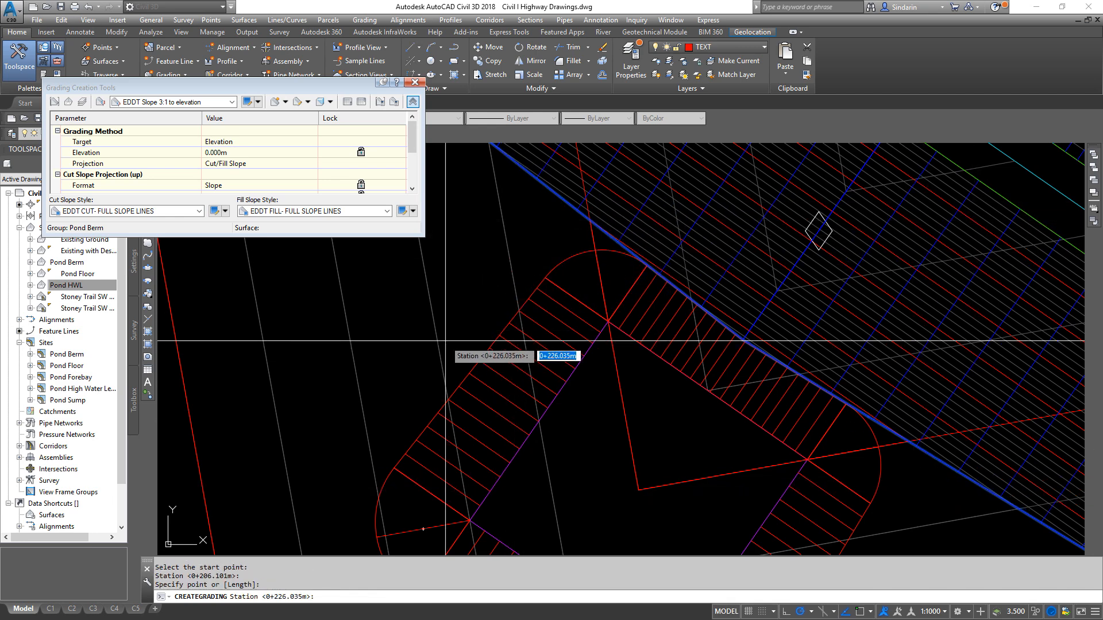
key("Return")
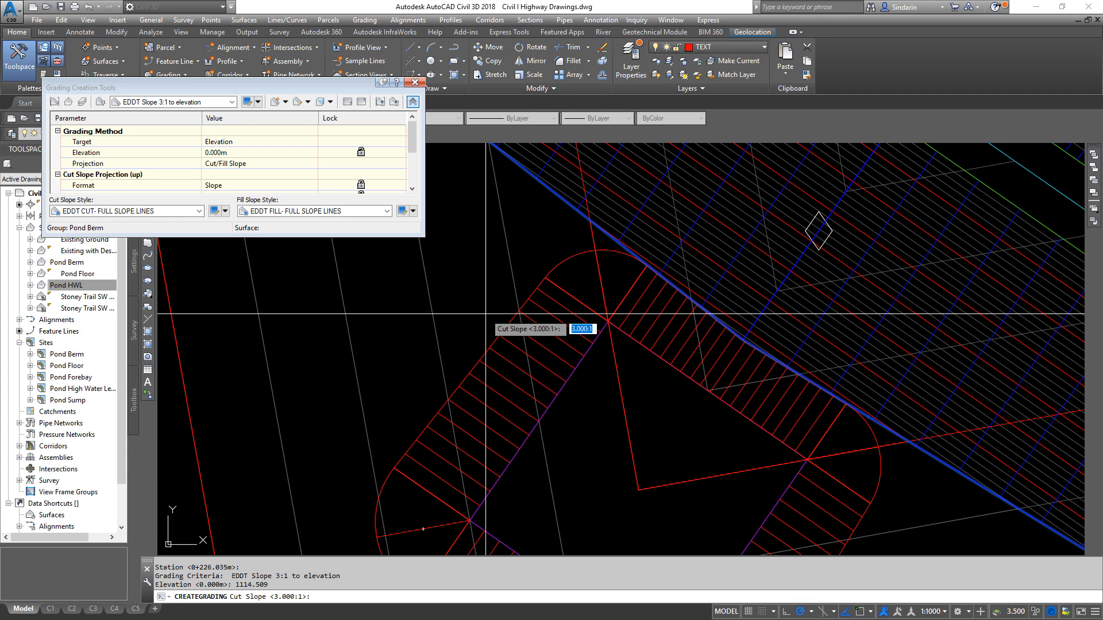
key("Return")
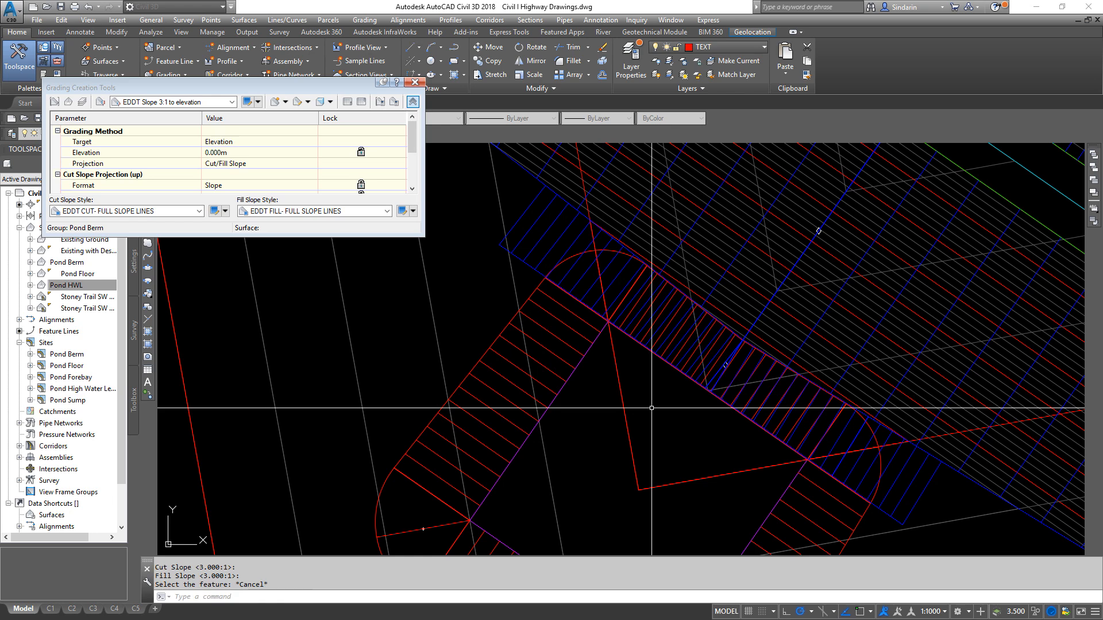
- Move the sump feature line from its north corner endpoint perpendicularly onto the bottom edge of the new Pond Berm grading
scroll(652, 408, "up", 6)
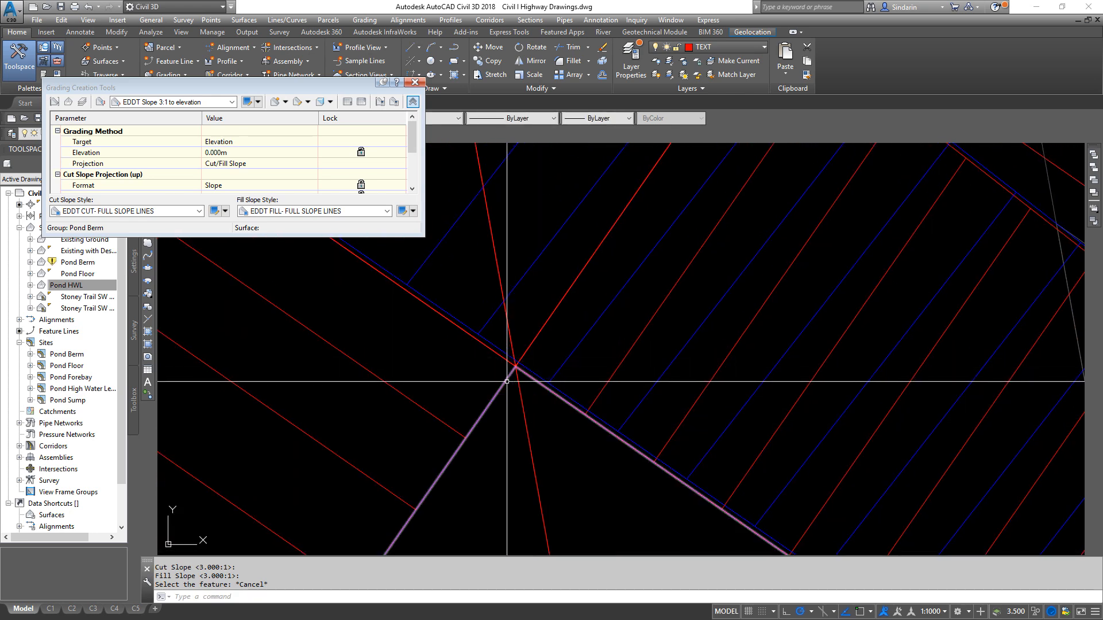
left_click(518, 369)
type("M")
key("Return")
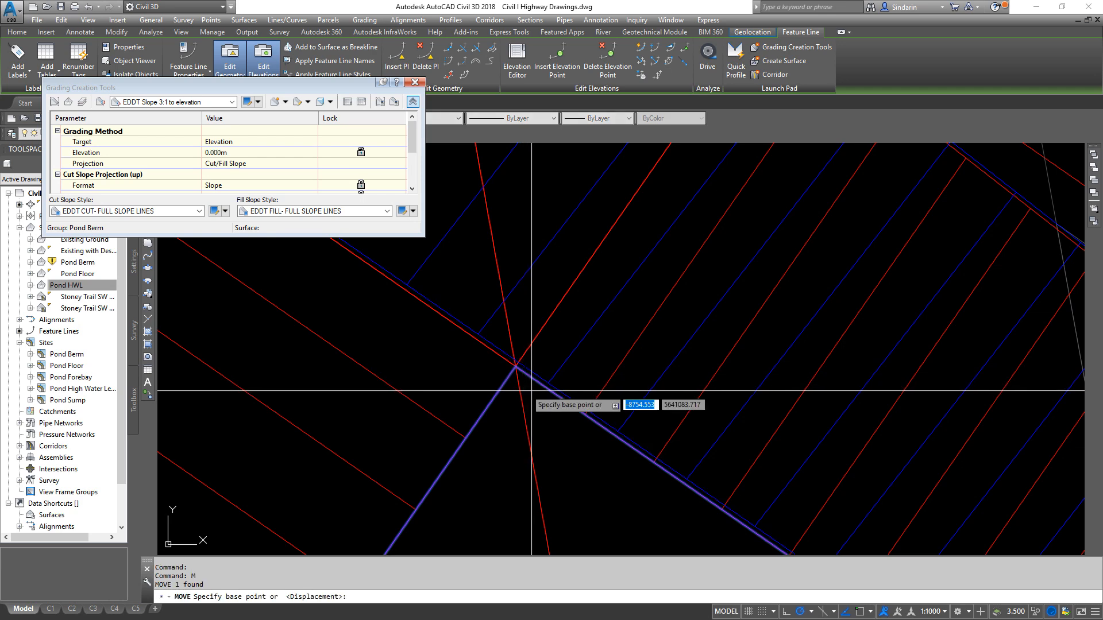
scroll(527, 347, "up", 3)
right_click(526, 321, "shift")
left_click(570, 397)
left_click(527, 299)
right_click(566, 271, "shift")
left_click(597, 457)
key("Escape")
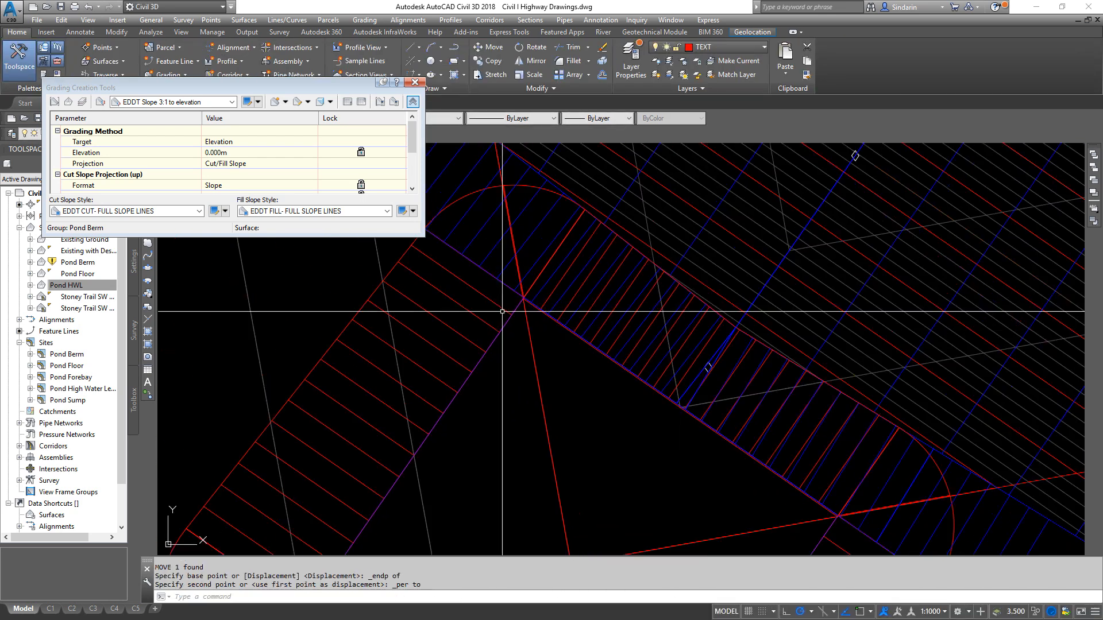
- Delete the offset construction line along the sump's northeast edge
middle_click_drag(763, 492, 672, 406)
middle_click_drag(497, 317, 647, 451)
scroll(594, 374, "up", 2)
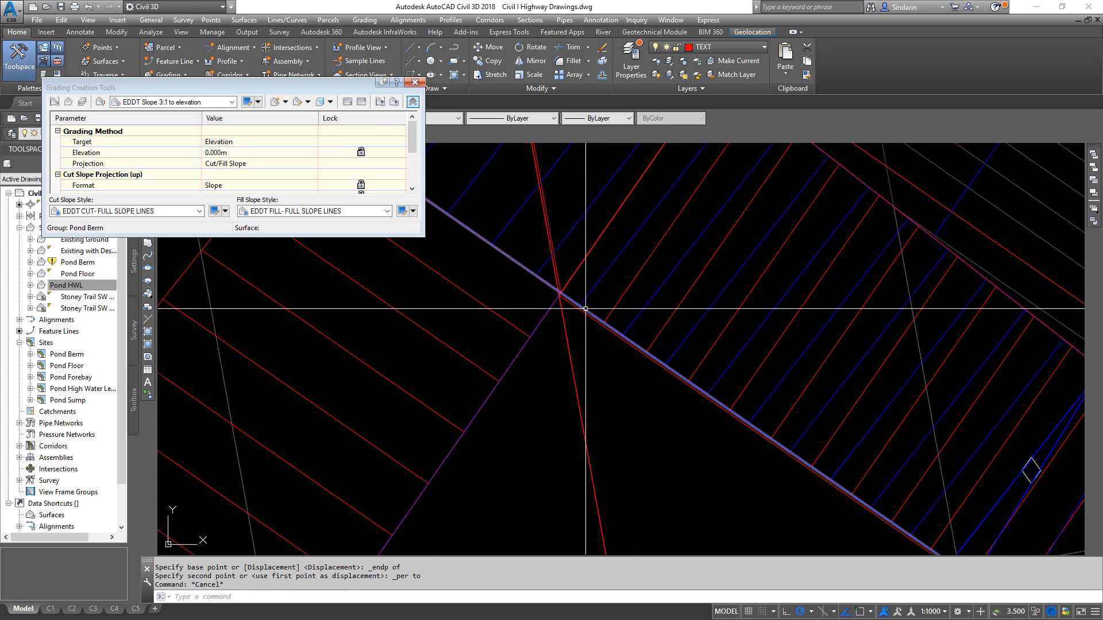
left_click(586, 309)
scroll(584, 386, "down", 3)
scroll(598, 408, "up", 3)
key("Escape")
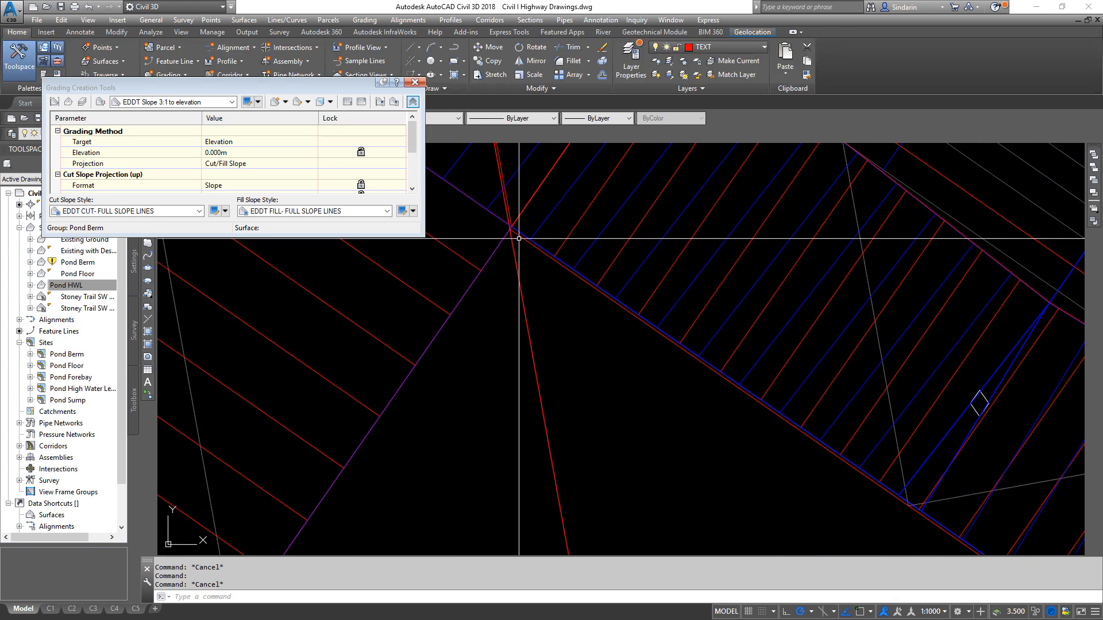
left_click(518, 236)
key("Escape")
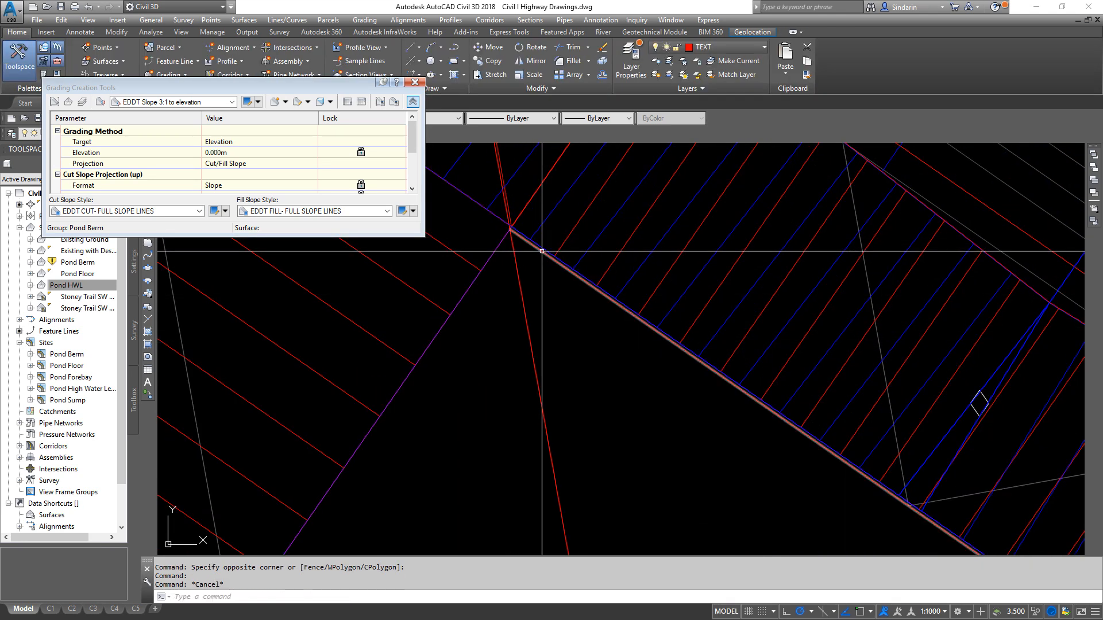
key("Delete")
- Examine how the sump's northeast edge and grading line up with the new Pond Berm grading's bottom edge and slope toe
scroll(532, 258, "up", 3)
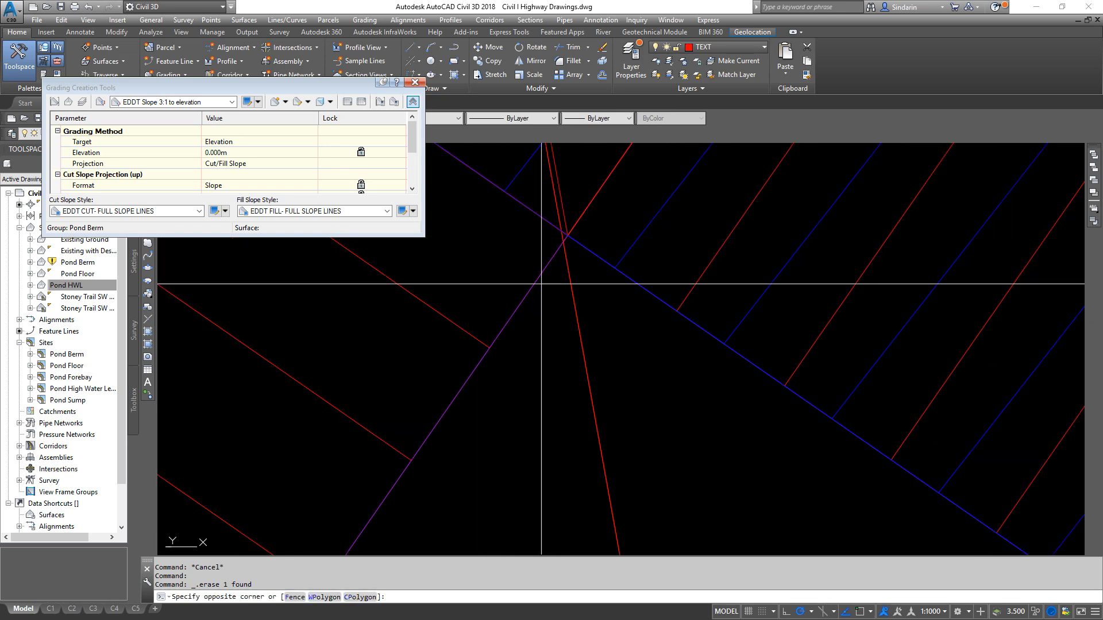
left_click(558, 261)
left_click(585, 241)
scroll(718, 242, "down", 3)
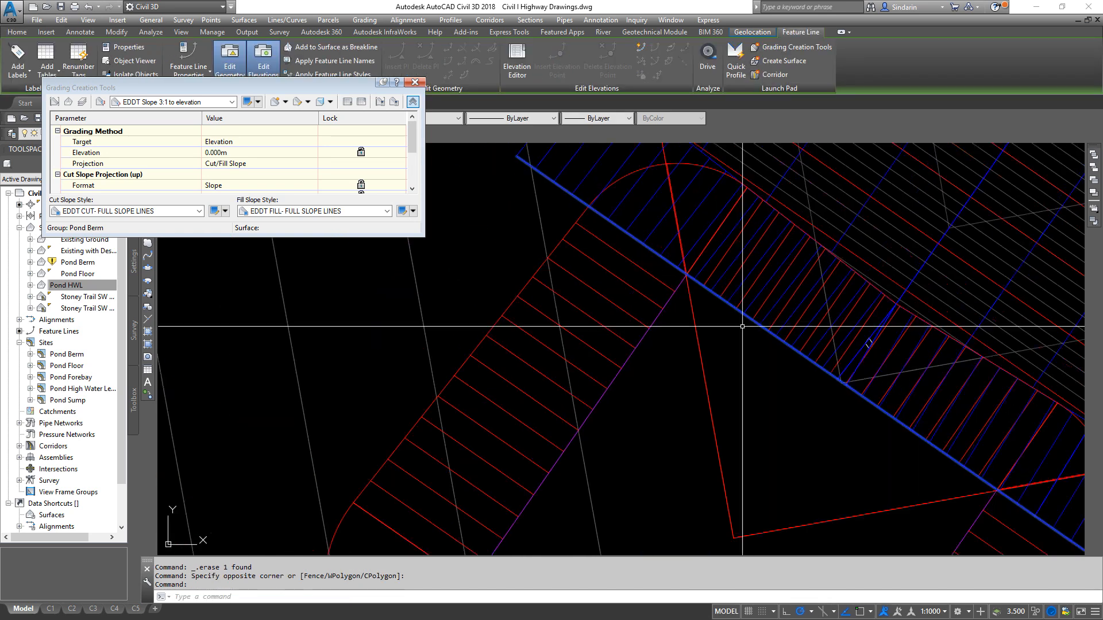
scroll(879, 235, "up", 4)
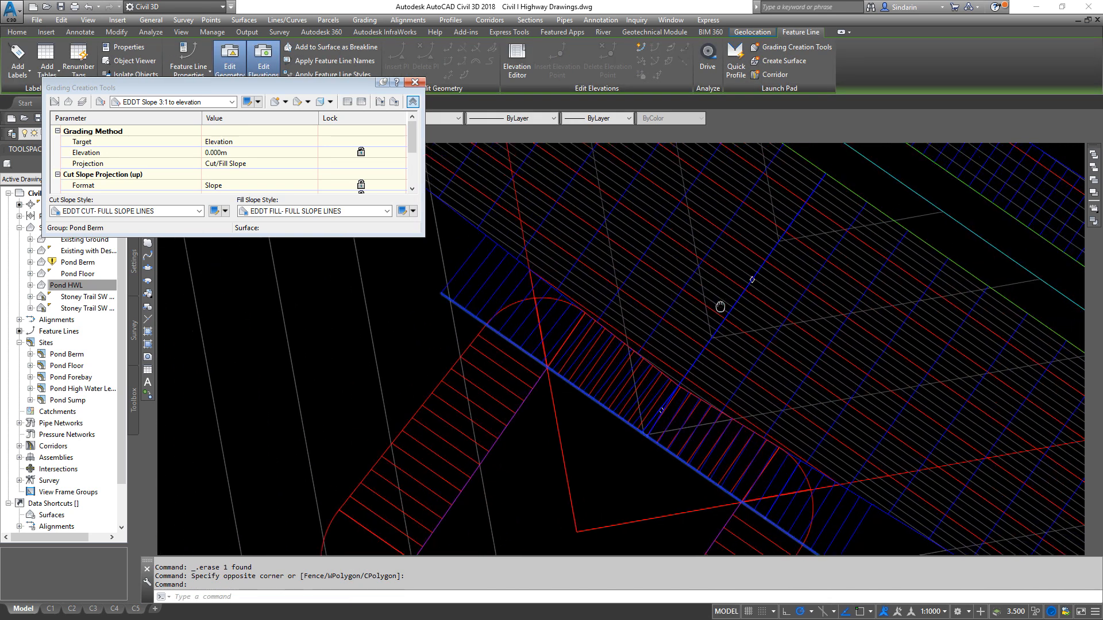
scroll(543, 446, "up", 3)
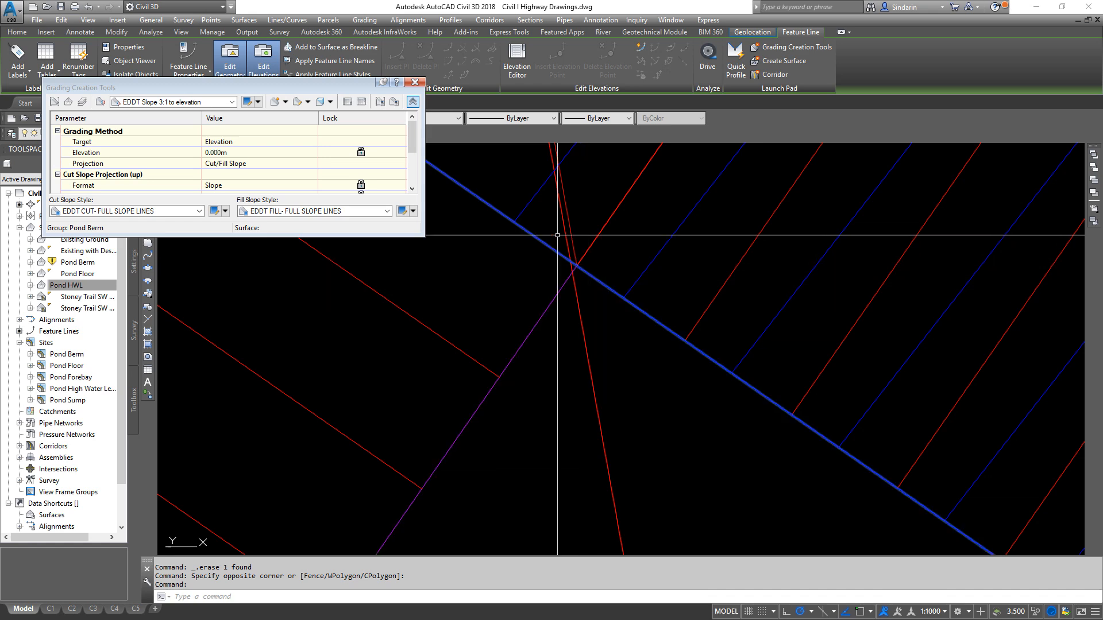
scroll(574, 270, "down", 5)
key("Escape")
scroll(742, 344, "up", 3)
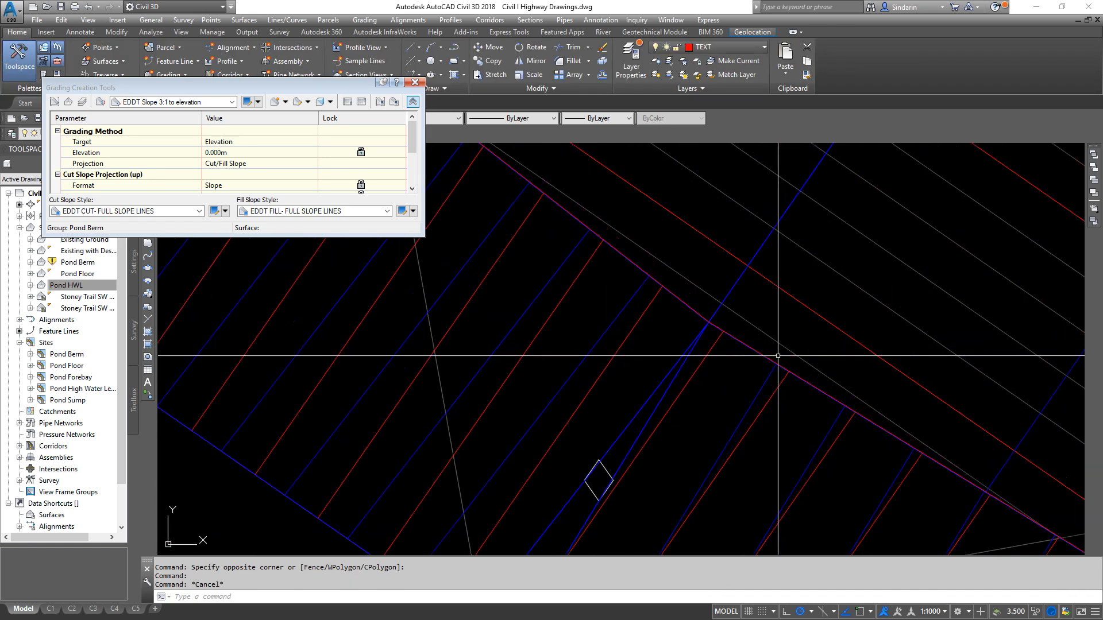
- Examine the junction of the sump grading's northeast edge, the Pond Berm slope toe and the added grading up close
scroll(742, 345, "up", 6)
scroll(622, 283, "down", 2)
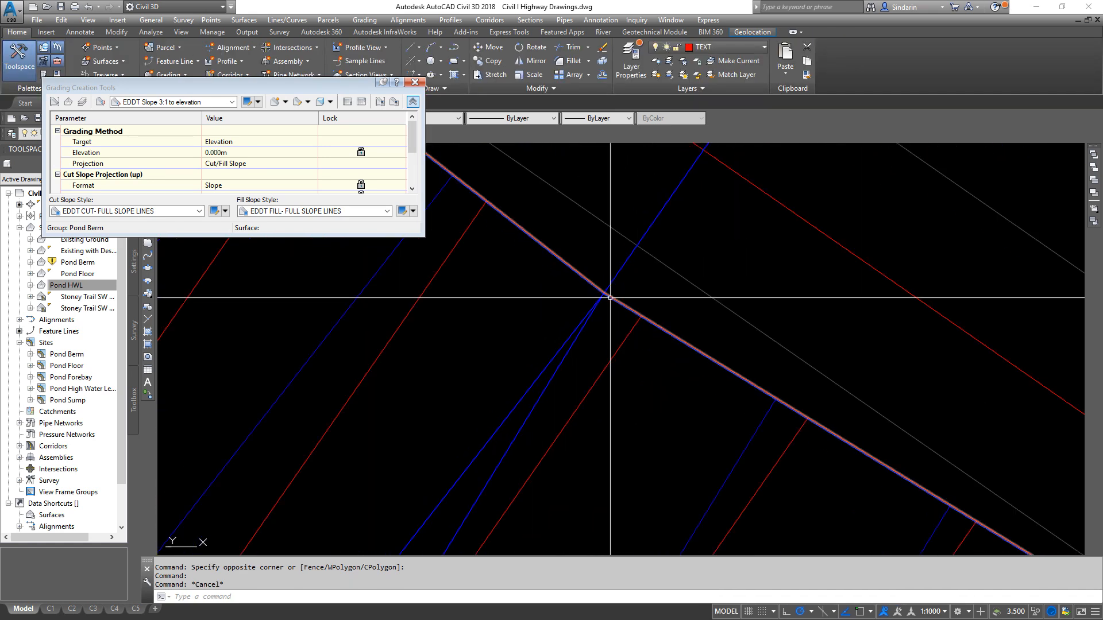
left_click(622, 298)
scroll(616, 312, "up", 3)
key("Escape")
left_click(586, 249)
scroll(641, 313, "down", 4)
scroll(670, 355, "down", 3)
key("Escape")
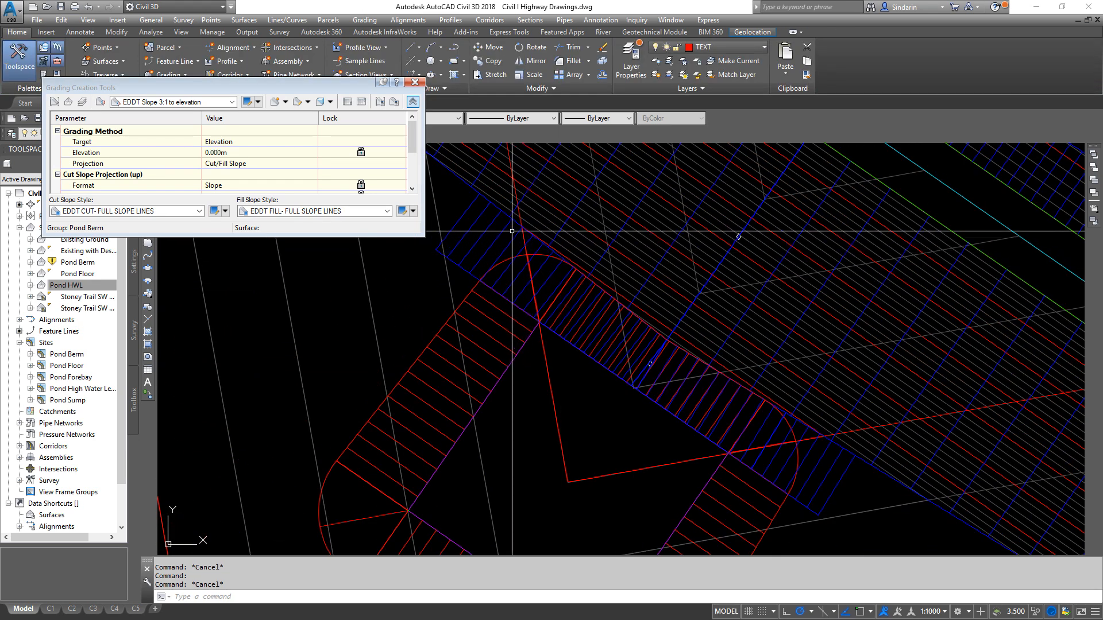
- Delete the Pond Berm grading added beside the sump and check the sump outline against the original slope toe
left_click(466, 261)
key("Delete")
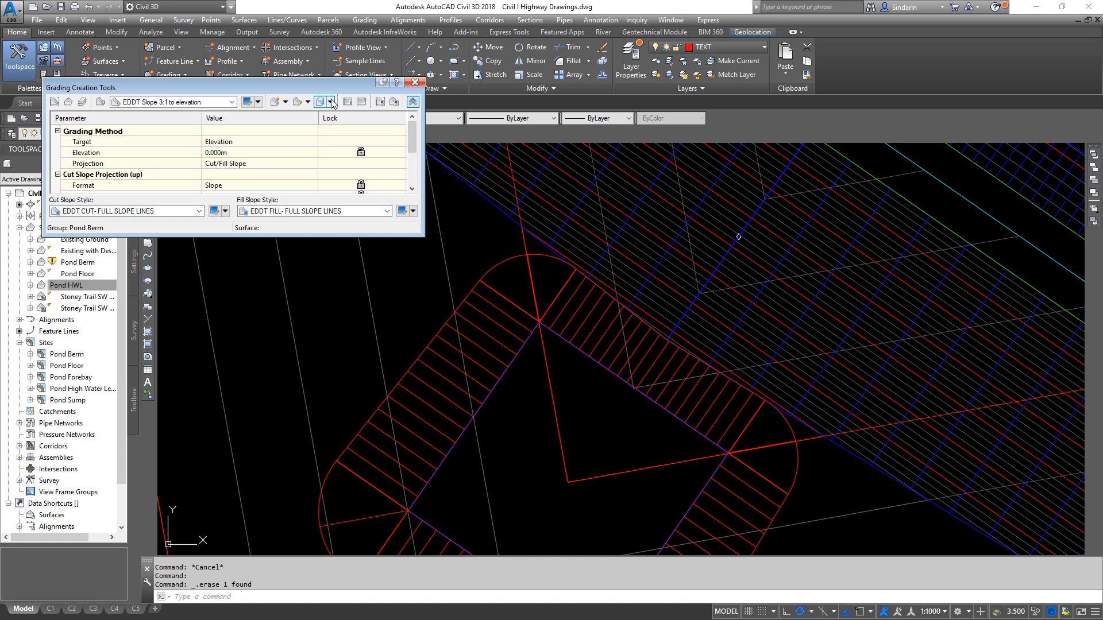
scroll(666, 368, "up", 6)
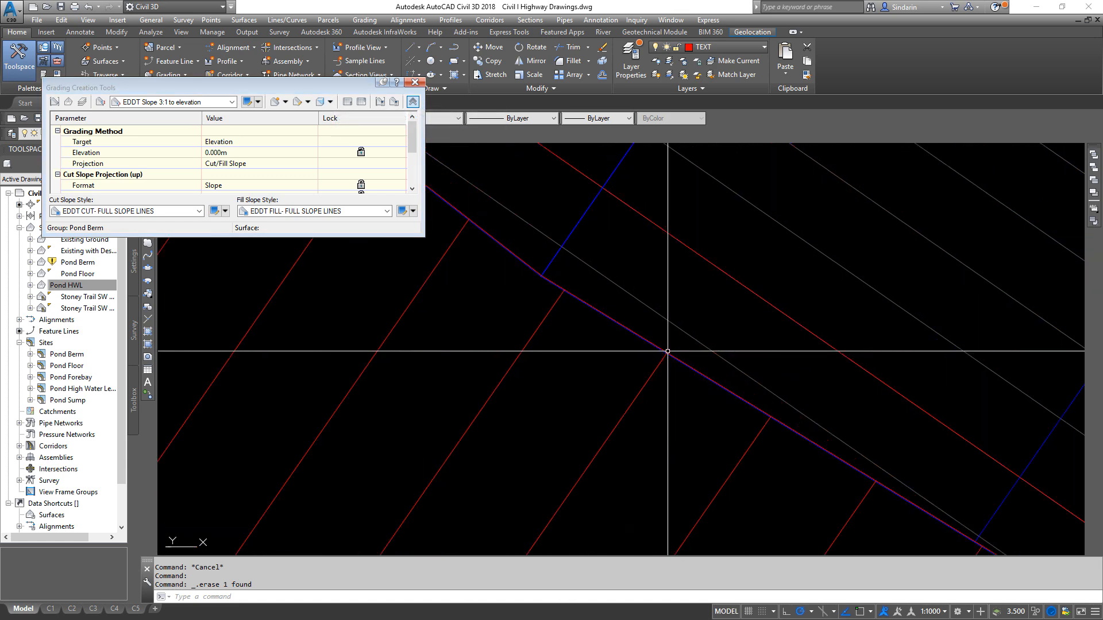
scroll(537, 256, "up", 3)
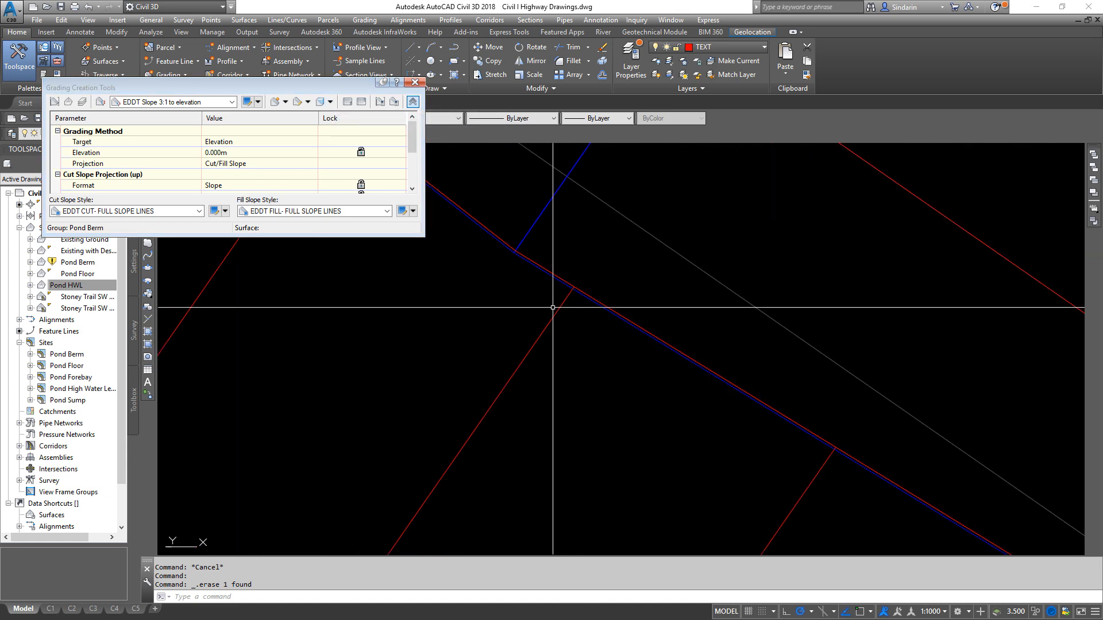
left_click(521, 243)
key("Escape")
scroll(517, 240, "down", 3)
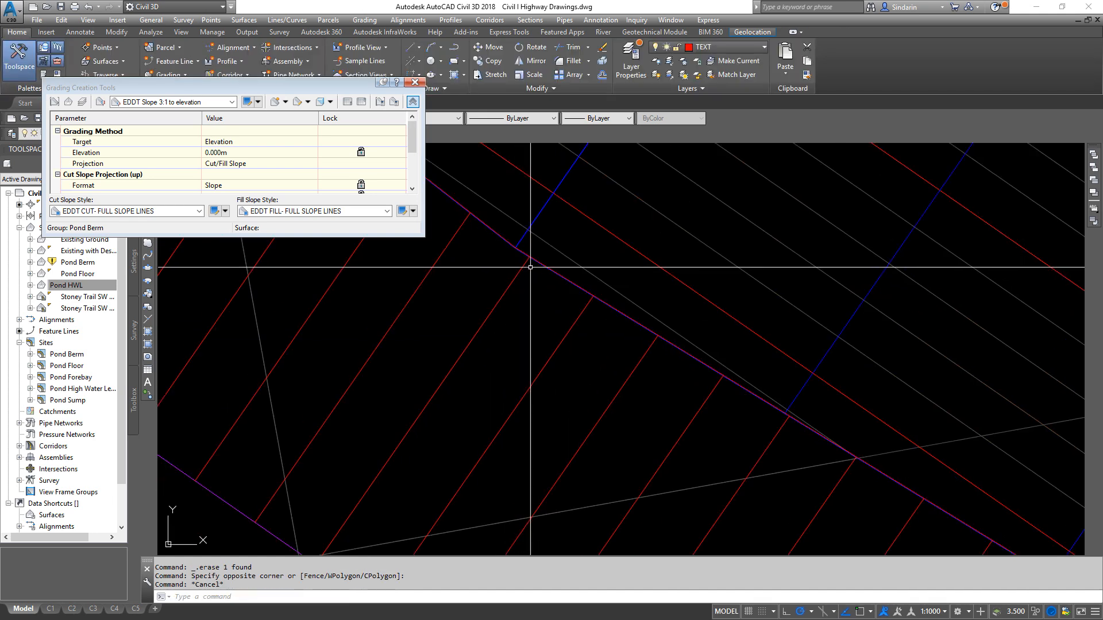
scroll(561, 265, "down", 3)
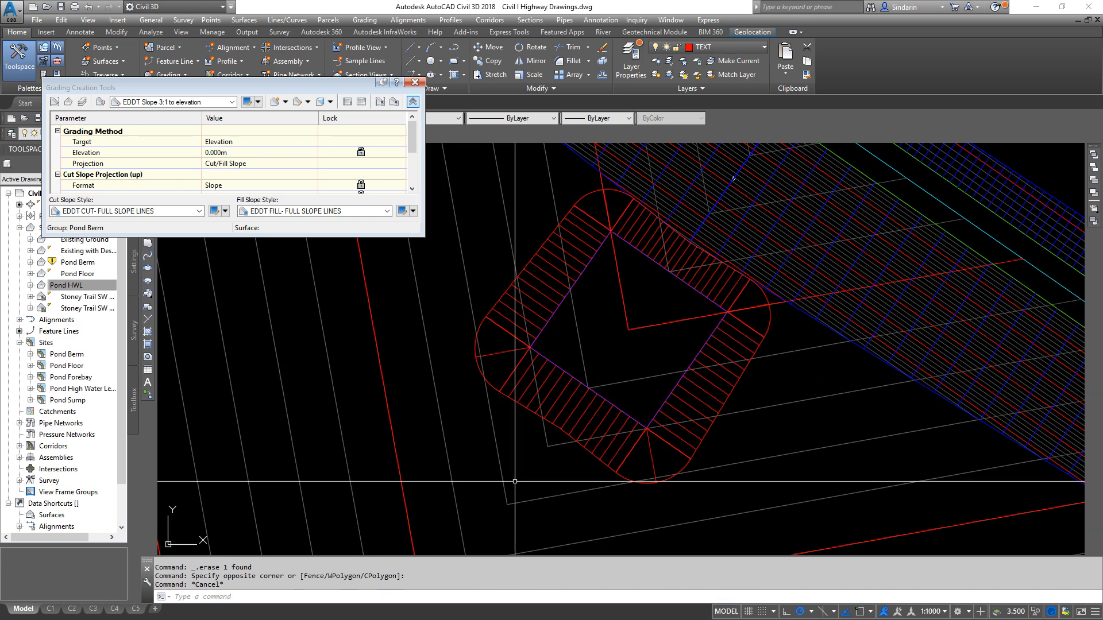
- Explode the sump's 3:1 grading, leaving its outer daylight outline as a separate line
left_click(595, 195)
left_click(667, 332)
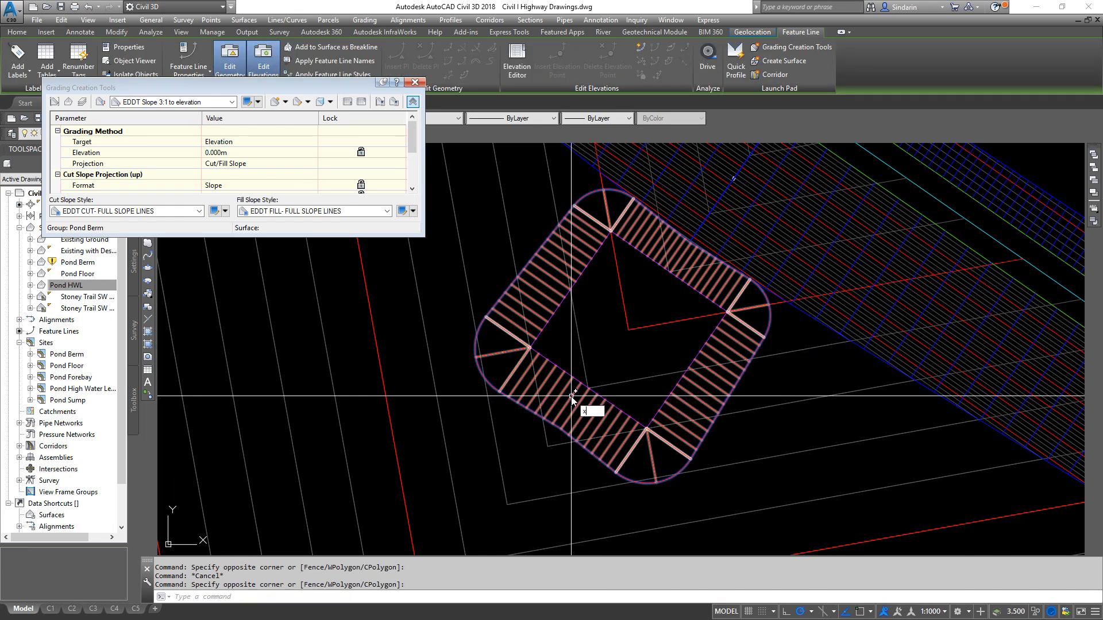
key("Return")
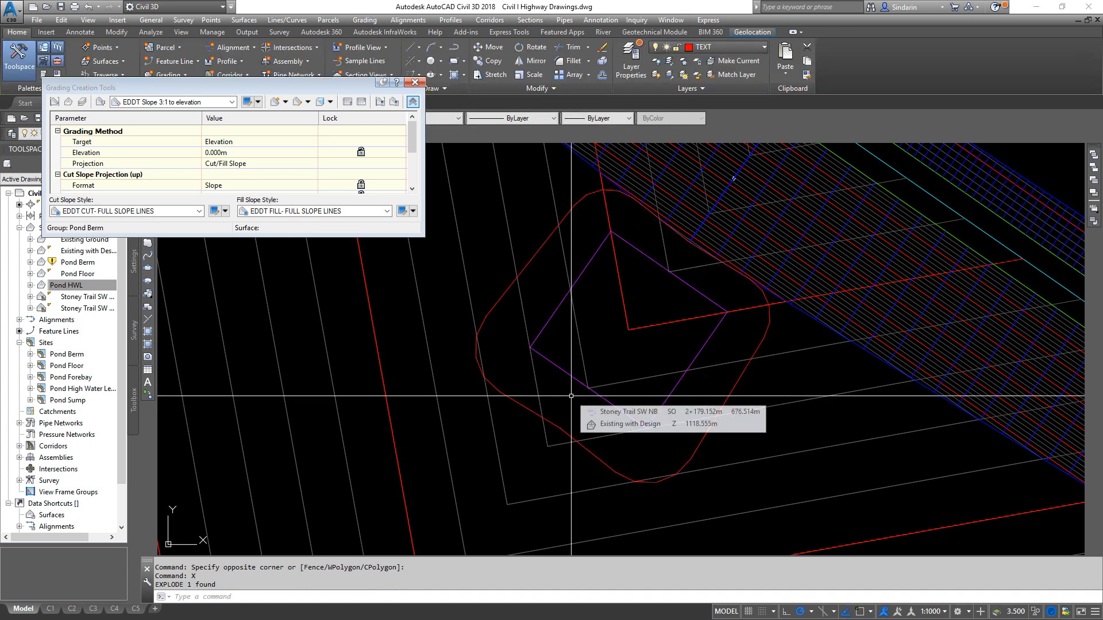
- Examine the exploded sump grading's outer outline and its vertices around the rounded south corner
left_click(508, 286)
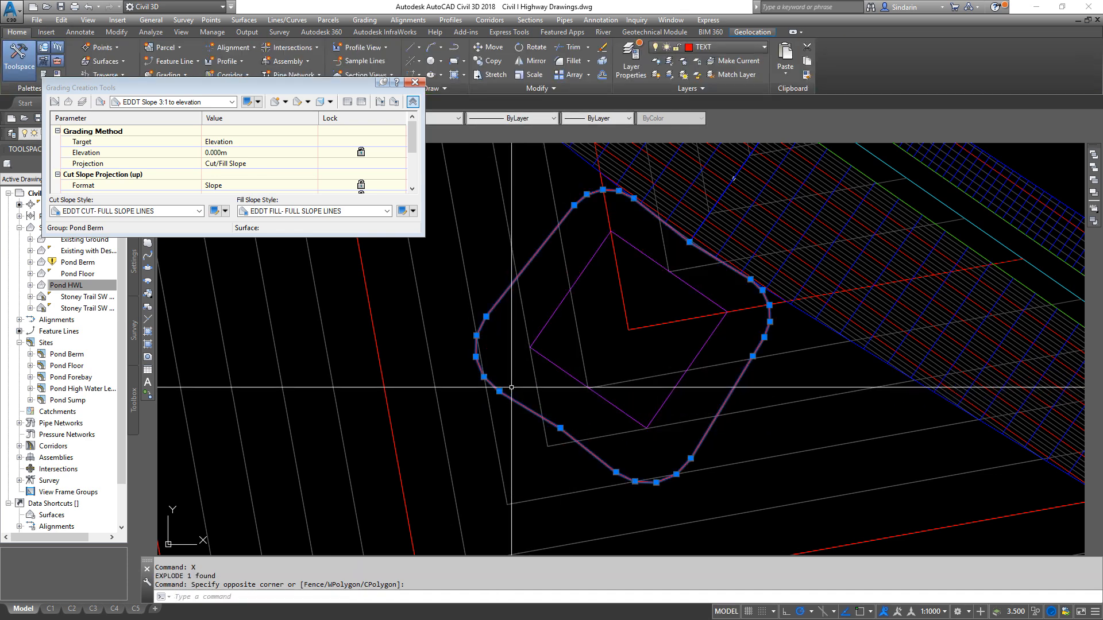
key("Escape")
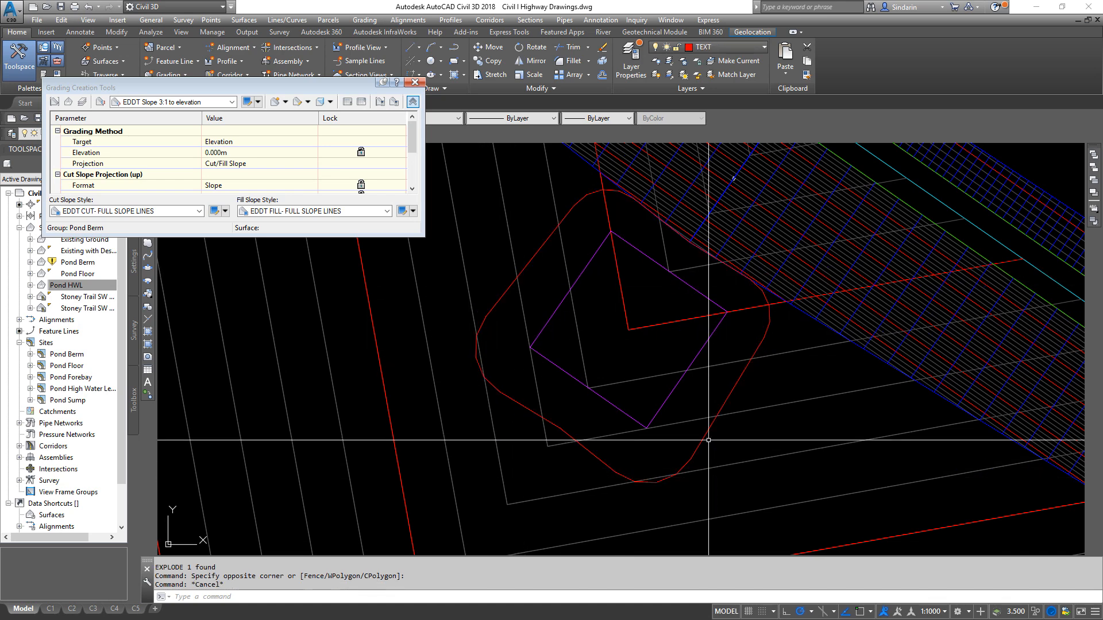
mouse_move(737, 429)
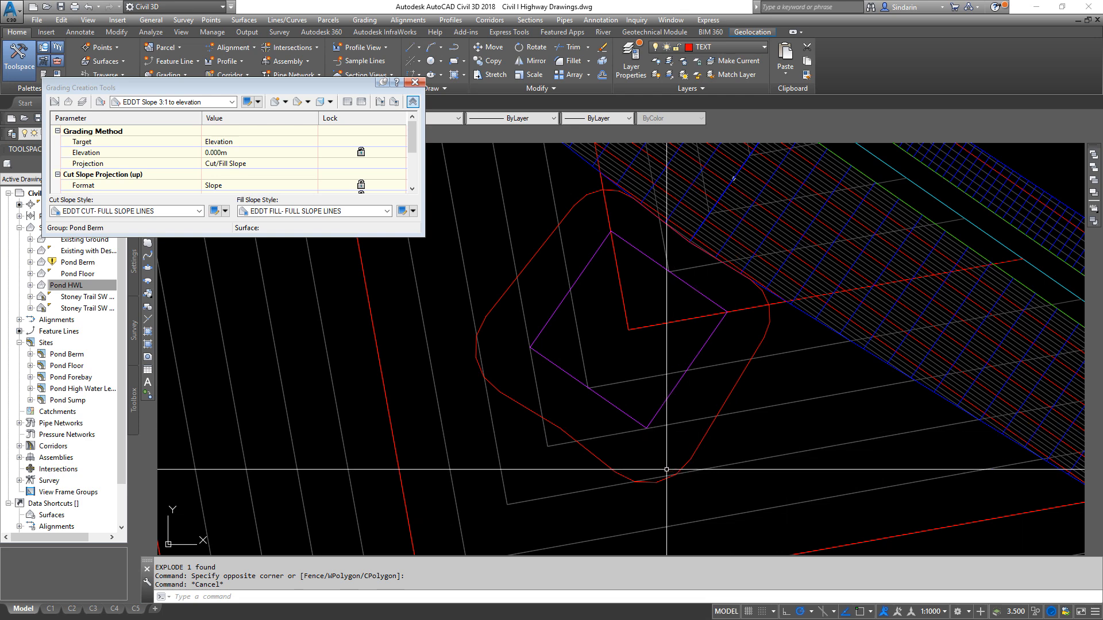
scroll(687, 469, "up", 4)
left_click(643, 472)
left_click(539, 510)
middle_click_drag(500, 418, 581, 302)
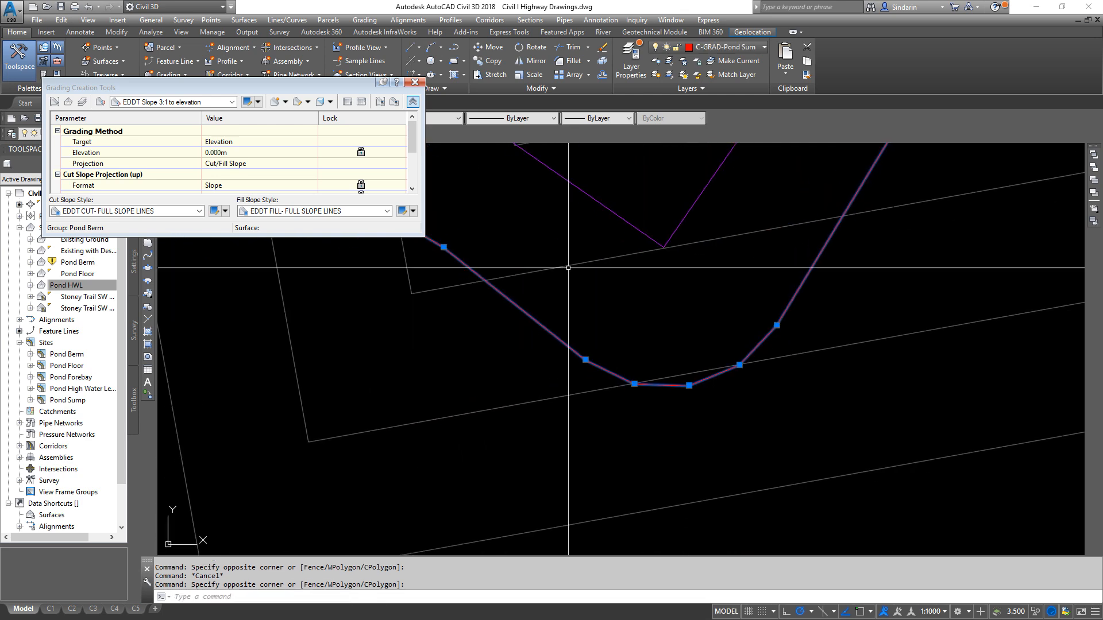
key("Escape")
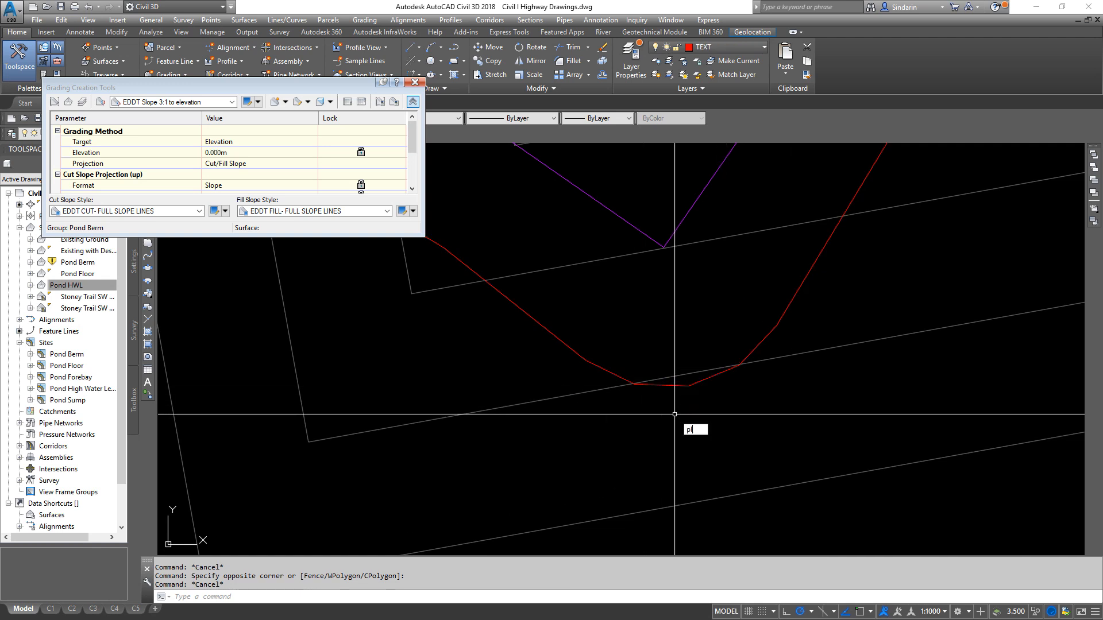
key("Return")
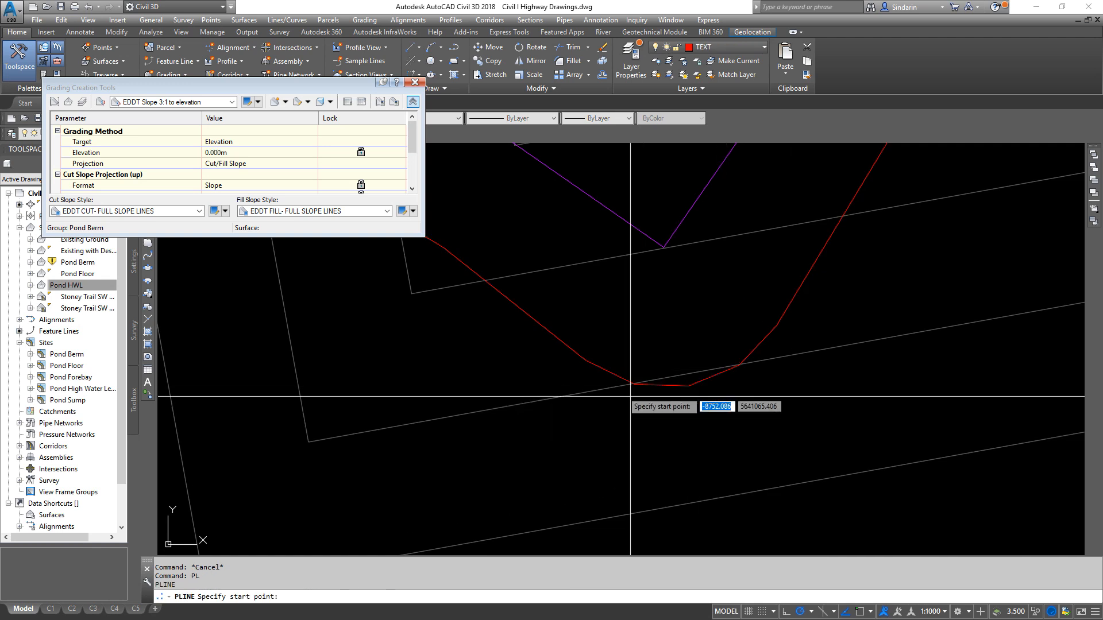
middle_click_drag(580, 348, 654, 390)
right_click(696, 321, "shift")
left_click(621, 397)
left_click(517, 291)
right_click(682, 347, "shift")
left_click(718, 152)
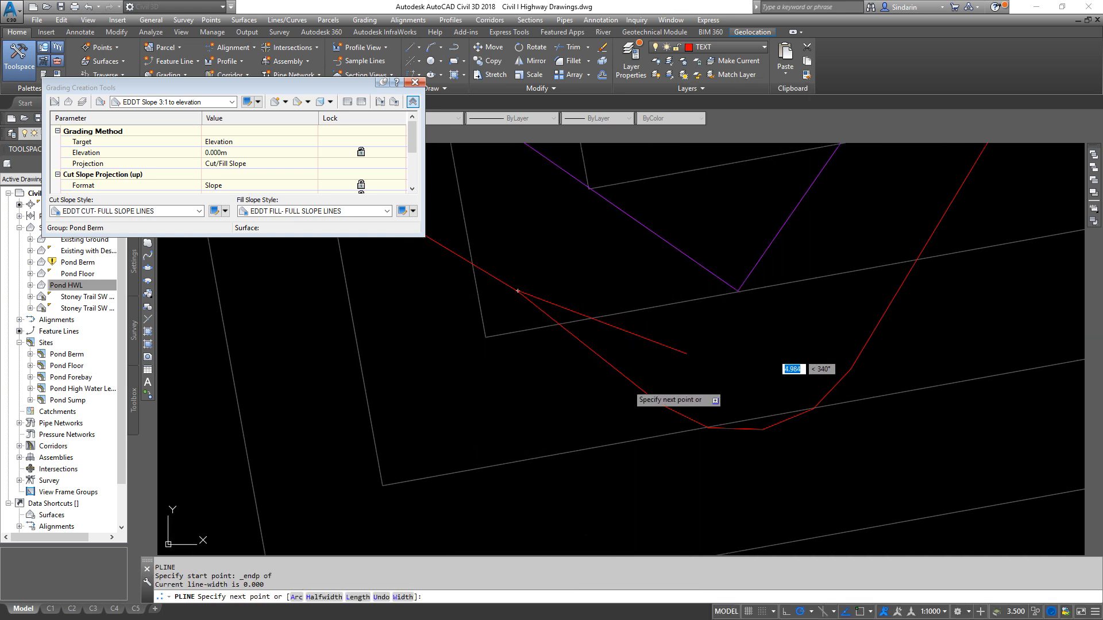
key("Escape")
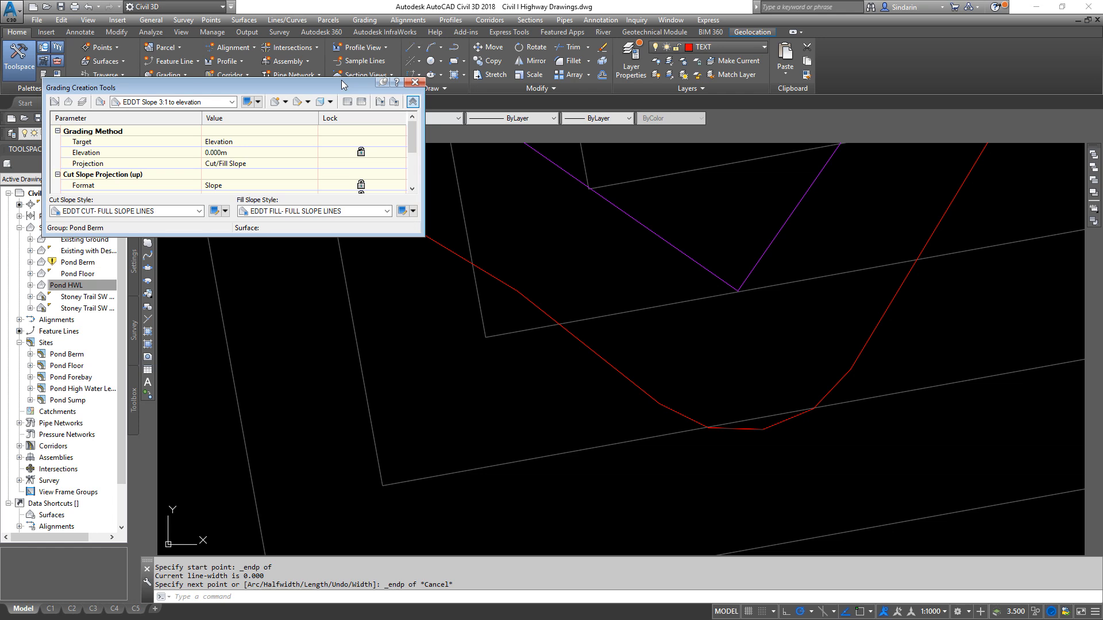
- Make Defpoints the current layer, moving the Grading Creation Tools window out of the way
left_click_drag(166, 87, 157, 170)
left_click(155, 134)
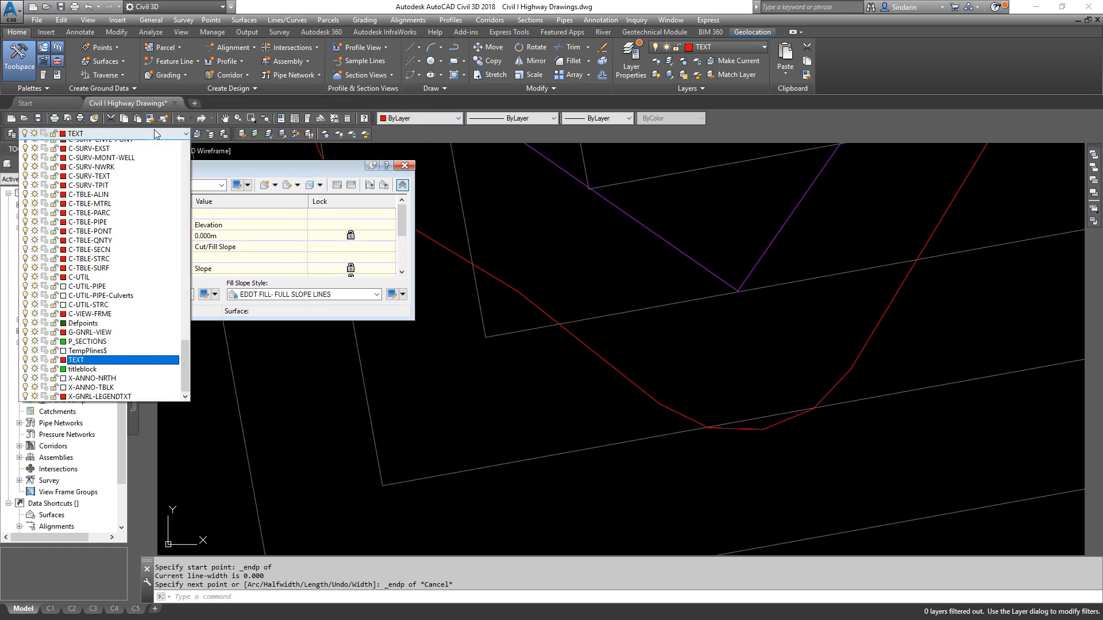
left_click(88, 339)
- Draw a polyline endpoint to endpoint along the straight outline segment just west of the sump's rounded south corner
middle_click_drag(476, 429, 619, 392)
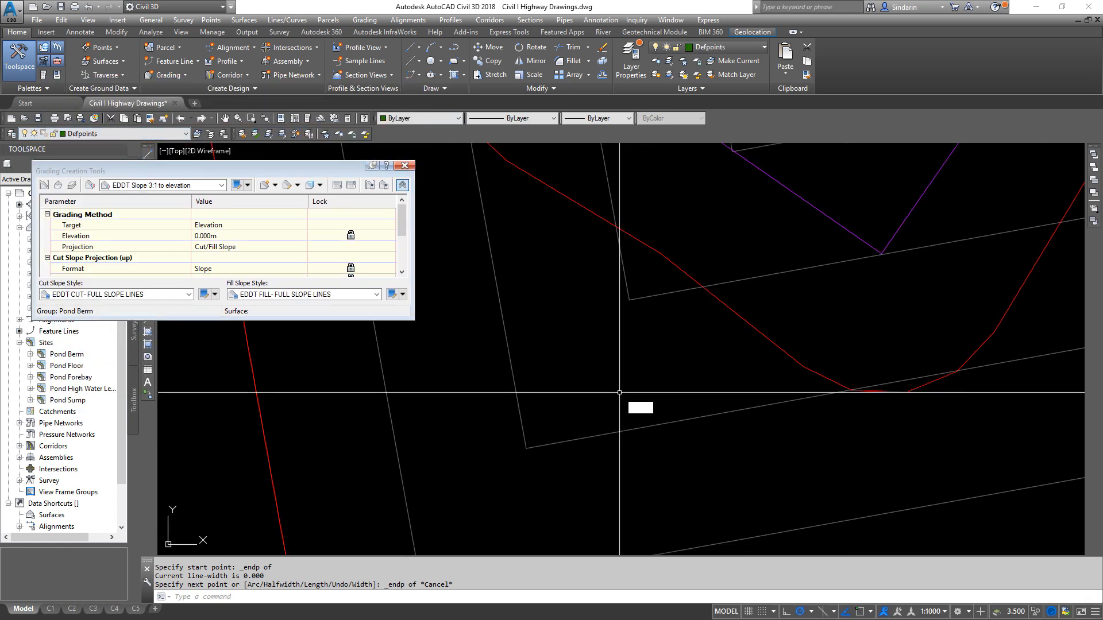
type("pl")
key("Return")
middle_click_drag(692, 317, 565, 330)
right_click(565, 331, "shift")
key("e")
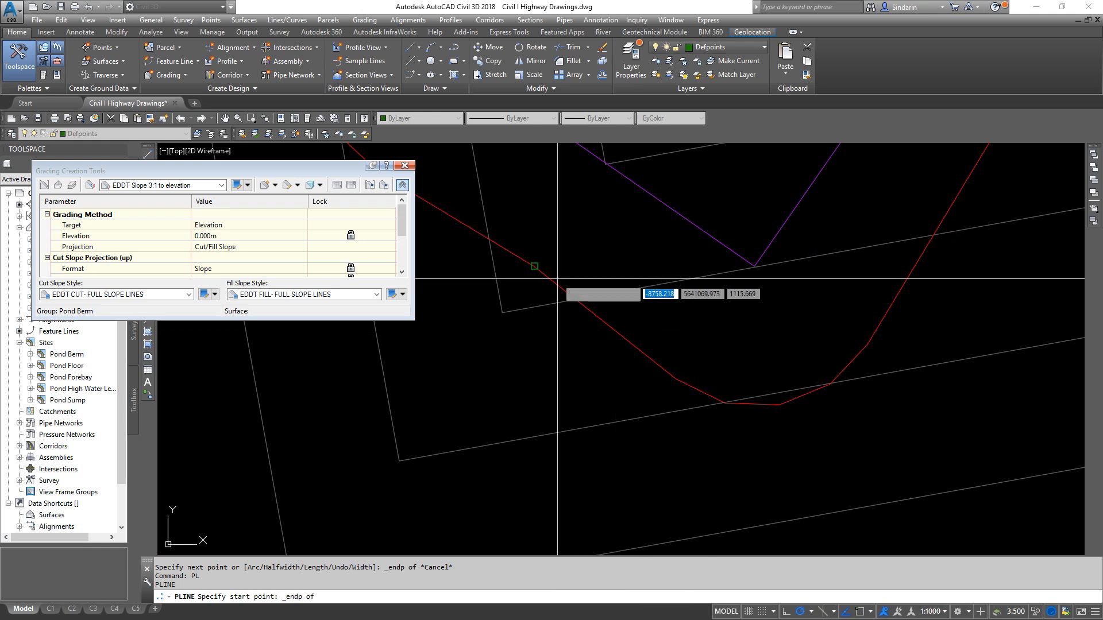
left_click(556, 278)
right_click(698, 364, "shift")
key("e")
left_click(667, 375)
scroll(605, 436, "down", 2)
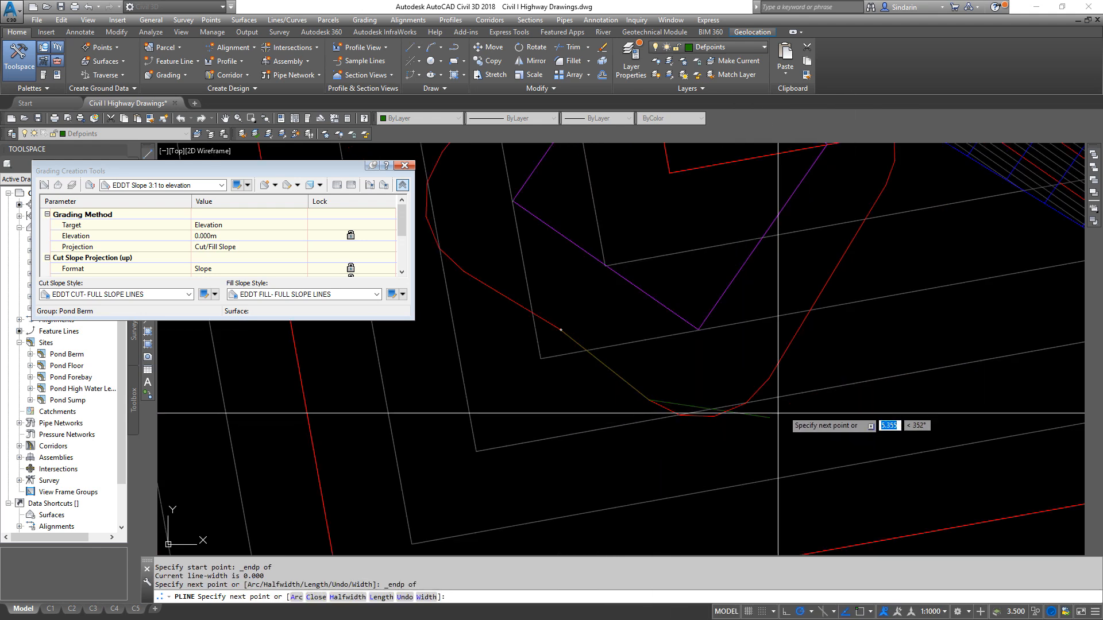
key("Return")
key("Return")
- Draw a polyline endpoint to endpoint along the straight southeast side of the sump's outer outline
right_click(871, 214, "shift")
key("e")
left_click(886, 201)
right_click(838, 324, "shift")
key("e")
left_click(770, 380)
key("Escape")
left_click(778, 365)
middle_click_drag(780, 384, 751, 338)
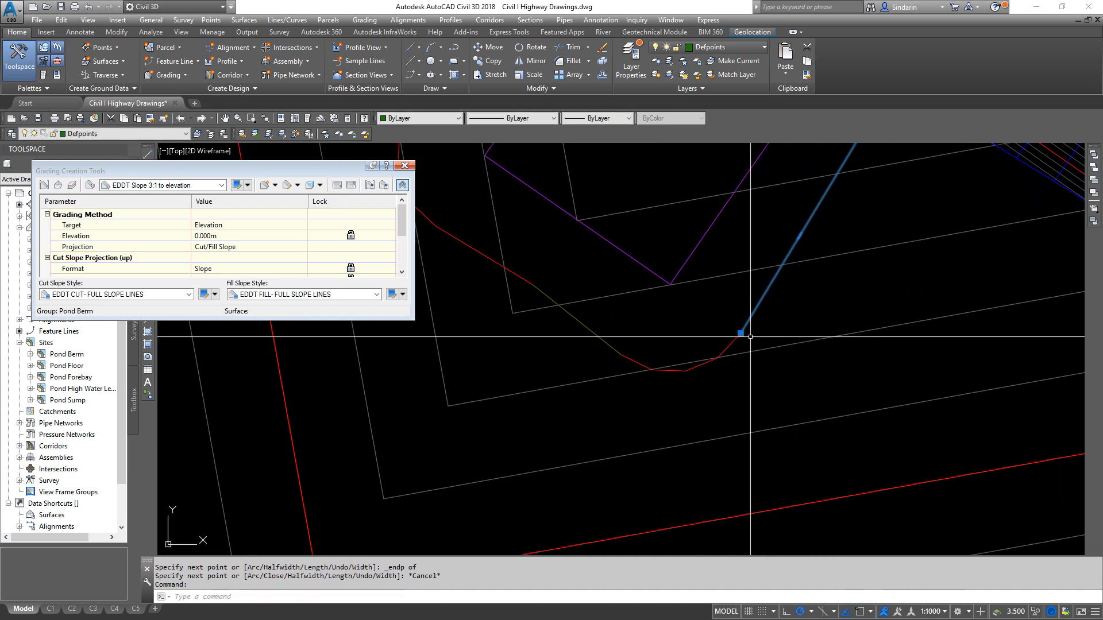
left_click(740, 333)
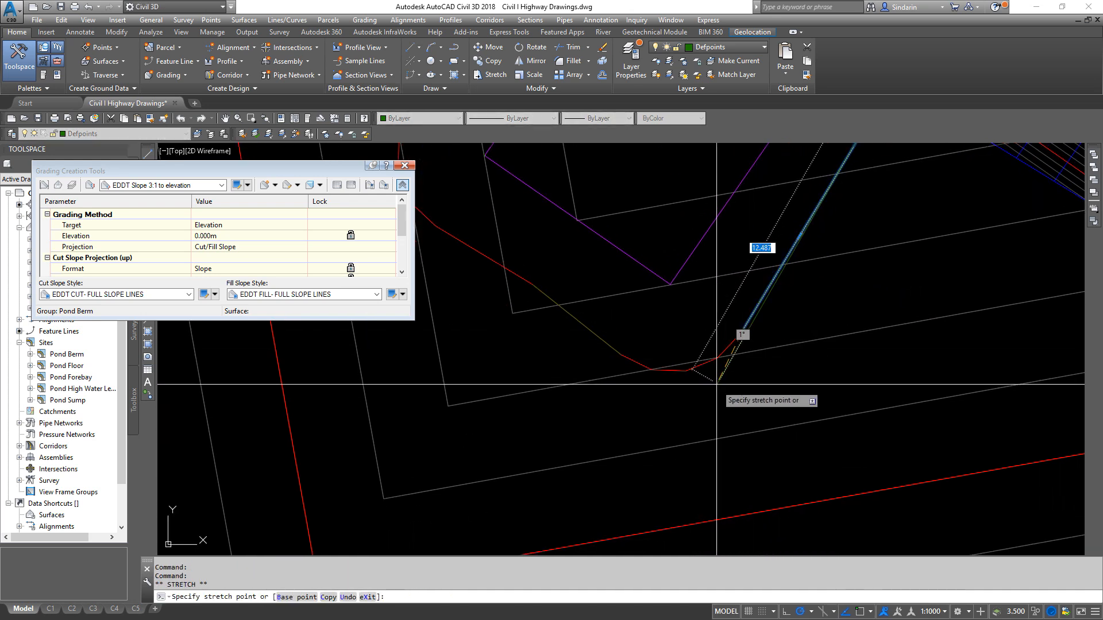
key("Escape")
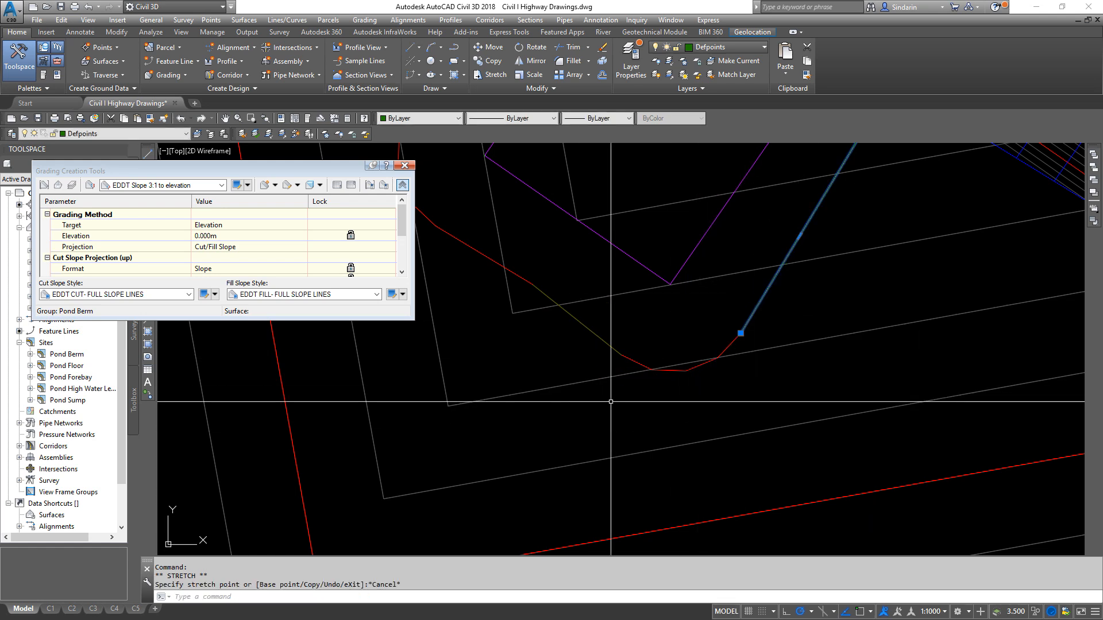
middle_click_drag(610, 402, 467, 441)
middle_click_drag(610, 415, 759, 415)
key("Escape")
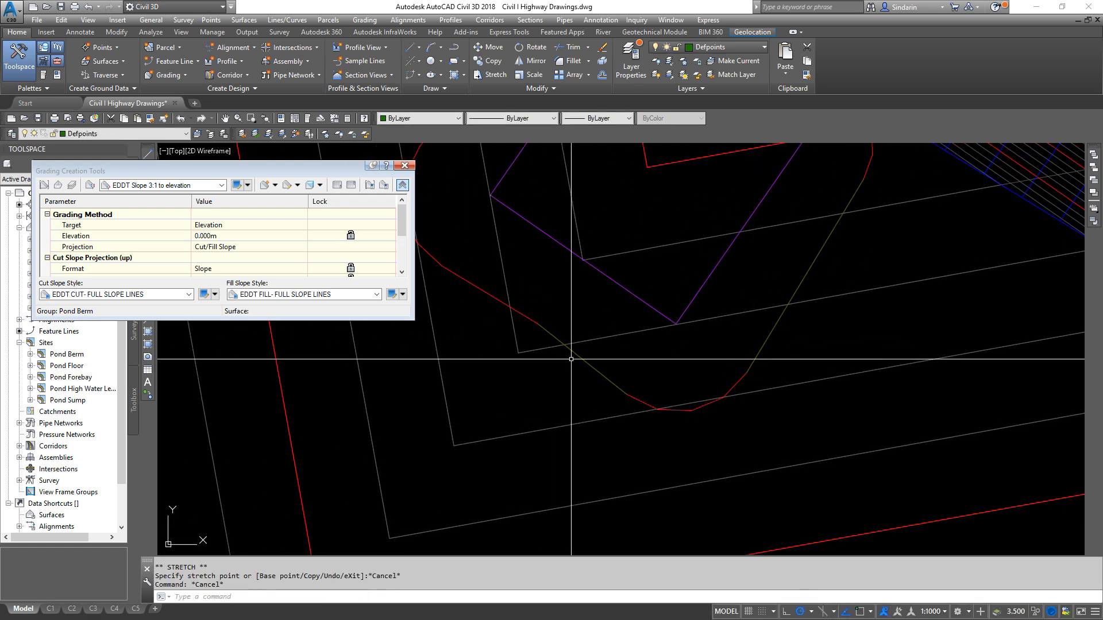
- Check the properties of the two new polylines on either side of the sump's rounded south corner
left_click(586, 359)
left_click(770, 333)
right_click(861, 348)
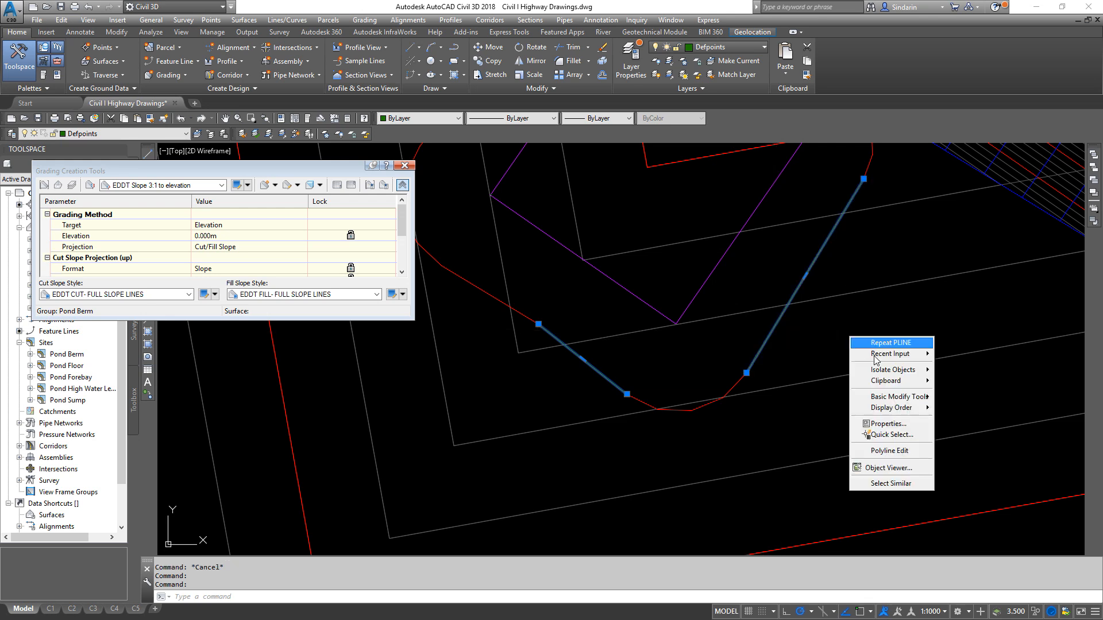
left_click(914, 425)
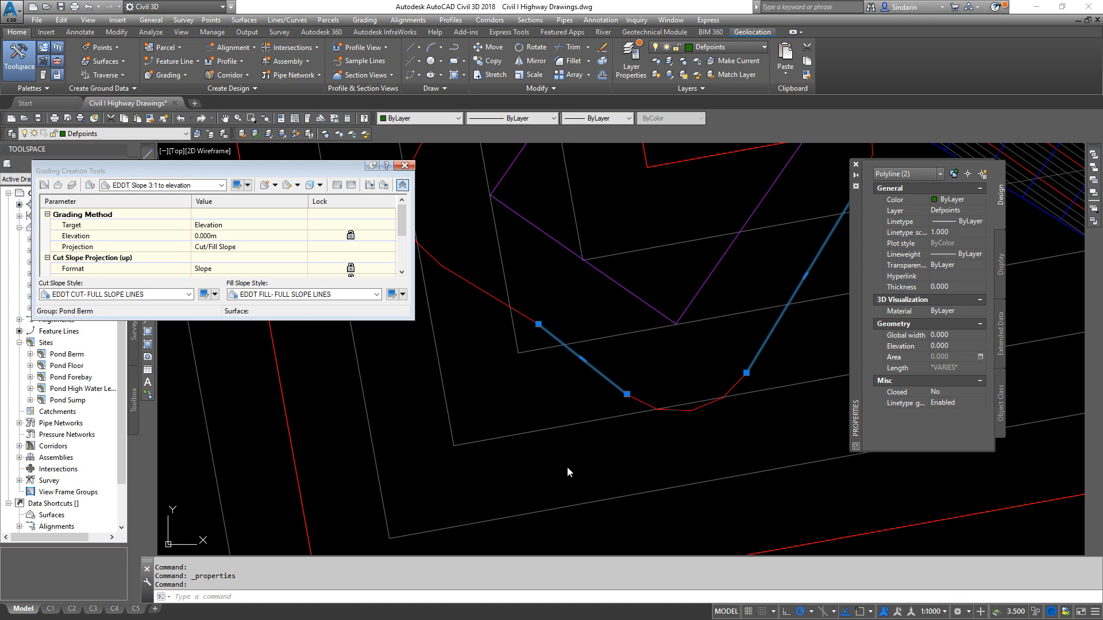
middle_click_drag(658, 443, 721, 454)
key("Escape")
- Fillet the two polylines with radius 0 into a sharp south corner and close the object properties
type("f")
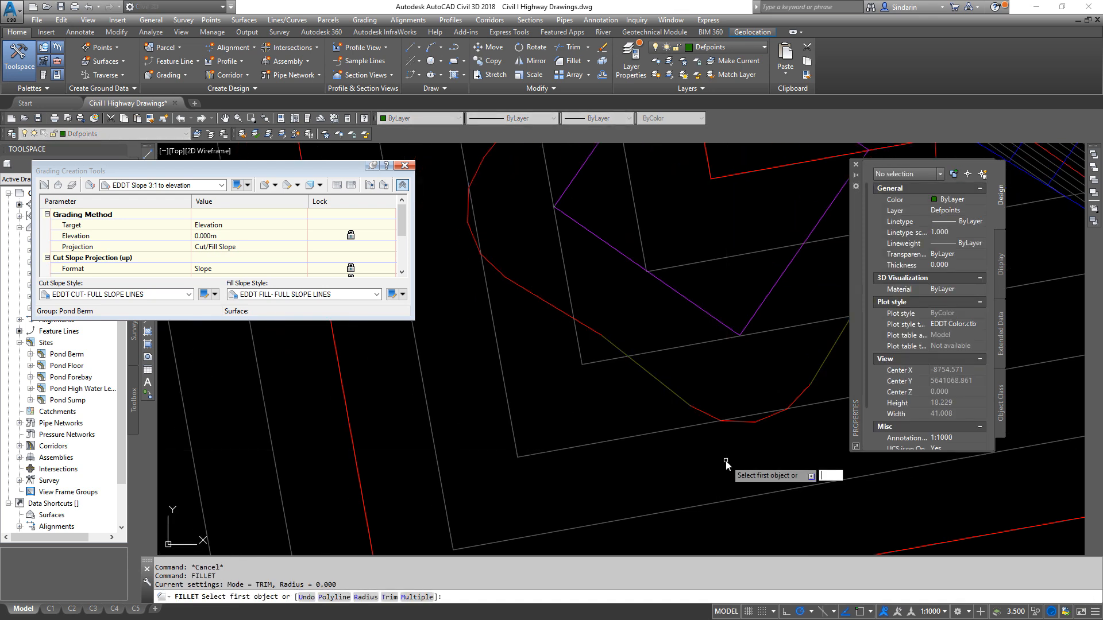
type("0")
key("Return")
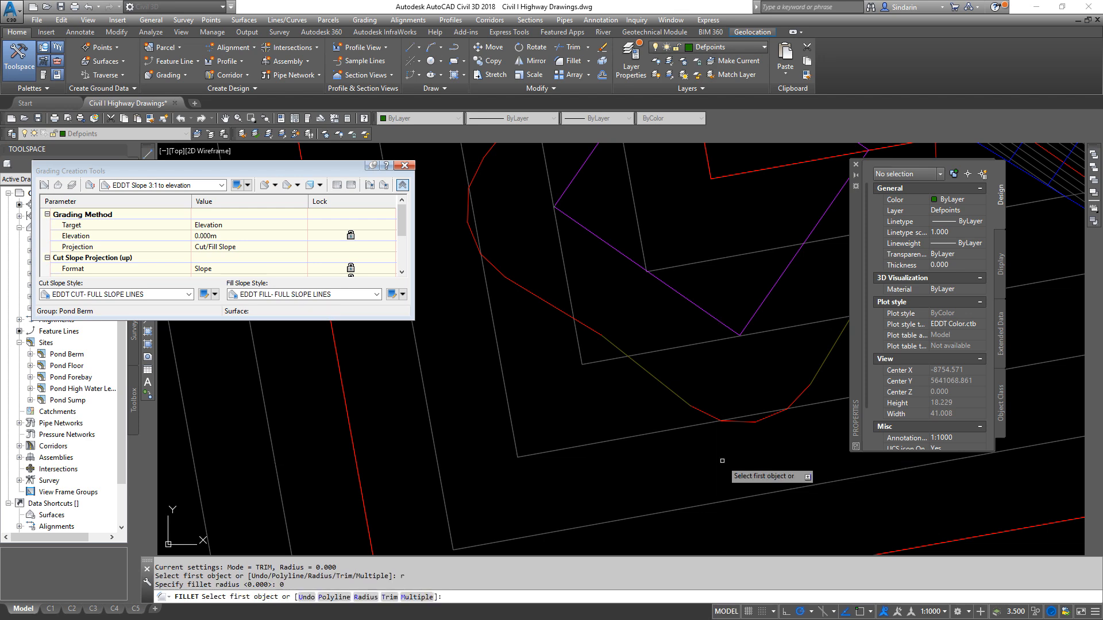
left_click(673, 389)
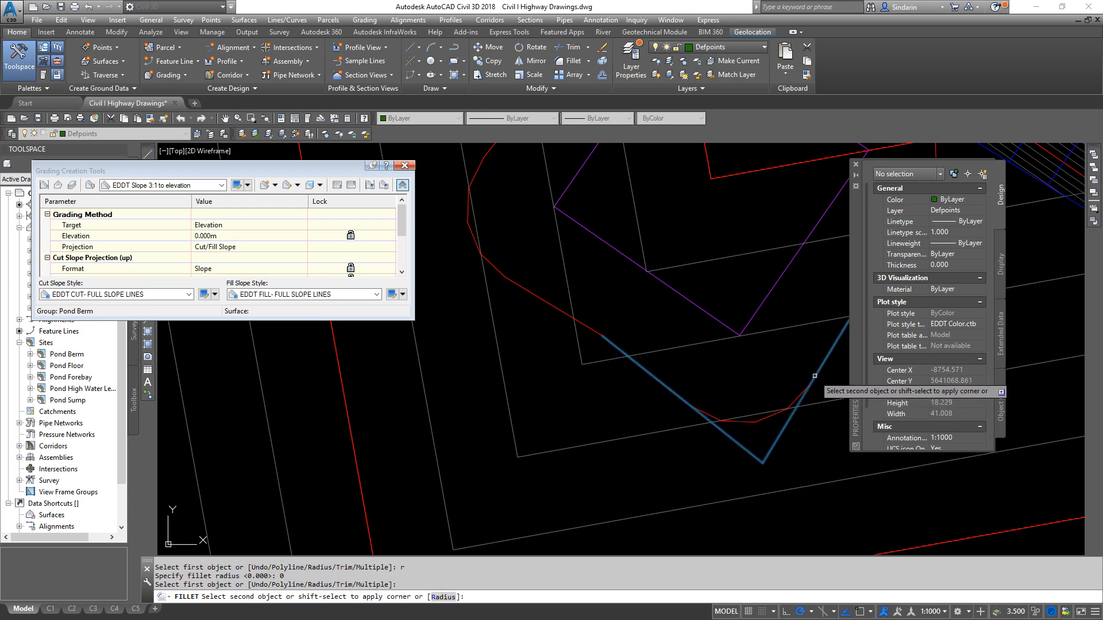
left_click(815, 375)
scroll(695, 500, "down", 2)
scroll(685, 490, "up", 2)
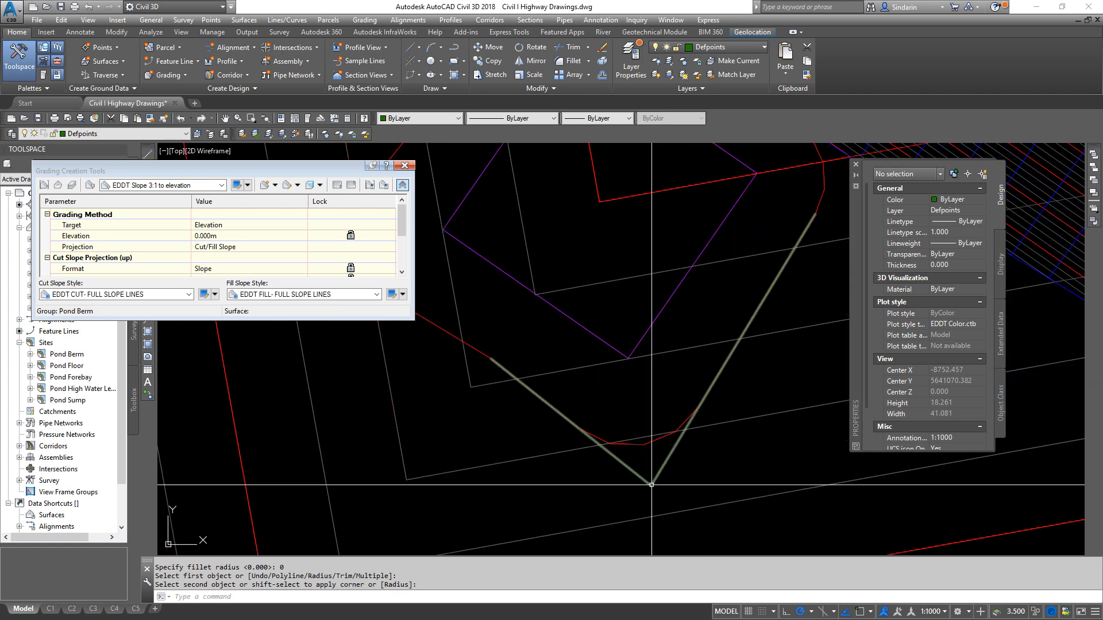
left_click(856, 165)
- Mirror the cornered polyline about a line from its west endpoint to the midpoint of the sump's northeast edge, keeping the source
left_click(663, 464)
left_click(581, 492)
middle_click_drag(581, 492, 688, 500)
type("mirror")
key("Return")
right_click(630, 357, "shift")
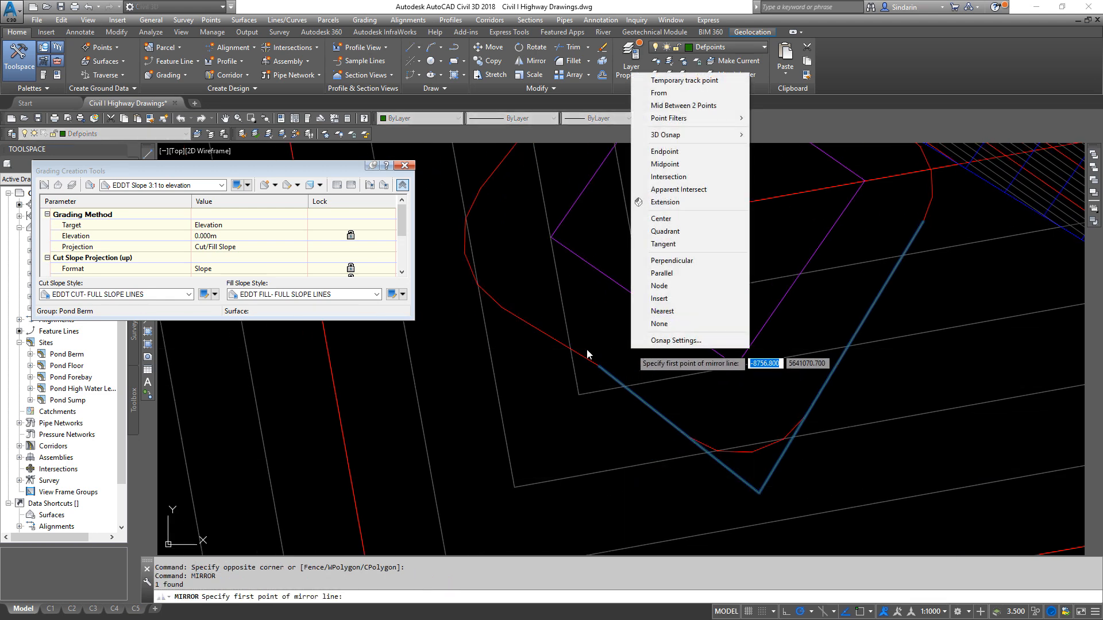
key("e")
left_click(596, 358)
middle_click_drag(691, 252, 669, 381)
right_click(742, 260, "shift")
key("m")
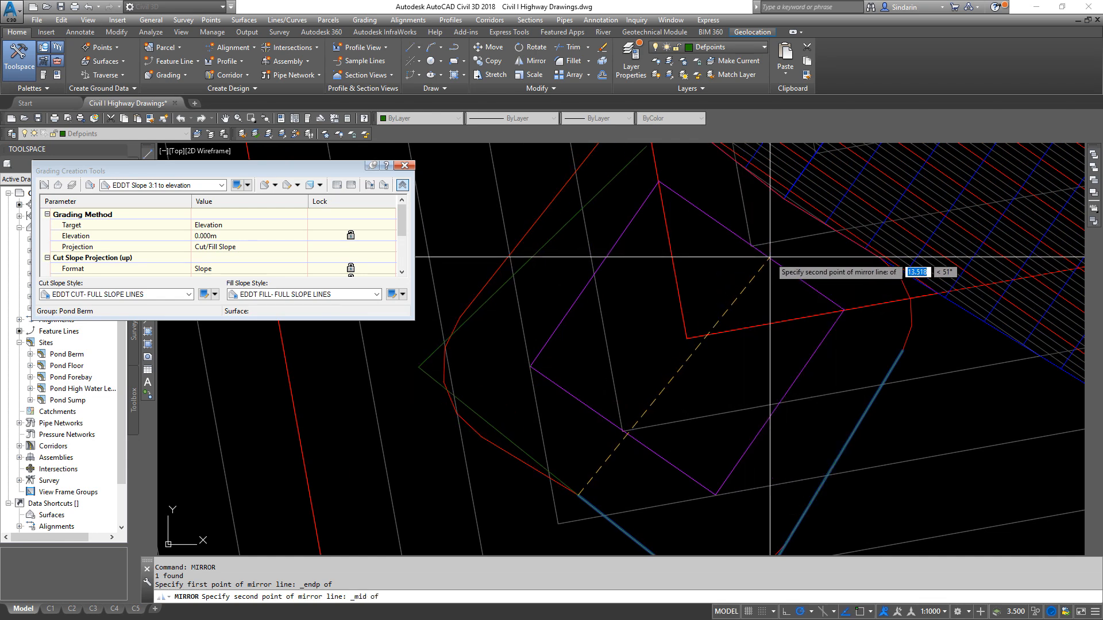
left_click(770, 257)
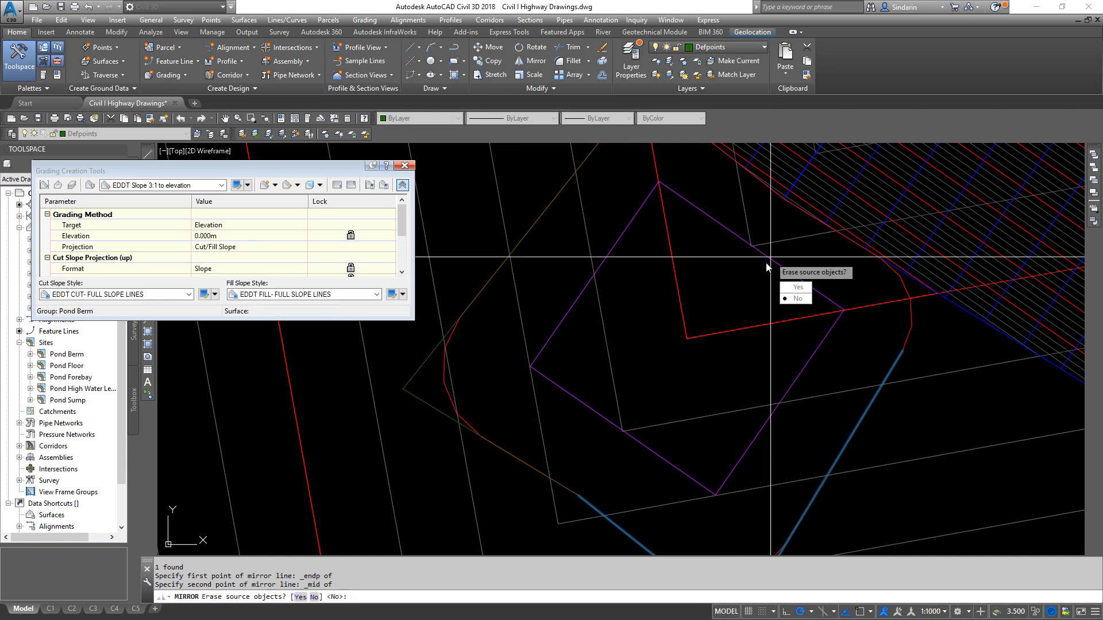
left_click(797, 298)
scroll(514, 246, "up", 5)
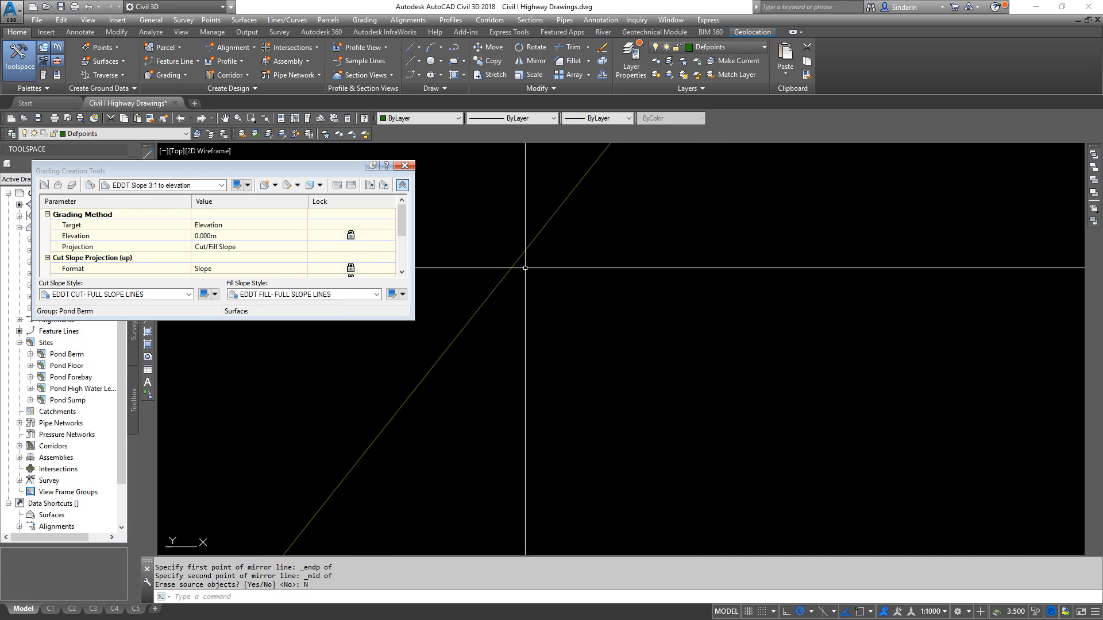
- Extend the northwest and southeast cornered polylines to the pond's inner slope line along the sump's northeast side
scroll(514, 246, "down", 8)
scroll(480, 194, "up", 6)
middle_click_drag(480, 194, 642, 411)
scroll(492, 326, "down", 2)
scroll(492, 326, "down", 3)
scroll(488, 322, "up", 3)
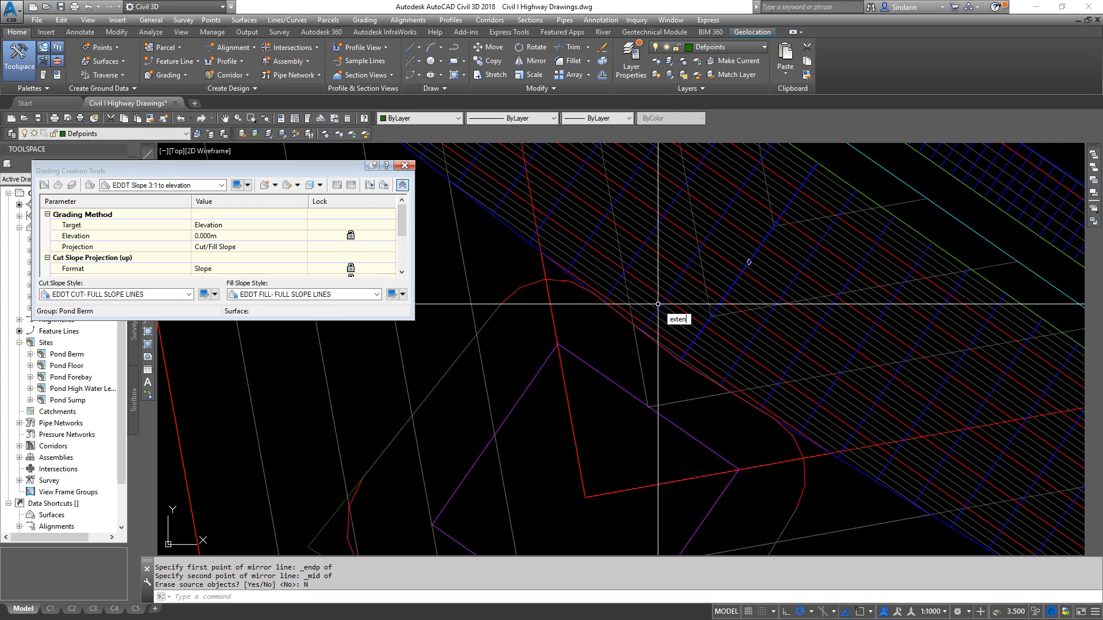
type("d")
key("Return")
scroll(461, 199, "up", 5)
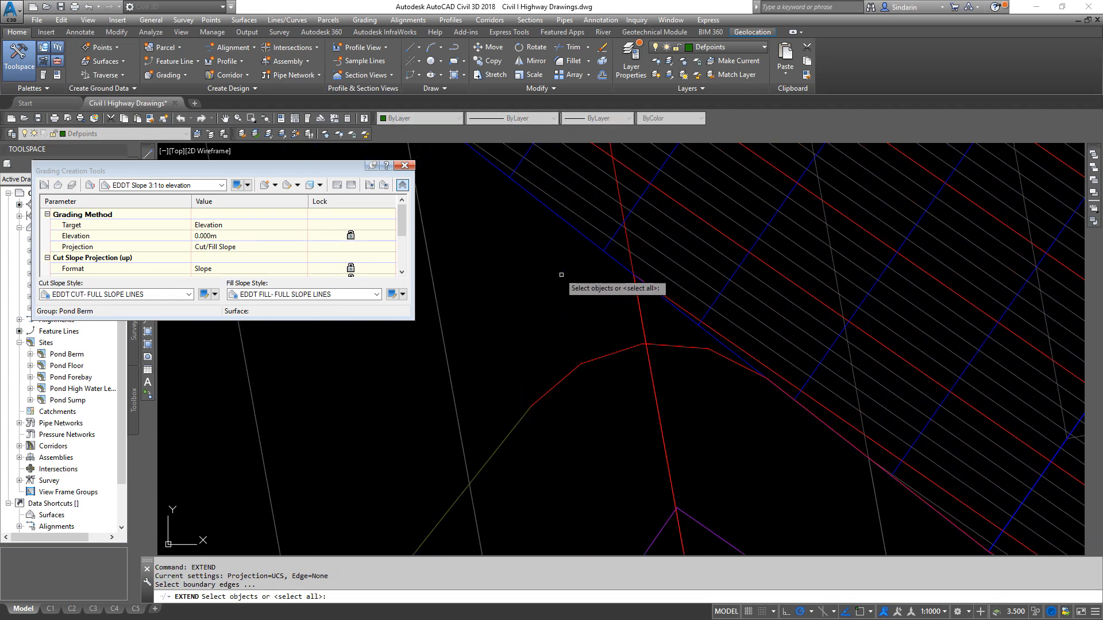
left_click(572, 227)
key("Return")
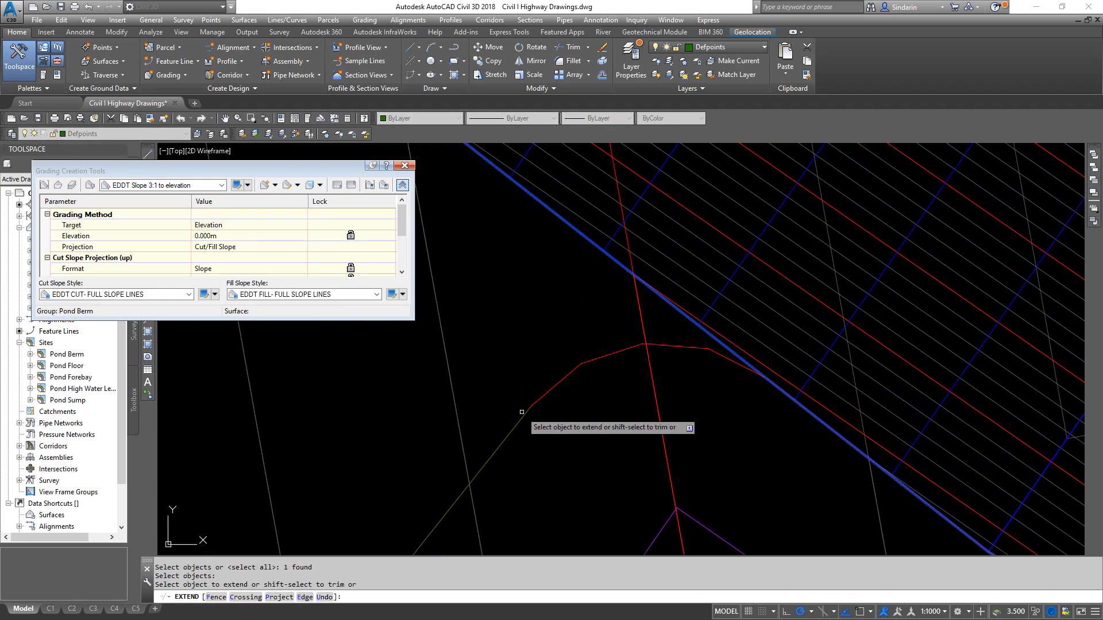
left_click(523, 413)
scroll(560, 289, "down", 5)
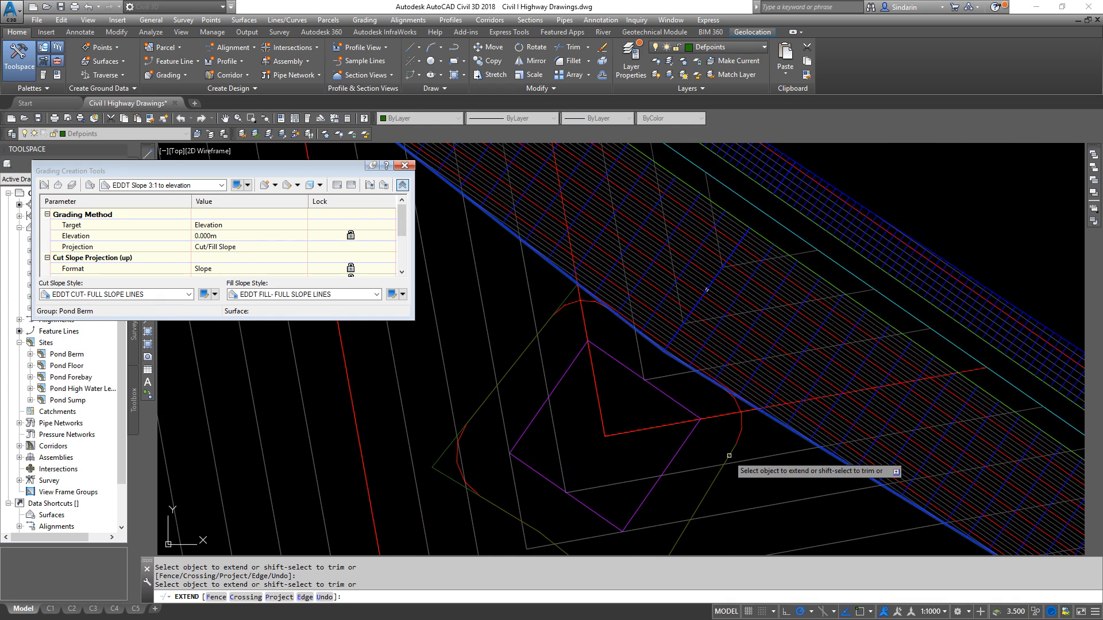
right_click(779, 467)
left_click(793, 487)
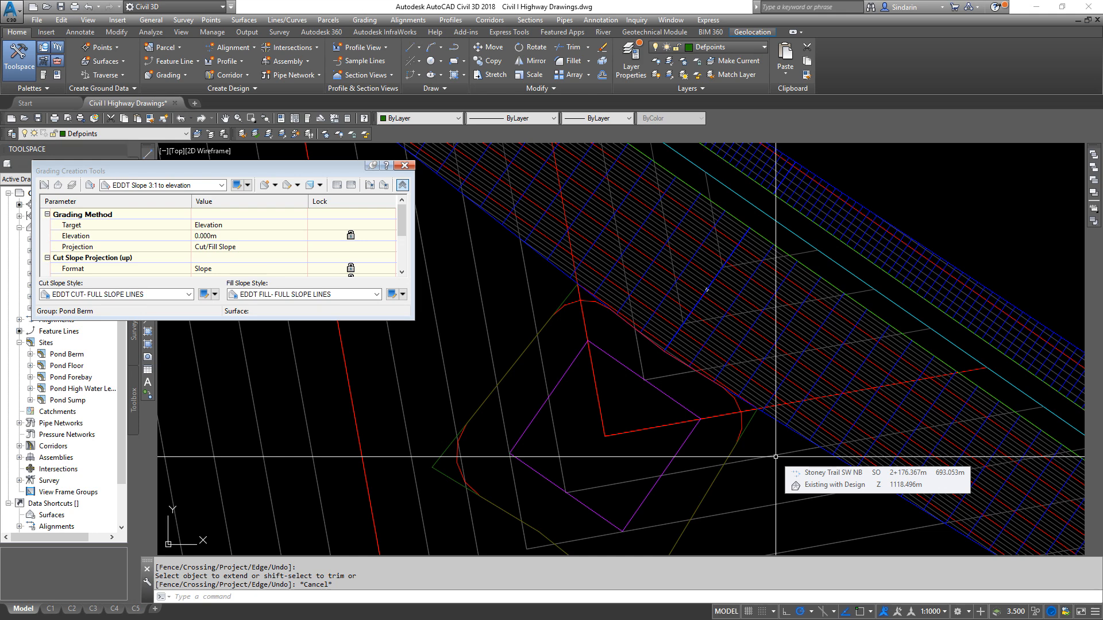
- Remove the rounded vertices at the west corner of the sump's red outer outline, keeping one of them
middle_click_drag(654, 467, 664, 348)
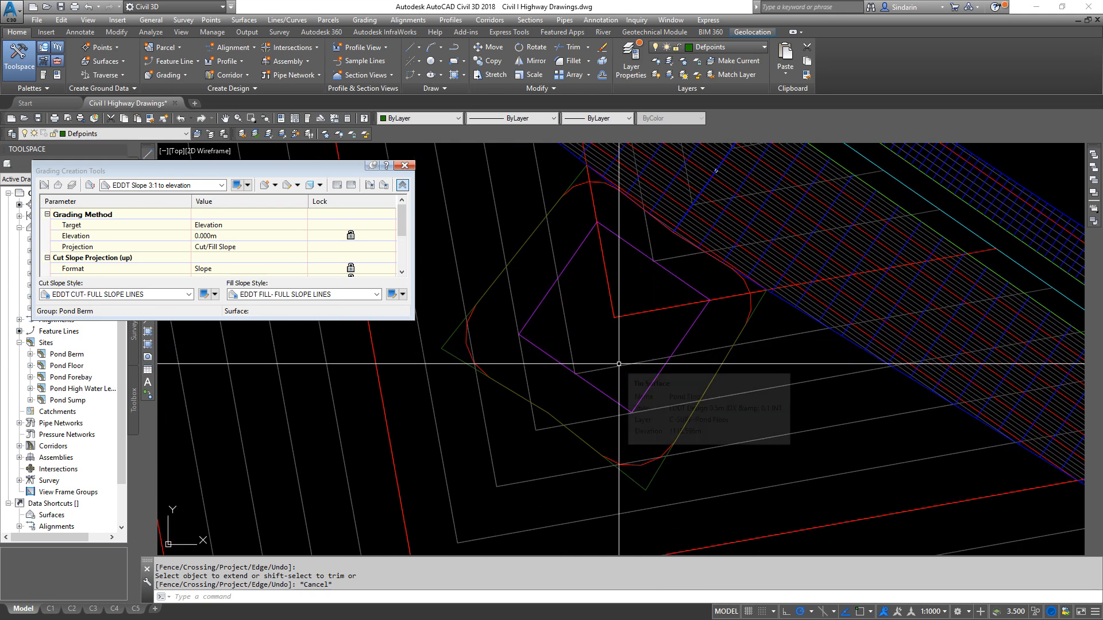
left_click(467, 338)
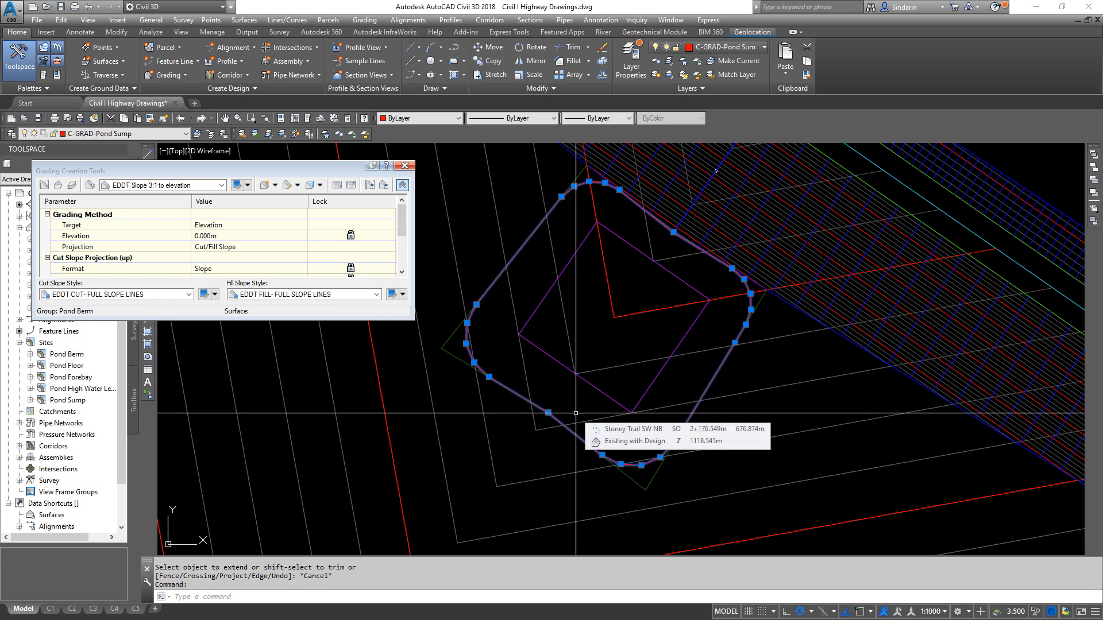
middle_click_drag(561, 310, 613, 341)
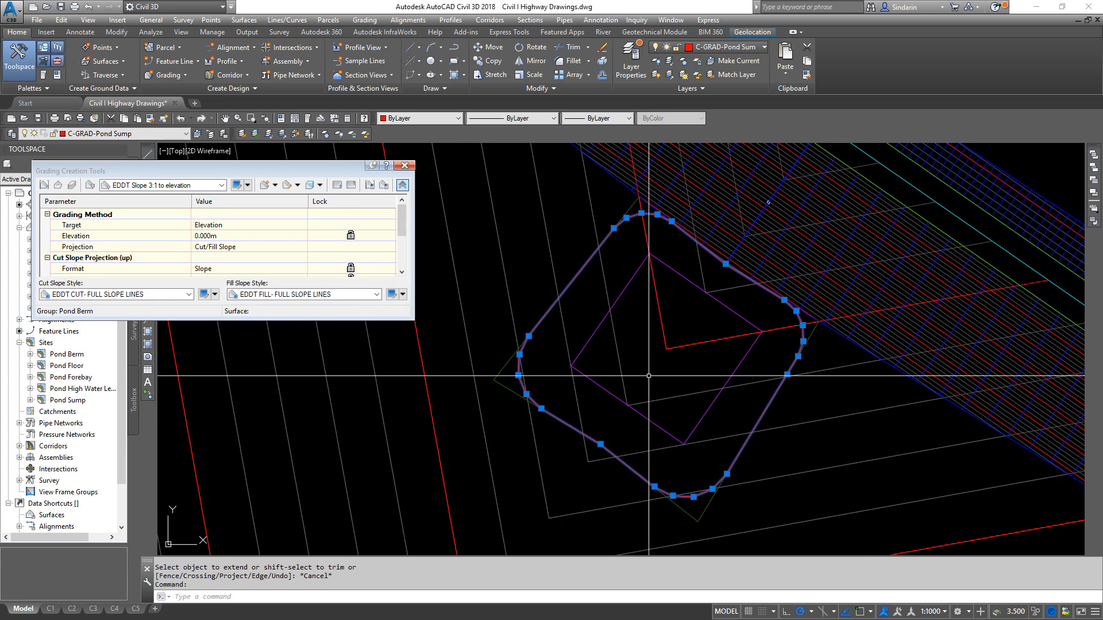
scroll(553, 366, "up", 2)
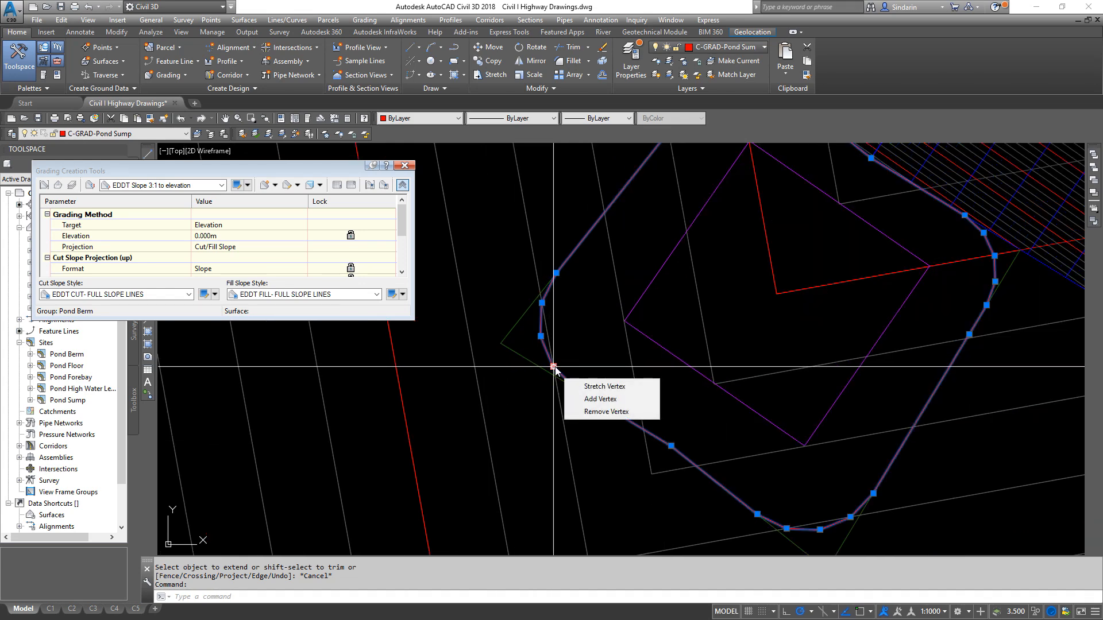
left_click(606, 411)
left_click(541, 337)
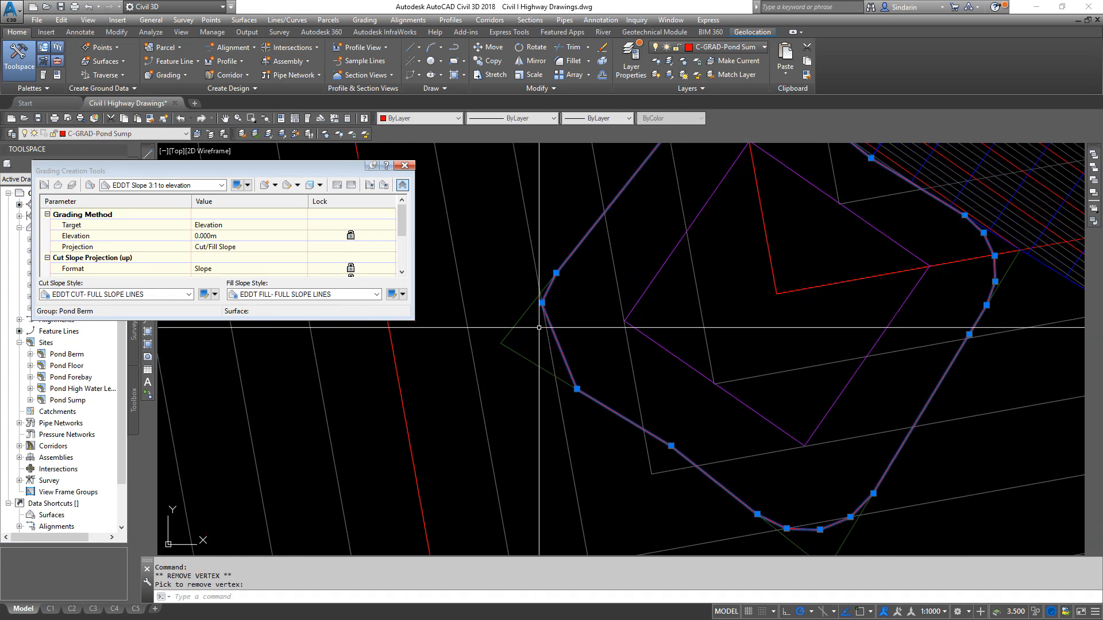
left_click(541, 304)
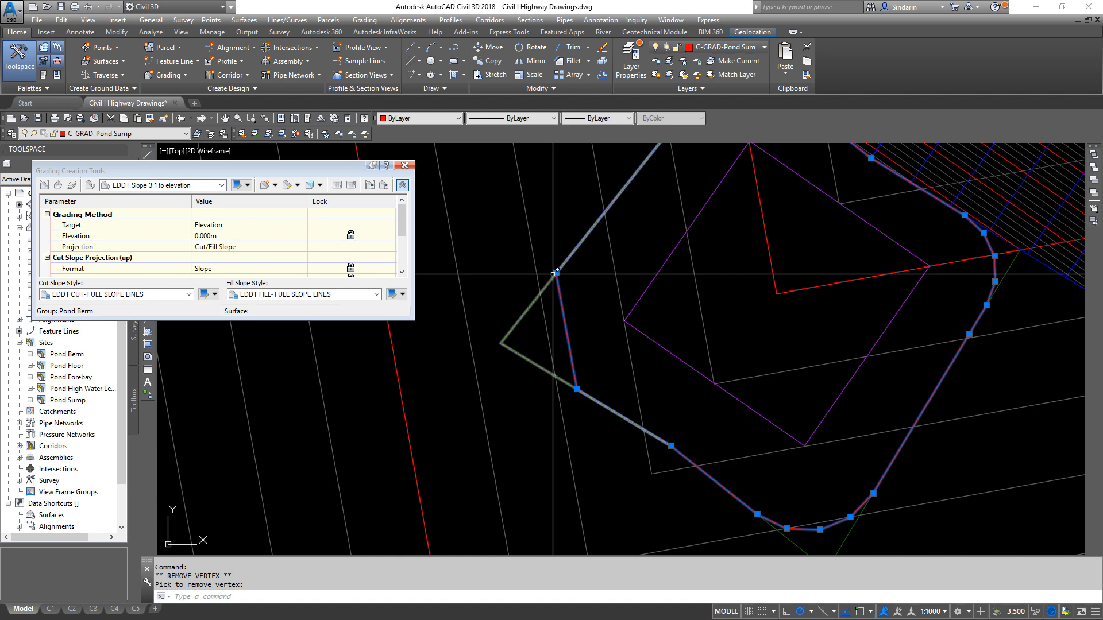
left_click(556, 274)
- Stretch the outline's remaining west vertex to the endpoint at the sharp west corner of the polyline
left_click(577, 389)
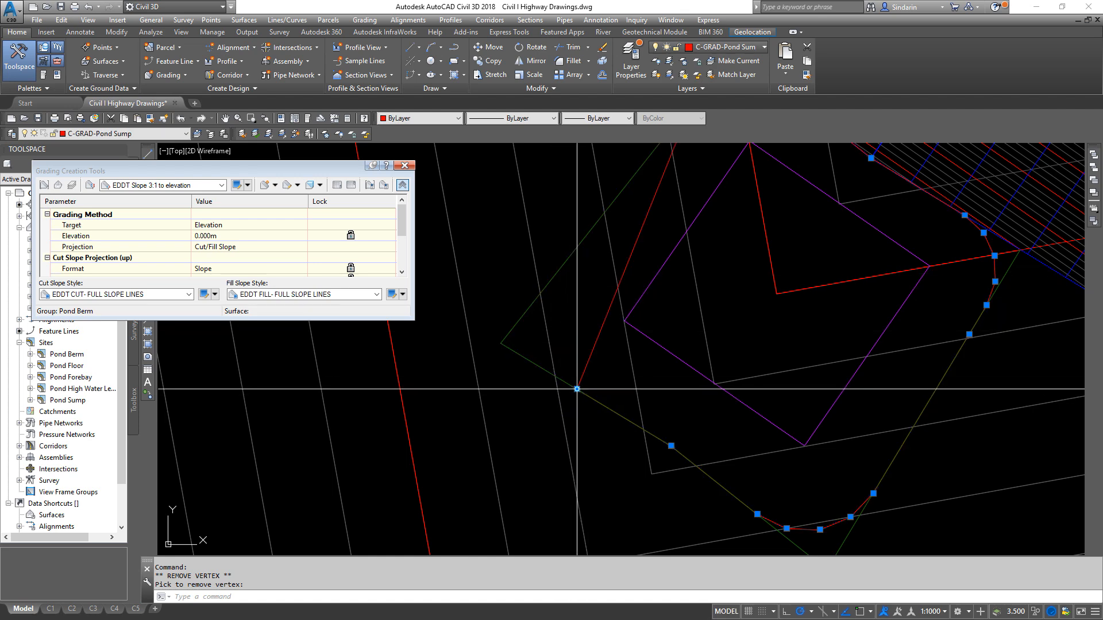
right_click(577, 319, "shift")
left_click(613, 396)
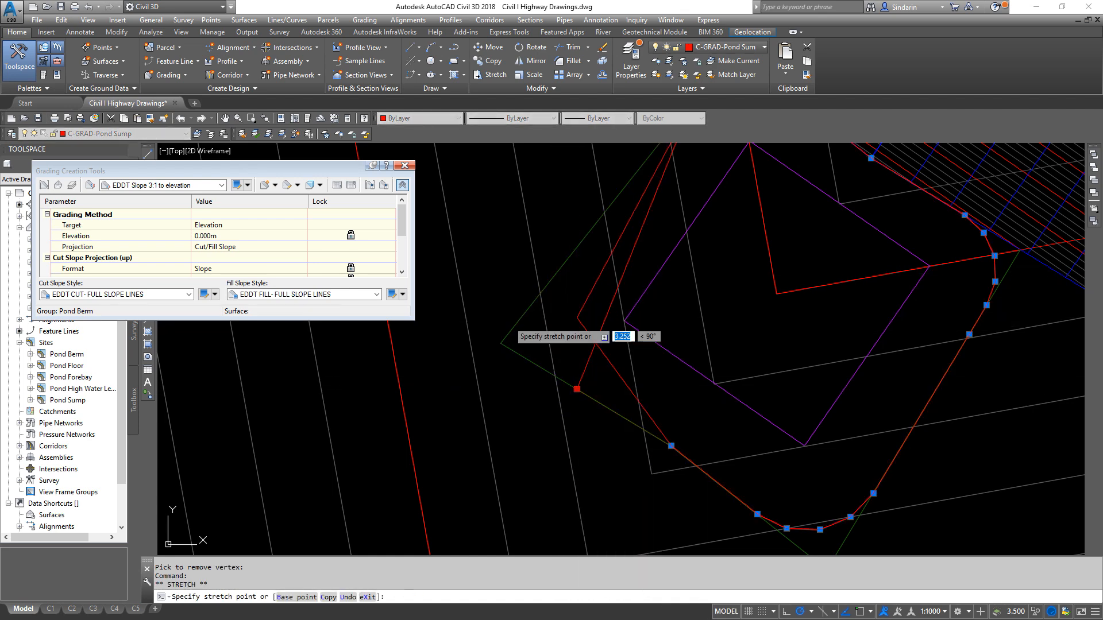
middle_click_drag(613, 408, 491, 341)
key("Escape")
- Remove the rounded vertices at the south corner of the sump's outer outline, keeping one of them
left_click(652, 449)
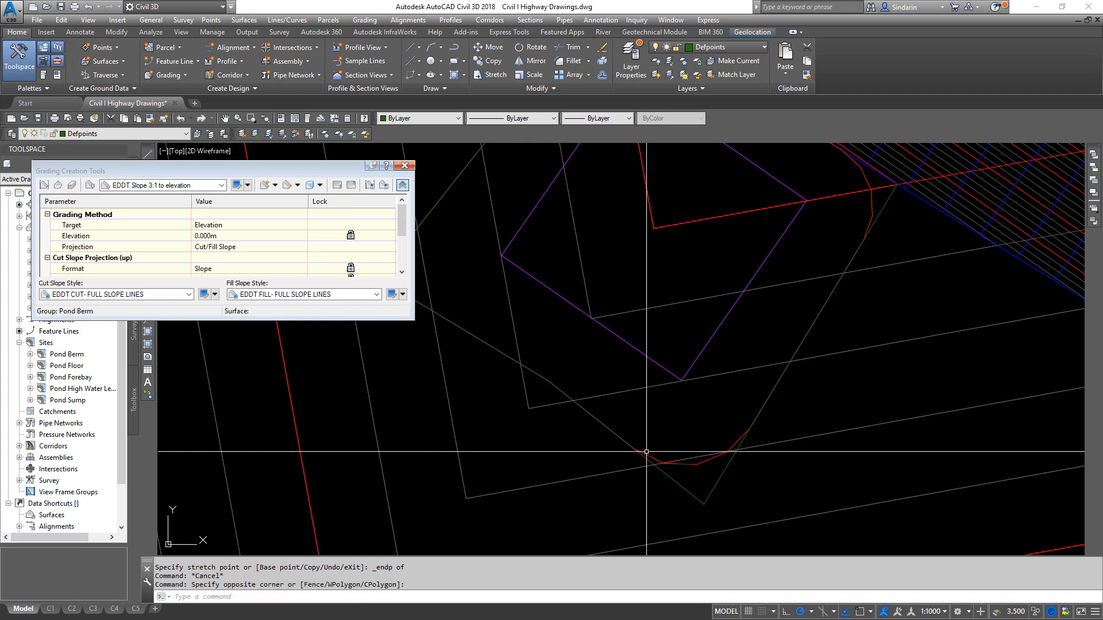
left_click(634, 448)
left_click(687, 494)
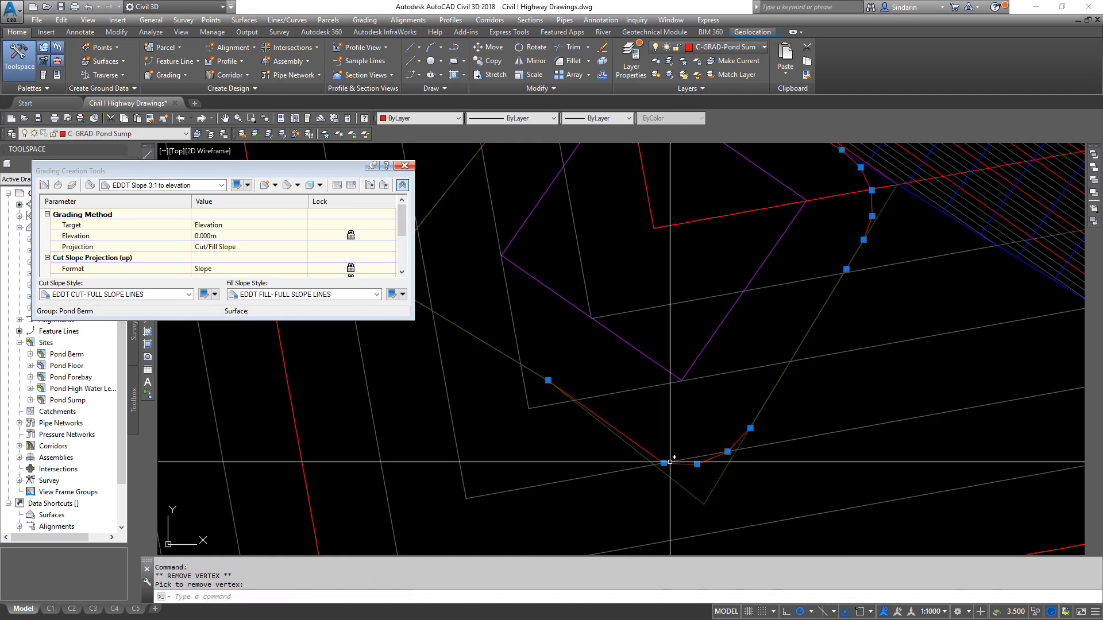
left_click(663, 463)
left_click(696, 463)
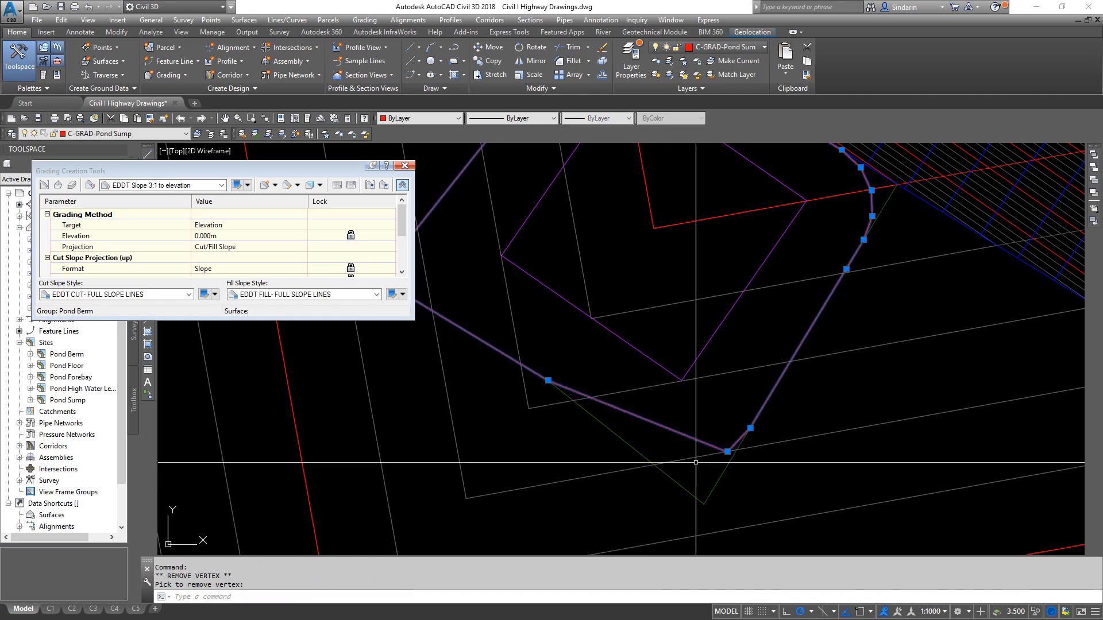
key("Escape")
- Stretch the outline's remaining south vertex to the endpoint at the sharp south corner of the polyline
left_click(728, 451)
right_click(710, 499, "shift")
key("e")
left_click(705, 498)
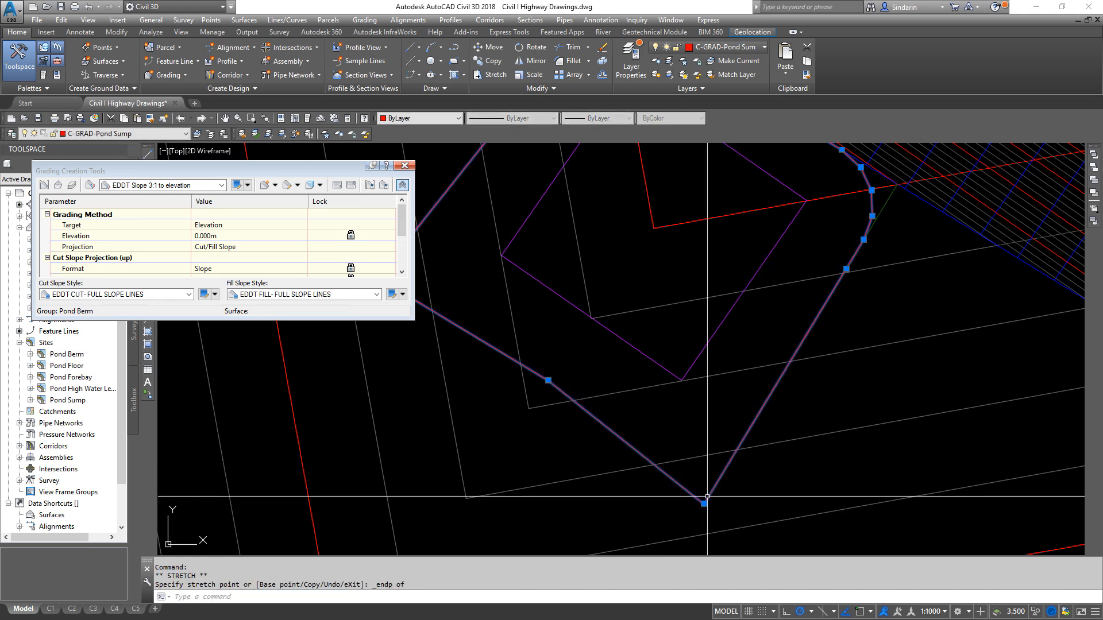
- Remove the rounded vertices on the southeast side of the outline's east corner
scroll(847, 243, "up", 2)
middle_click_drag(848, 243, 662, 453)
mouse_move(687, 449)
left_click(708, 494)
left_click(699, 409)
left_click(698, 367)
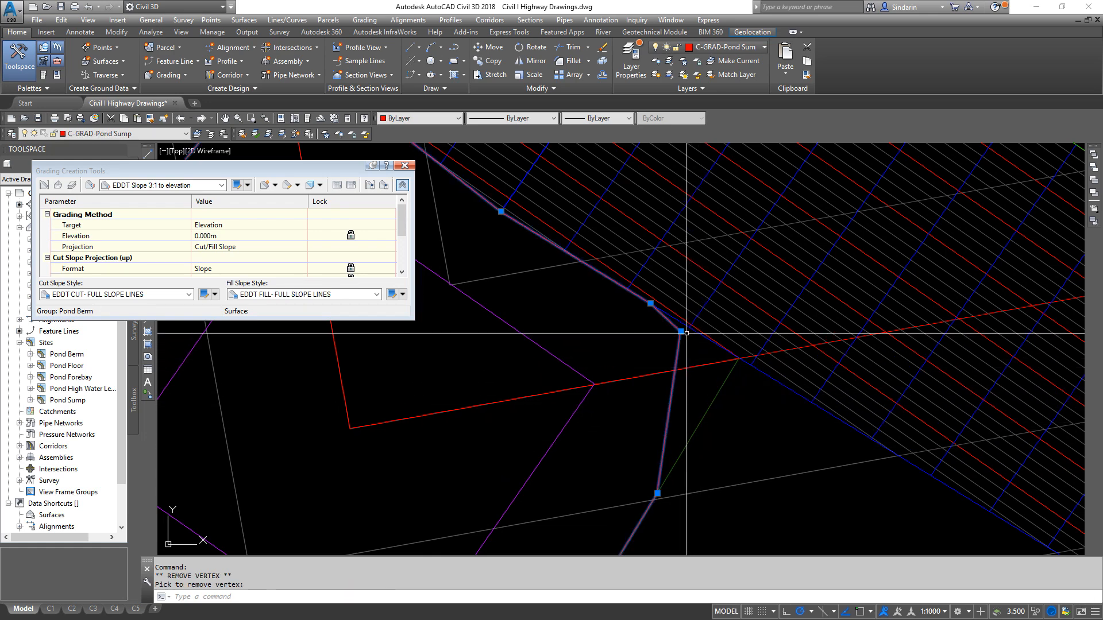
key("Escape")
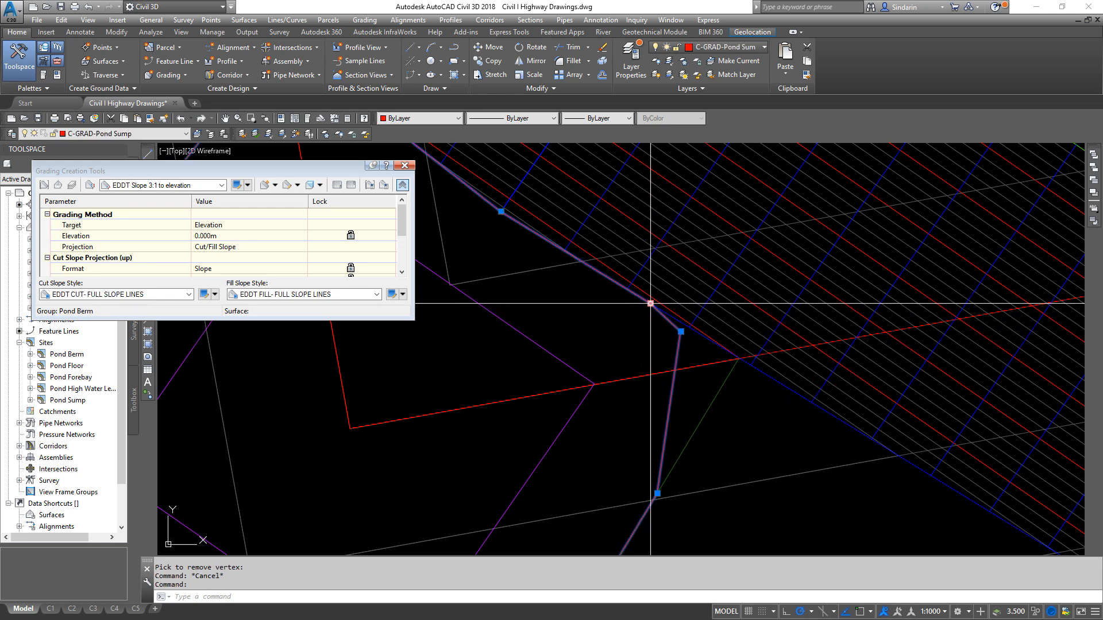
- Stretch the outline's outermost east vertex to the endpoint where the southeast polyline meets the inner slope line
middle_click_drag(546, 303, 580, 414)
middle_click_drag(643, 450, 592, 389)
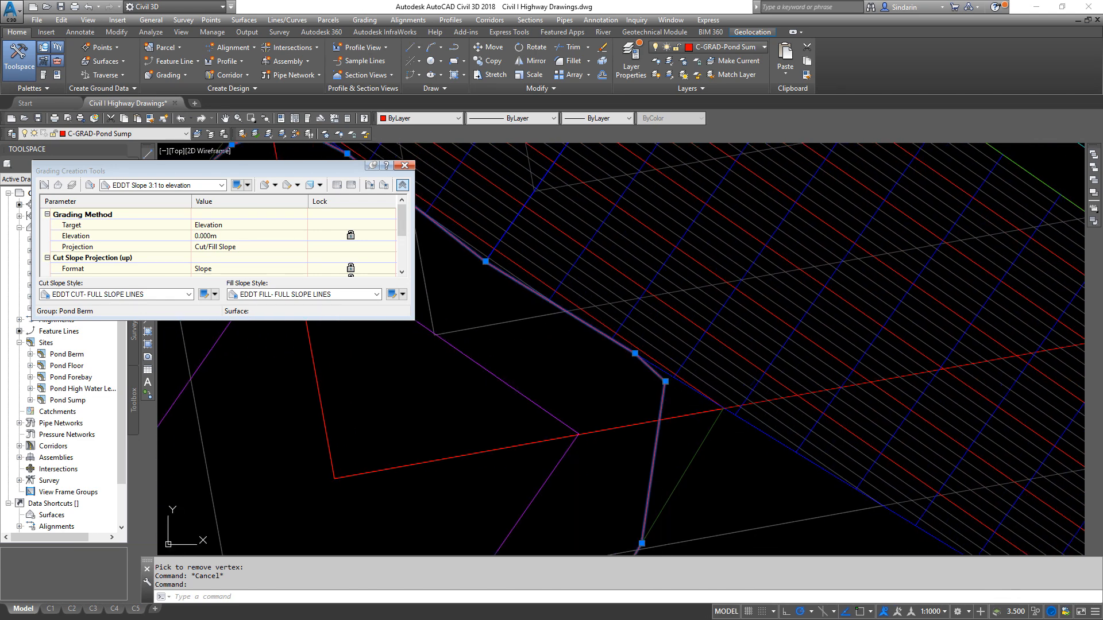
left_click(678, 366)
key("Escape")
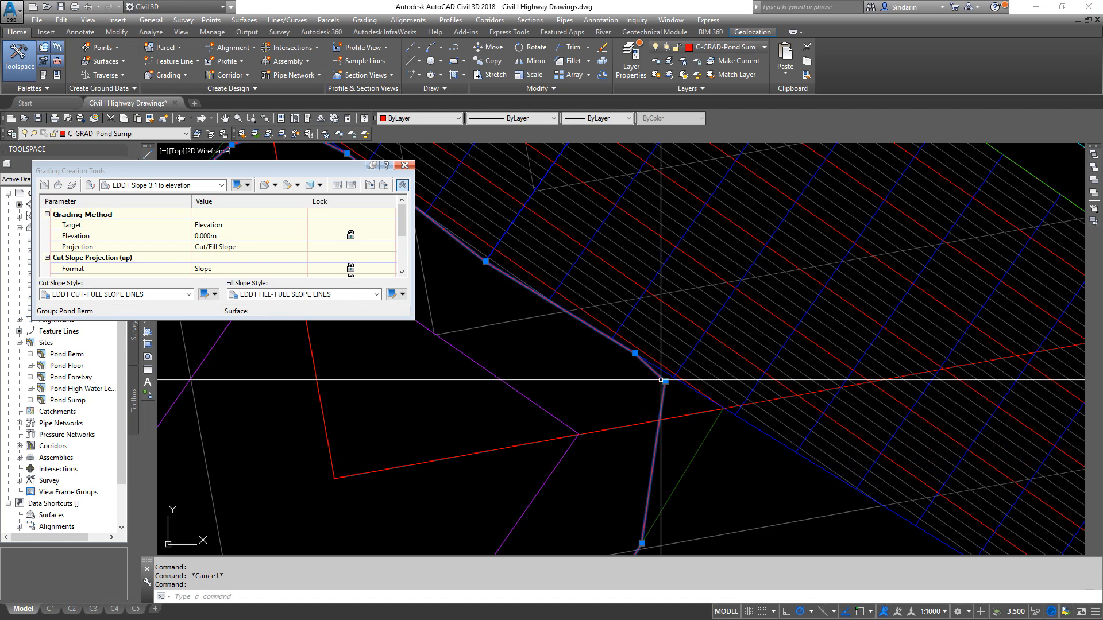
right_click(665, 382, "shift")
left_click(747, 277)
left_click(715, 402)
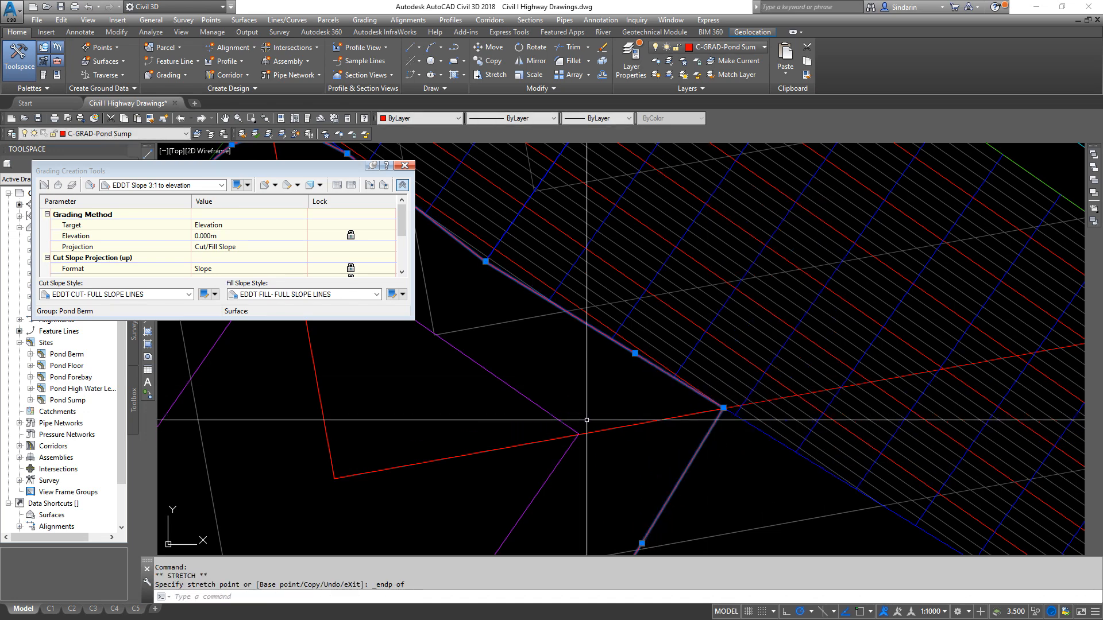
- Stretch the middle vertex on the outline's northeast side to the endpoint at the bend of the pond's inner slope line
scroll(755, 413, "up", 5)
scroll(553, 384, "up", 5)
scroll(827, 344, "down", 10)
middle_click_drag(827, 426, 553, 340)
scroll(591, 287, "up", 8)
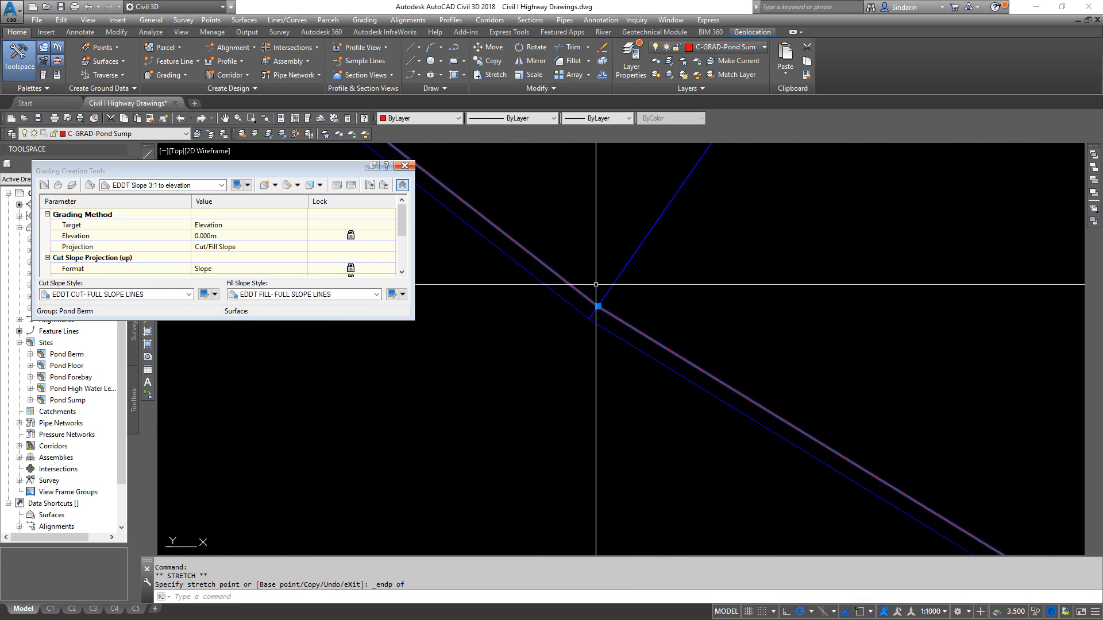
left_click(597, 306)
right_click(610, 327, "shift")
left_click(640, 401)
left_click(590, 319)
- Stretch the next vertex toward the outline's east corner onto the nearest point of the inner slope line
scroll(506, 256, "down", 8)
scroll(649, 365, "down", 3)
scroll(704, 350, "up", 6)
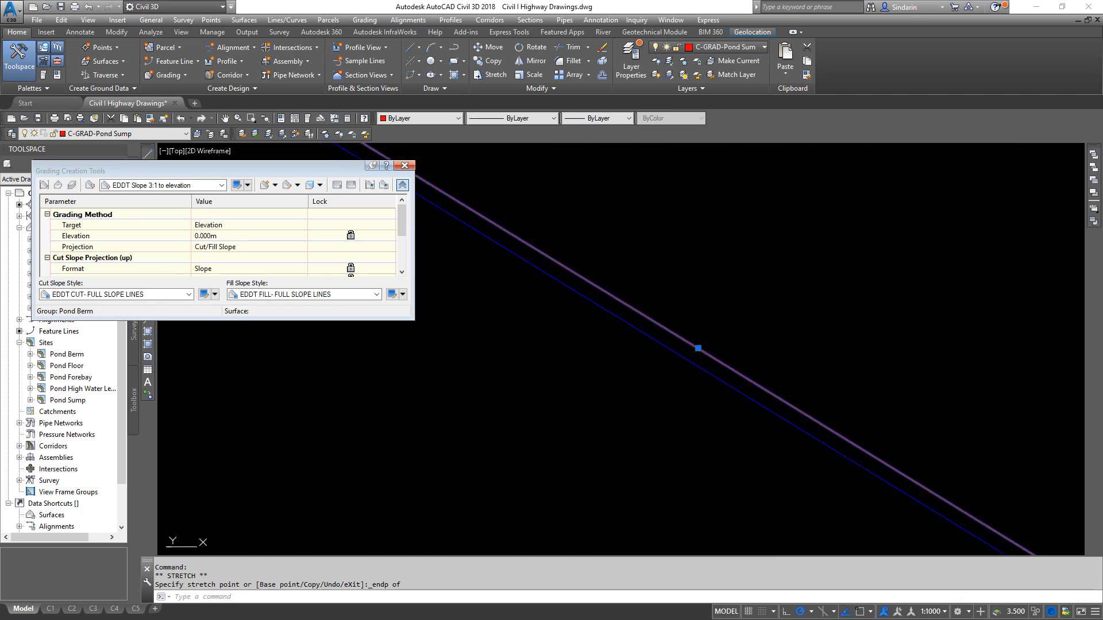
right_click(689, 358, "shift")
left_click(723, 321)
right_click(686, 357, "shift")
left_click(719, 316)
left_click(686, 358)
- Remove the three middle vertices of the outline's rounded north corner
scroll(850, 453, "down", 10)
scroll(627, 316, "up", 6)
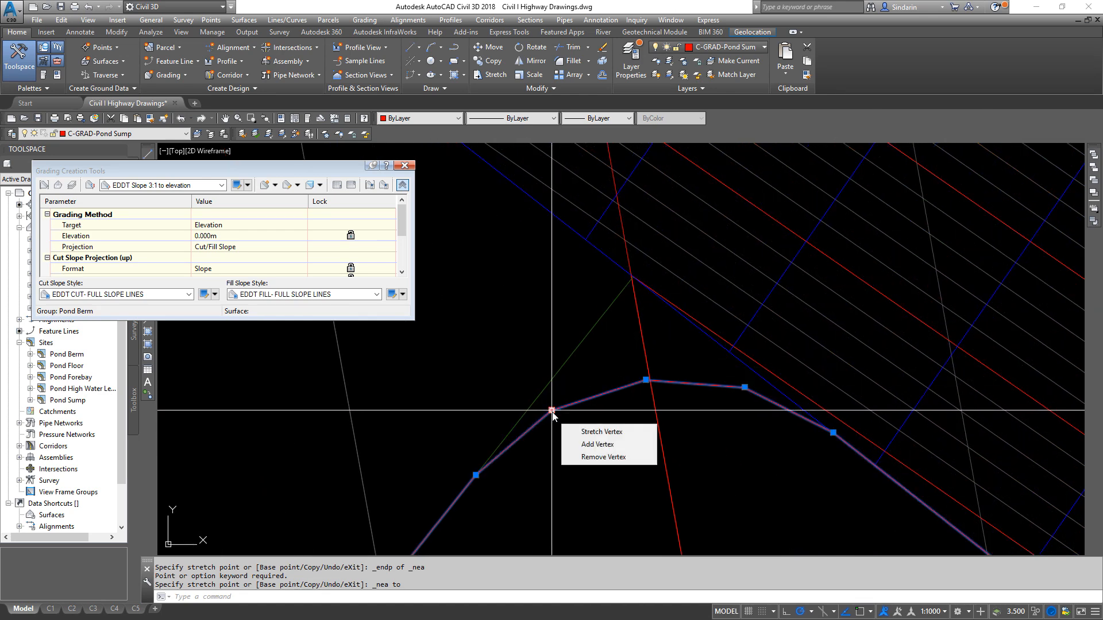
left_click(603, 457)
left_click(646, 380)
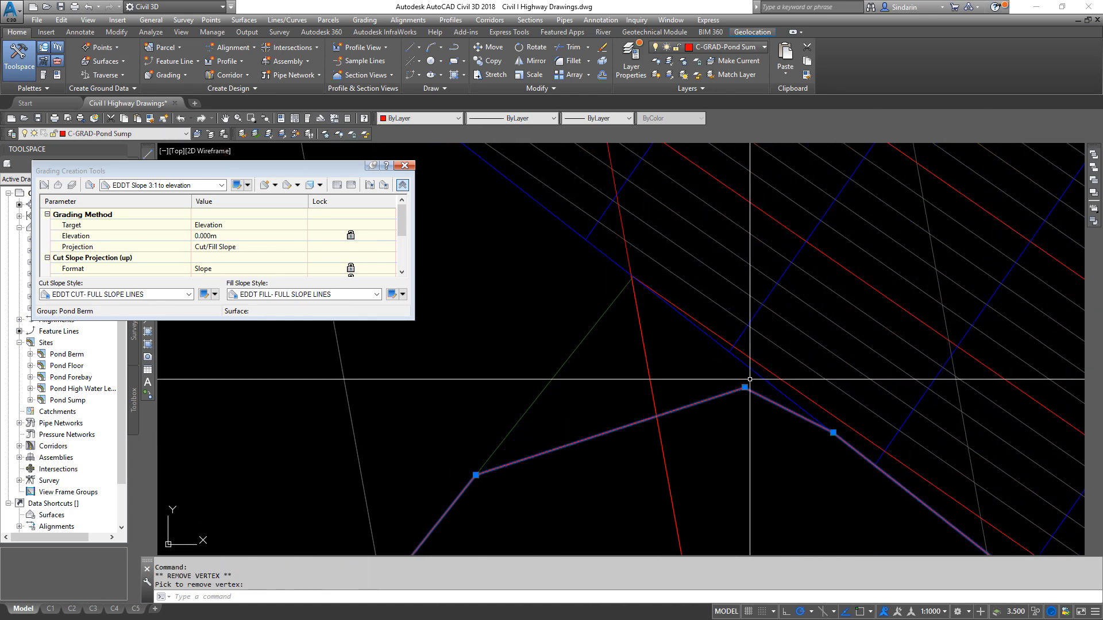
left_click(745, 388)
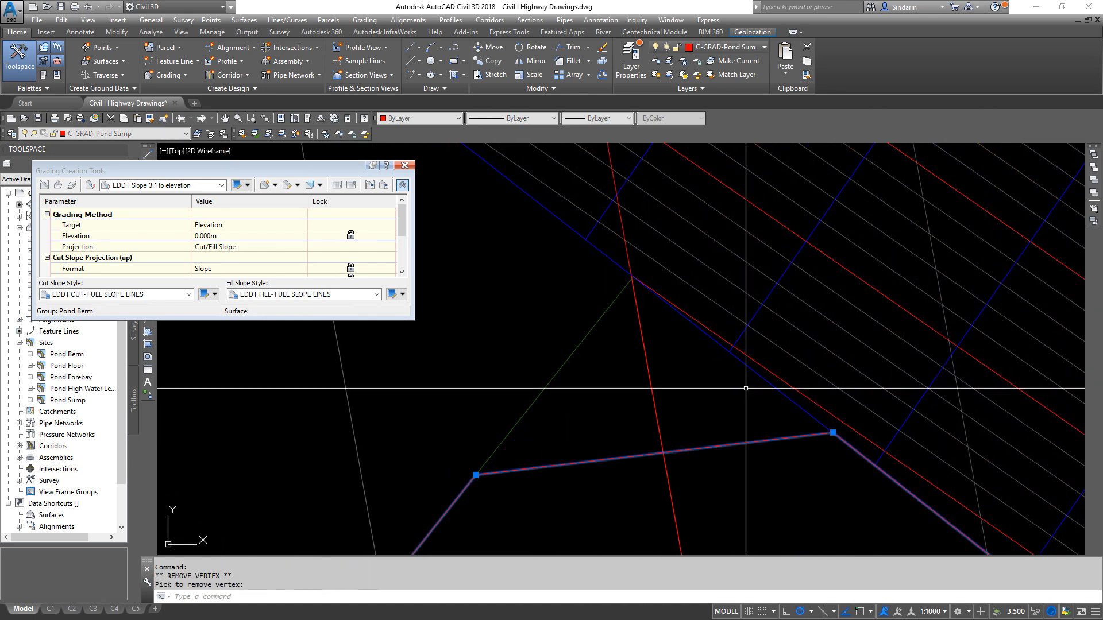
- Stretch the outline's vertex just east of the north corner to the northwest polyline's endpoint and remove that vertex
left_click(833, 432)
left_click(632, 276)
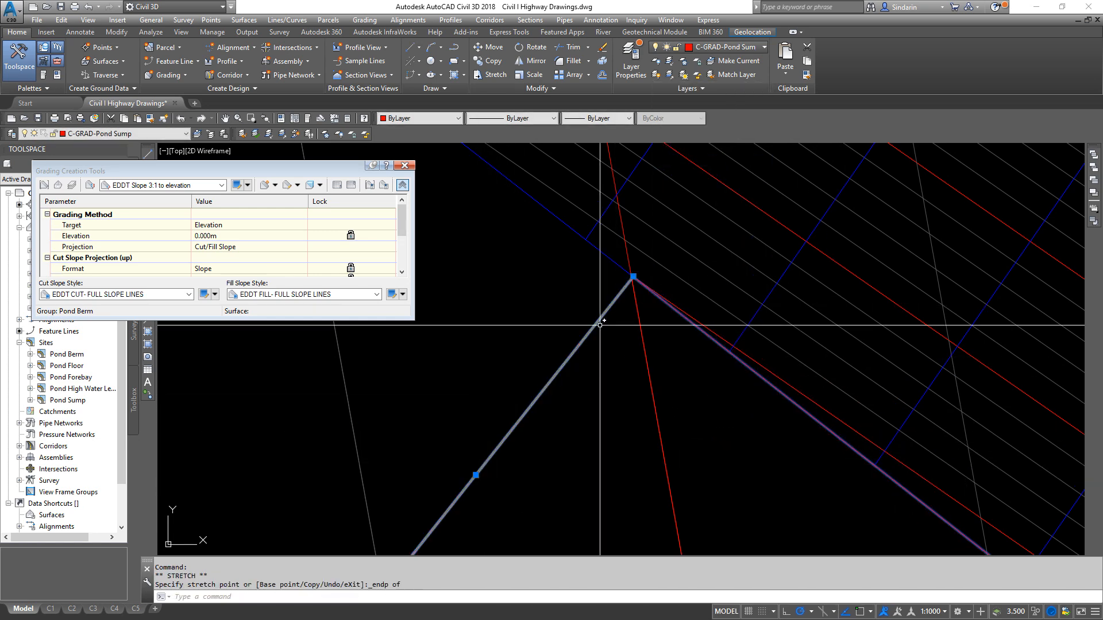
left_click(686, 324)
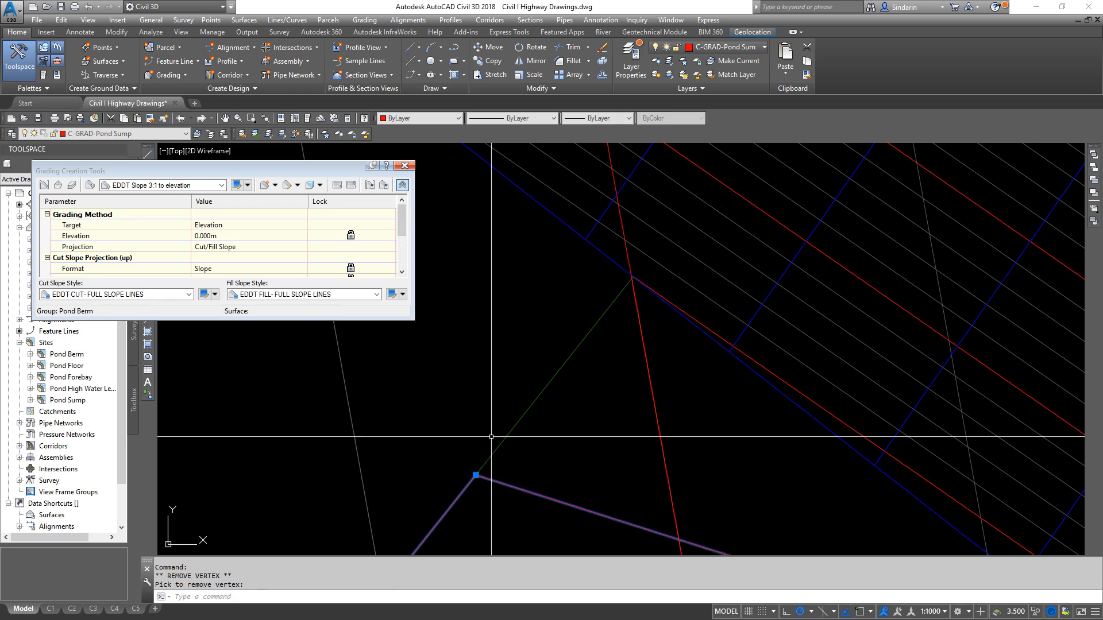
- Stretch the outline's remaining north vertex to the endpoint where the northwest polyline meets the inner slope line and deselect the outline
left_click(475, 475)
right_click(671, 387, "shift")
left_click(676, 380)
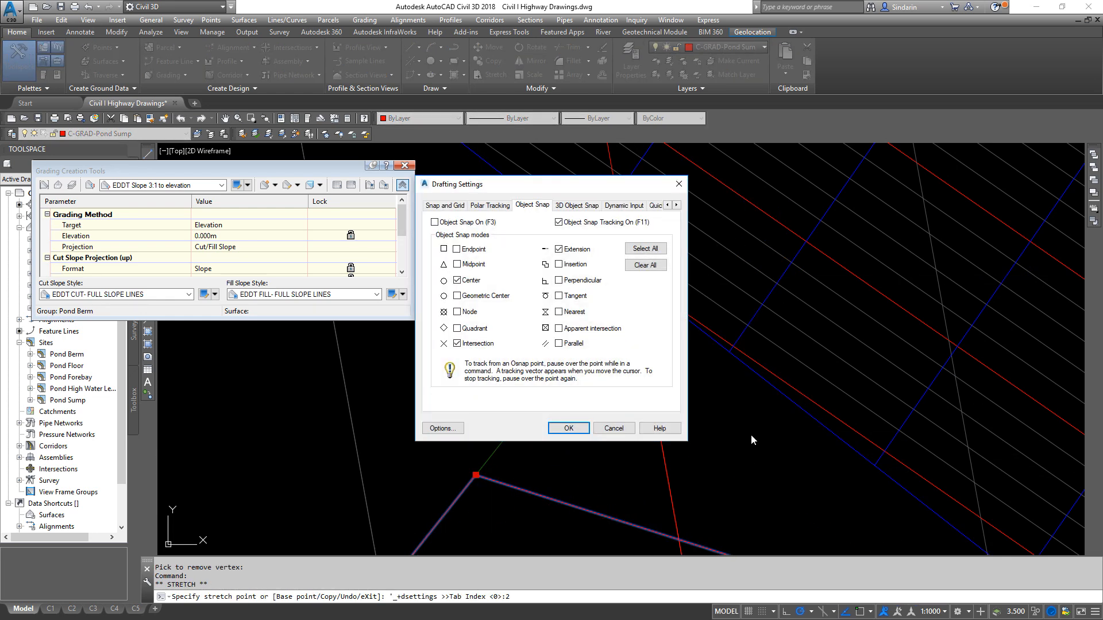
key("Escape")
right_click(630, 389, "shift")
key("e")
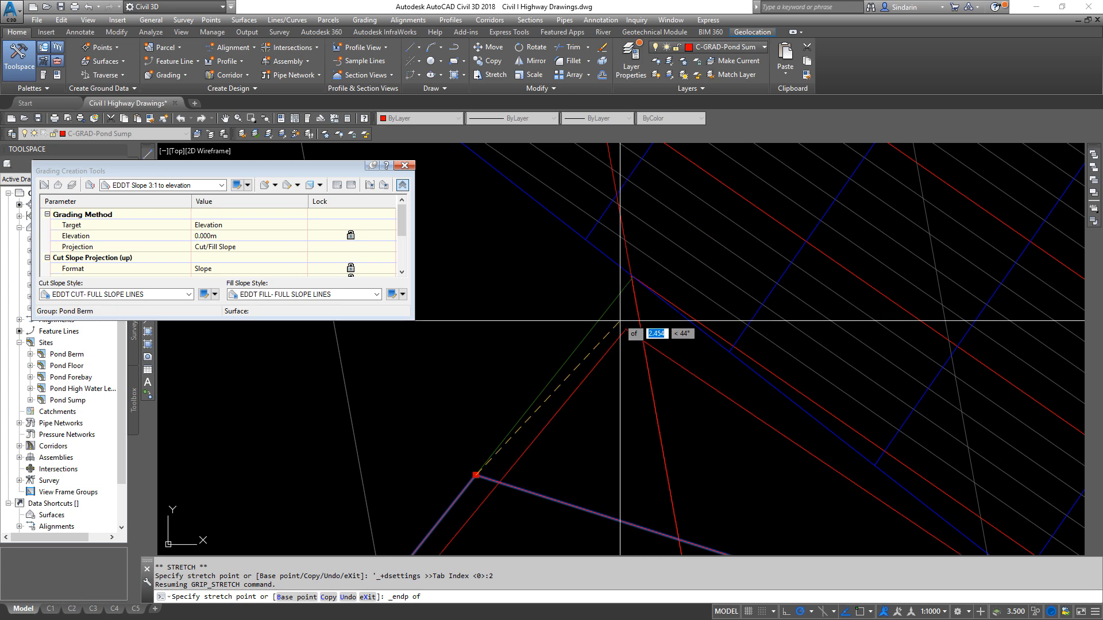
left_click(631, 277)
scroll(506, 257, "down", 8)
key("Escape")
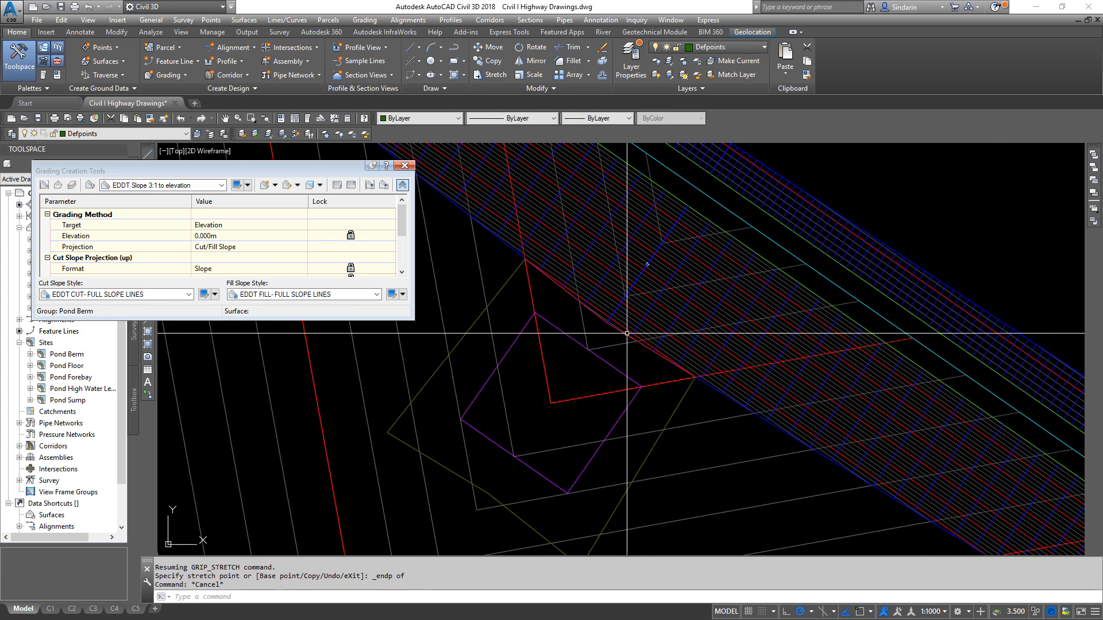
- Delete the leftover cornered polyline around the sump's south corner and select the outer outline
left_click(682, 402)
middle_click_drag(673, 437, 726, 387)
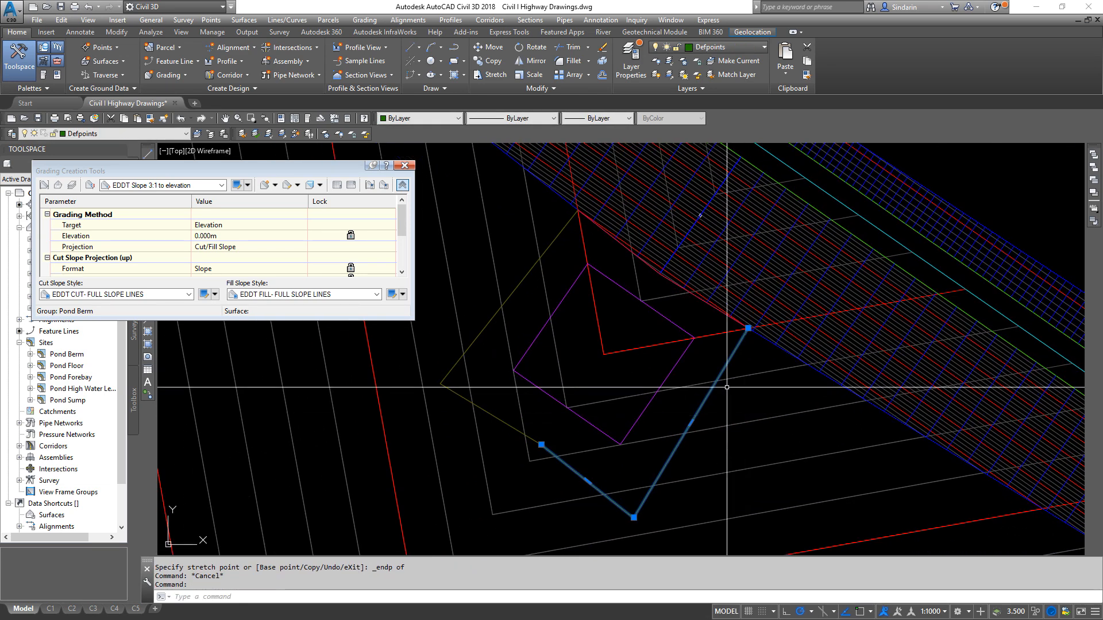
key("Delete")
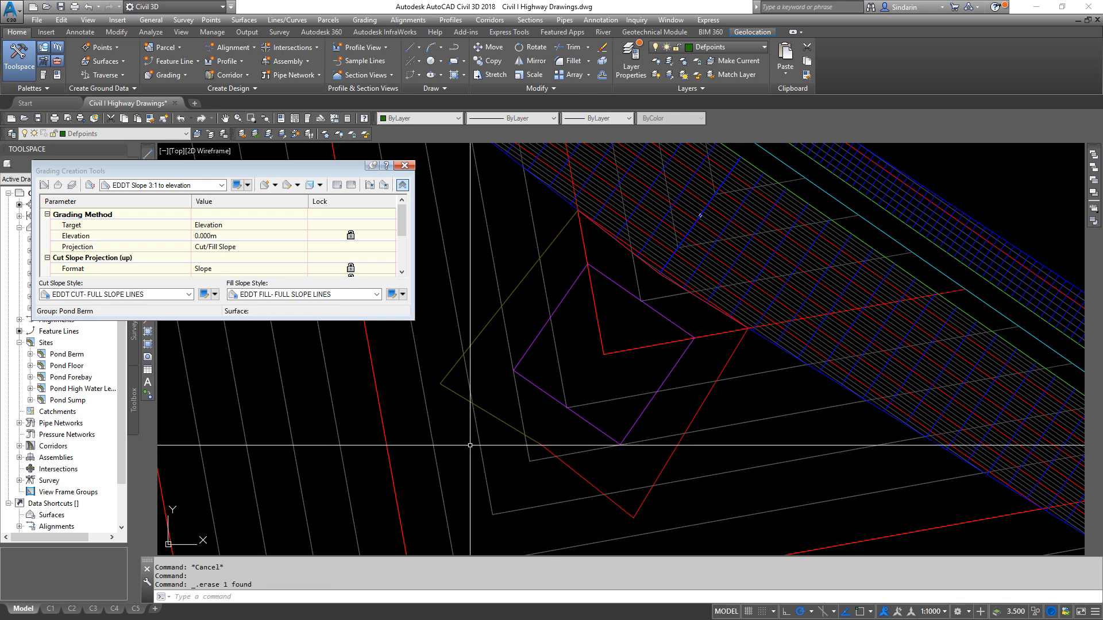
left_click(505, 422)
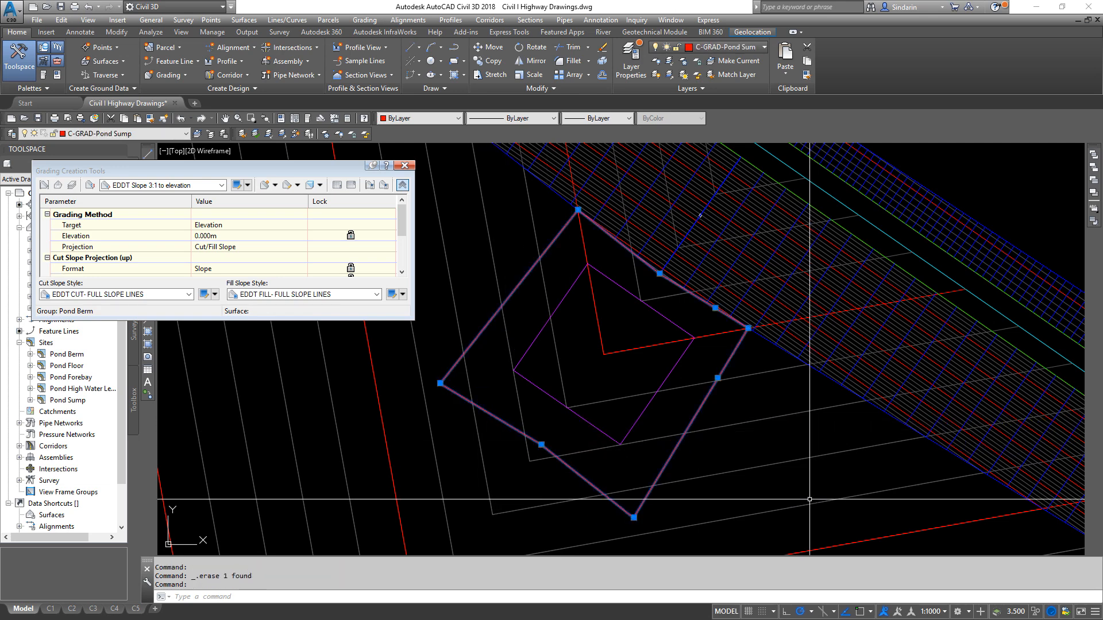
- Remove the extra vertex on the outline's southeast edge and stretch the northeast edge's vertex to the endpoint on the pond's inner slope
mouse_move(717, 378)
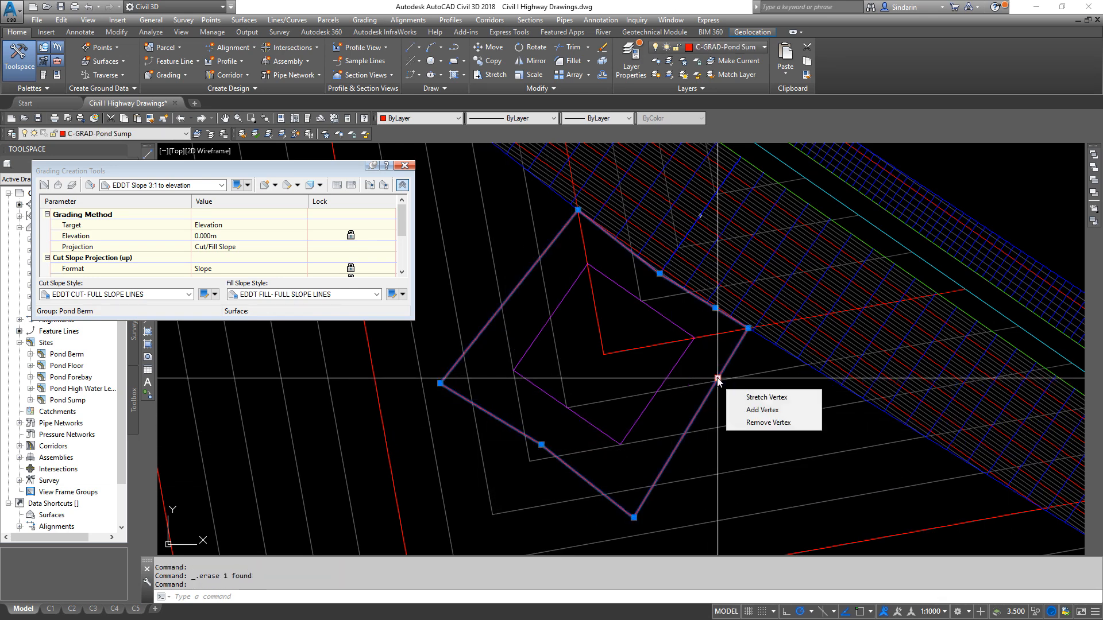
left_click(763, 424)
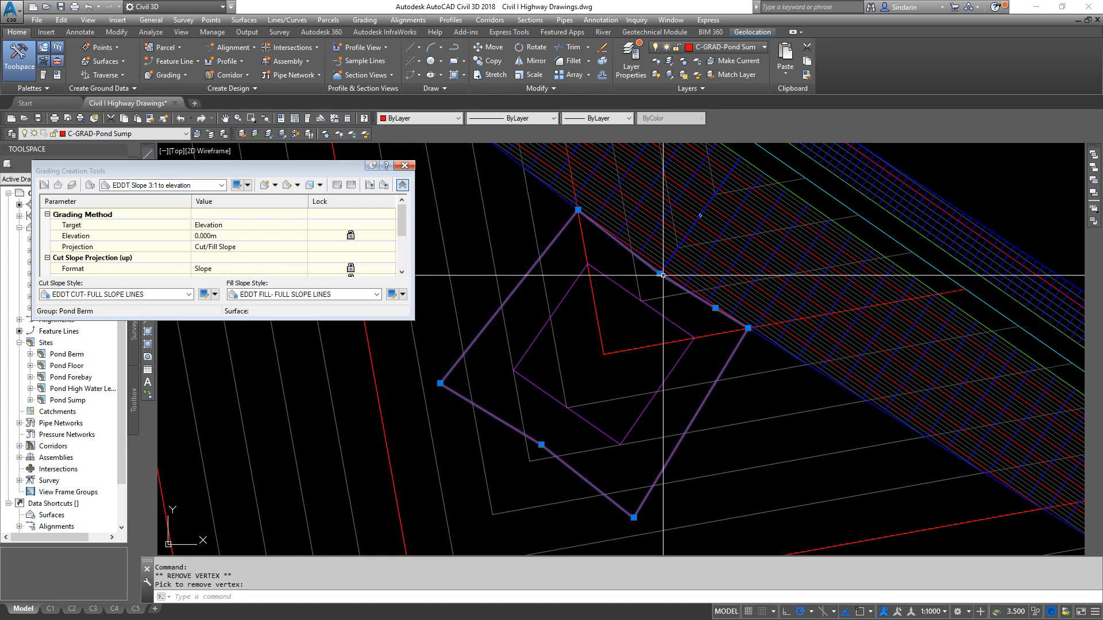
scroll(671, 198, "up", 4)
left_click(639, 392)
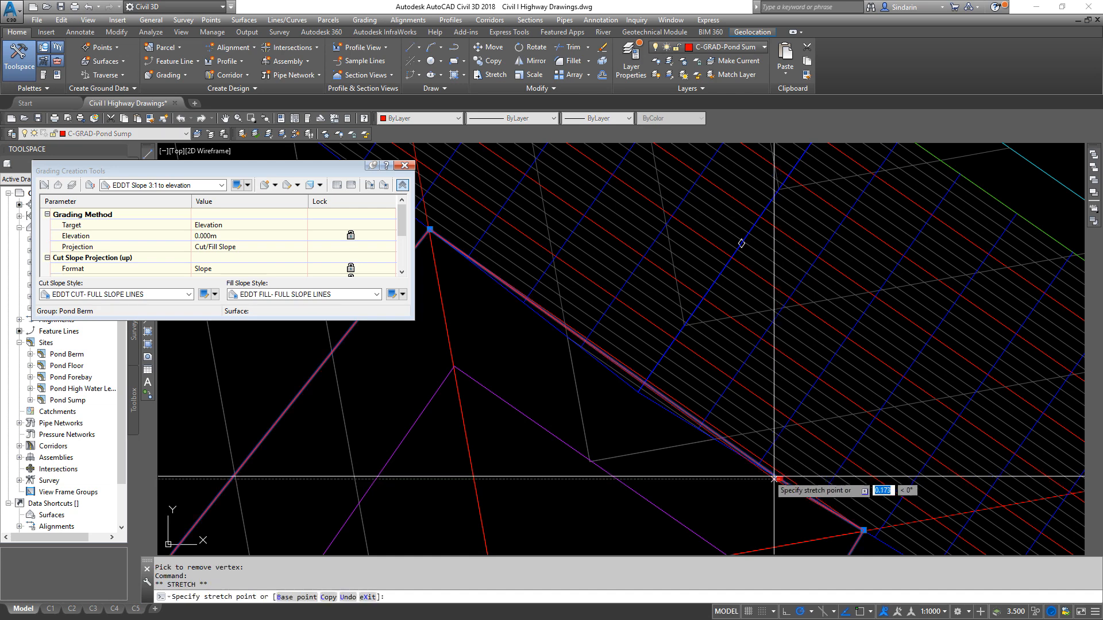
right_click(772, 459, "shift")
left_click(671, 254)
key("Escape")
scroll(748, 304, "down", 4)
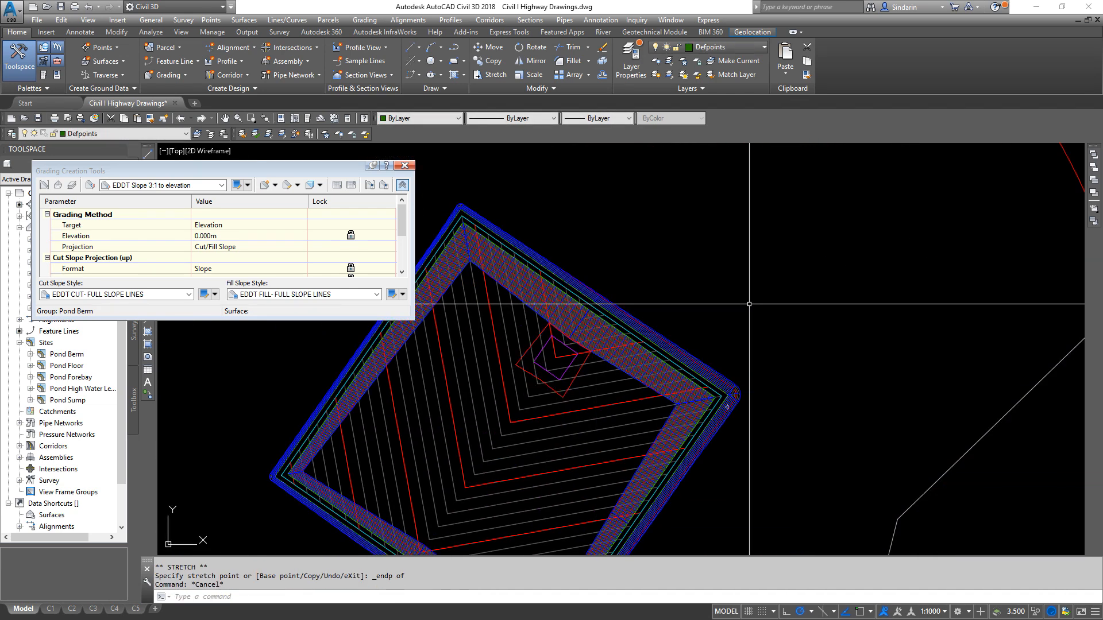
- Convert the sump's outer outline into an EDDT Feature Line Magenta feature line on the Pond Sump site, with elevations from the Pond Floor surface
middle_click_drag(566, 364, 591, 391)
scroll(554, 374, "up", 2)
left_click(554, 375)
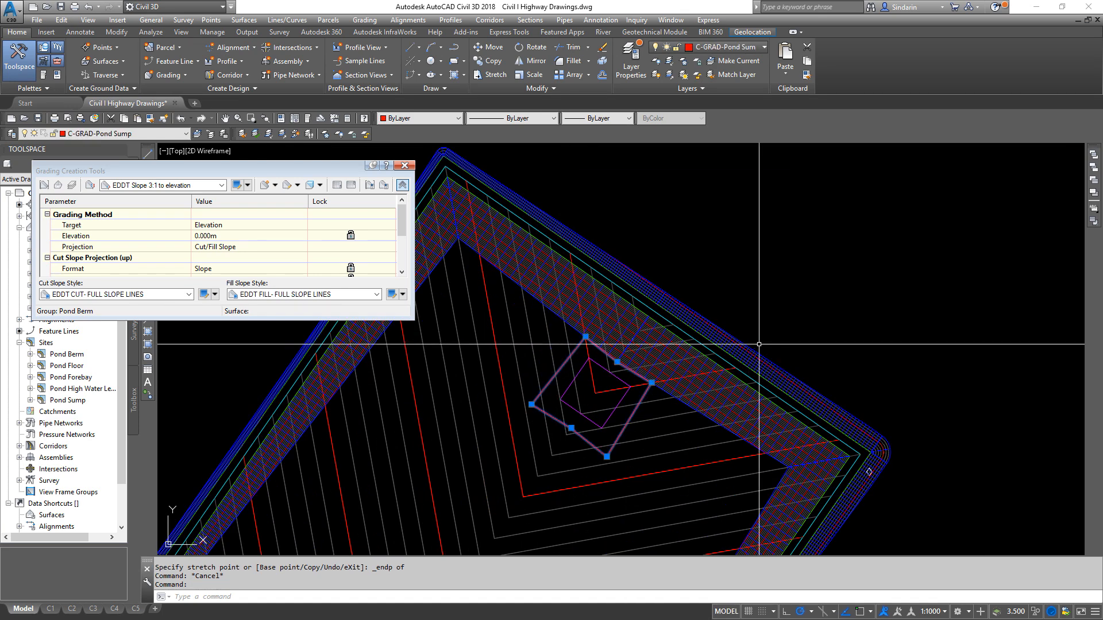
middle_click_drag(596, 326, 626, 297)
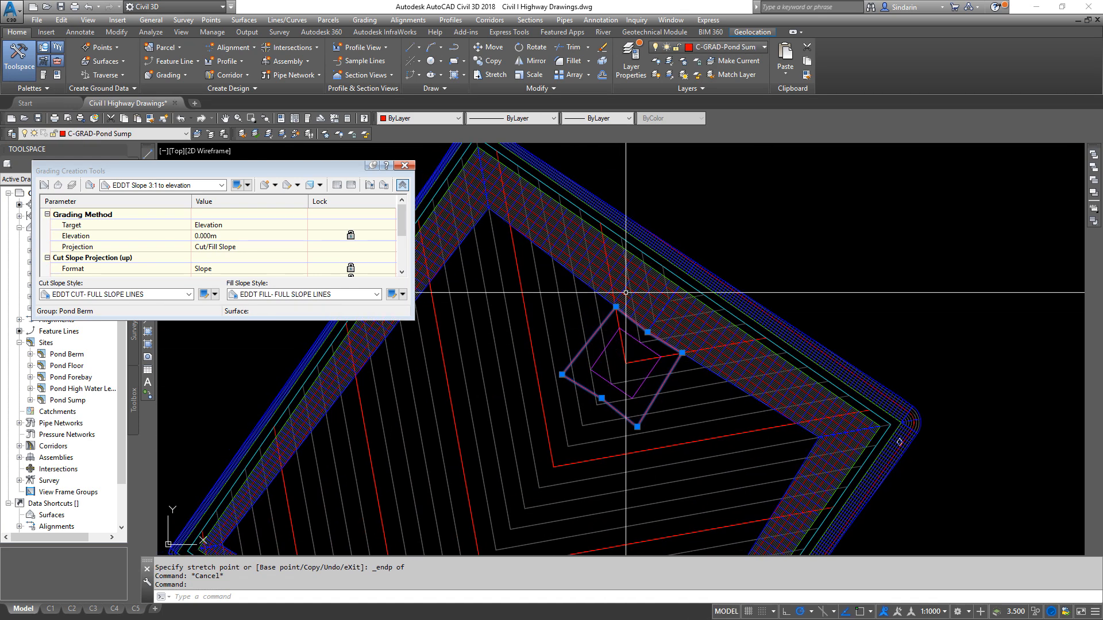
left_click(364, 20)
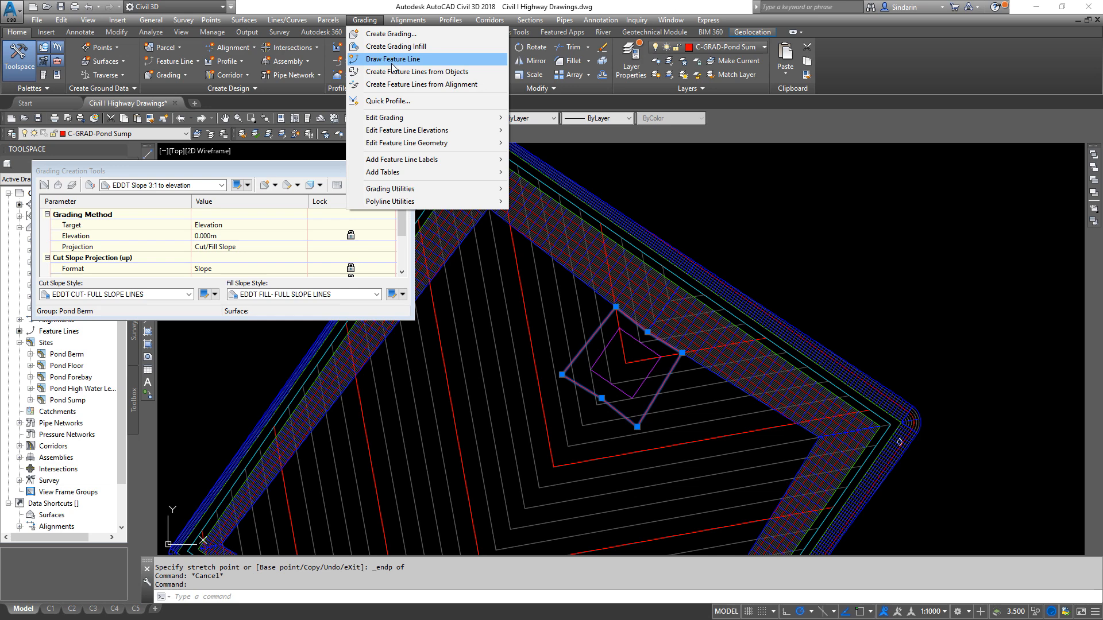
left_click(401, 71)
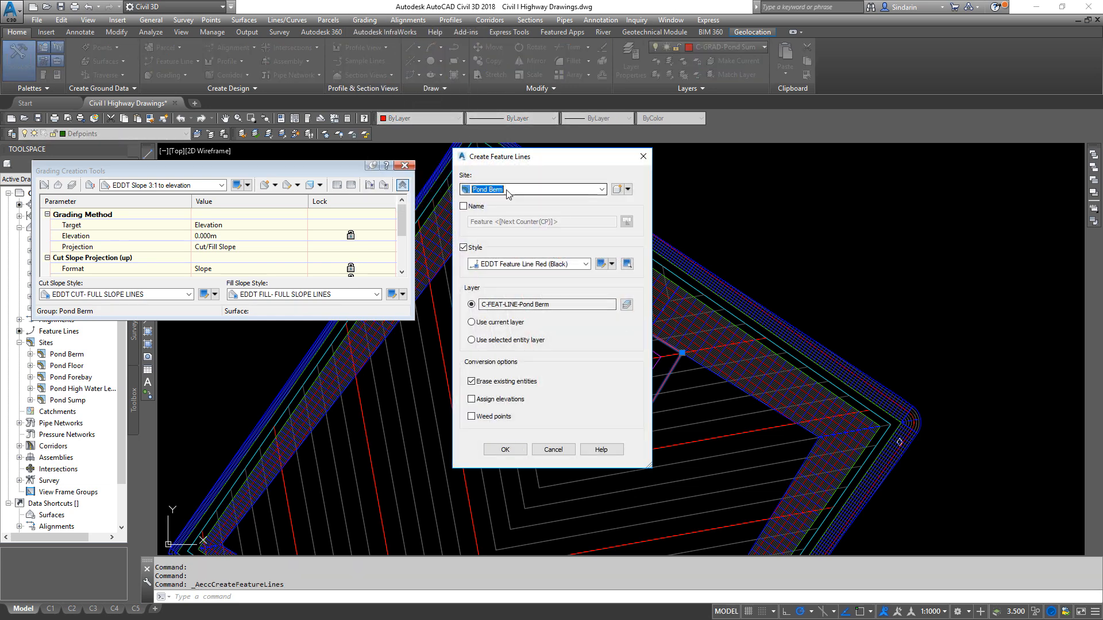
left_click(517, 189)
left_click(499, 246)
left_click(548, 263)
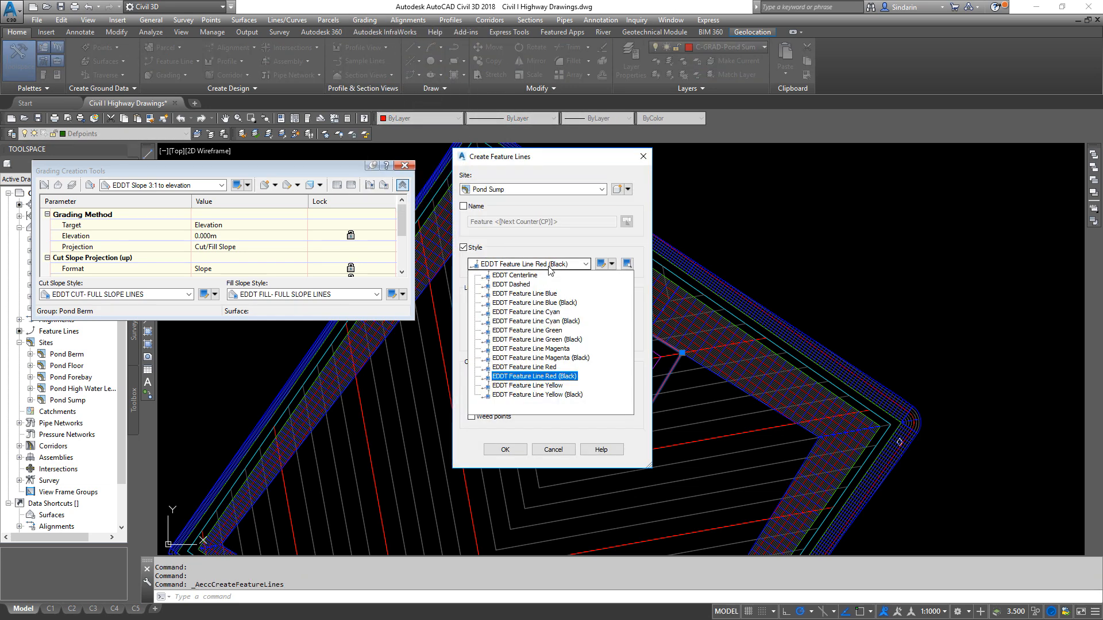
left_click(534, 349)
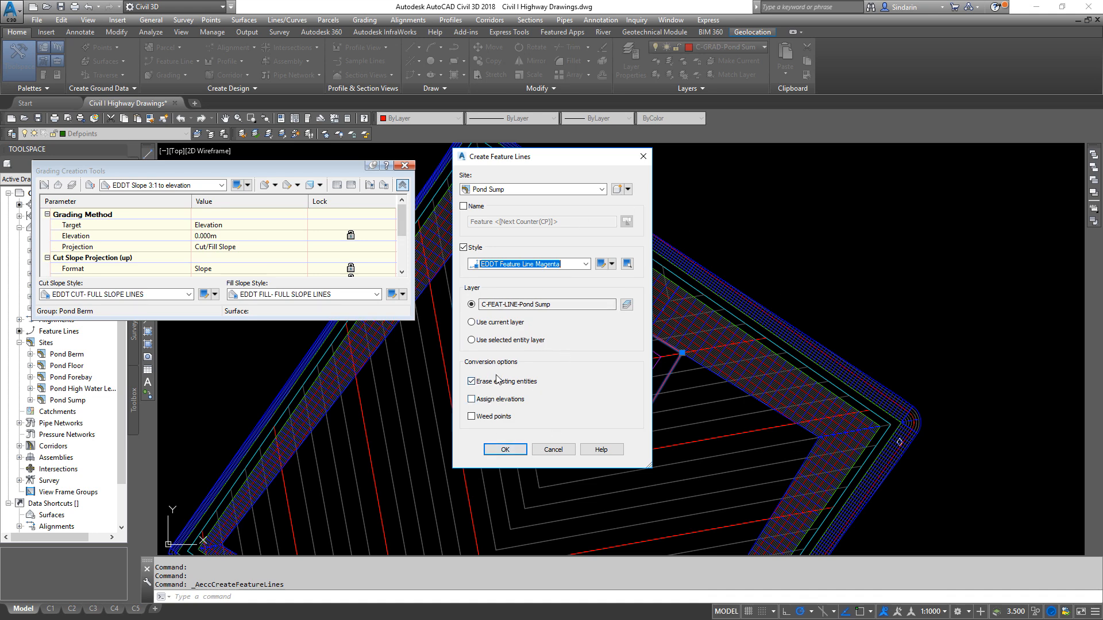
left_click(506, 450)
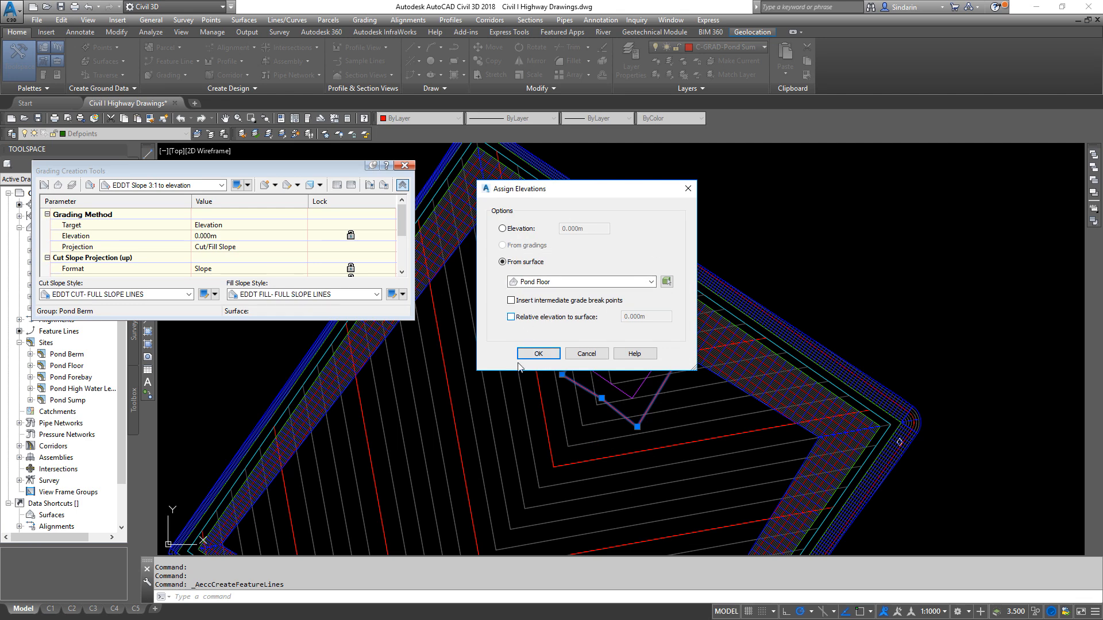
left_click(540, 354)
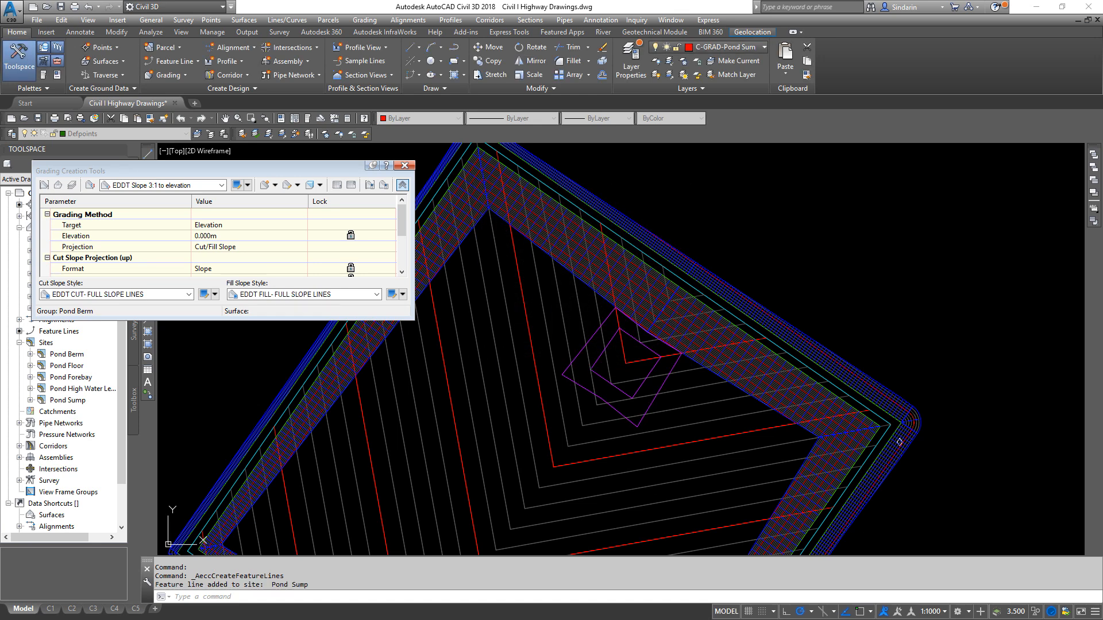
- Close the grading tools and rebuild the out-of-date Pond Berm surface
left_click(410, 168)
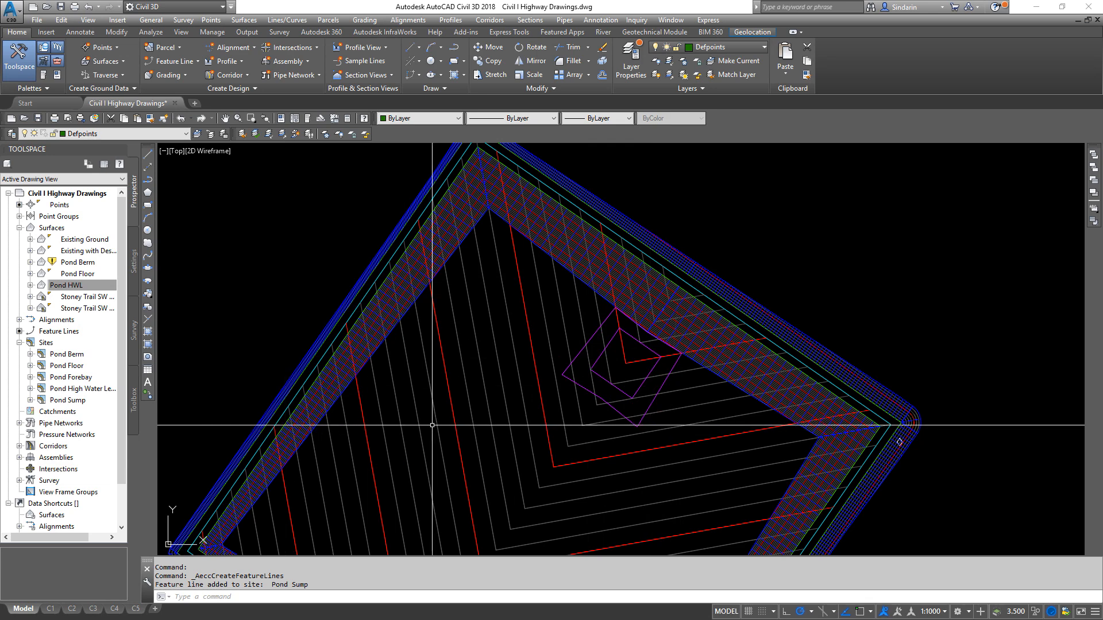
middle_click_drag(432, 425, 463, 408)
right_click(87, 263)
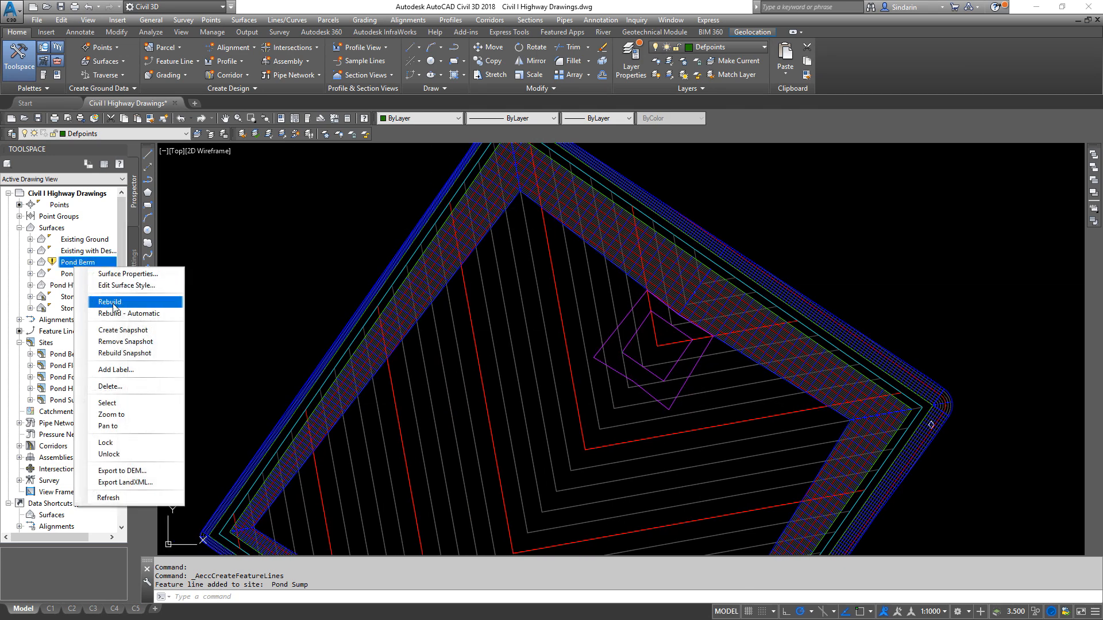
left_click(113, 302)
- Create a new TIN surface named Pond Sump
right_click(72, 228)
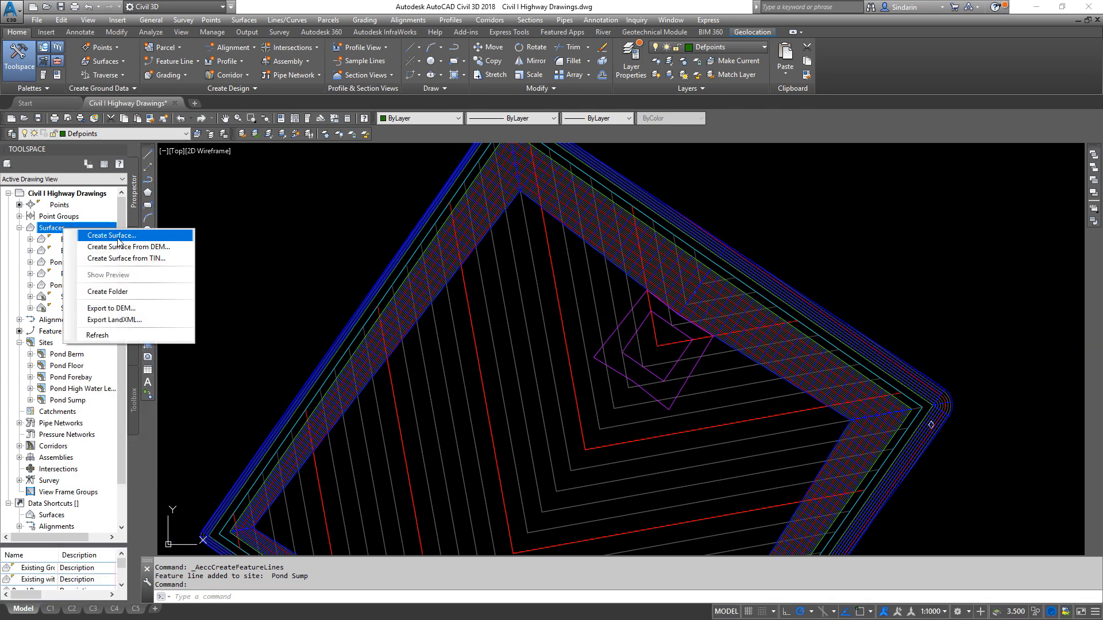
left_click(115, 236)
left_click(629, 278)
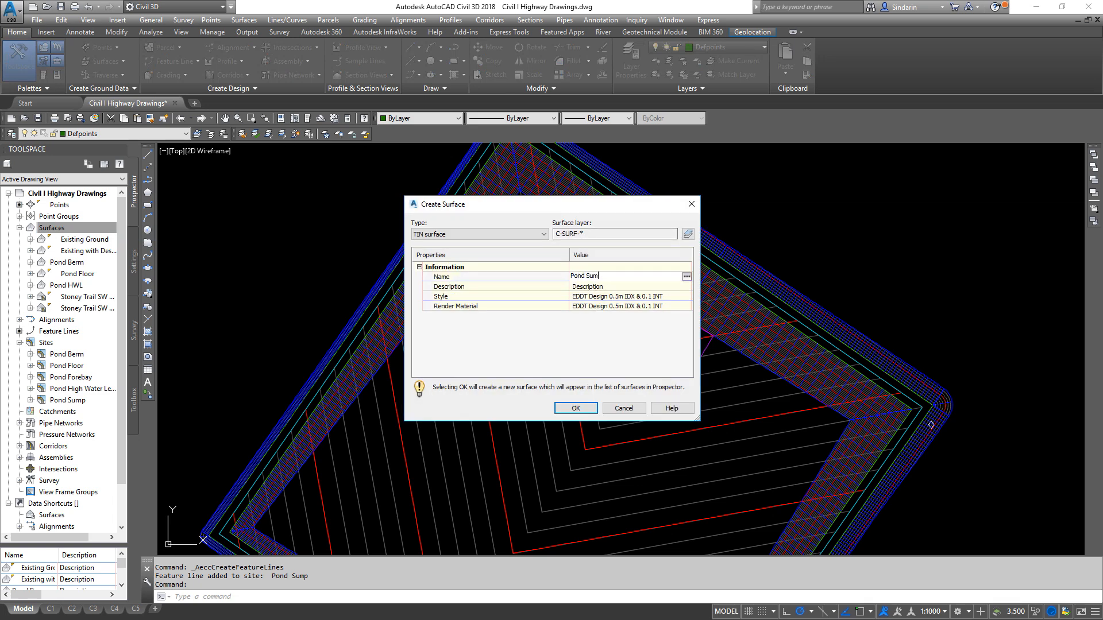
left_click(580, 409)
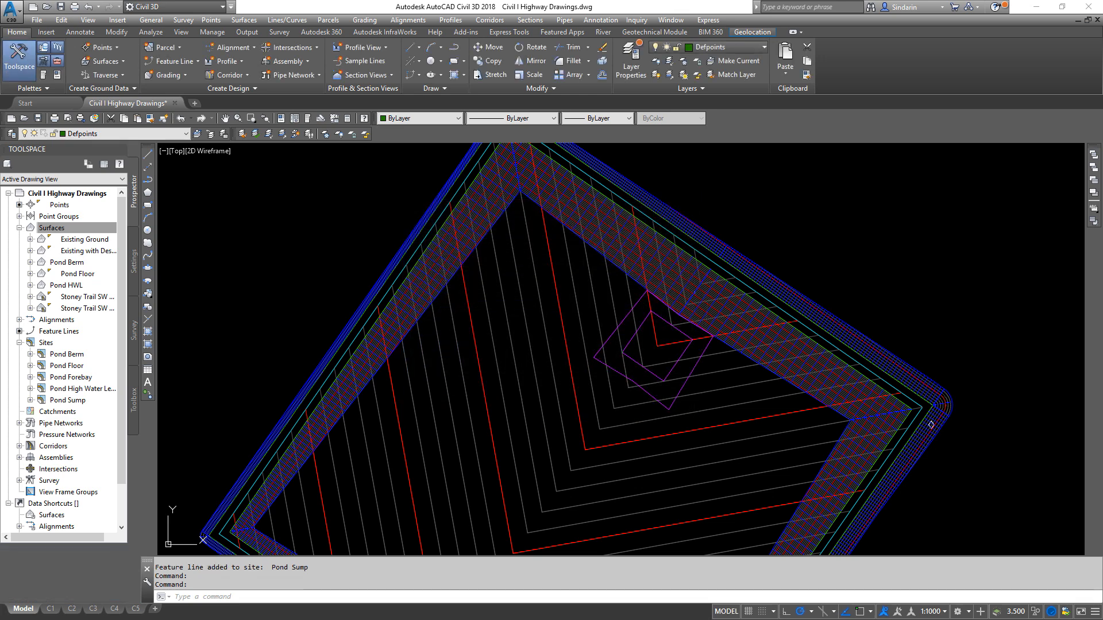
- Add the sump's inner and outer feature lines to the Pond Sump surface as breaklines
scroll(652, 371, "up", 4)
left_click(603, 345)
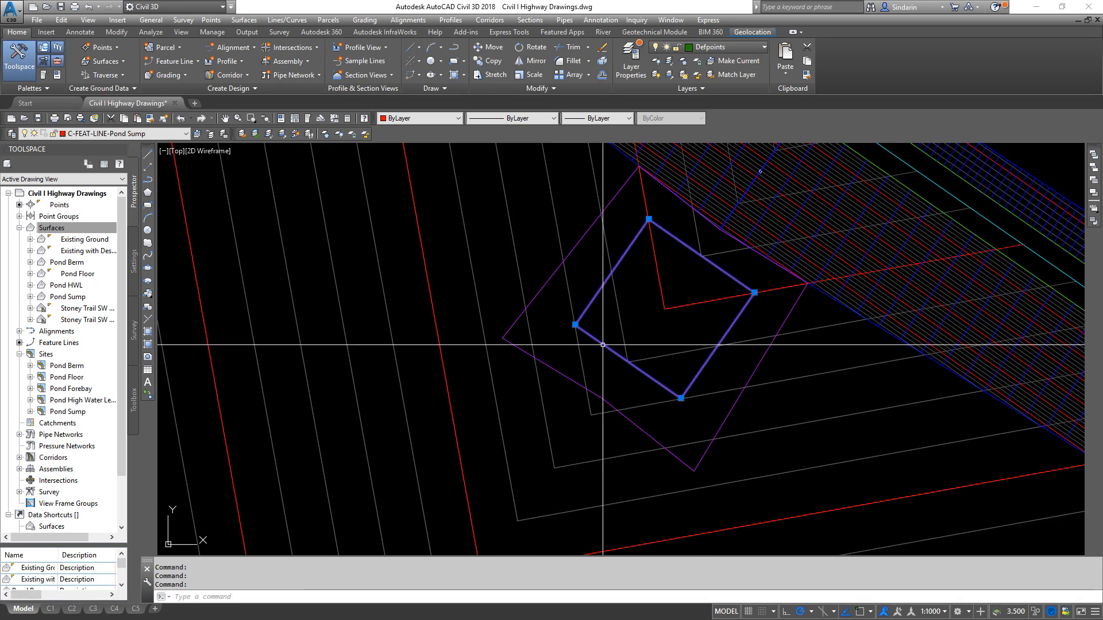
left_click(552, 365)
right_click(544, 332)
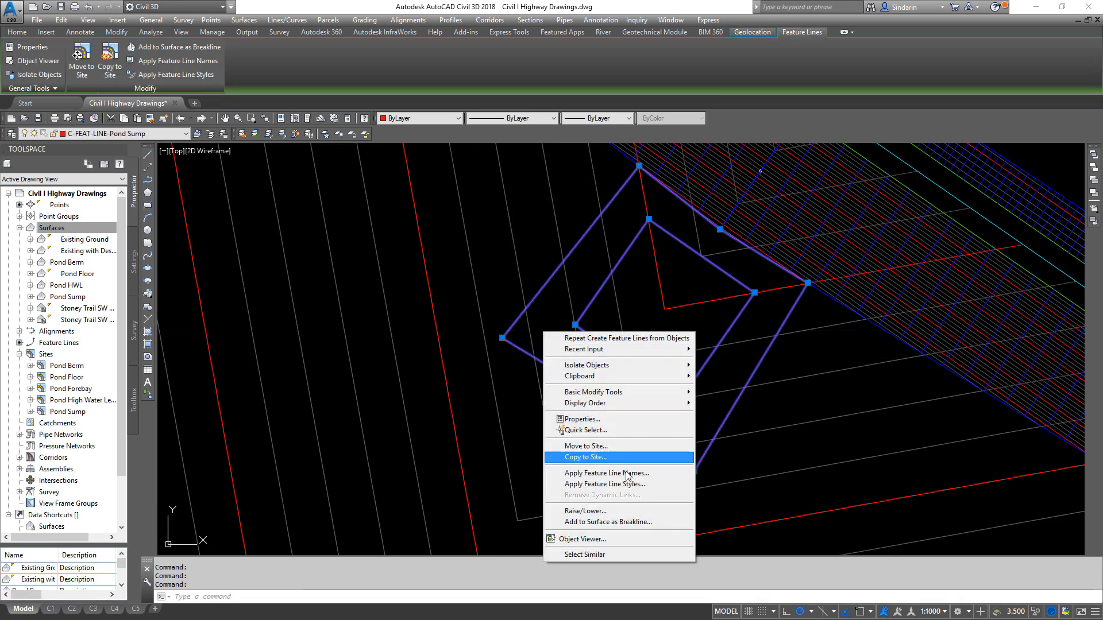
left_click(625, 522)
left_click(604, 308)
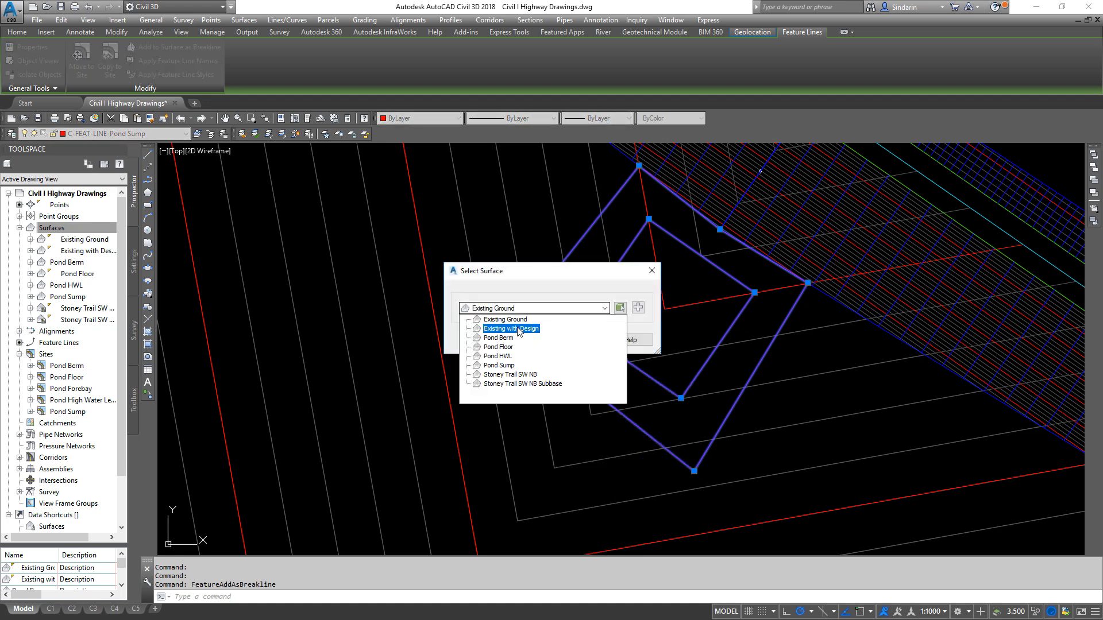
left_click(505, 365)
left_click(535, 340)
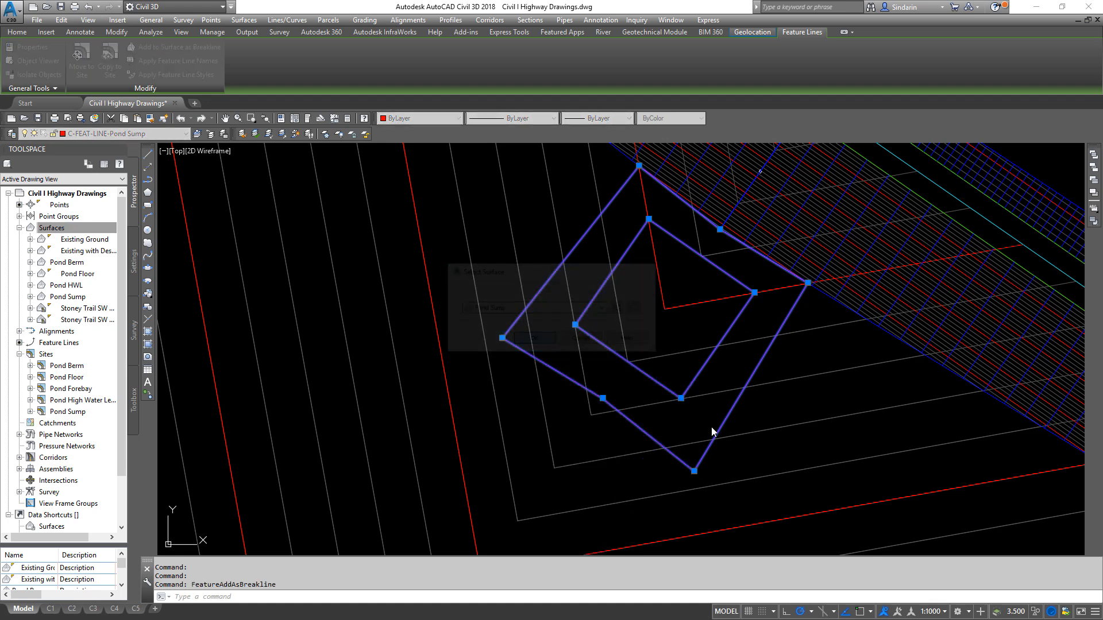
key("Return")
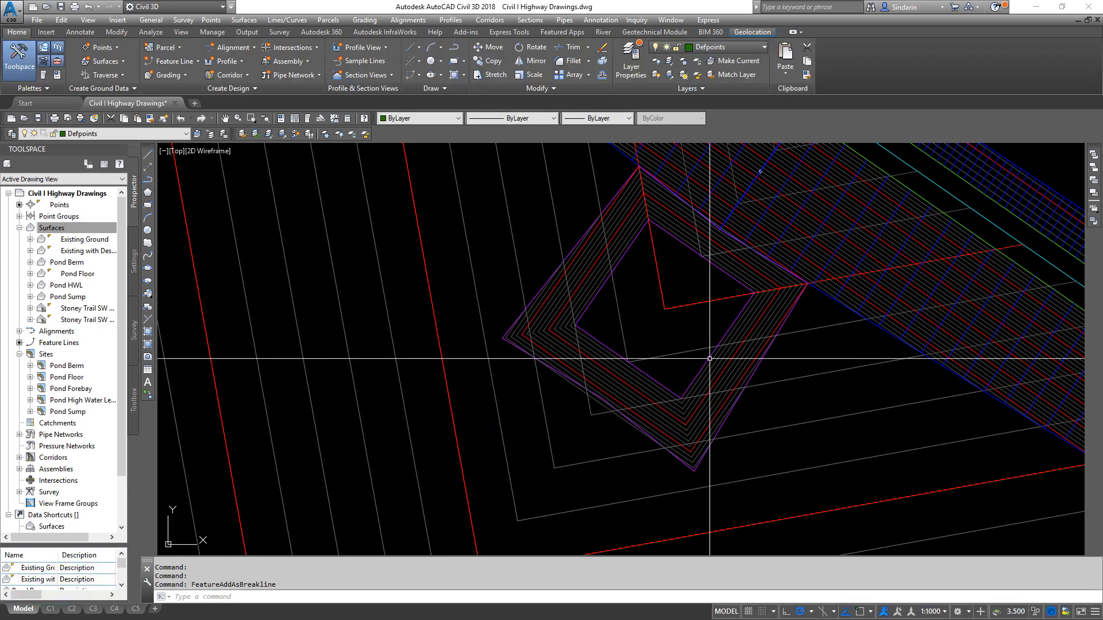
- Save the drawing and inspect the Pond Sump surface's contours beside the pond's inner slope
middle_click_drag(775, 316, 603, 286)
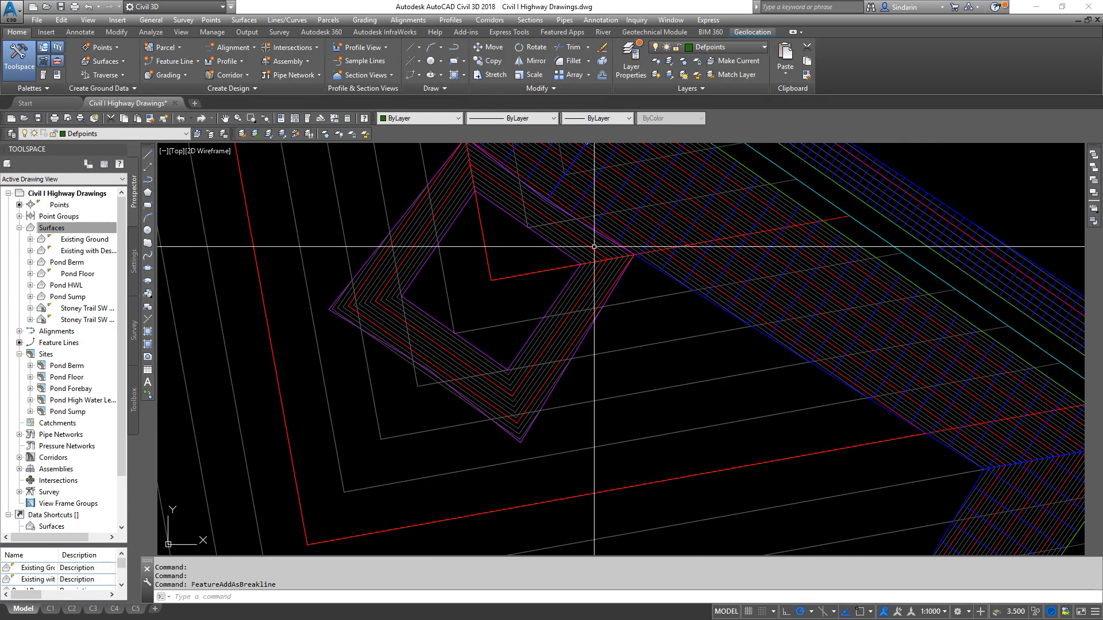
scroll(543, 218, "down", 2)
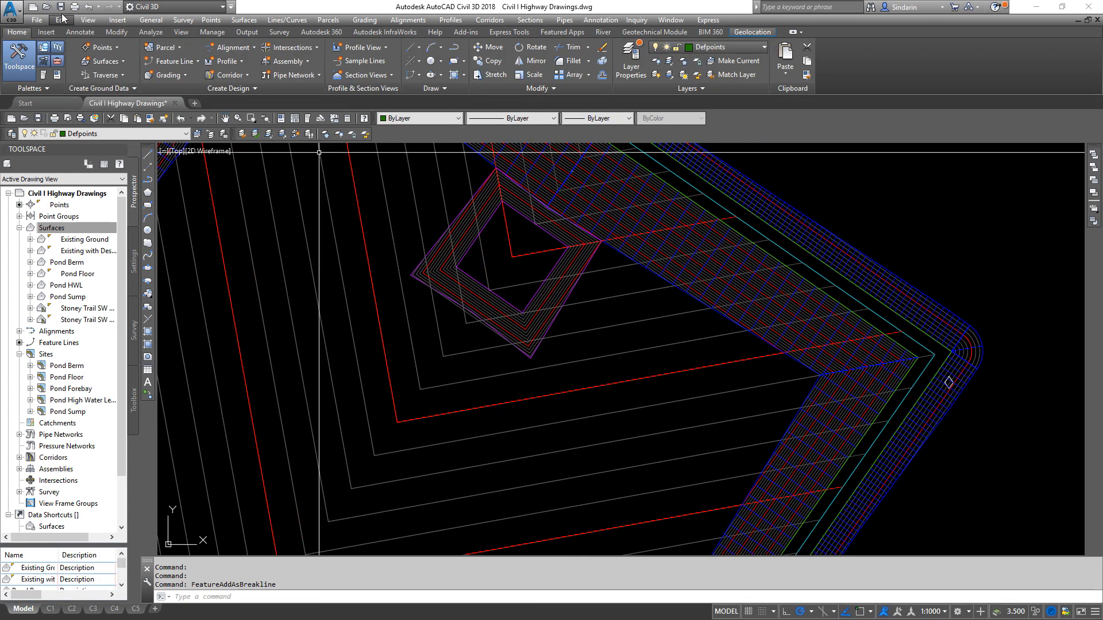
key("ctrl+s")
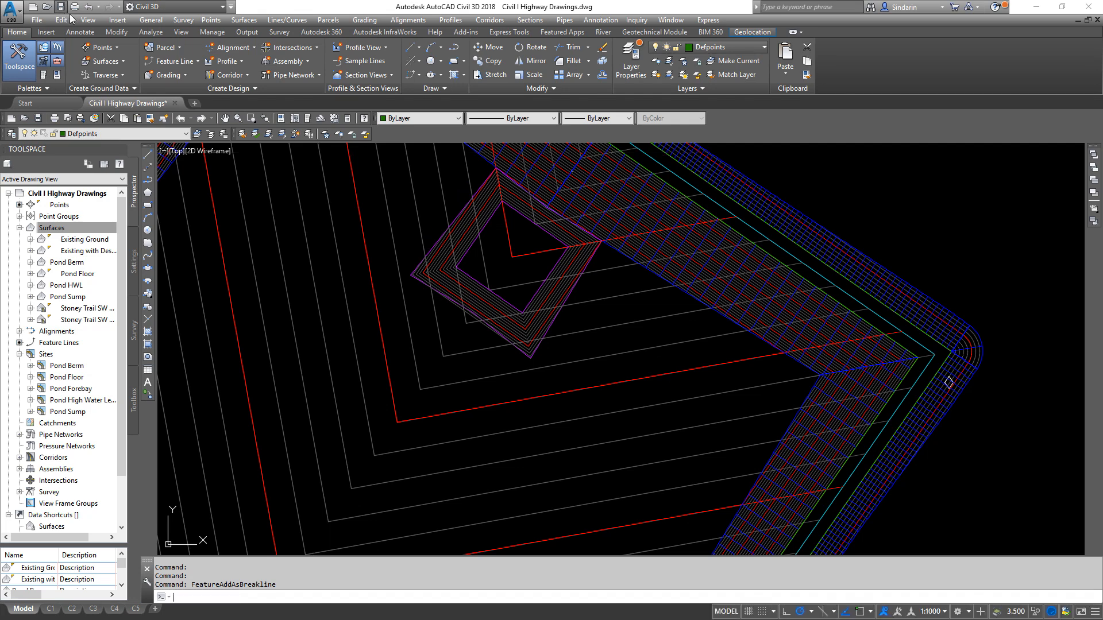
key("ctrl+s")
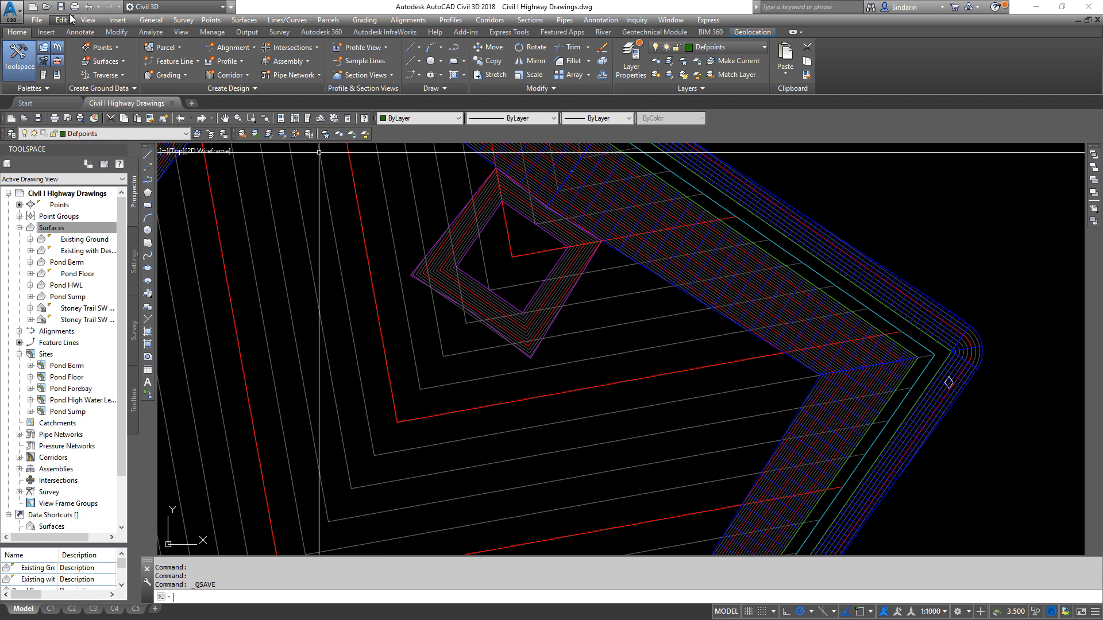
mouse_move(533, 282)
middle_mouse_down()
mouse_move(527, 350)
mouse_move(560, 375)
middle_mouse_up()
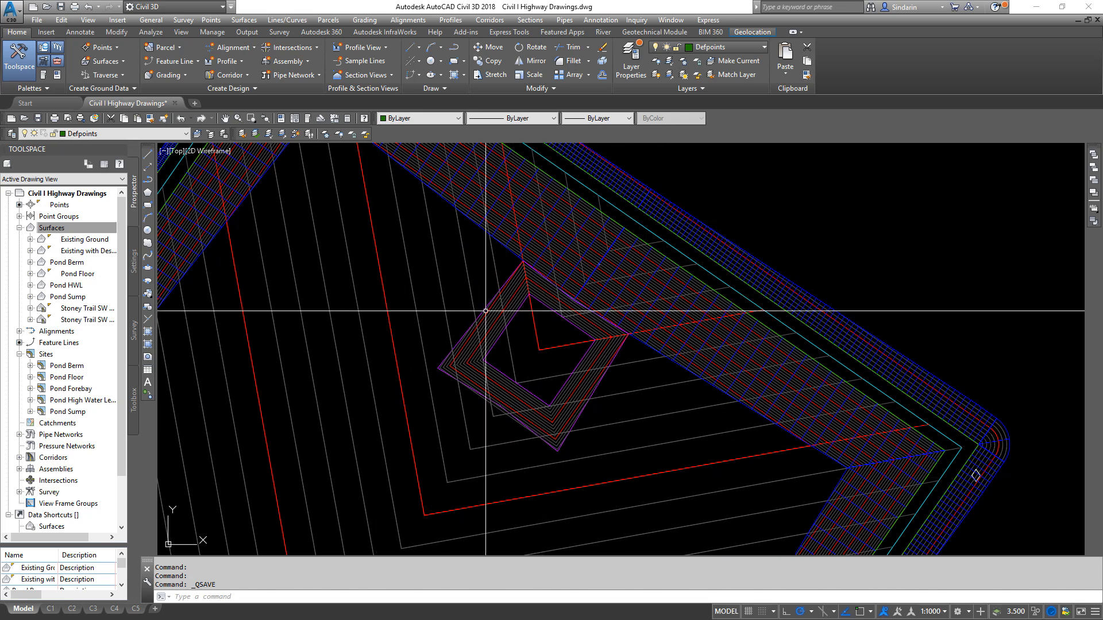
mouse_move(518, 417)
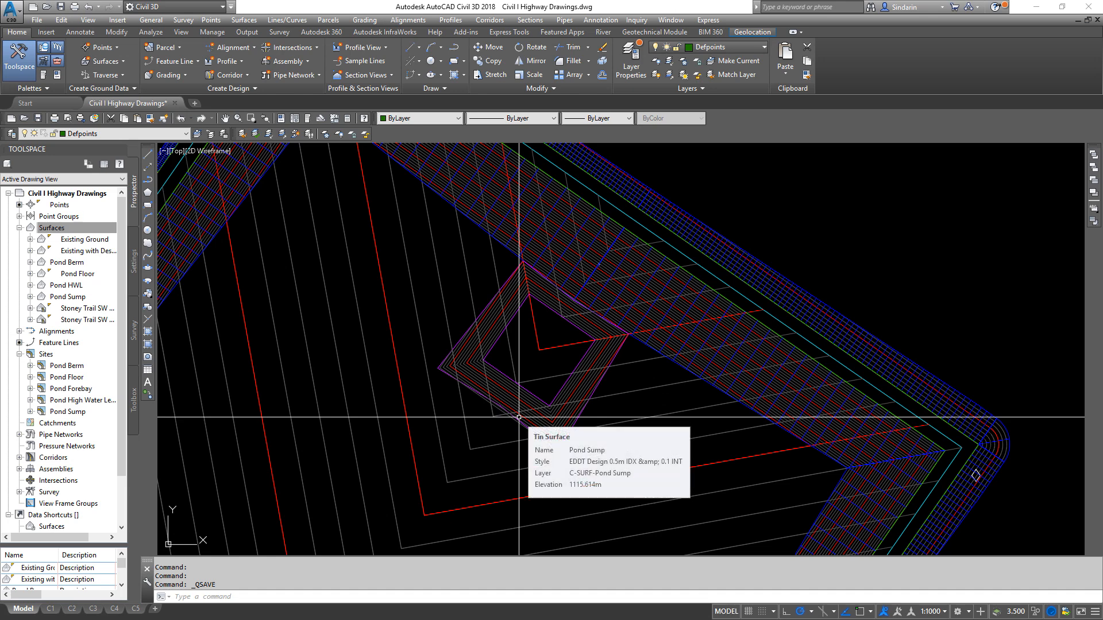
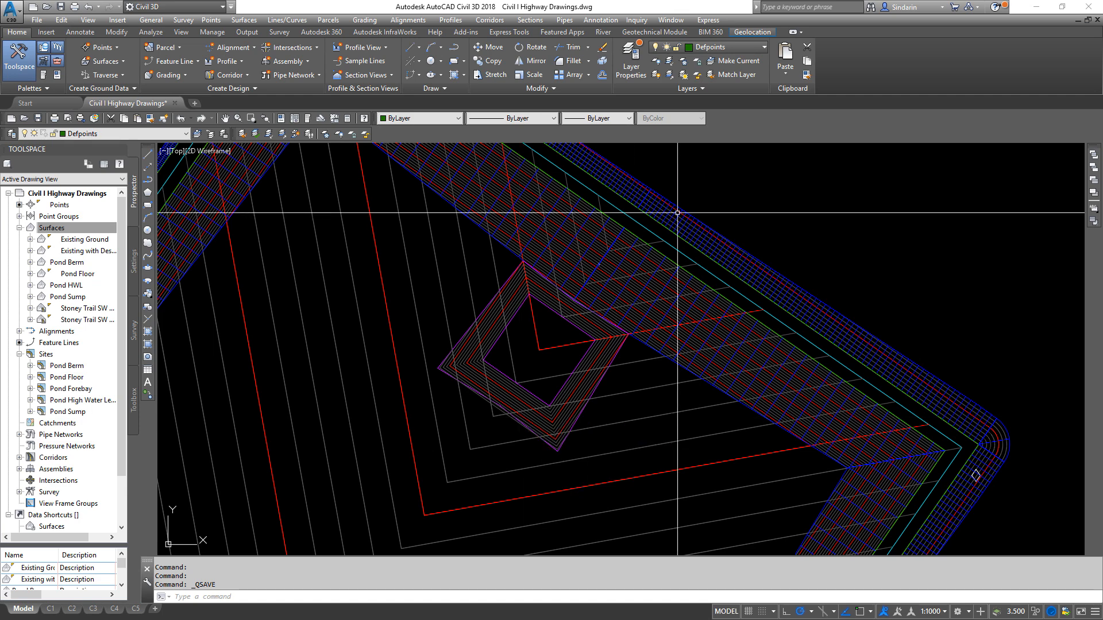
- Freeze the layers of the Pond Berm surface, the Pond Floor surface and the Pond Berm grading around the sump
left_click(325, 135)
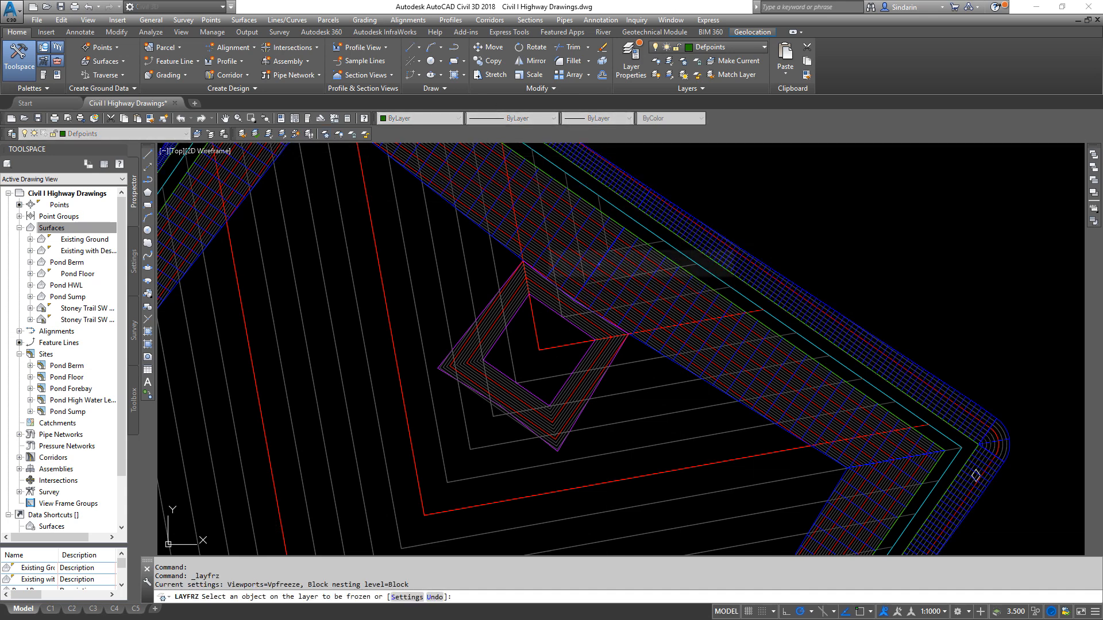
left_click(526, 240)
left_click(521, 240)
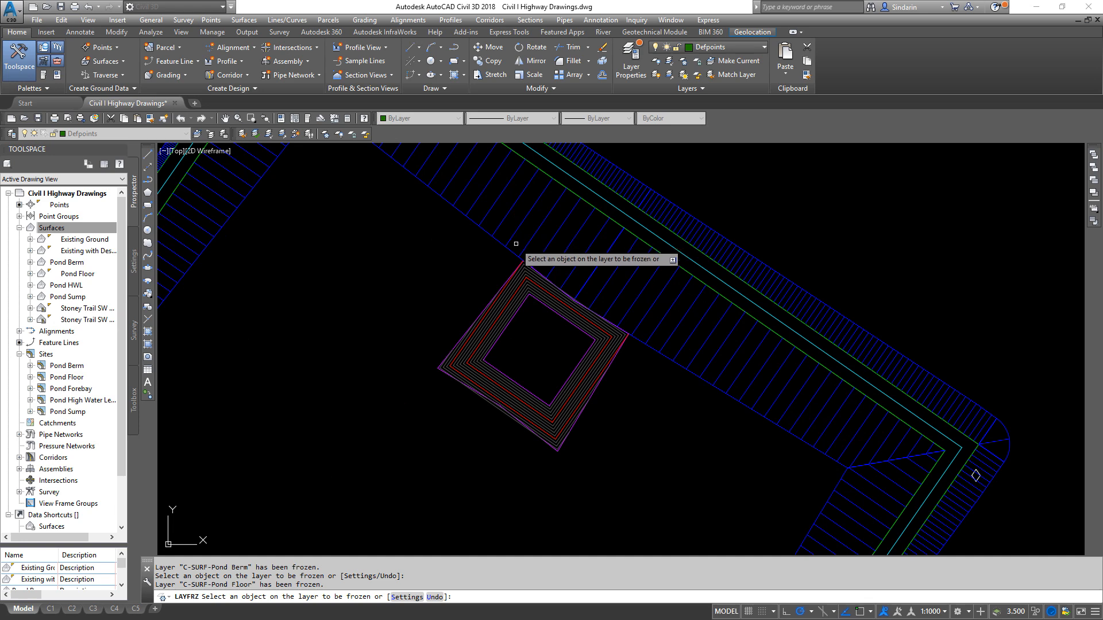
left_click(519, 243)
right_click(689, 362)
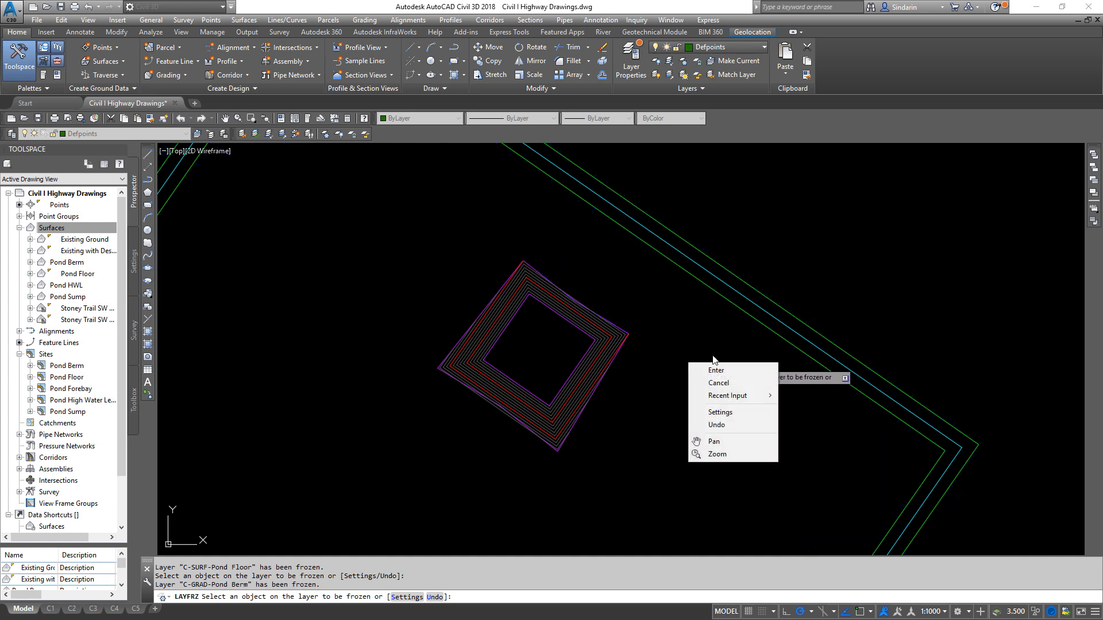
left_click(713, 368)
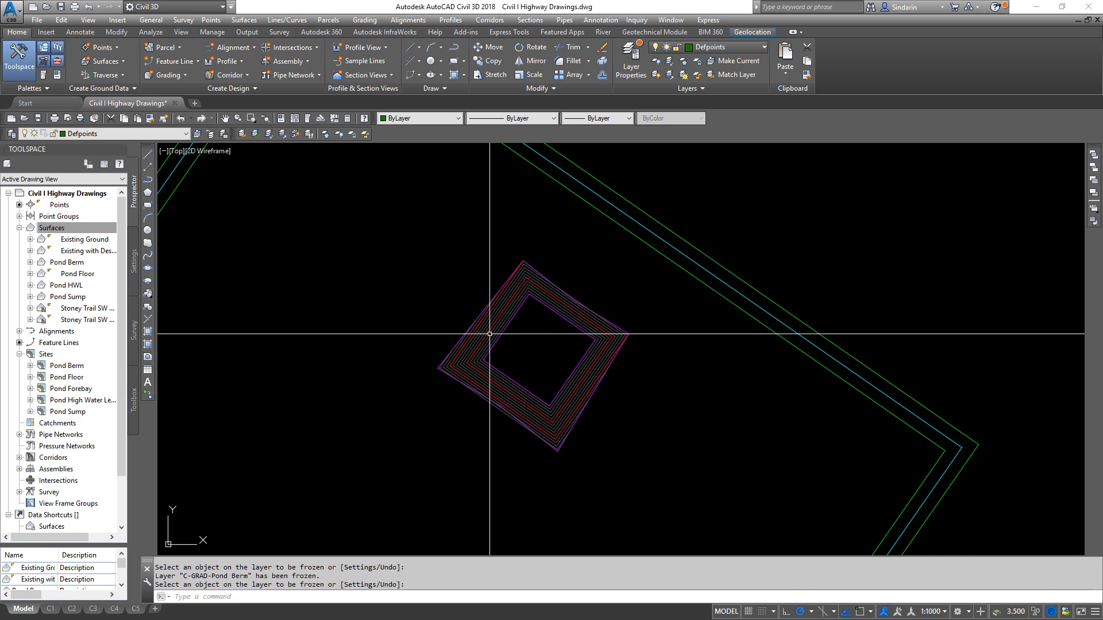
- Turn on the Triangles component in the Pond Sump surface's style, EDDT Design 0.5m IDX & 0.1 INT
left_click(490, 330)
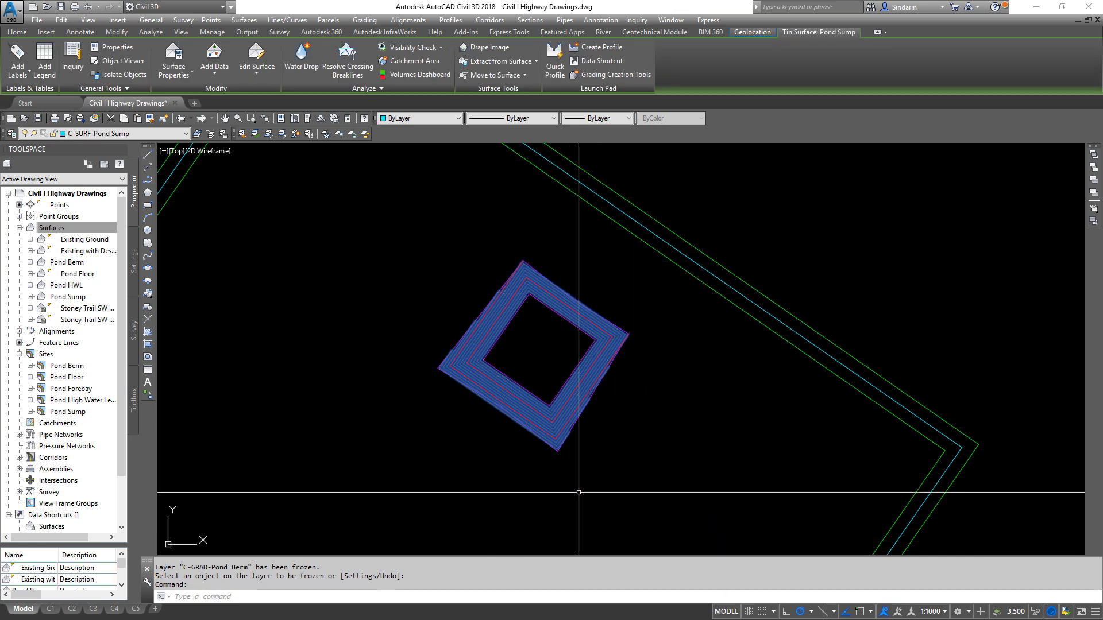
mouse_move(618, 404)
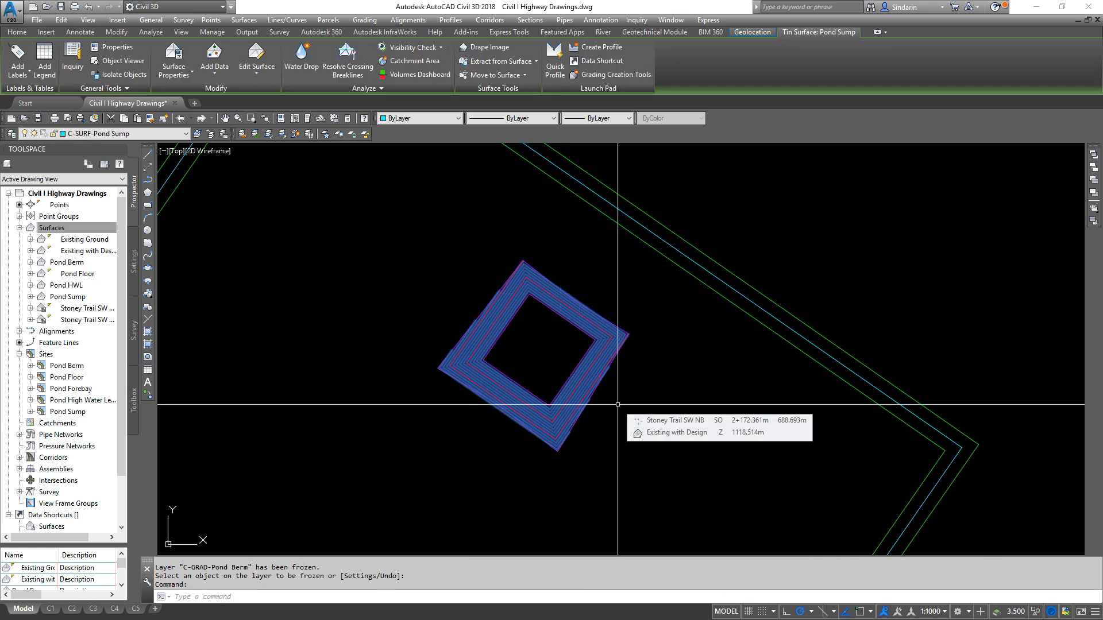
mouse_move(498, 276)
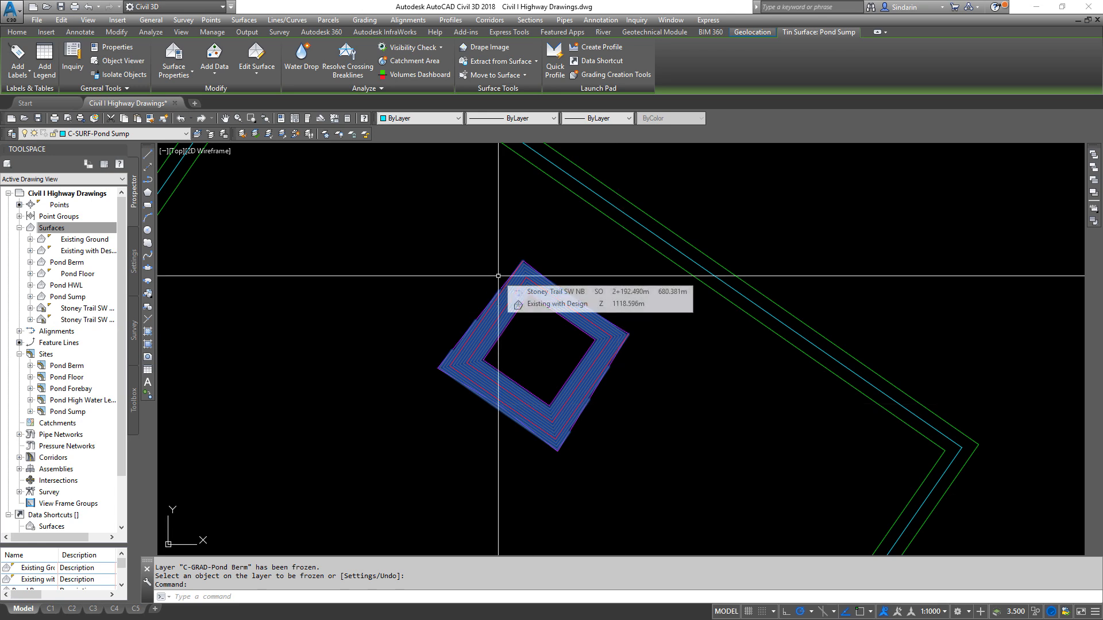
right_click(553, 261)
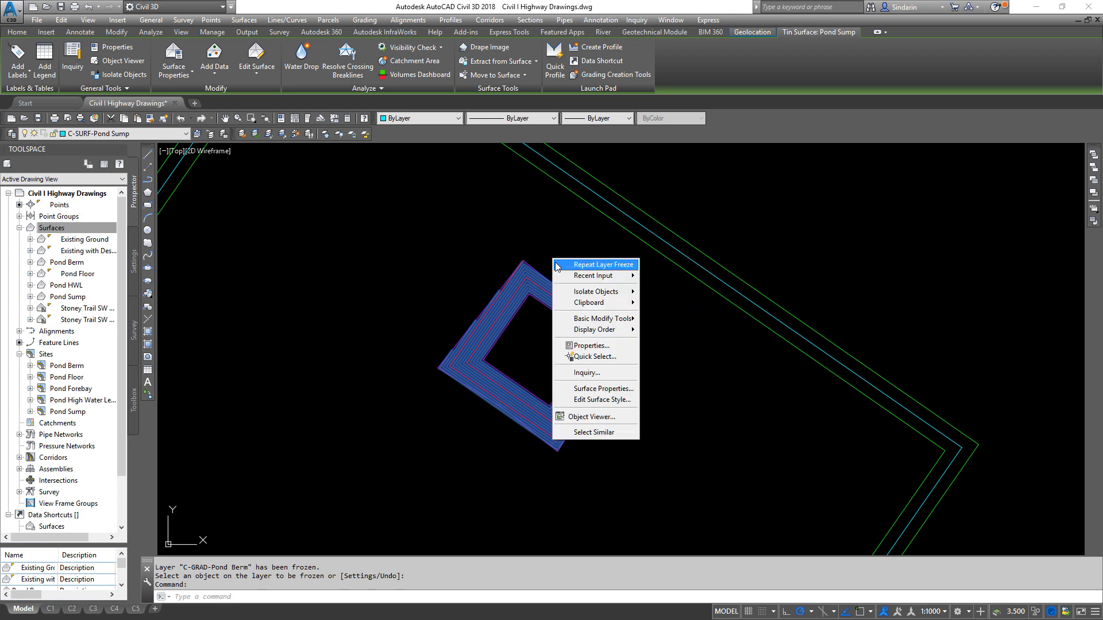
left_click(616, 402)
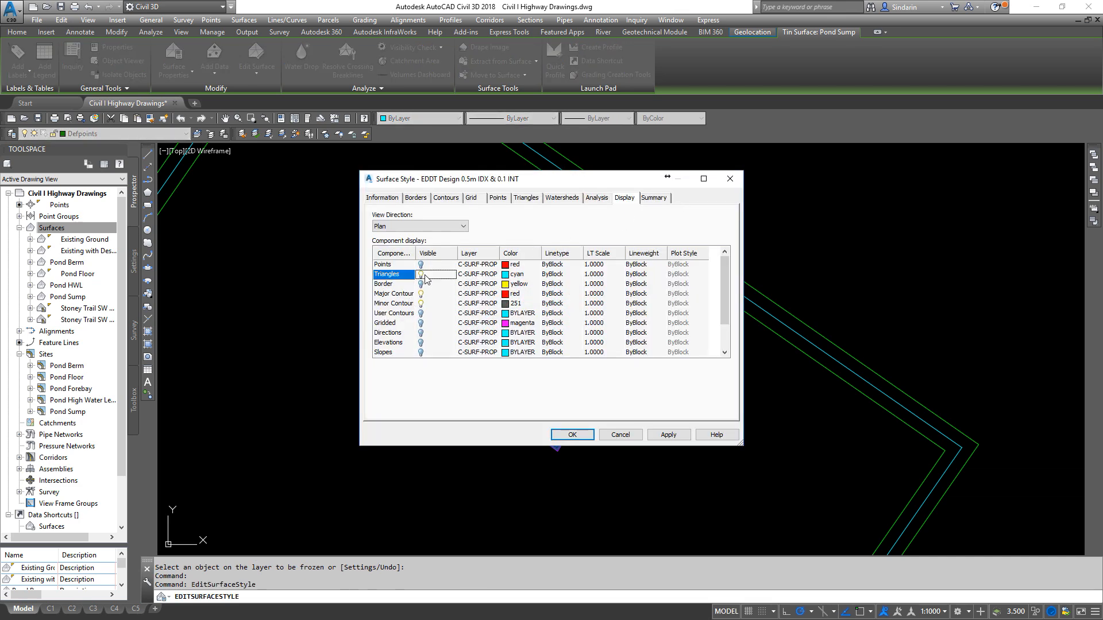
left_click(572, 434)
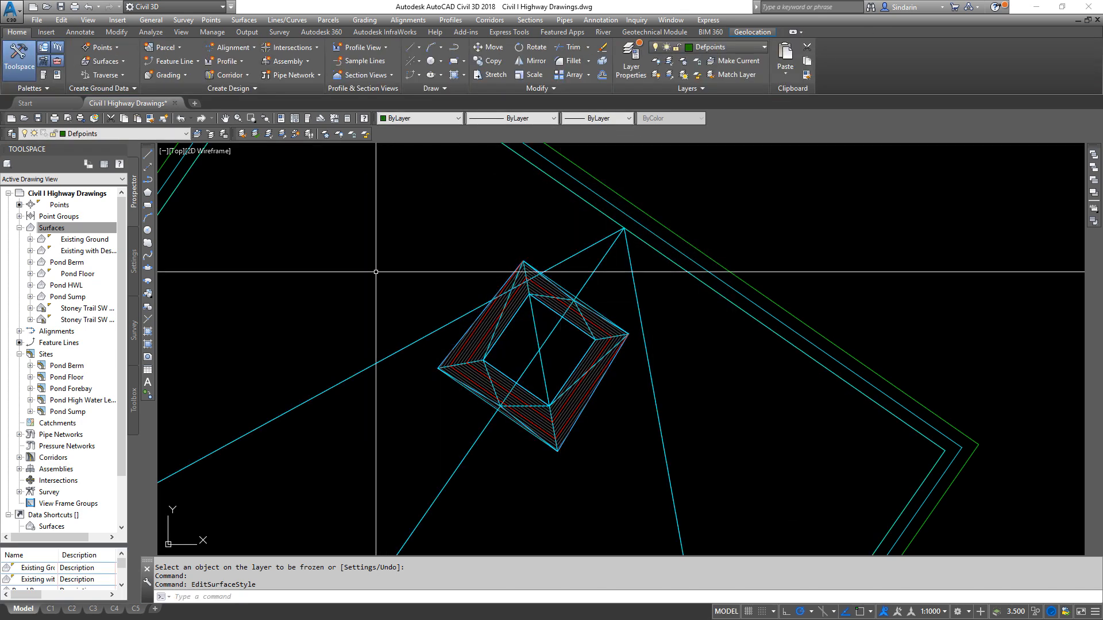
- Freeze the Pond HWL surface's layer, whose large triangles cross the sump
scroll(700, 472, "down", 3)
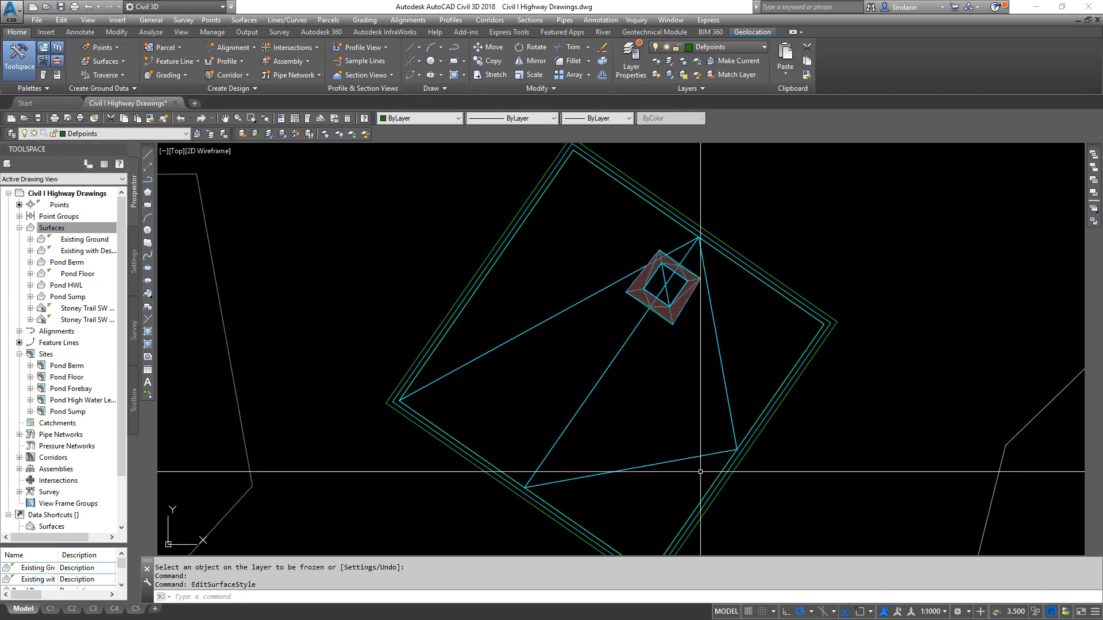
left_click(326, 135)
scroll(772, 245, "up", 3)
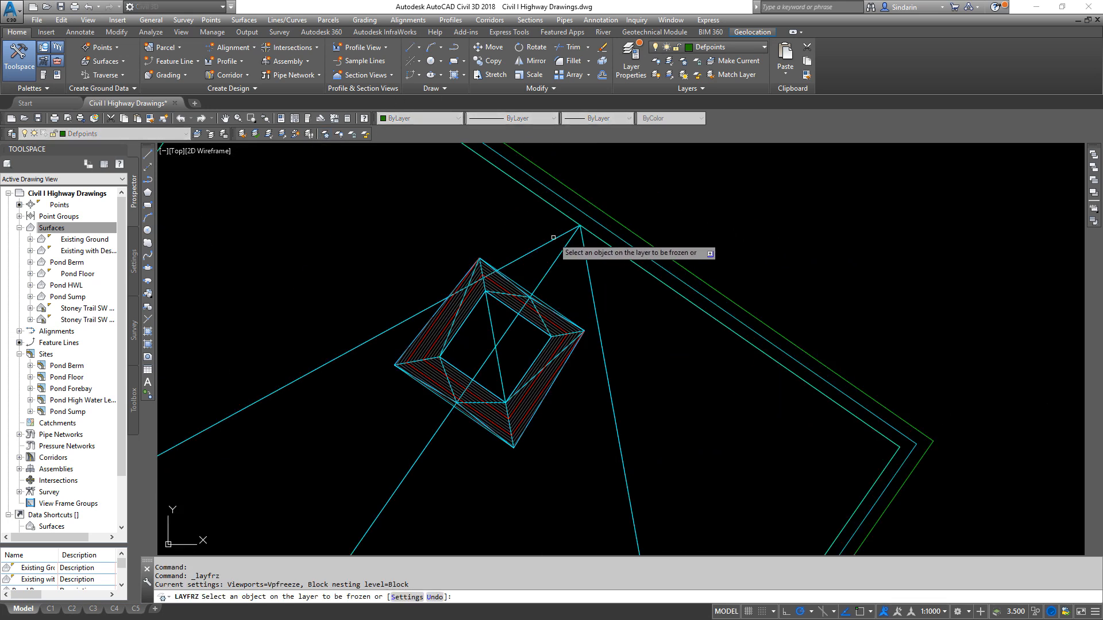
left_click(553, 237)
middle_click_drag(553, 280, 664, 316)
right_click(662, 299)
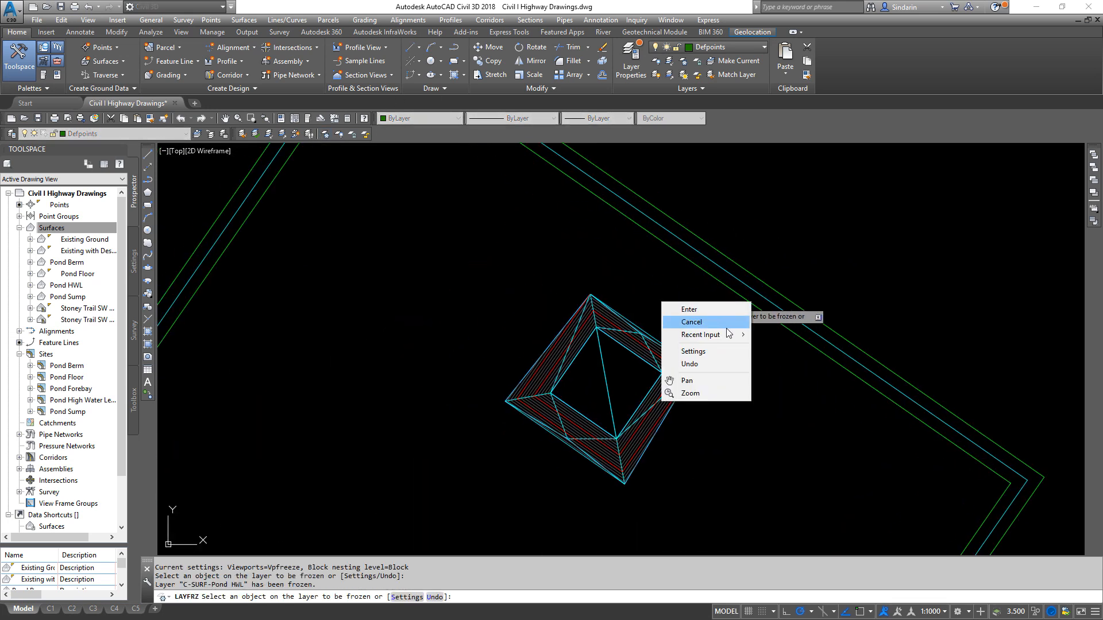
left_click(699, 312)
- Send the Pond Sump surface behind its feature lines and examine the triangulation along the sump's outer edges
left_click(664, 360)
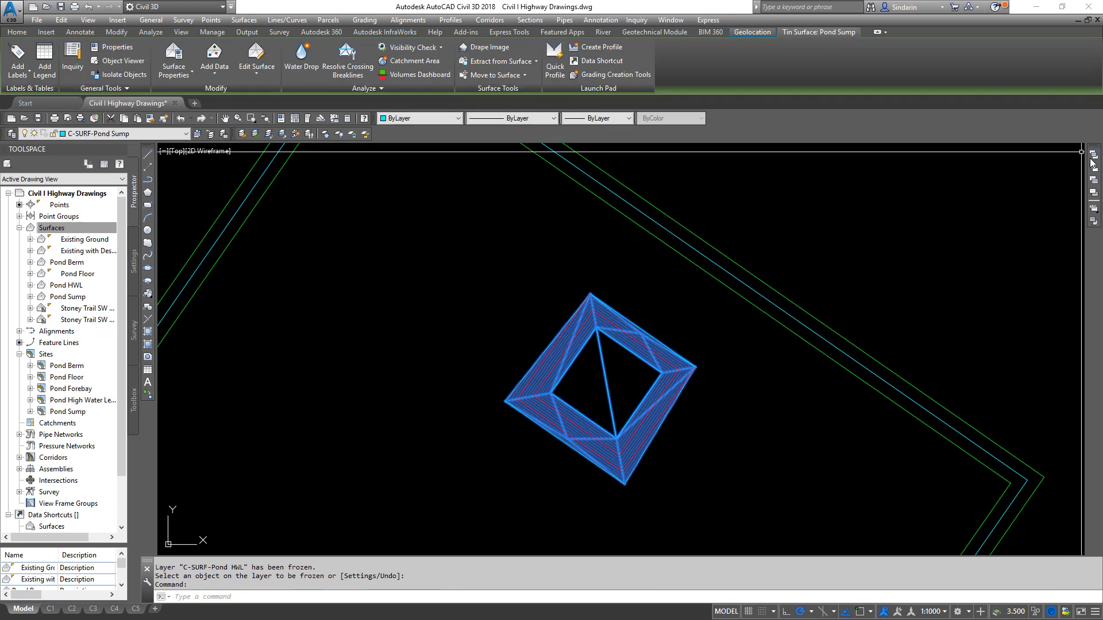
key("Escape")
key("Escape")
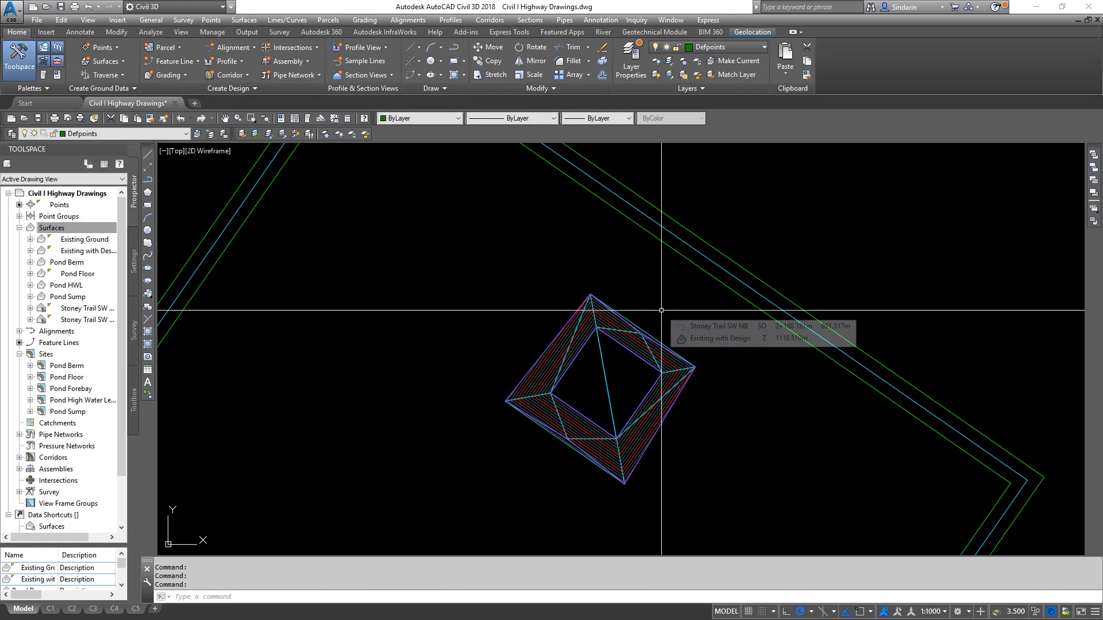
scroll(676, 393, "up", 5)
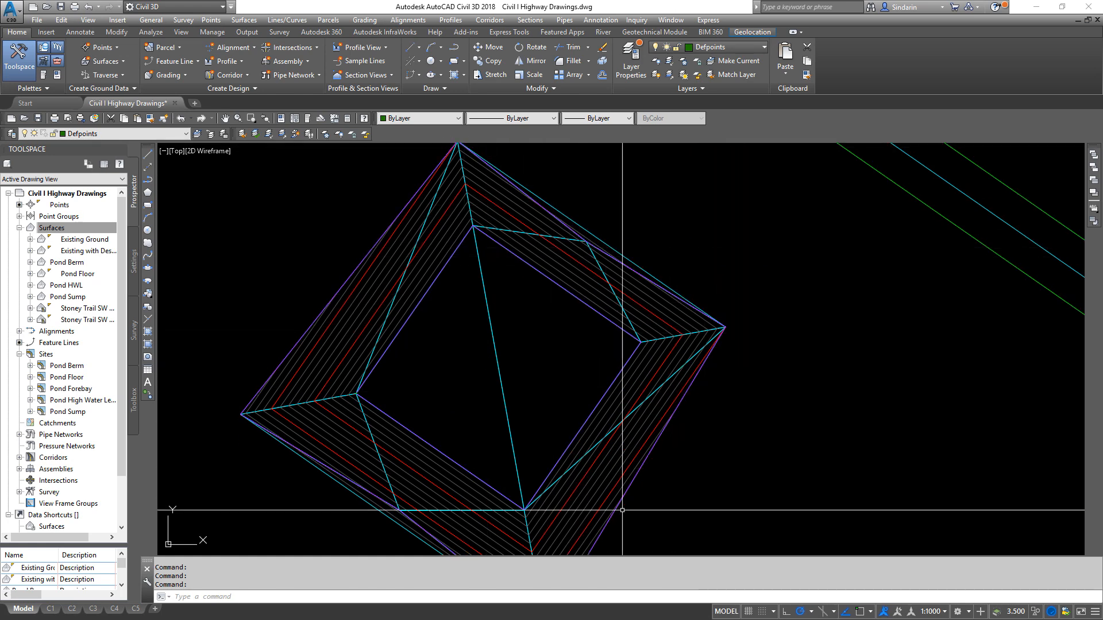
middle_click_drag(622, 510, 702, 305)
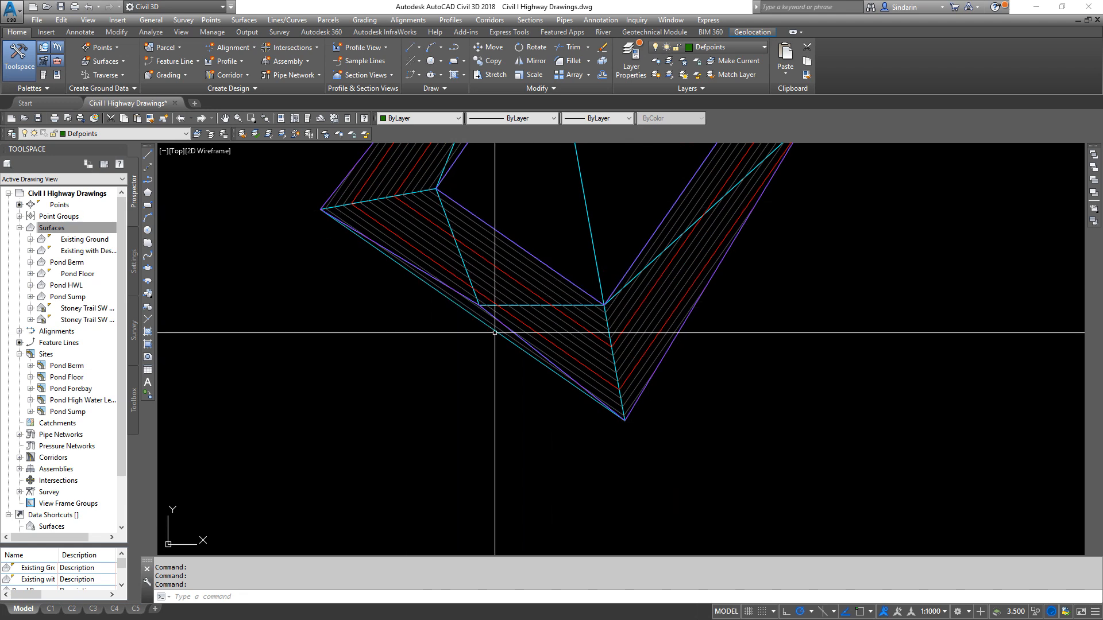
middle_click_drag(510, 304, 486, 390)
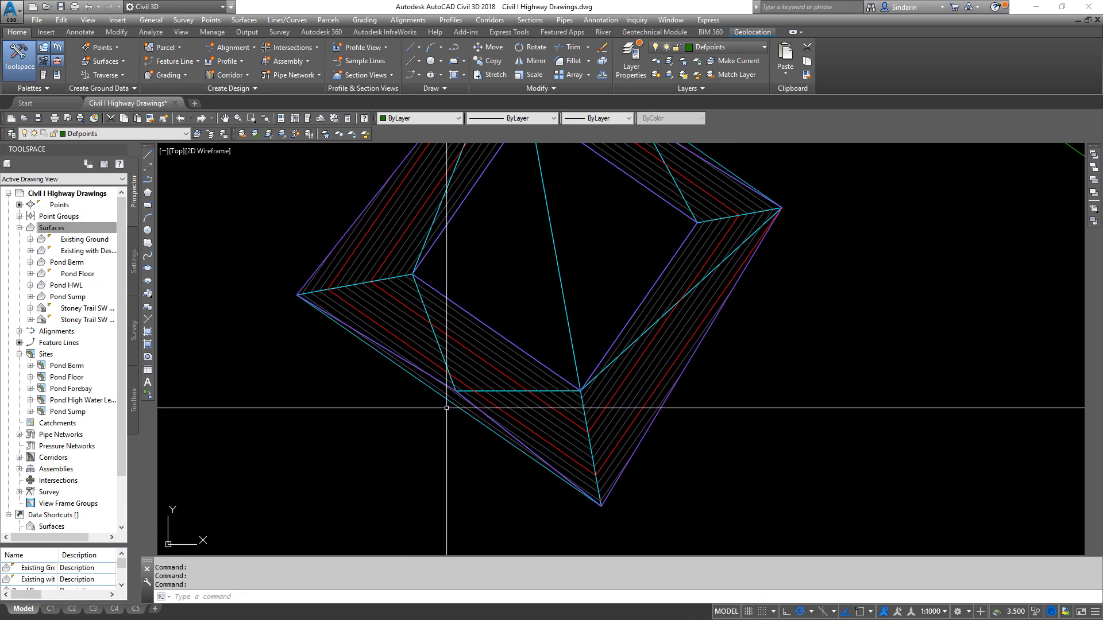
middle_click_drag(675, 203, 625, 324)
mouse_move(613, 259)
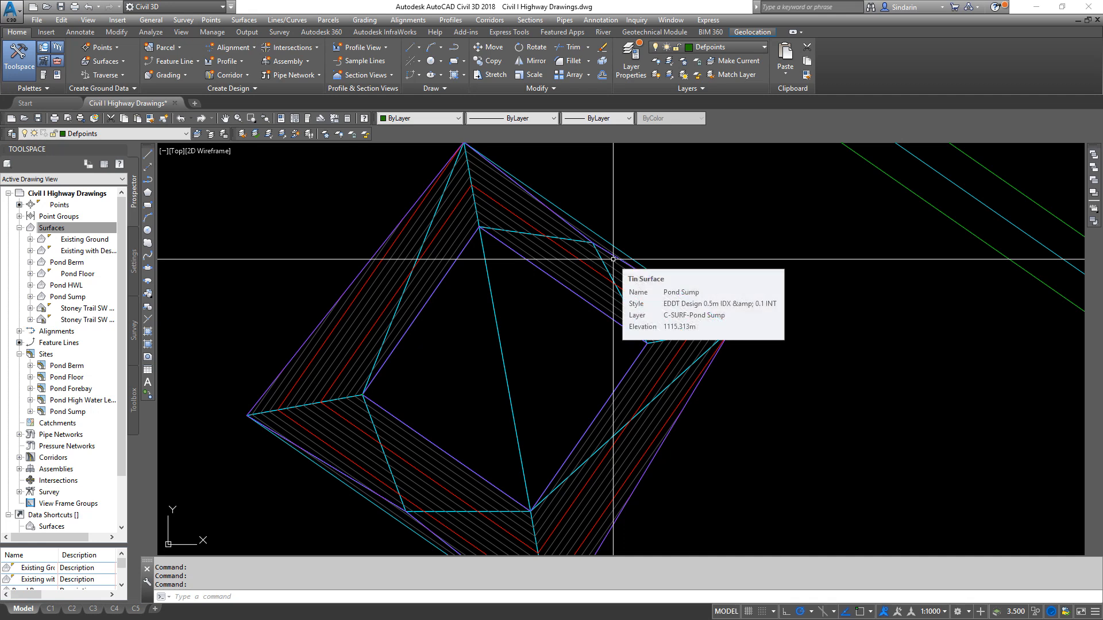
- Delete the two Pond Sump surface edges lying outside the outer feature line, on the sump's northeast and southwest sides
double_click(69, 297)
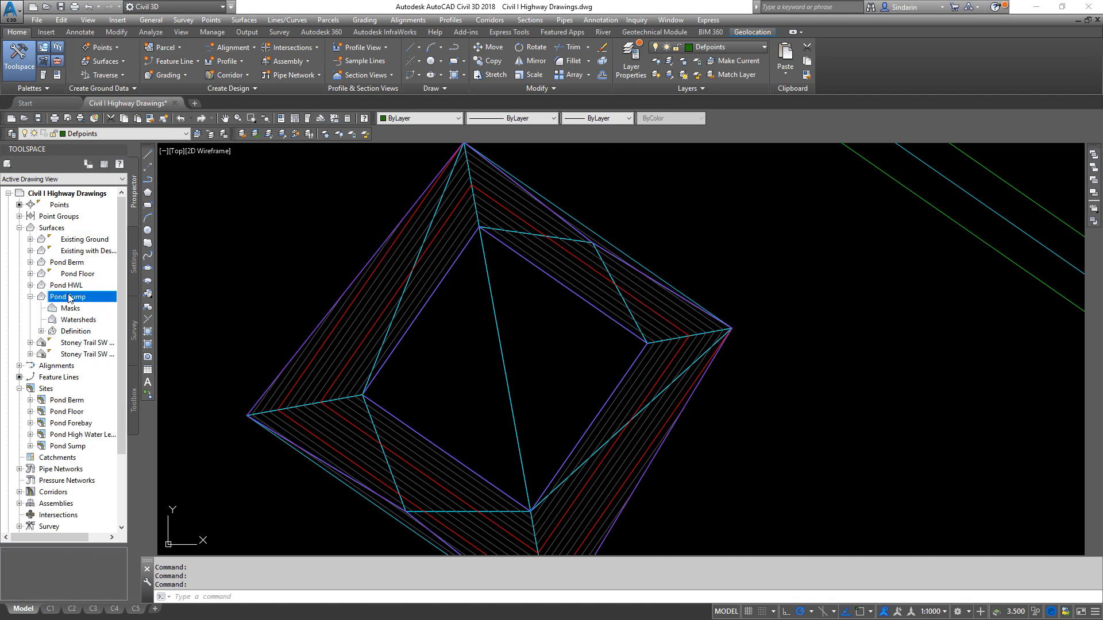
double_click(70, 332)
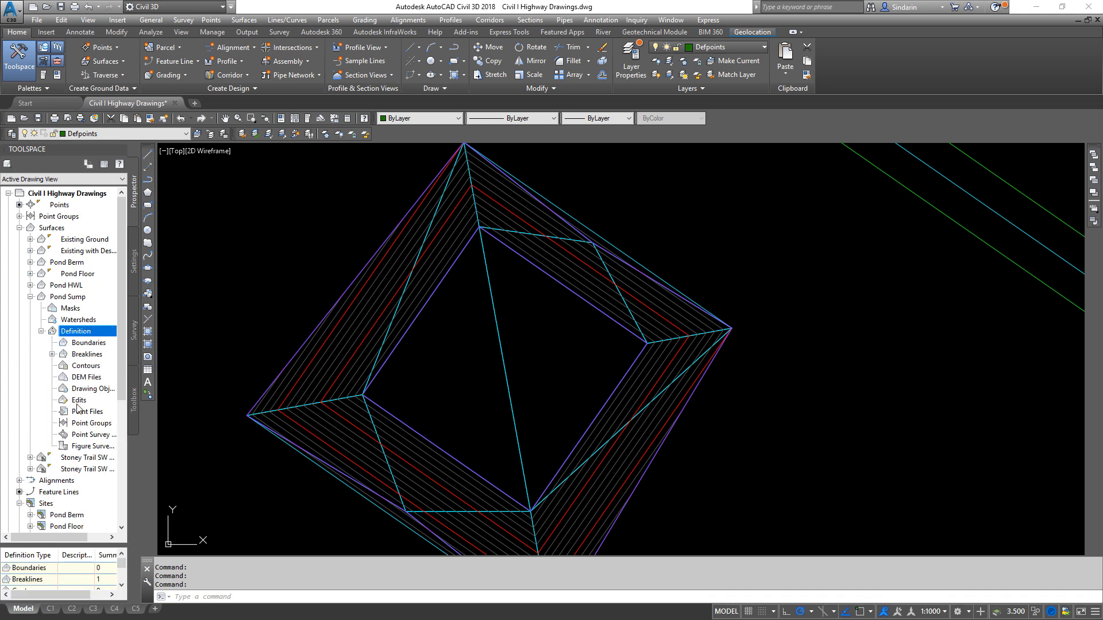
right_click(78, 401)
left_click(138, 416)
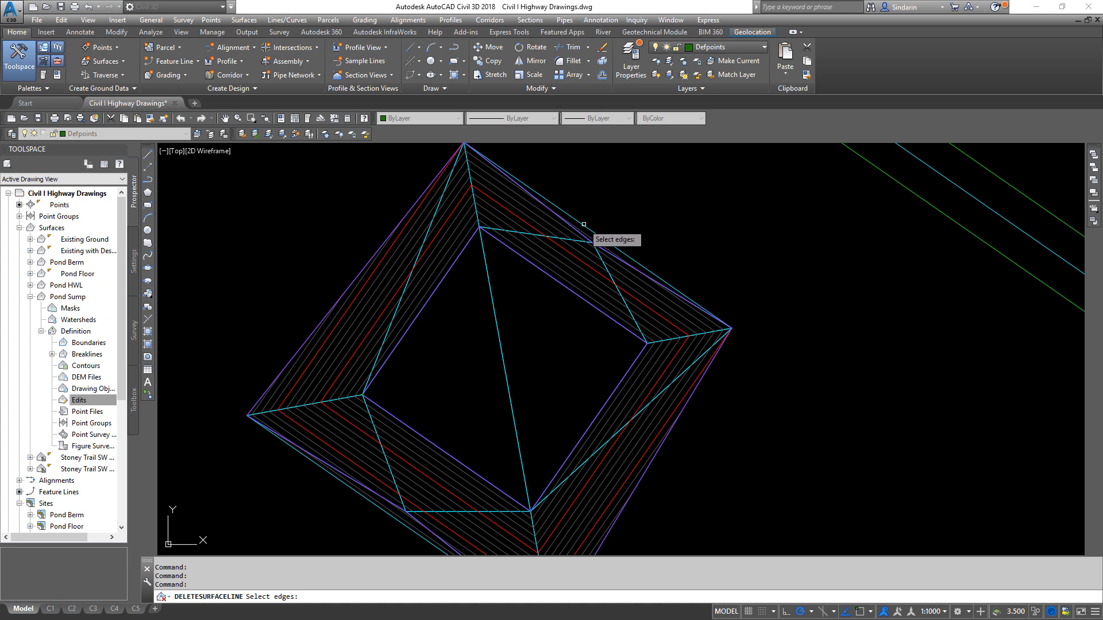
left_click(583, 225)
middle_click_drag(448, 508, 538, 379)
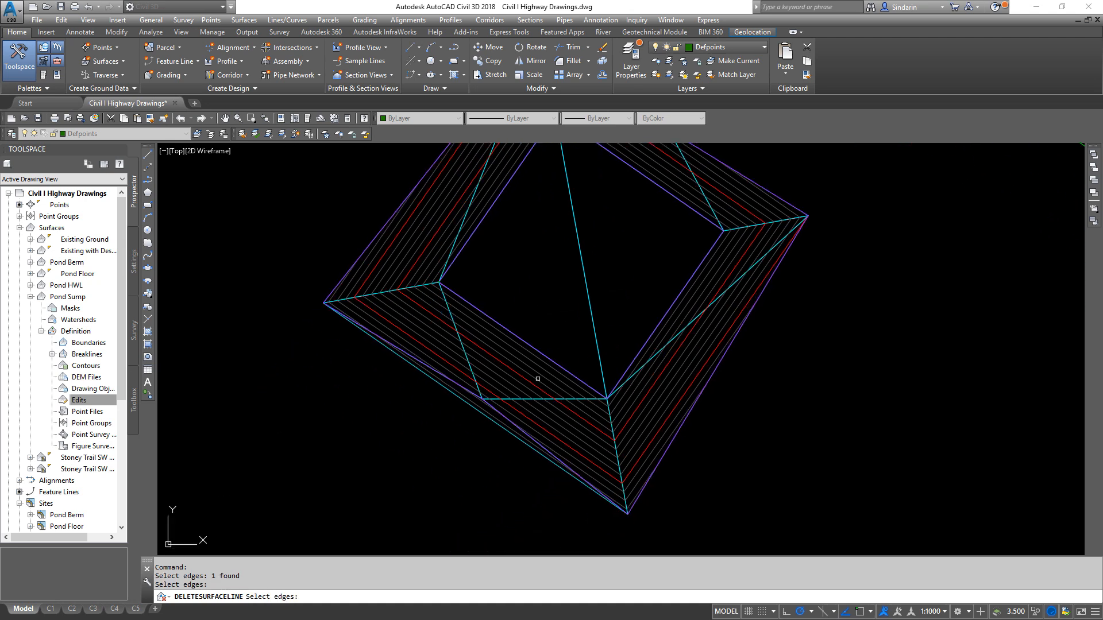
left_click(465, 409)
left_click(465, 402)
left_click(461, 402)
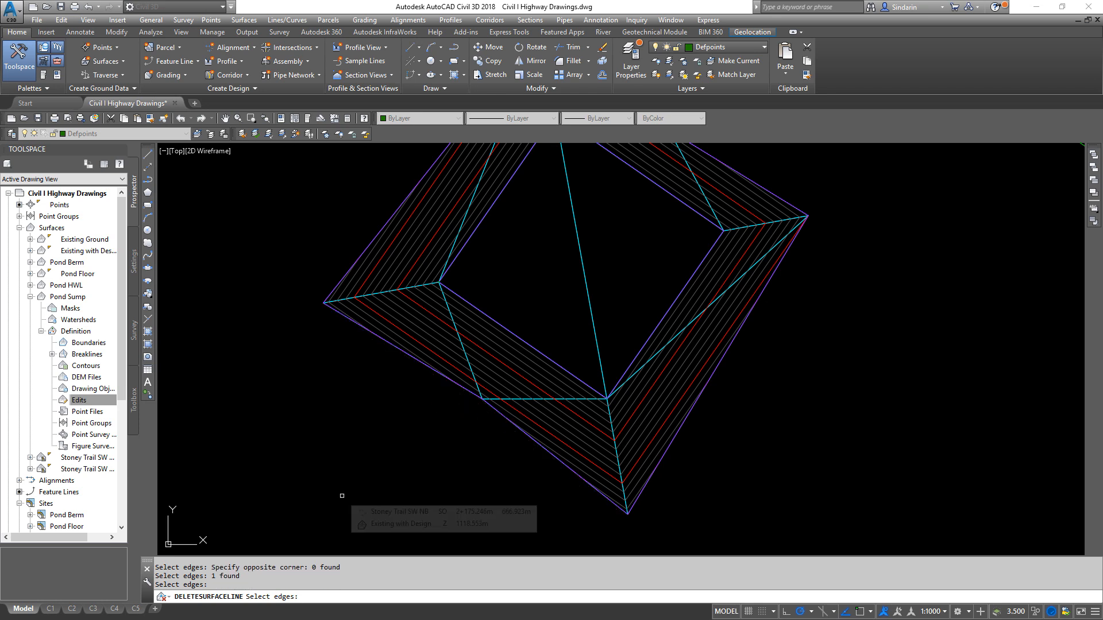
key("Return")
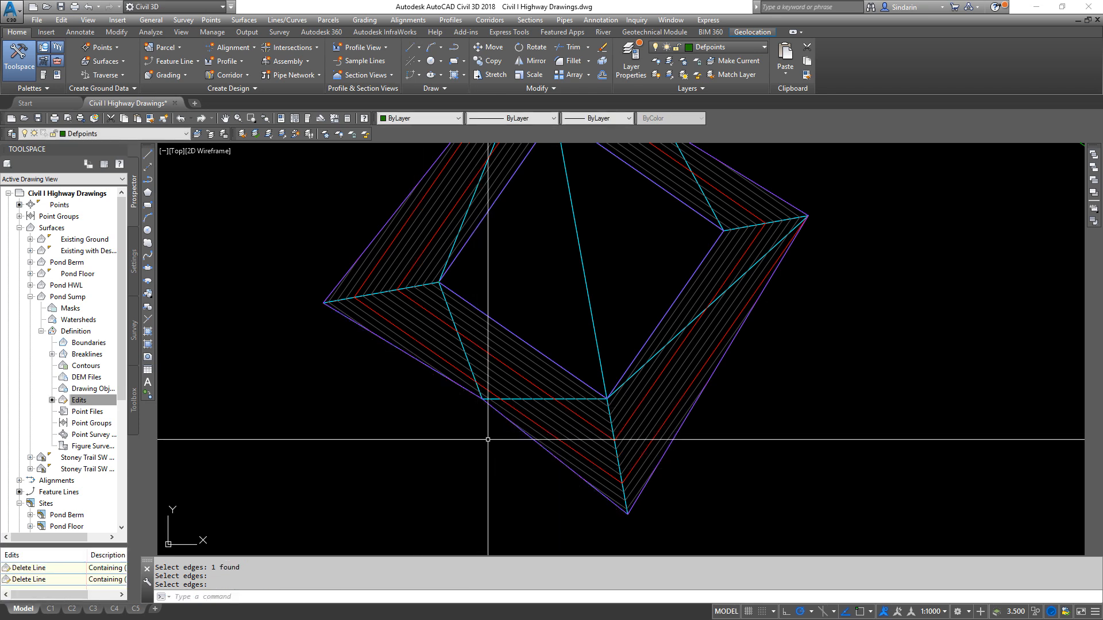
- Restore the previous layer states so the frozen Pond HWL, Pond Berm and Pond Floor layers are thawed
scroll(494, 442, "down", 4)
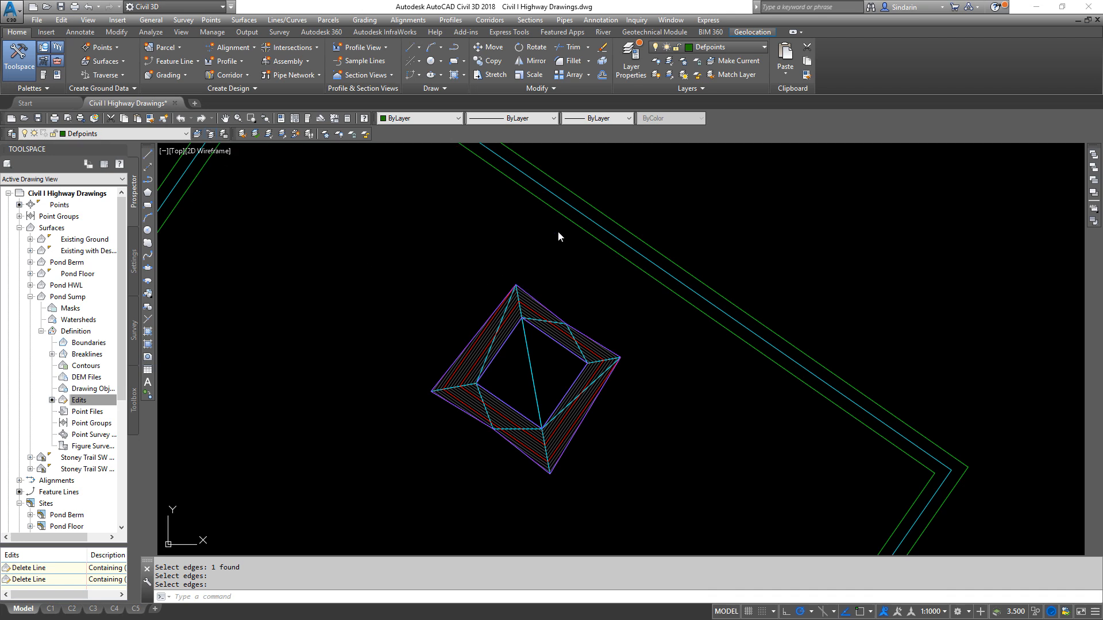
left_click(222, 134)
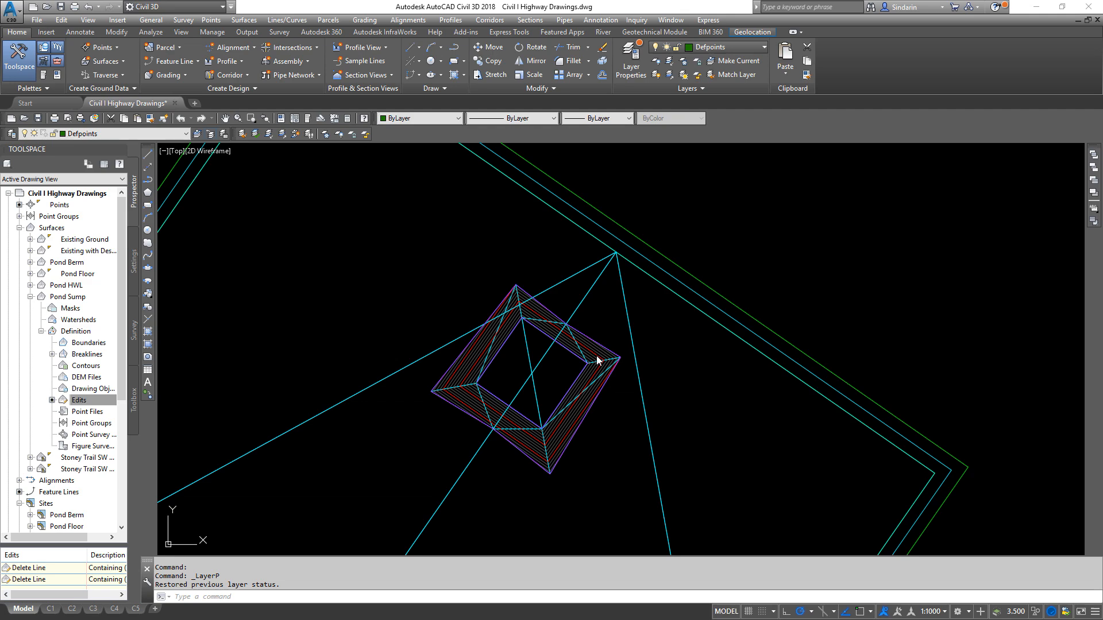
scroll(591, 354, "up", 2)
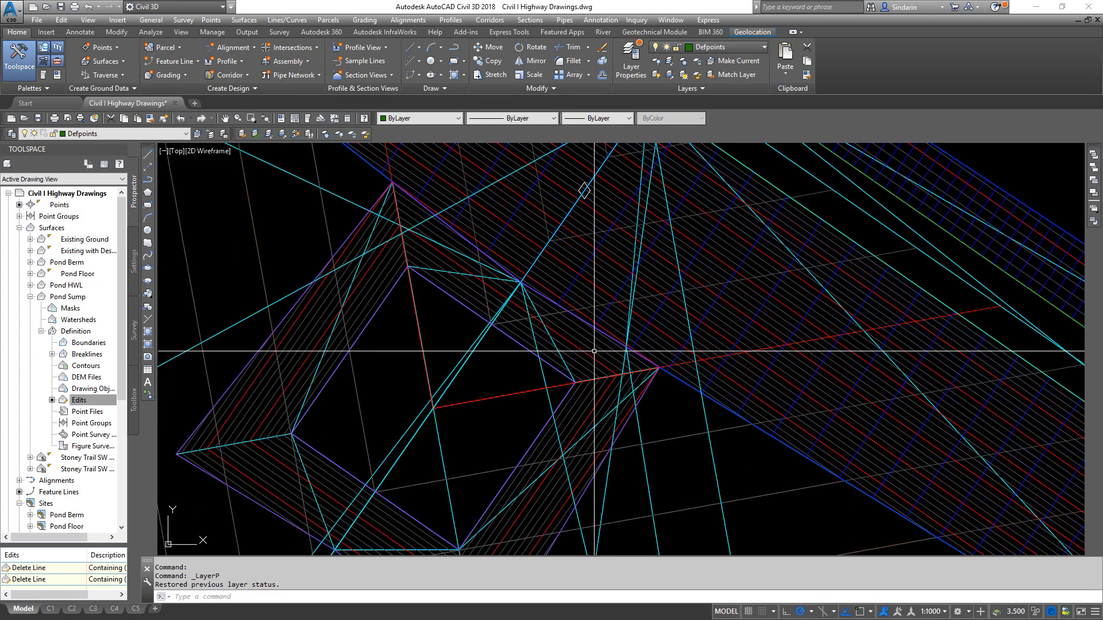
scroll(791, 282, "down", 2)
scroll(701, 319, "up", 4)
- Turn off the Triangles component in the Pond Sump surface's style, EDDT Design 0.5m IDX & 0.1 INT
left_click(704, 315)
right_click(706, 312)
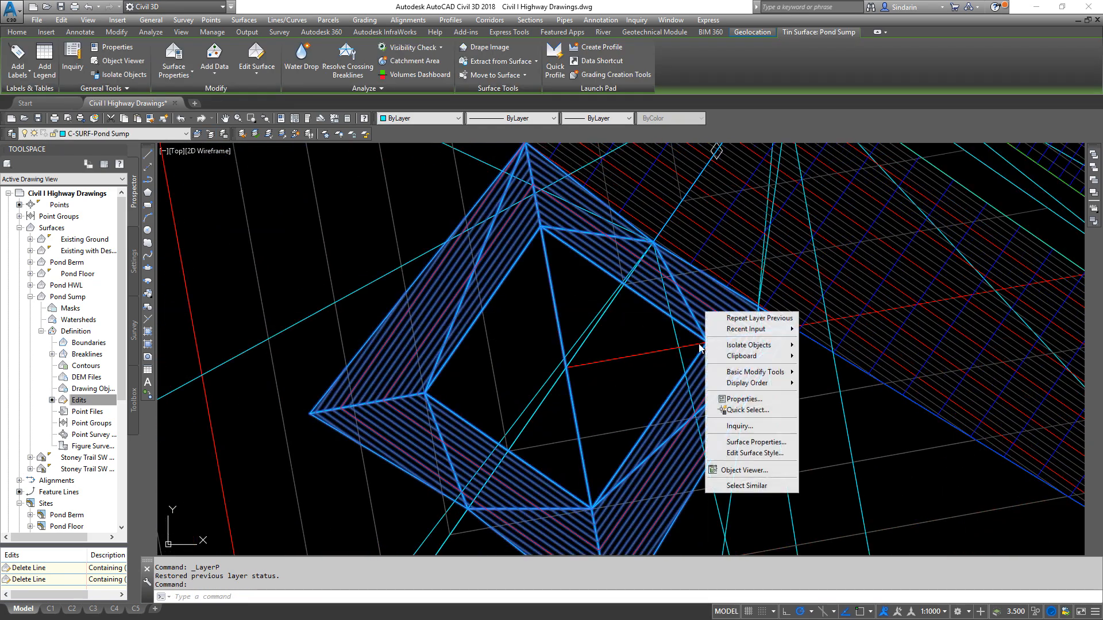
left_click(756, 453)
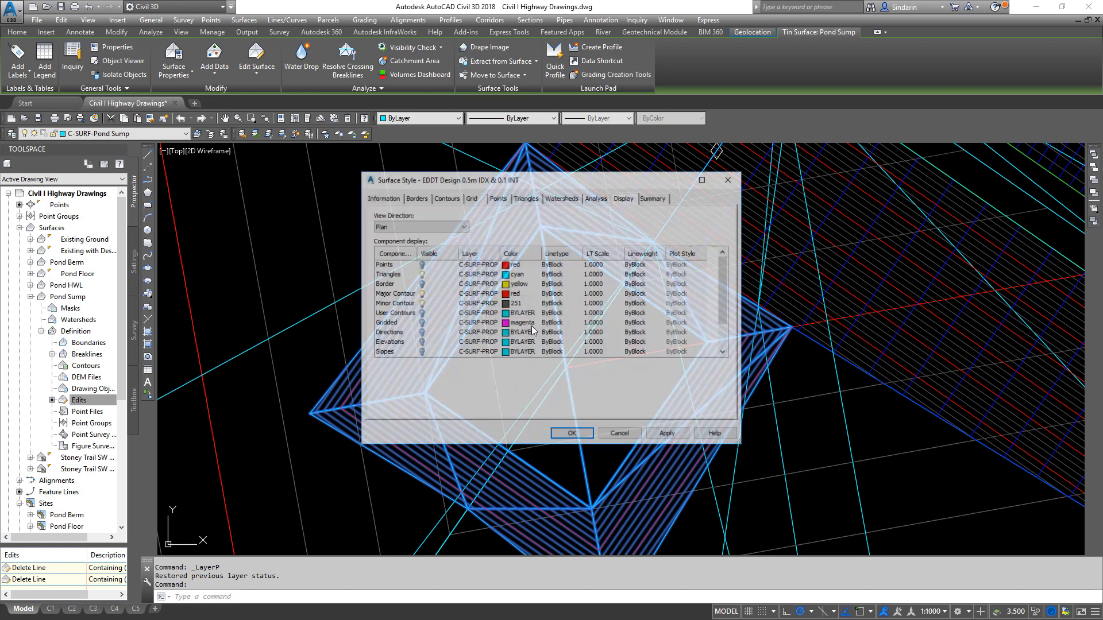
left_click(572, 435)
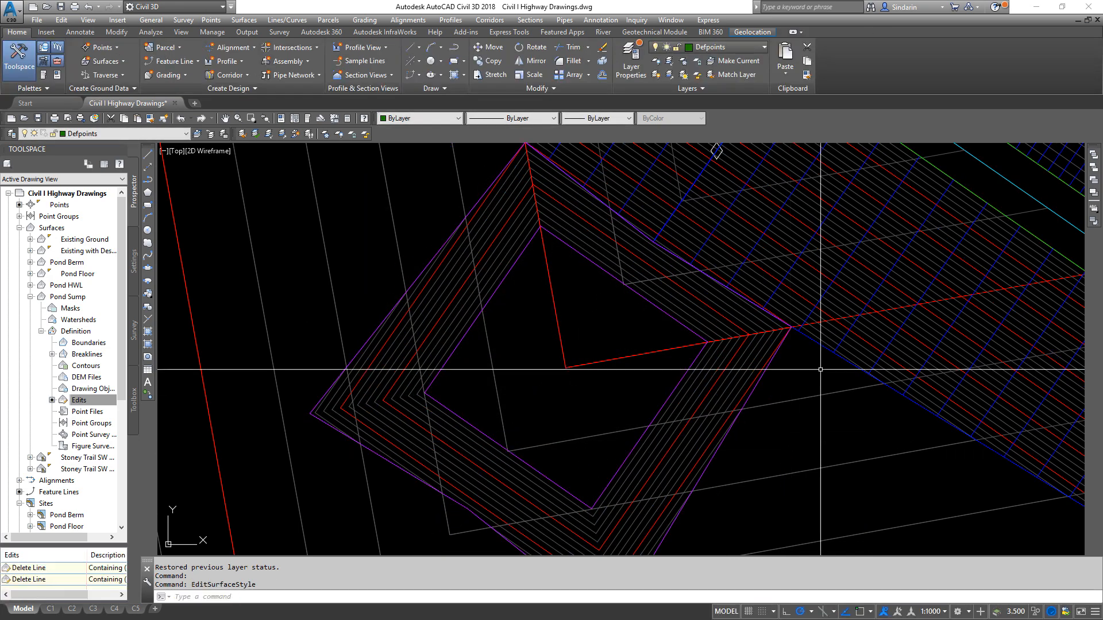
scroll(899, 291, "down", 5)
scroll(899, 291, "up", 2)
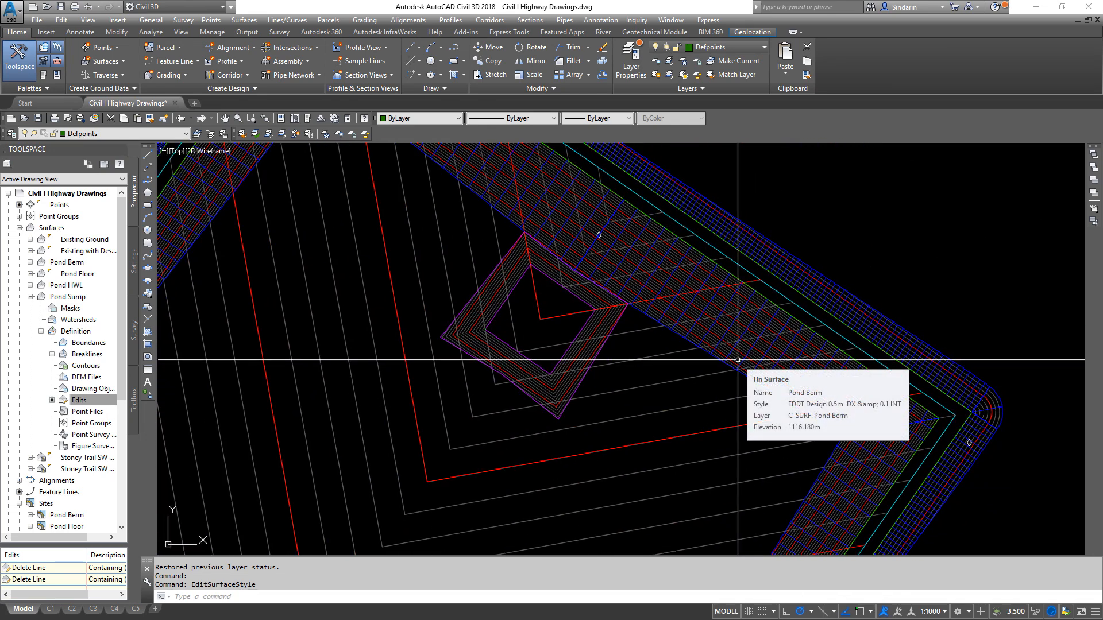
scroll(738, 360, "down", 3)
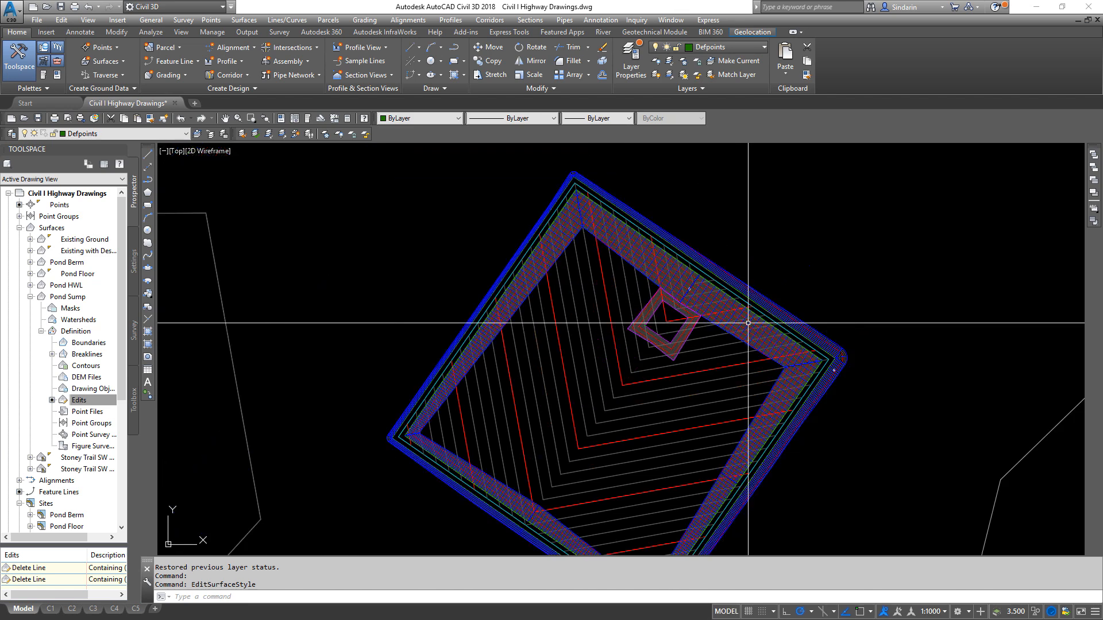
scroll(763, 352, "down", 1)
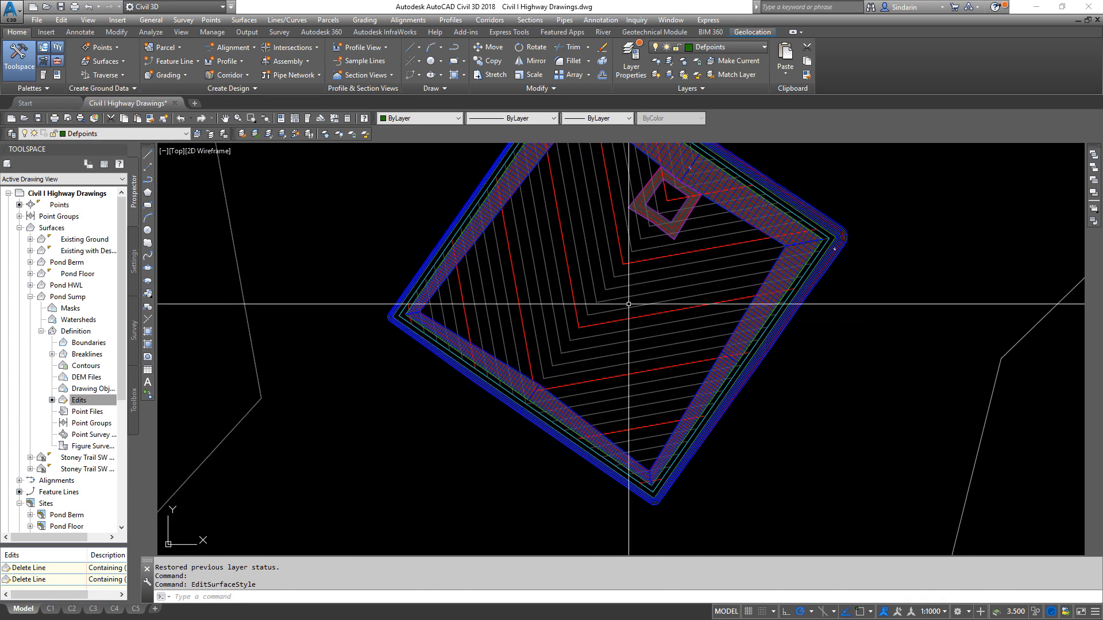
scroll(438, 333, "up", 1)
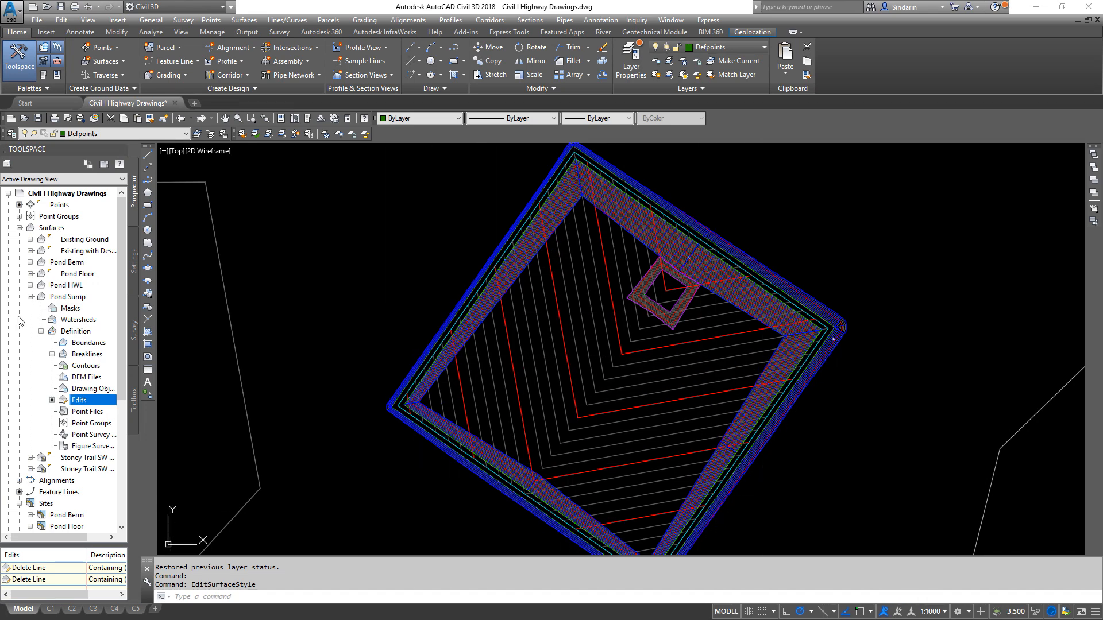
- Collapse the Pond Sump surface's tree entry and examine the contours along the pond's northwest side slope
left_click(30, 297)
middle_click_drag(524, 377, 531, 313)
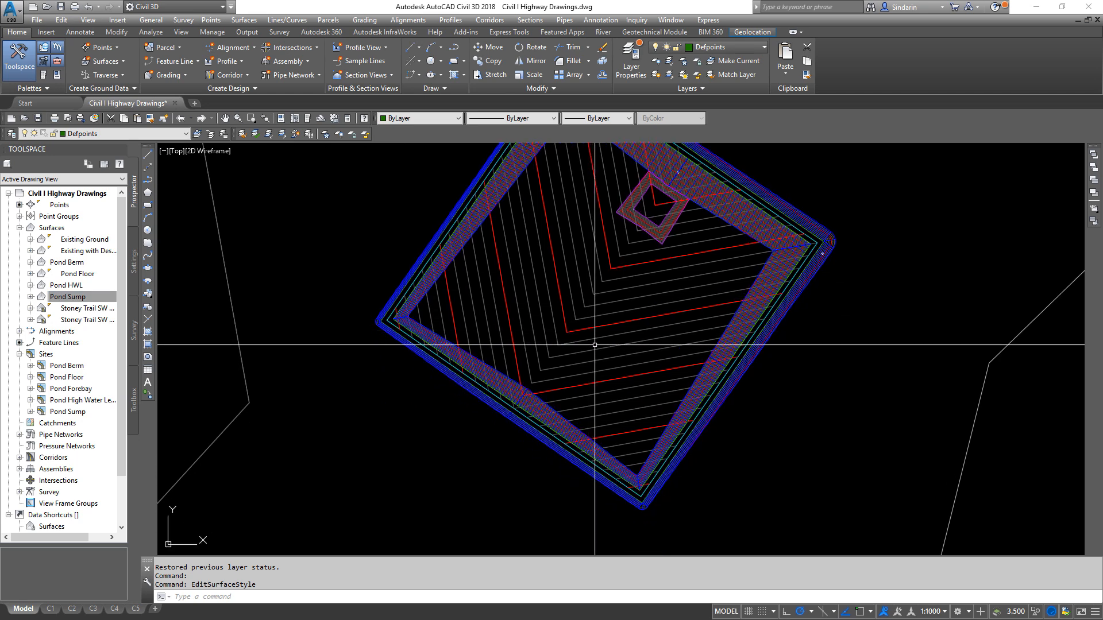
mouse_move(836, 354)
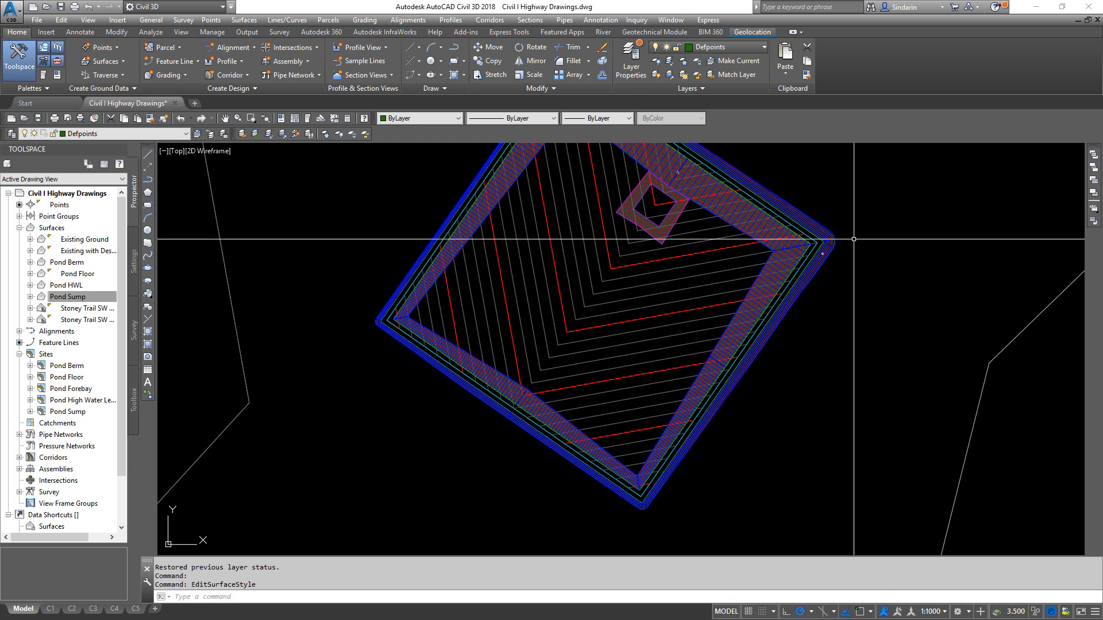
mouse_move(681, 273)
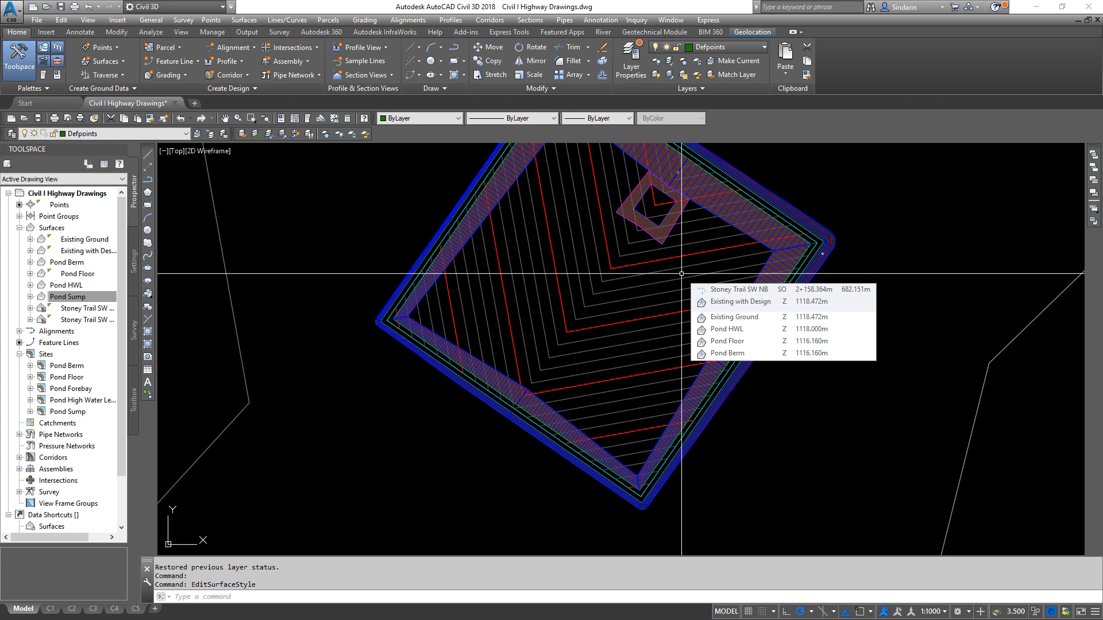
scroll(431, 283, "up", 5)
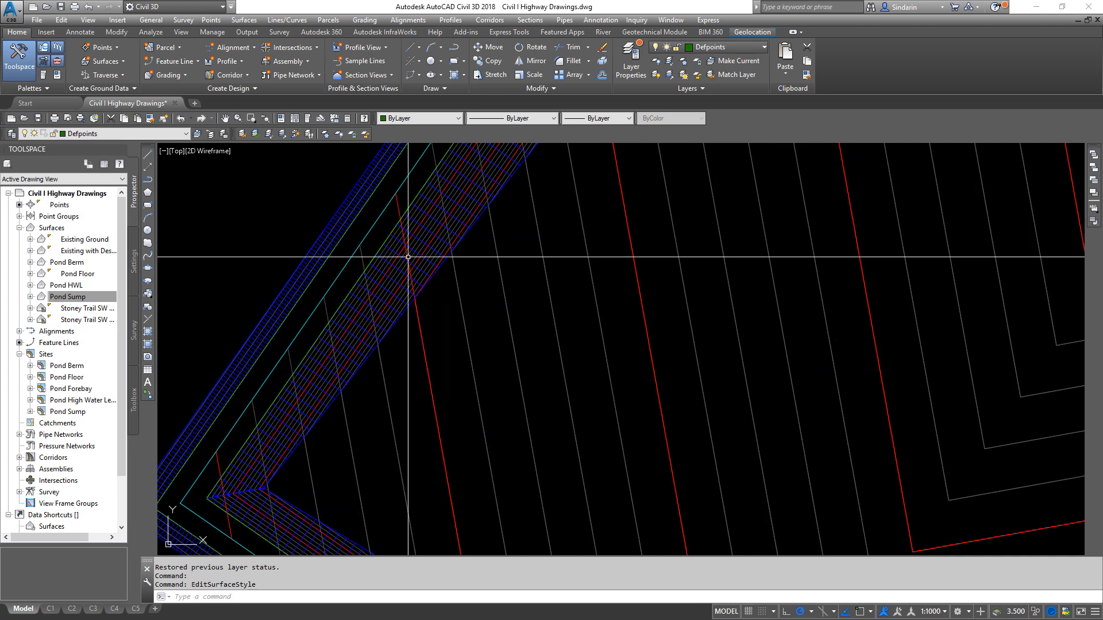
scroll(382, 277, "up", 3)
mouse_move(381, 277)
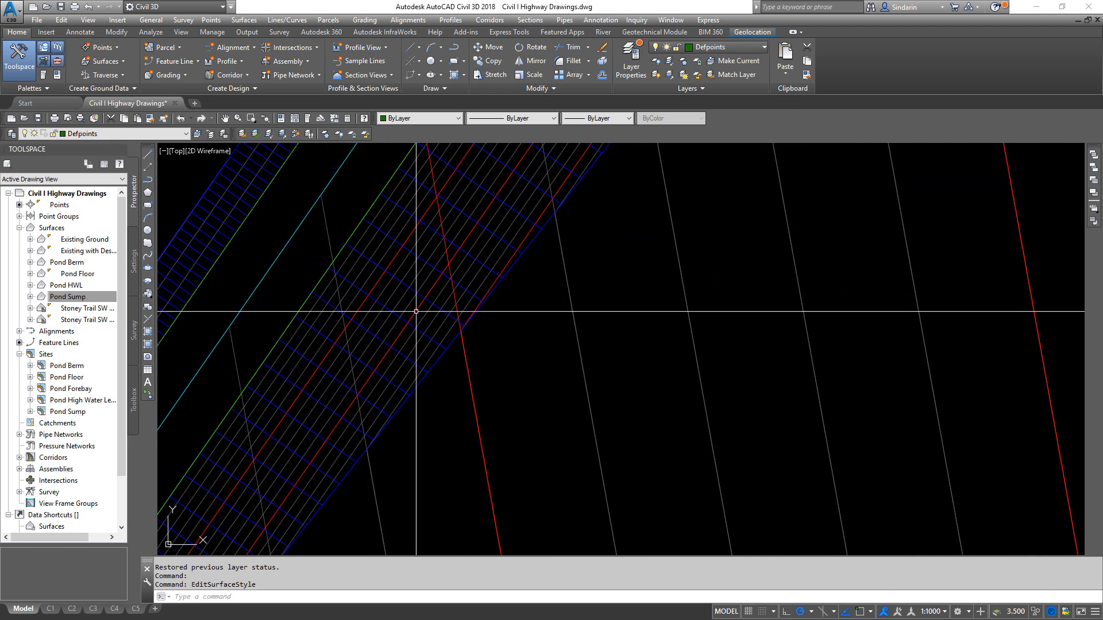
mouse_move(415, 311)
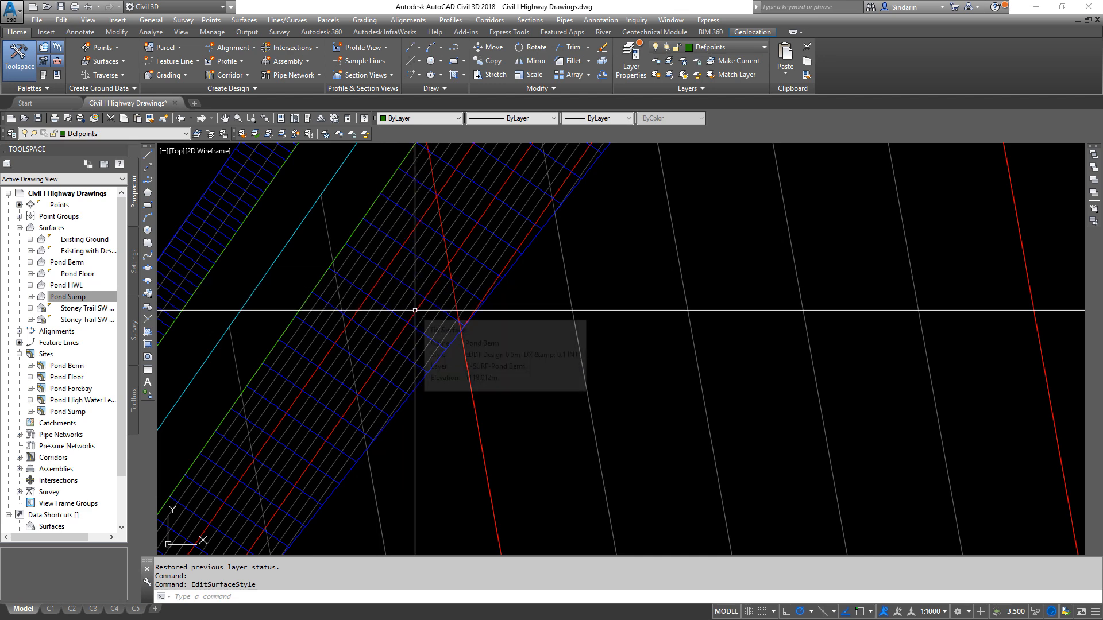
- Check the elevation of the red index contour midway up the Pond Berm's northwest side slope
right_click(415, 311)
left_click(567, 296)
left_click(568, 274)
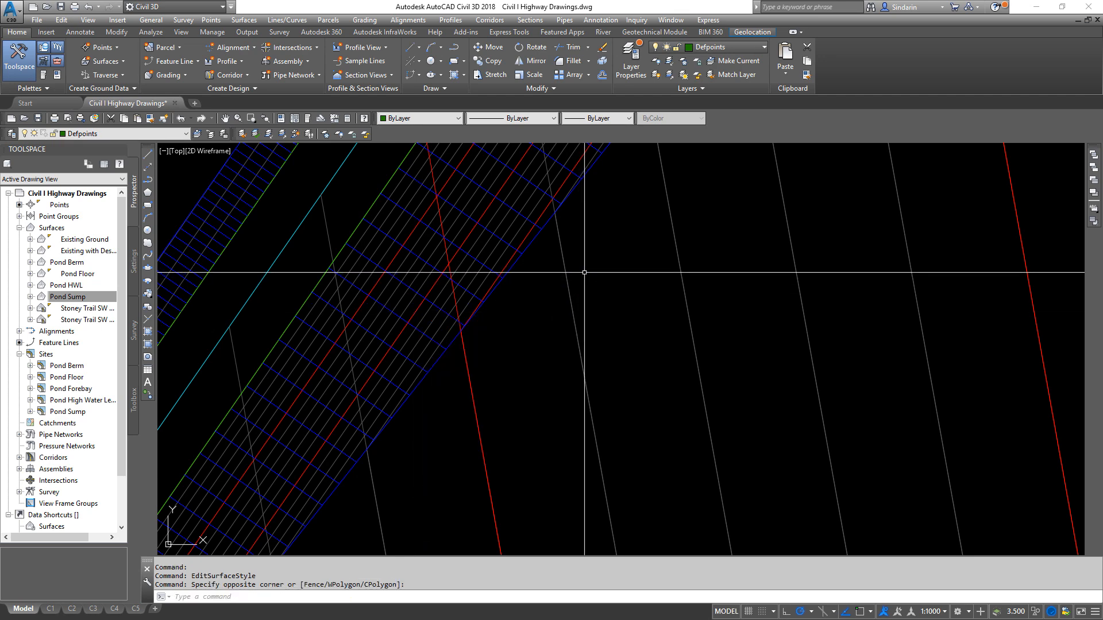
mouse_move(415, 311)
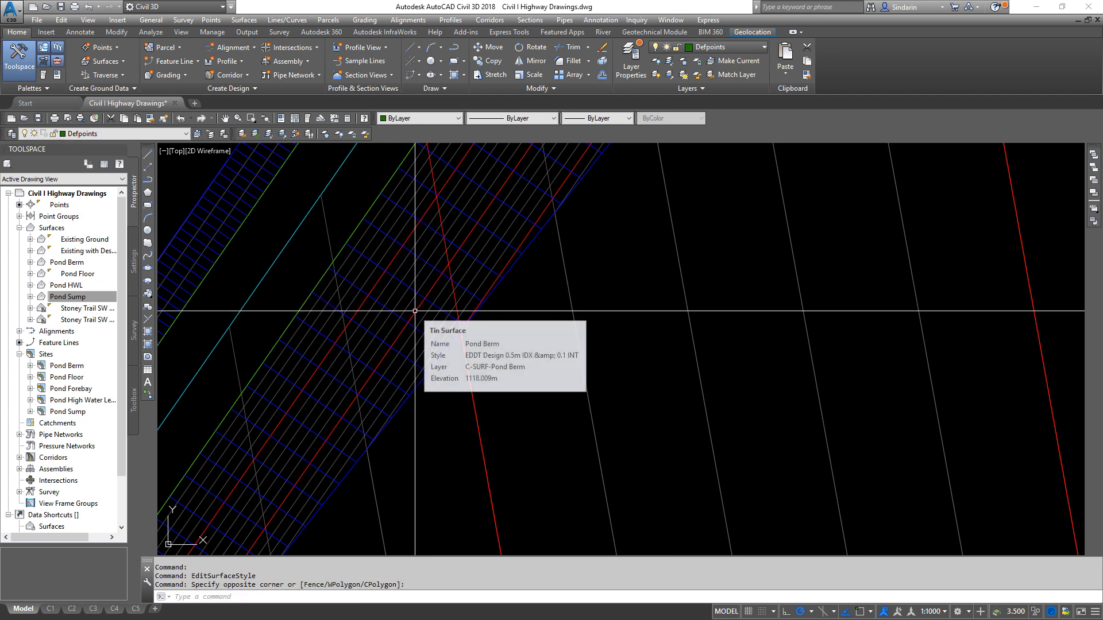
scroll(415, 311, "down", 5)
middle_click_drag(415, 311, 392, 287)
scroll(392, 287, "up", 2)
scroll(387, 270, "down", 2)
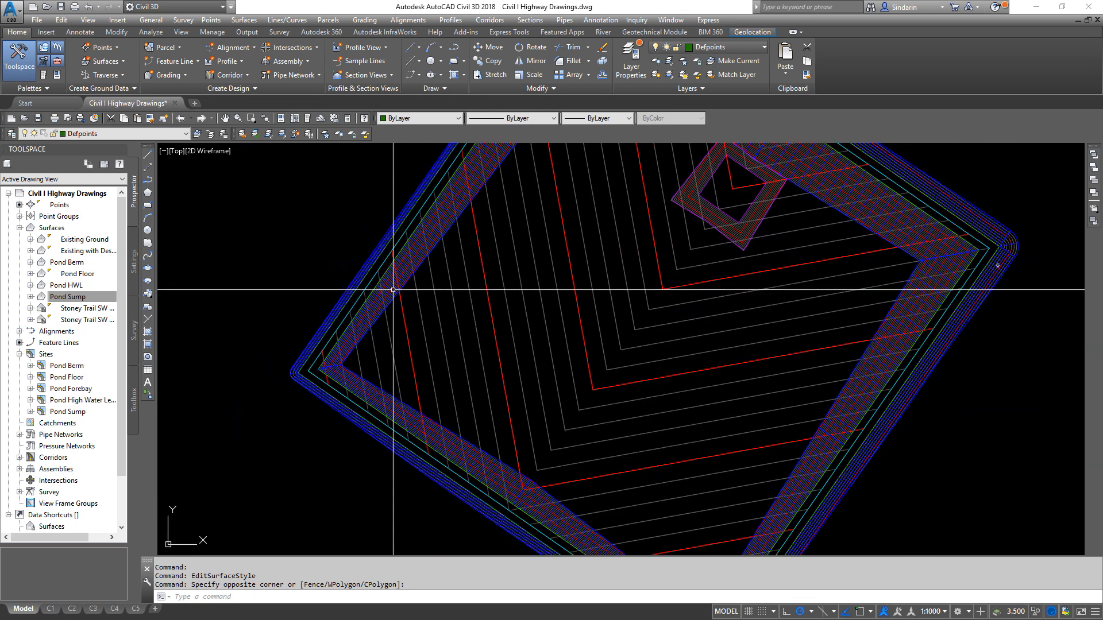
scroll(379, 316, "up", 4)
scroll(375, 321, "up", 3)
scroll(382, 315, "up", 2)
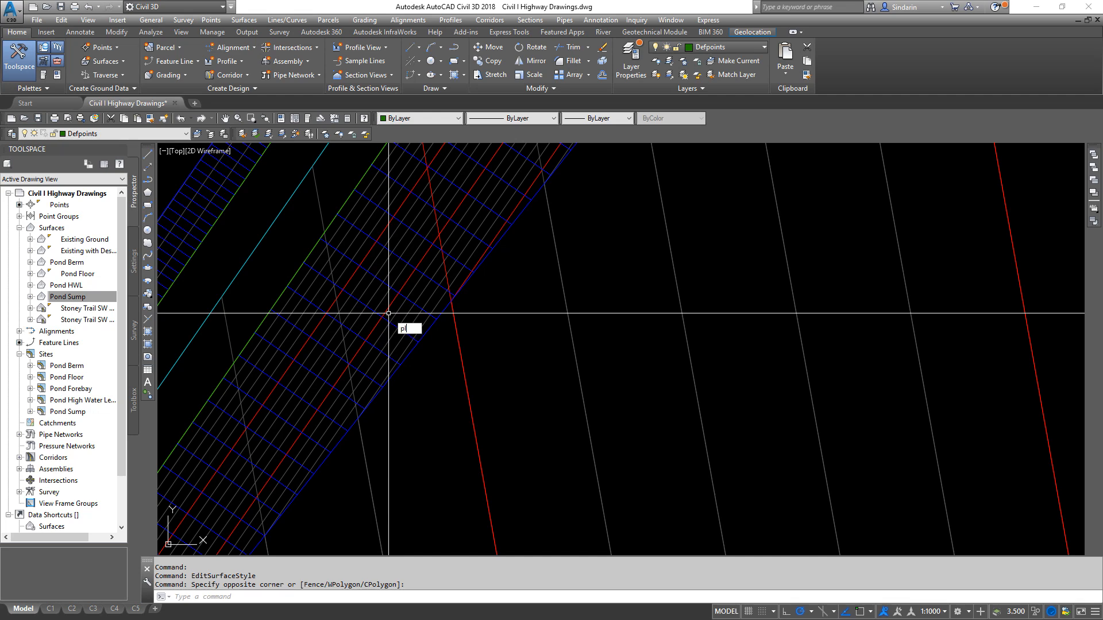
- Draw a polyline about 91 m long across the pond from the nearest point on the northwest slope's 1118 m contour, perpendicular to the southeast slope's matching contour
key("Return")
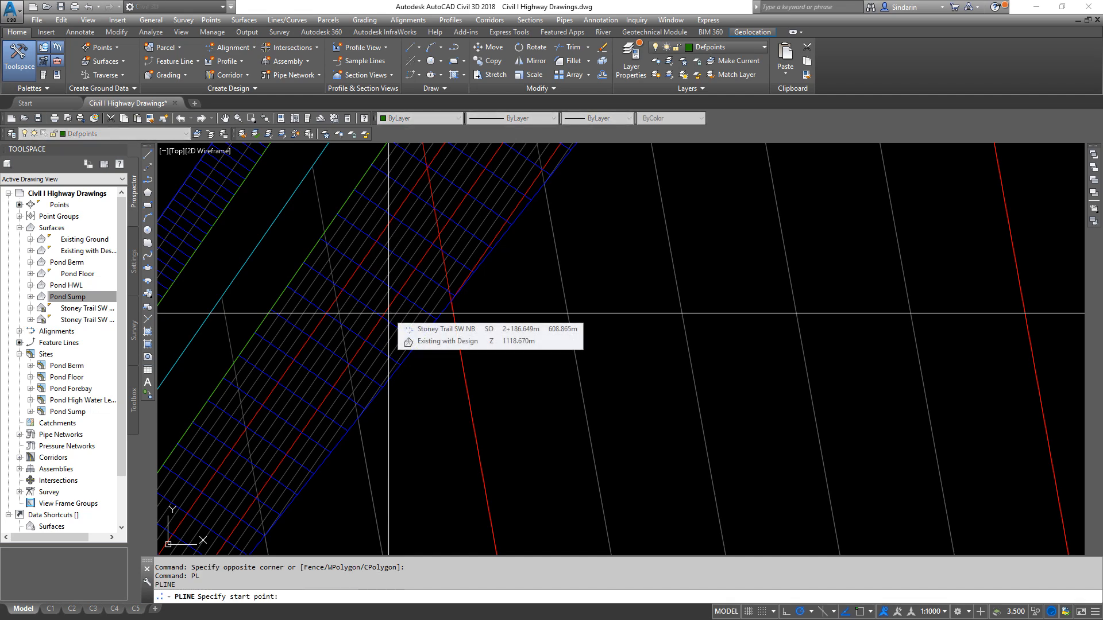
right_click(406, 333, "shift")
key("r")
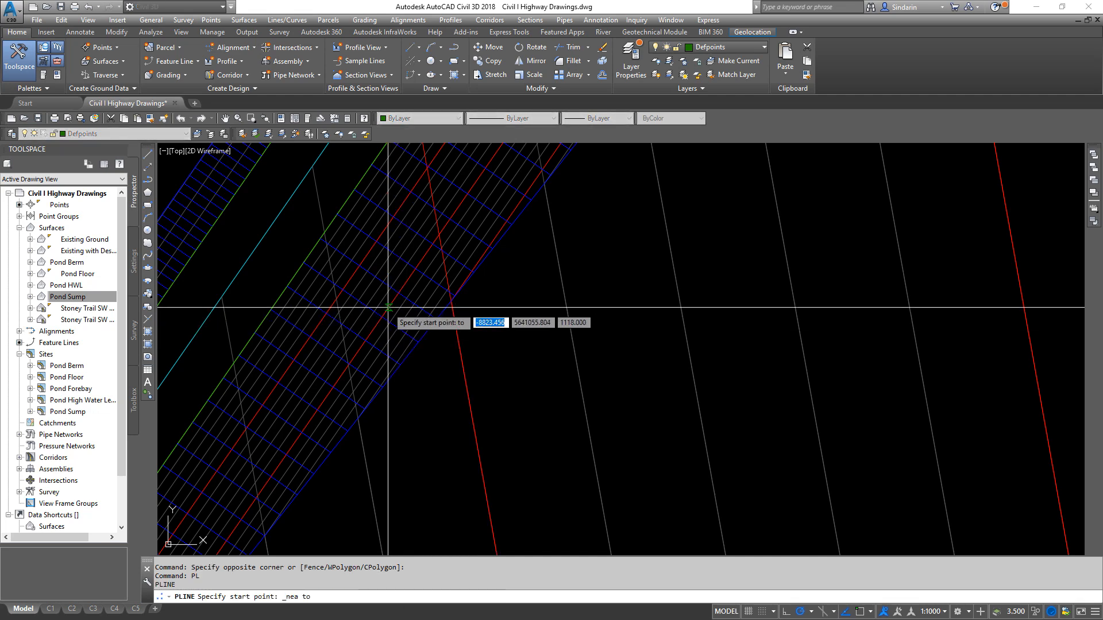
scroll(388, 309, "down", 5)
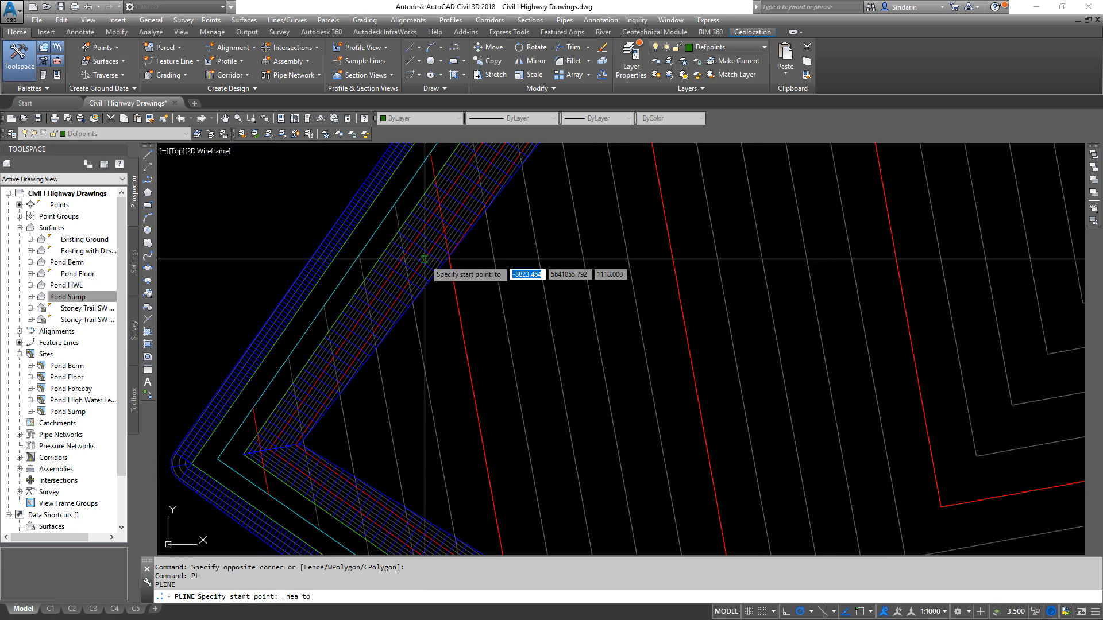
scroll(399, 297, "up", 6)
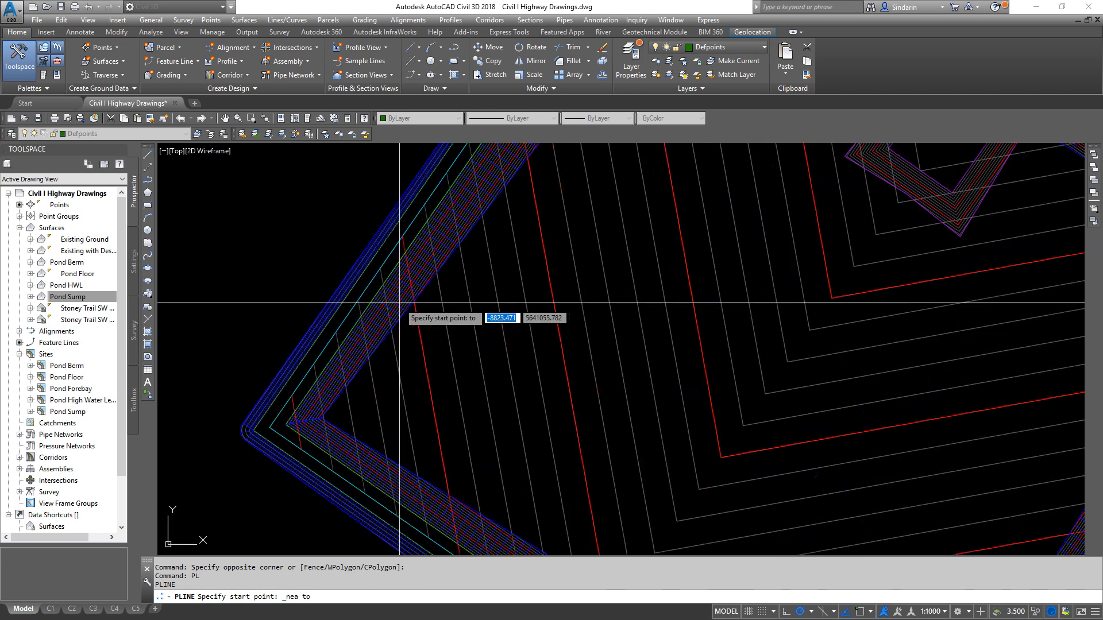
scroll(398, 297, "up", 3)
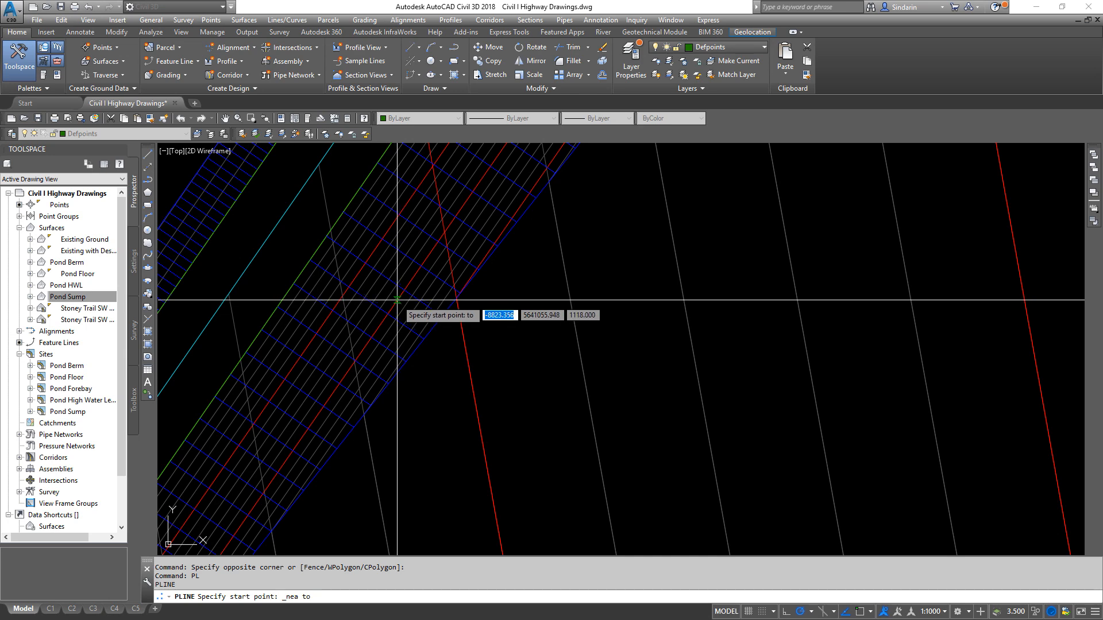
left_click(396, 301)
scroll(395, 300, "down", 5)
middle_click_drag(724, 467, 386, 279)
right_click(684, 460, "shift")
left_click(712, 370)
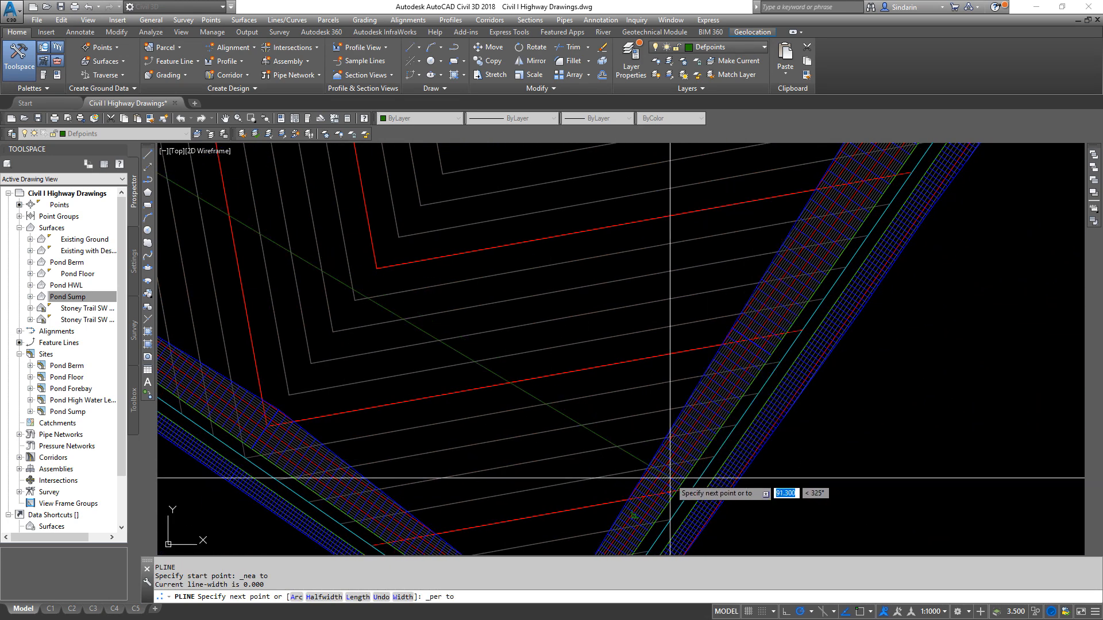
scroll(672, 460, "up", 3)
left_click(631, 457)
scroll(631, 457, "down", 3)
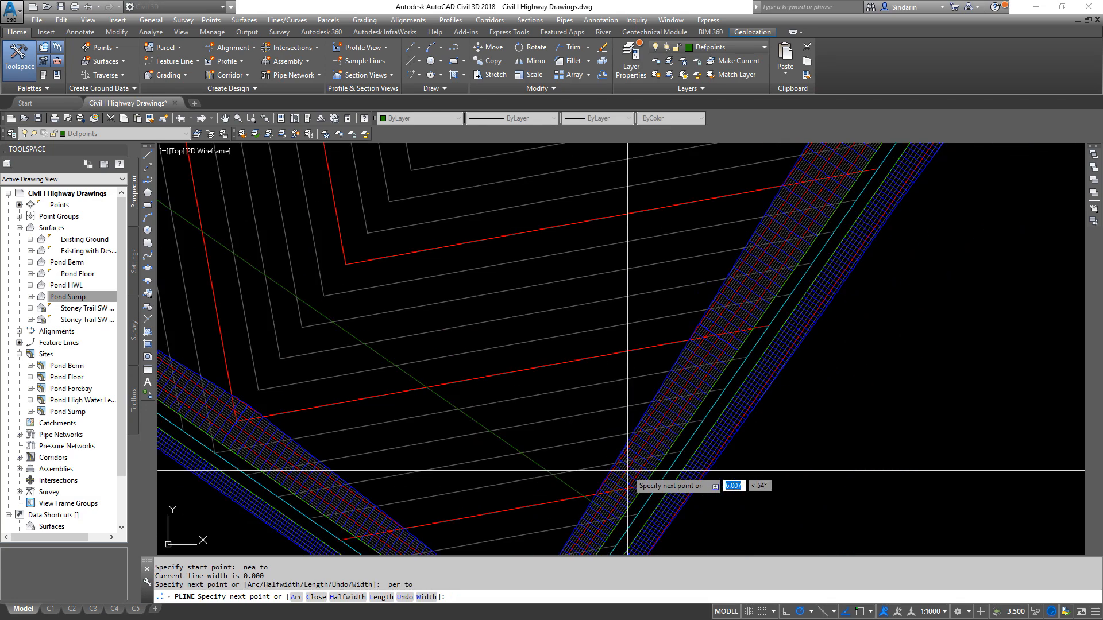
scroll(635, 444, "up", 3)
key("Escape")
scroll(686, 401, "down", 5)
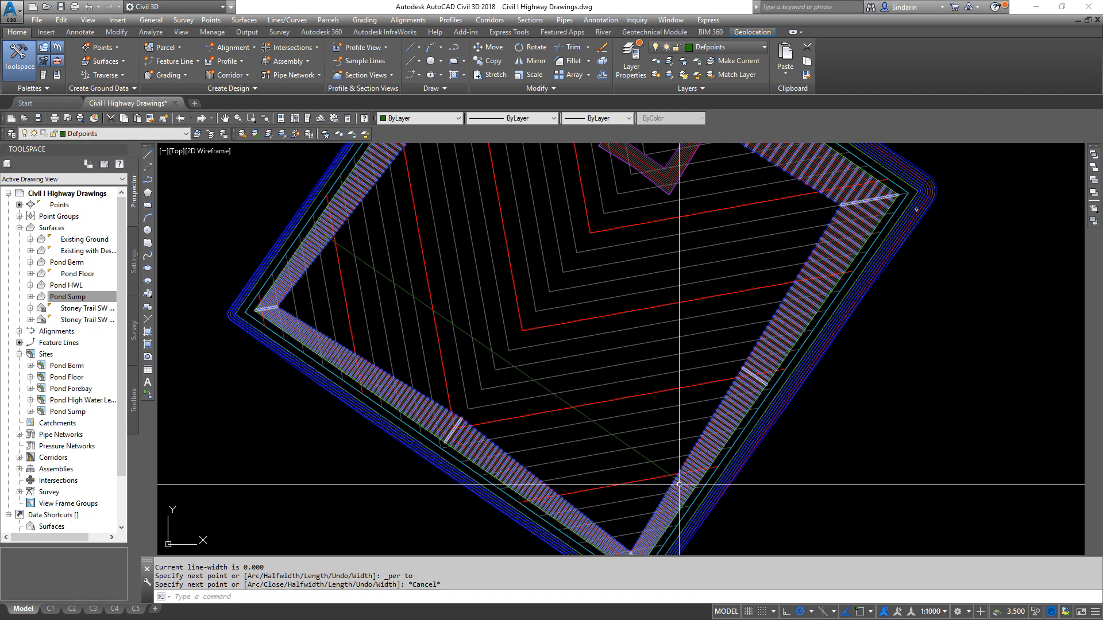
- Move the polyline by its northwest endpoint to a nearest-snapped point farther northeast along the northwest slope's 1118 m contour
middle_click_drag(371, 289, 526, 417)
scroll(510, 408, "up", 6)
left_click(517, 266)
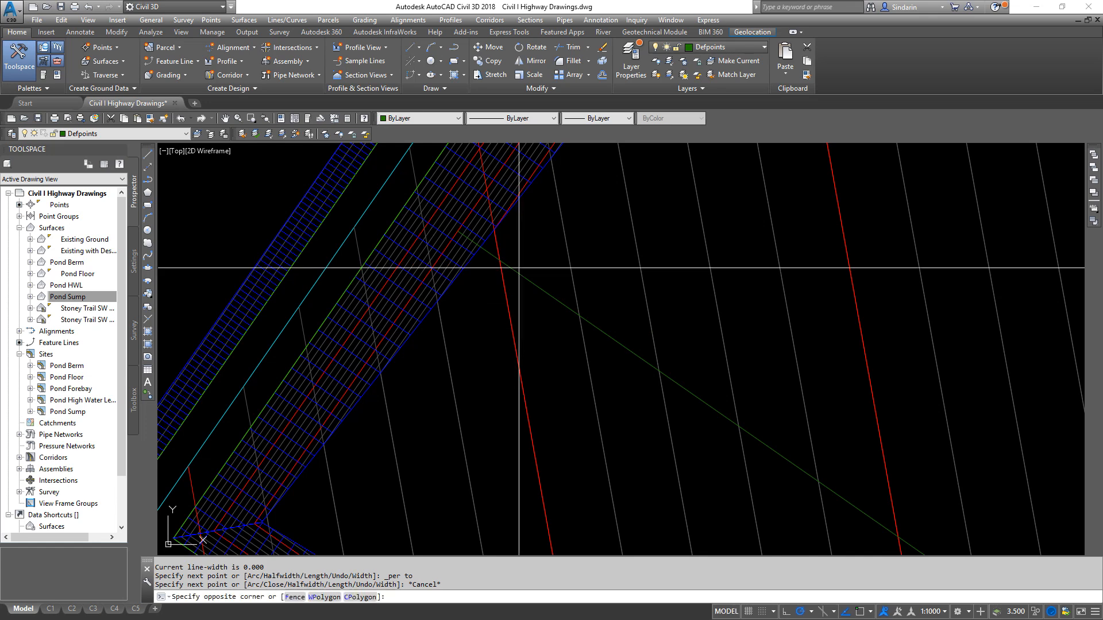
left_click(510, 272)
middle_click_drag(574, 224, 558, 391)
type("m")
key("space")
scroll(476, 405, "up", 4)
right_click(520, 458, "shift")
key("e")
left_click(457, 436)
scroll(430, 477, "down", 4)
right_click(546, 375, "shift")
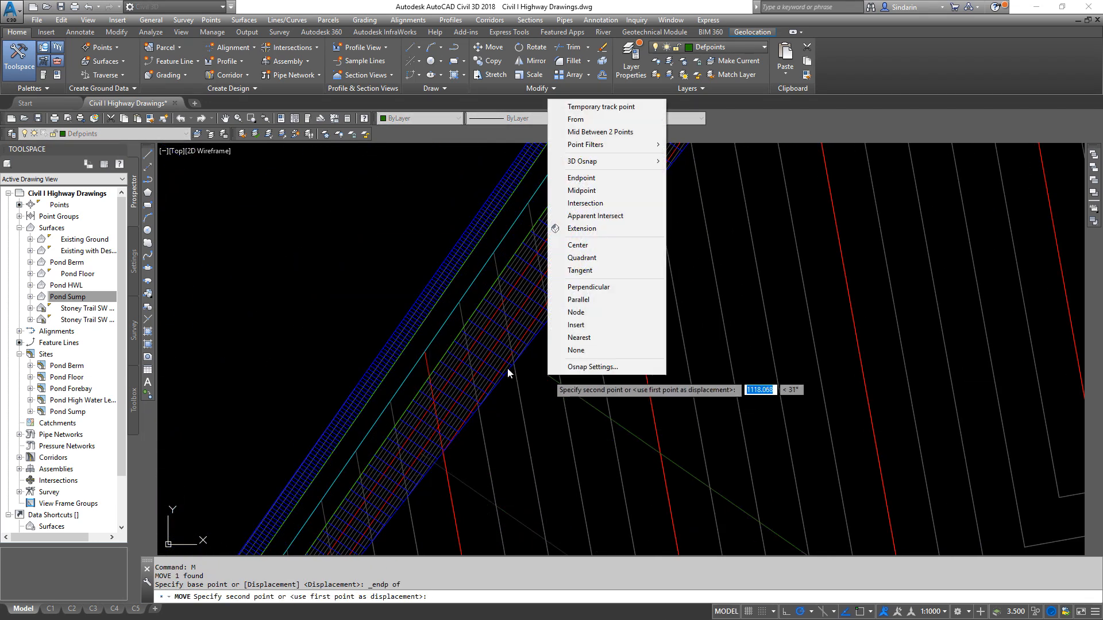
key("r")
scroll(472, 386, "up", 4)
left_click(515, 301)
- Inspect where the moved polyline meets the southeast and northwest side slopes
scroll(519, 302, "down", 4)
scroll(666, 333, "down", 6)
scroll(711, 401, "down", 4)
middle_click_drag(711, 401, 588, 362)
scroll(771, 336, "up", 4)
middle_click_drag(770, 335, 935, 193)
scroll(677, 431, "up", 2)
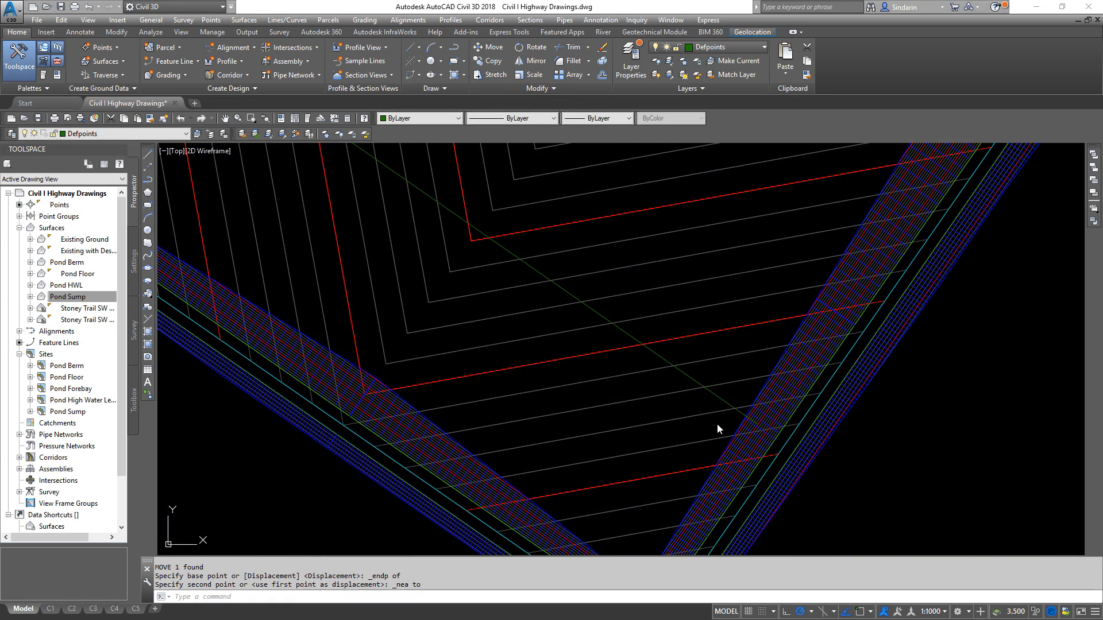
middle_click_drag(451, 208, 549, 380)
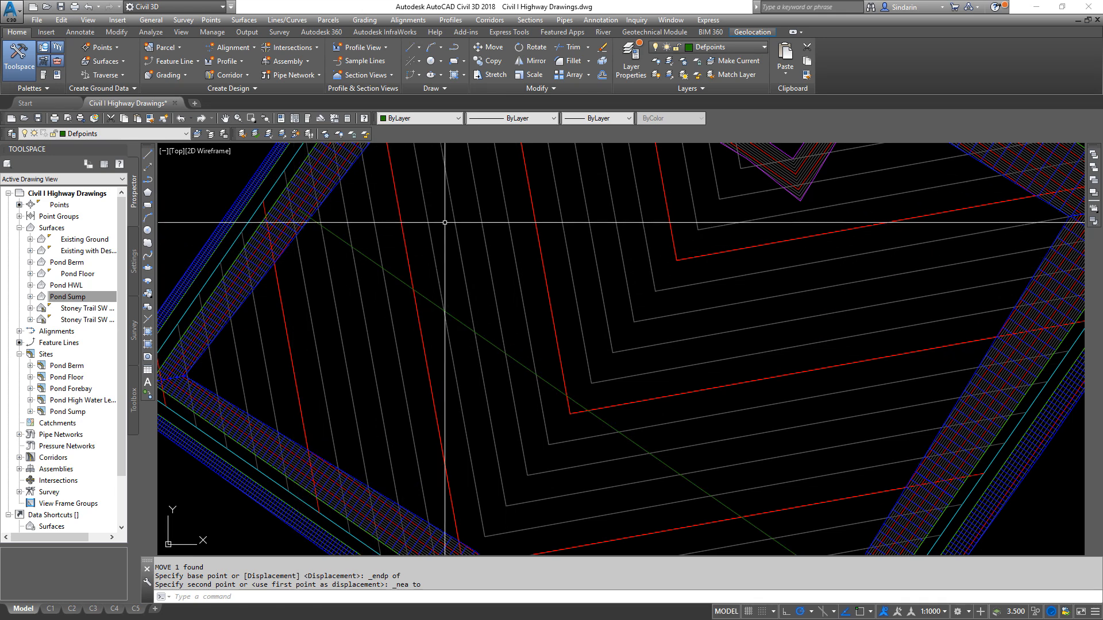
mouse_move(452, 271)
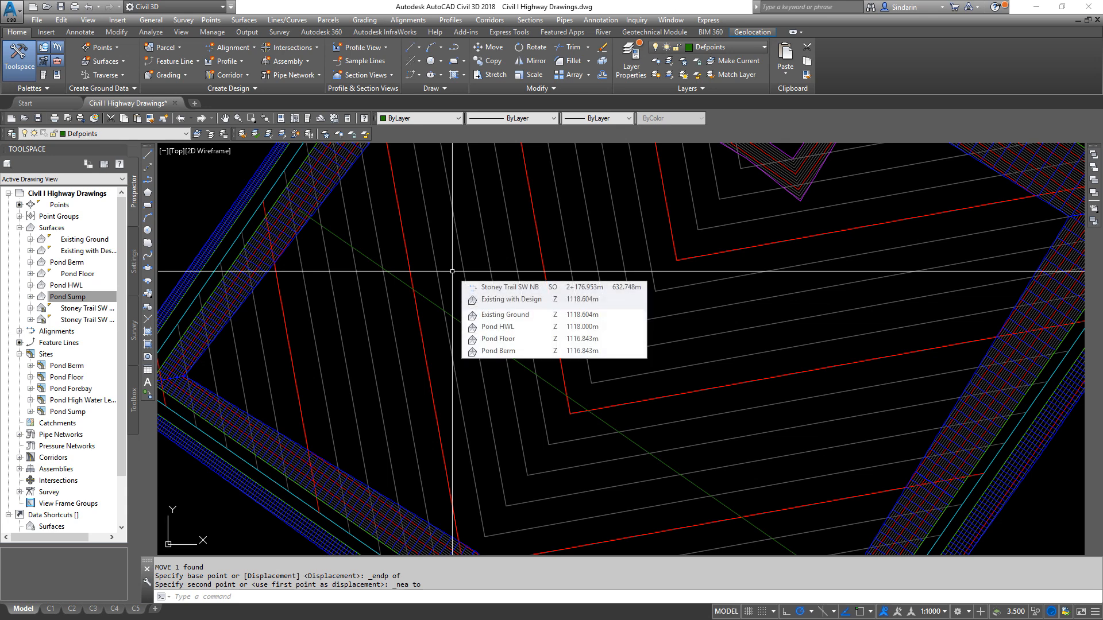
middle_click_drag(452, 271, 498, 357)
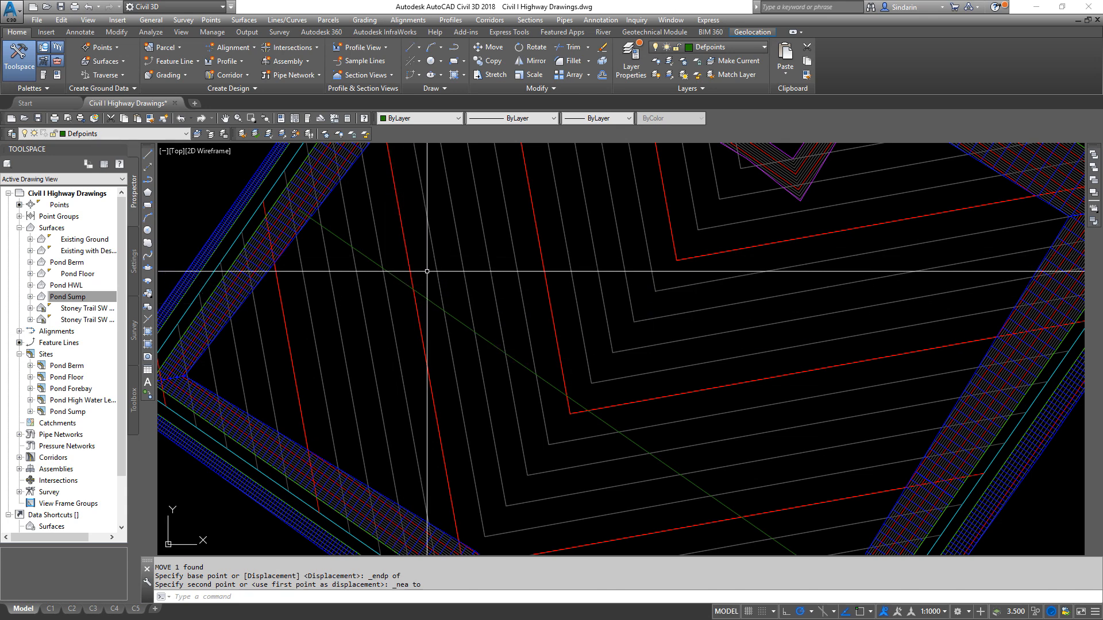
key("Return")
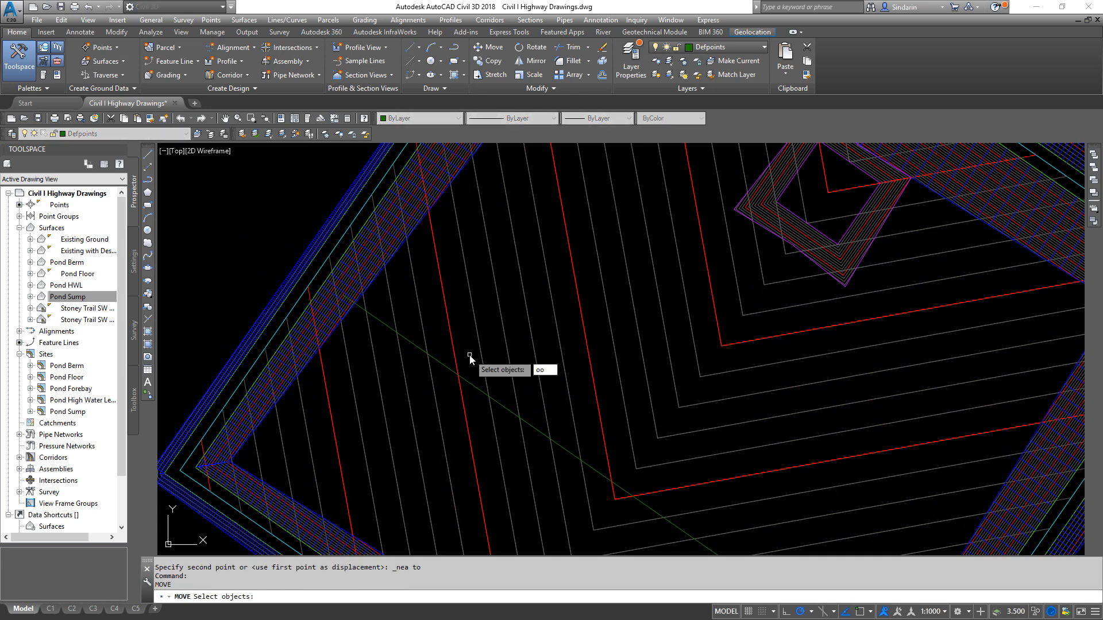
type("offset")
key("Return")
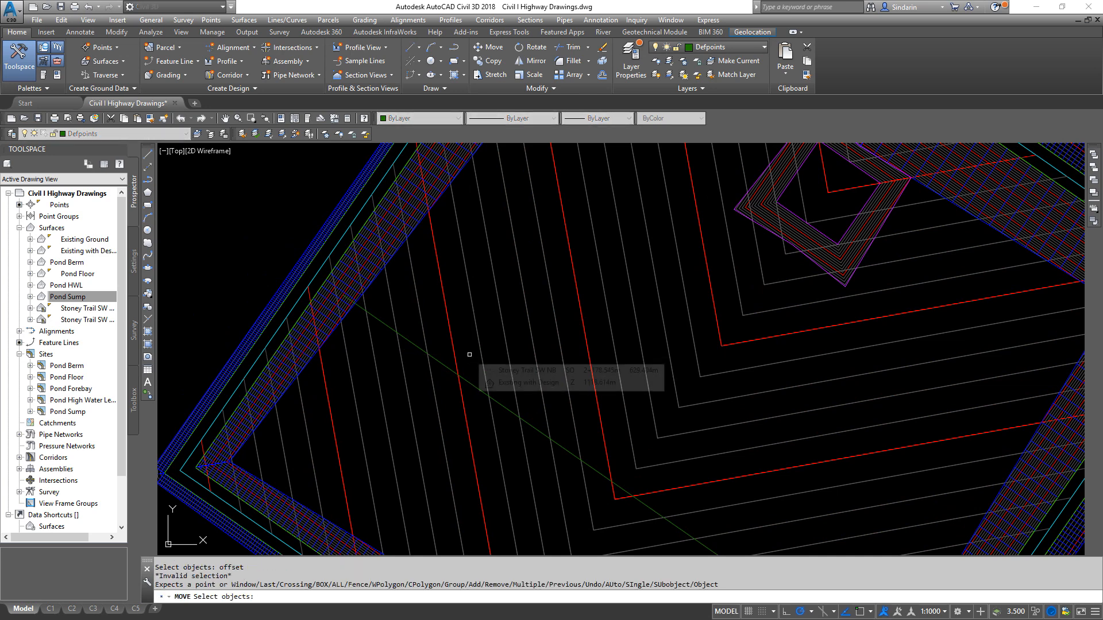
key("Escape")
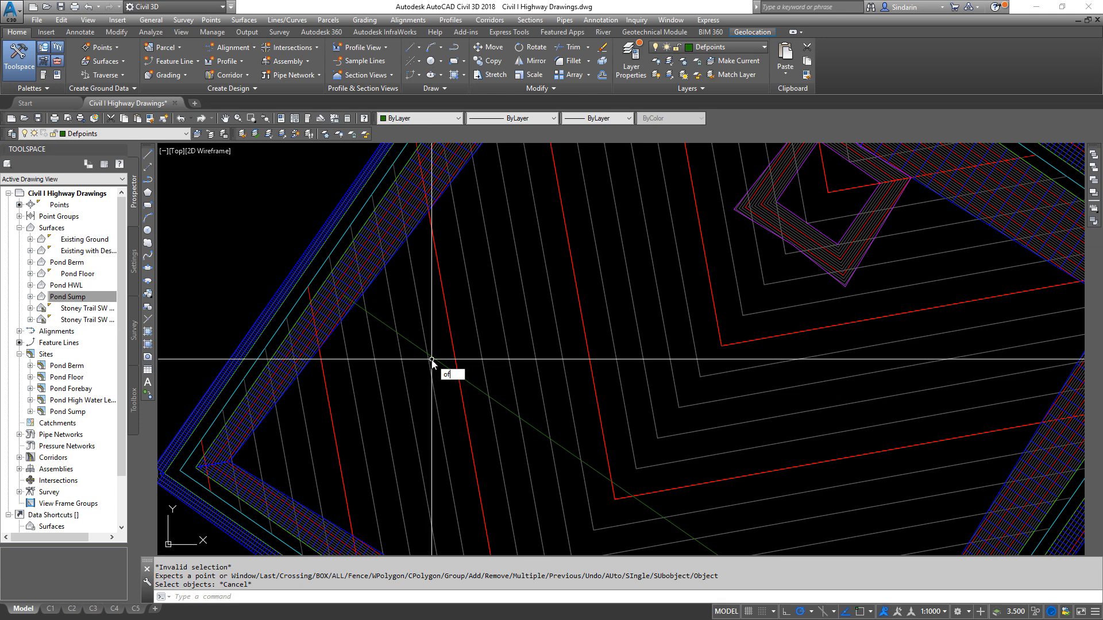
- Offset the cross-pond polyline by 1.5 m toward its northeast side
key("Return")
type("1.5")
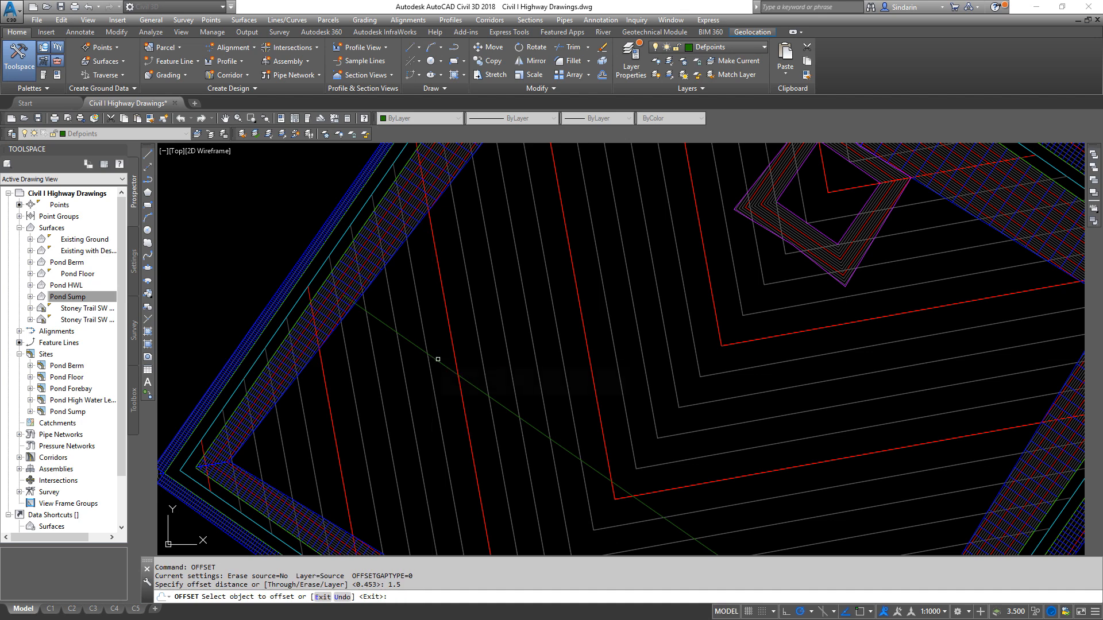
left_click(437, 358)
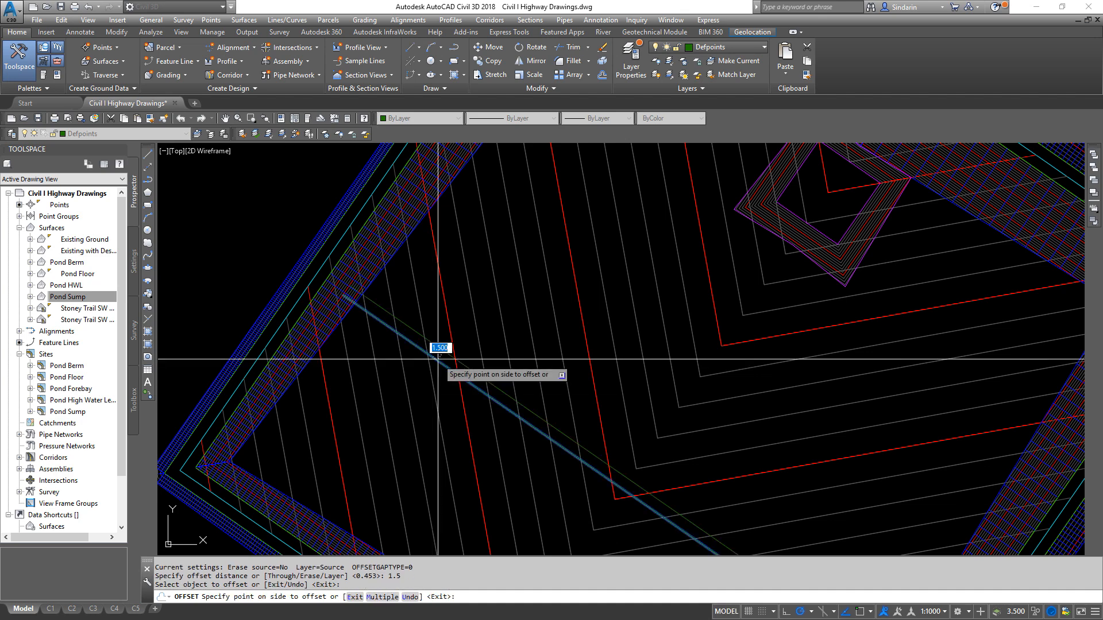
left_click(470, 298)
key("Return")
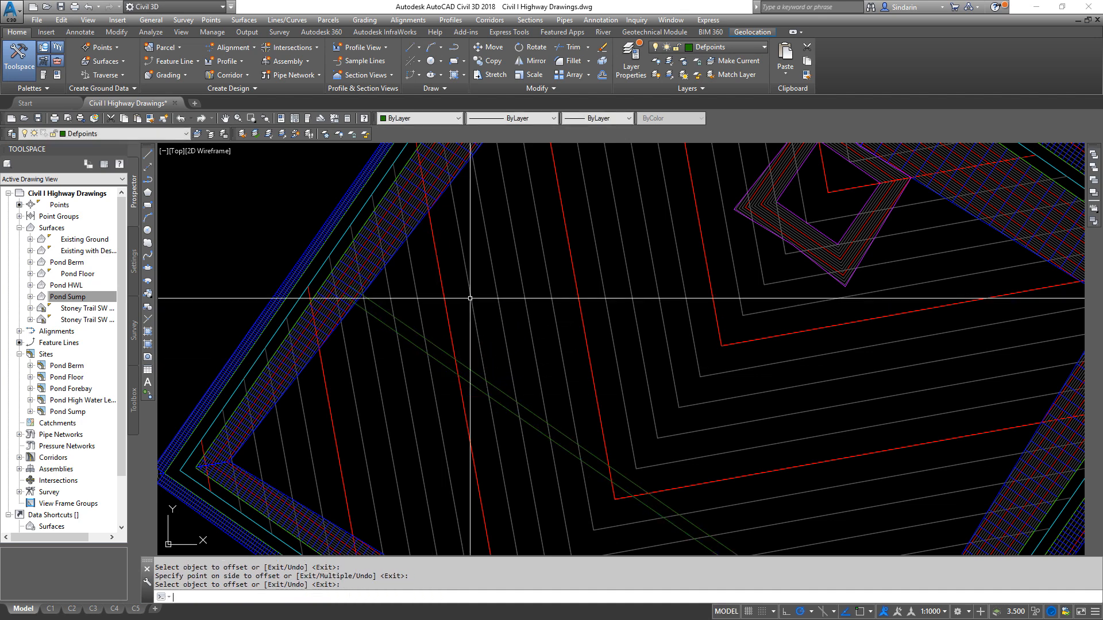
- Examine how both ends of the two parallel polylines meet the index contours on the southeast and northwest slopes
scroll(546, 264, "down", 5)
scroll(726, 478, "up", 10)
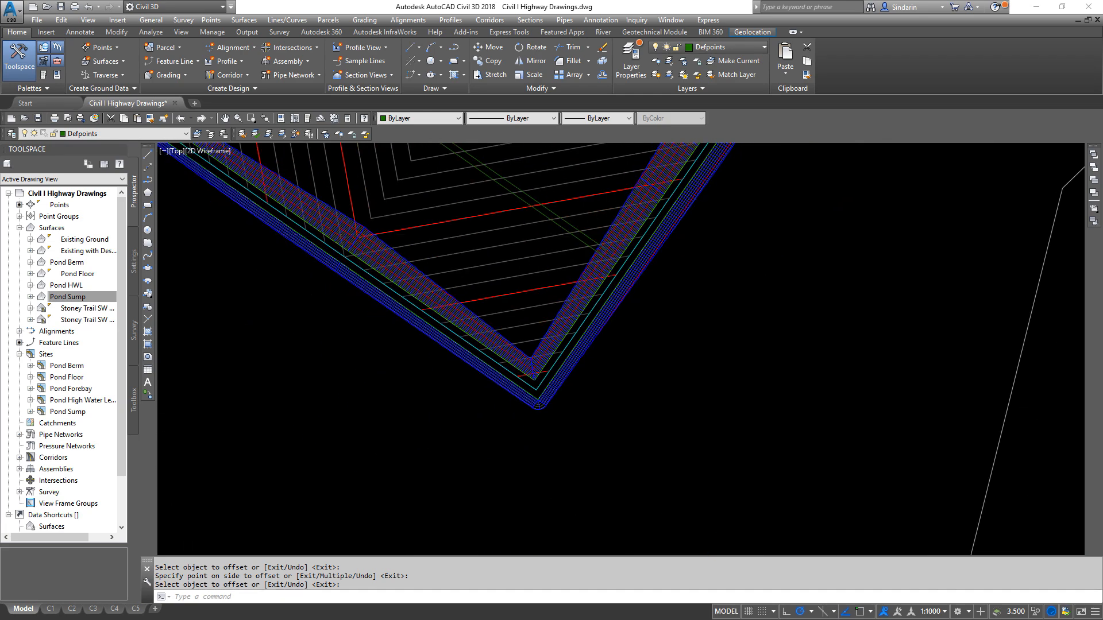
scroll(563, 291, "up", 8)
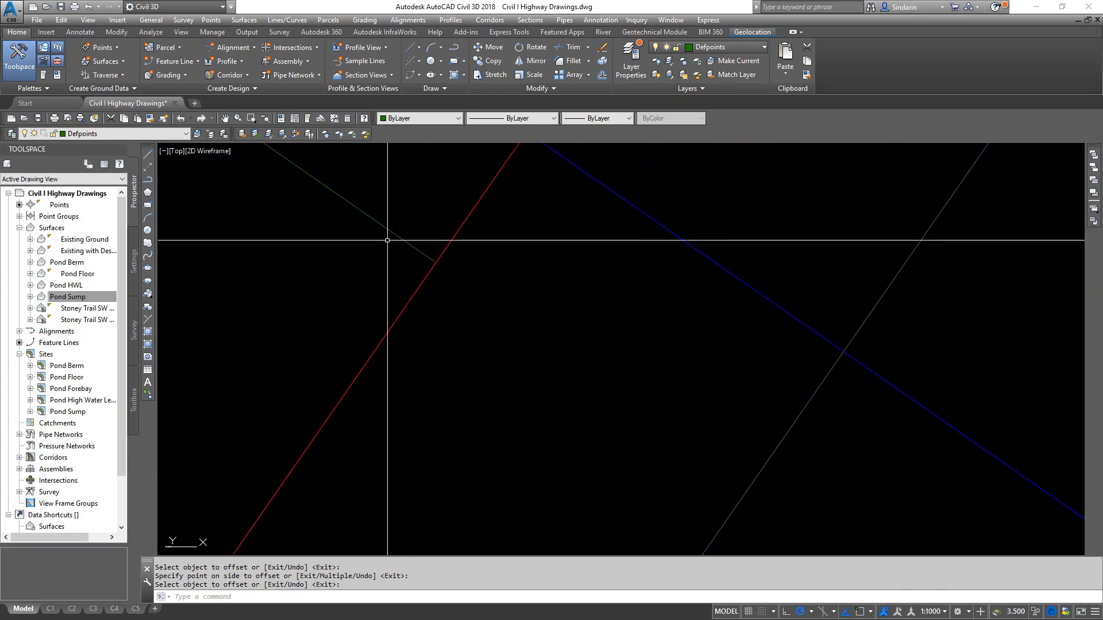
scroll(450, 257, "down", 15)
scroll(559, 276, "up", 8)
scroll(707, 343, "down", 10)
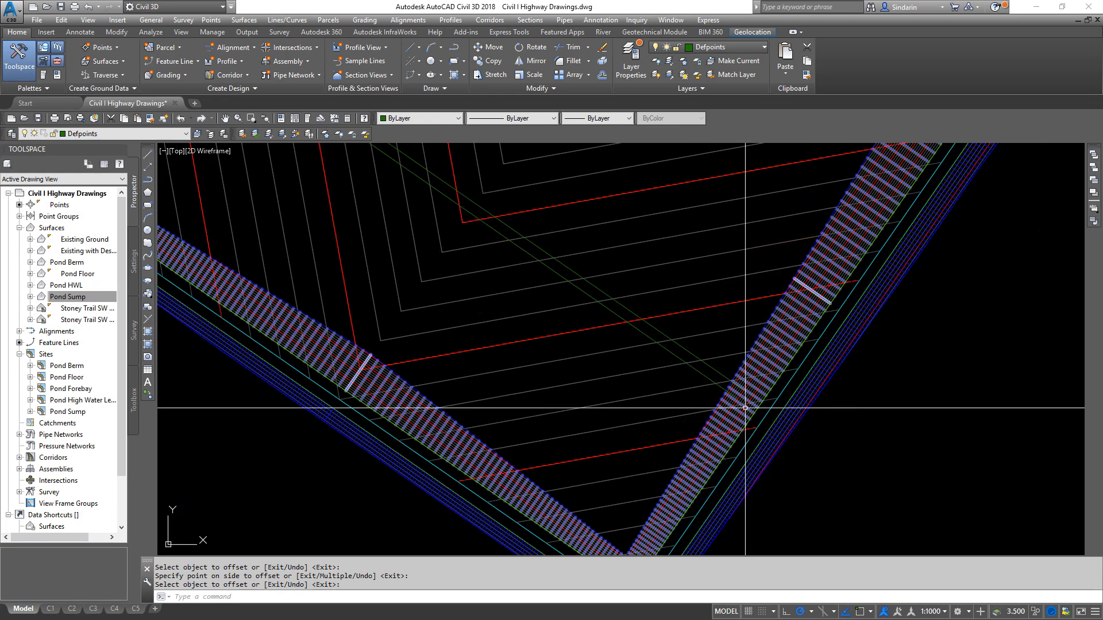
scroll(543, 269, "up", 10)
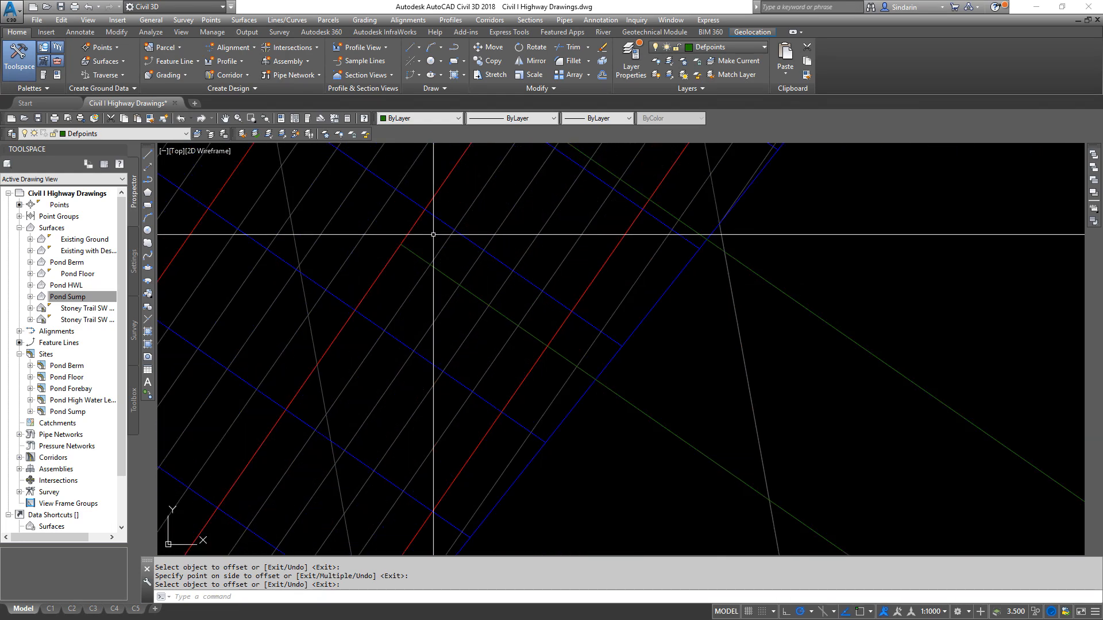
scroll(439, 249, "up", 8)
scroll(447, 277, "down", 5)
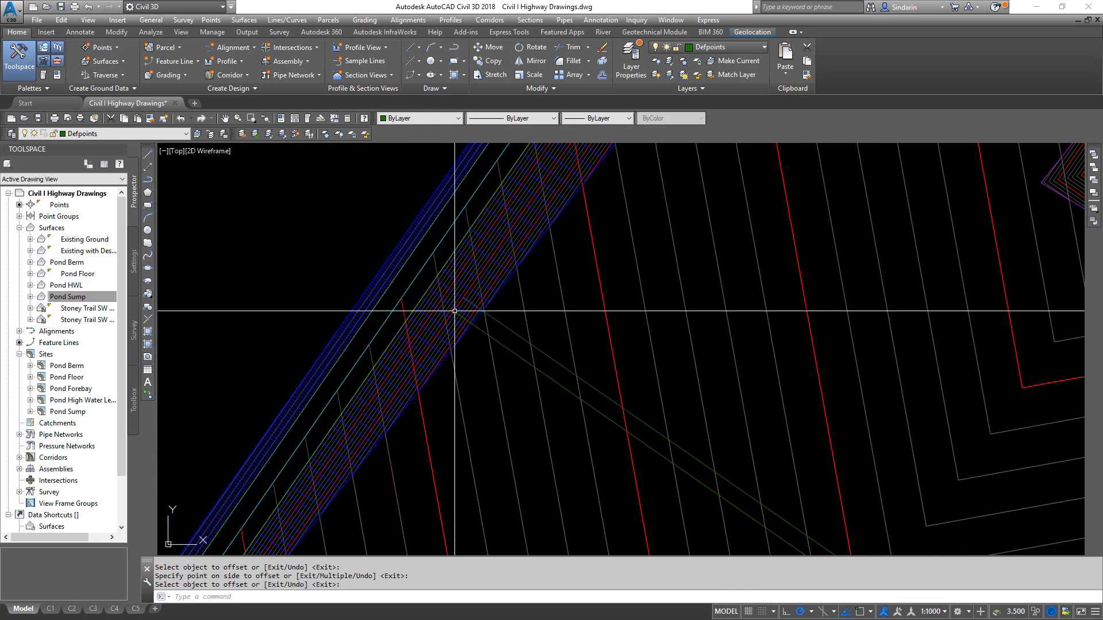
- Convert the two parallel cross-pond polylines to feature lines in the Pond Forebay site using the EDDT Feature Line Yellow style
scroll(495, 331, "down", 8)
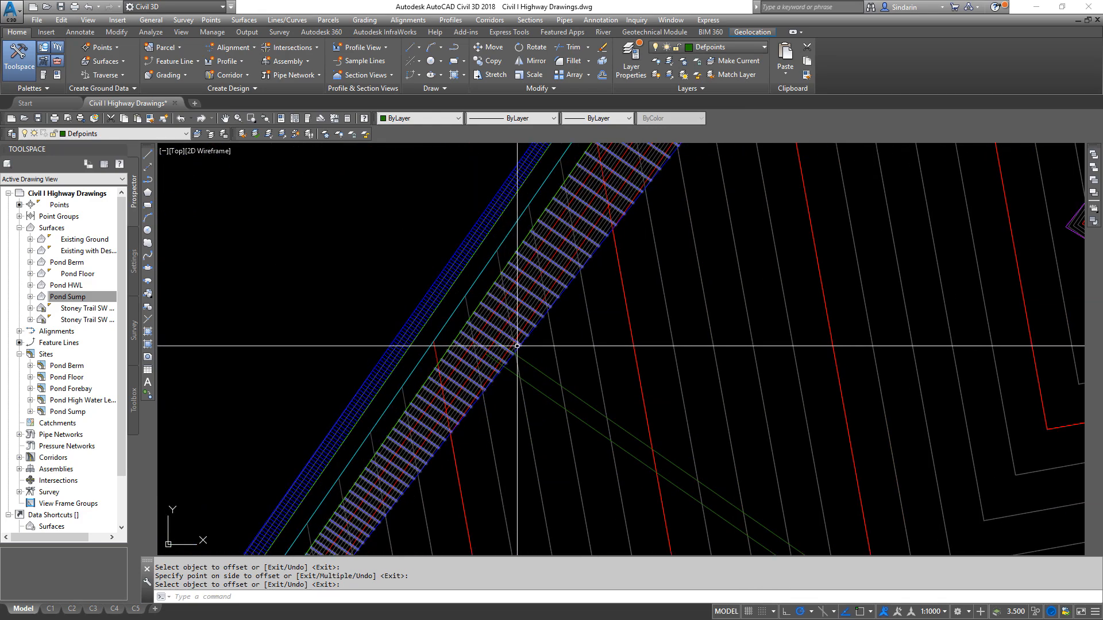
mouse_move(496, 312)
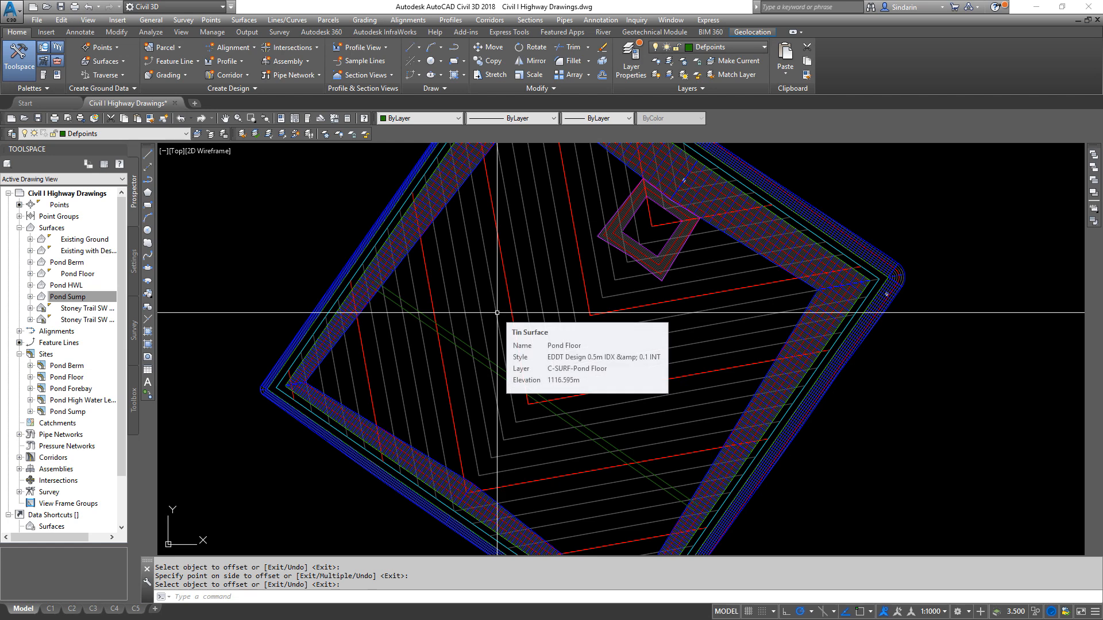
left_click(370, 20)
left_click(387, 72)
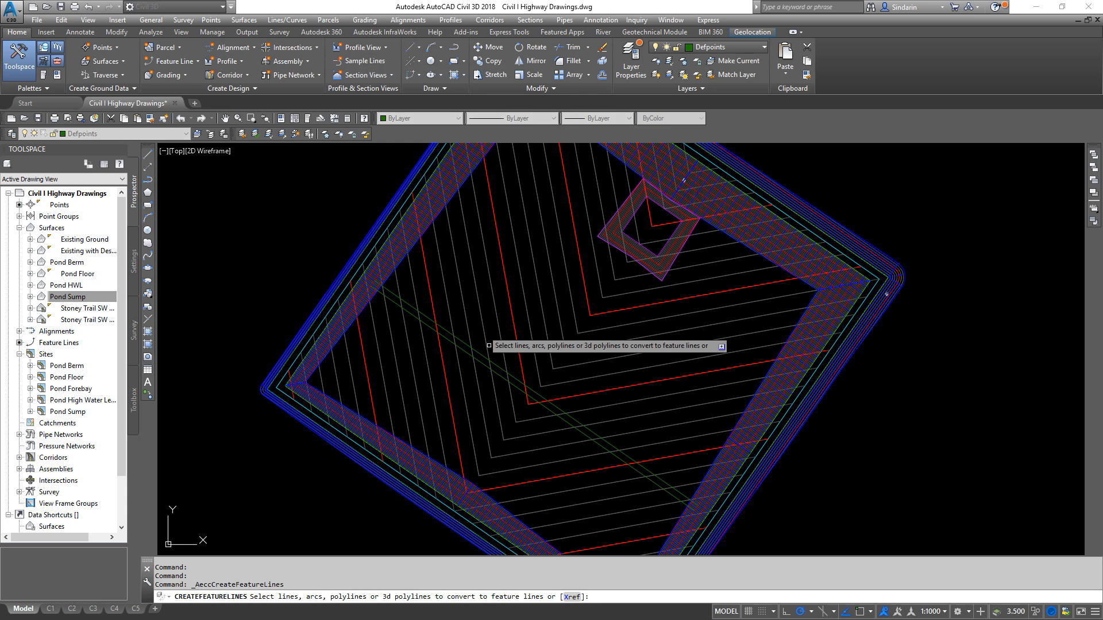
scroll(481, 347, "up", 5)
left_click(470, 377)
left_click(470, 377)
scroll(660, 393, "down", 4)
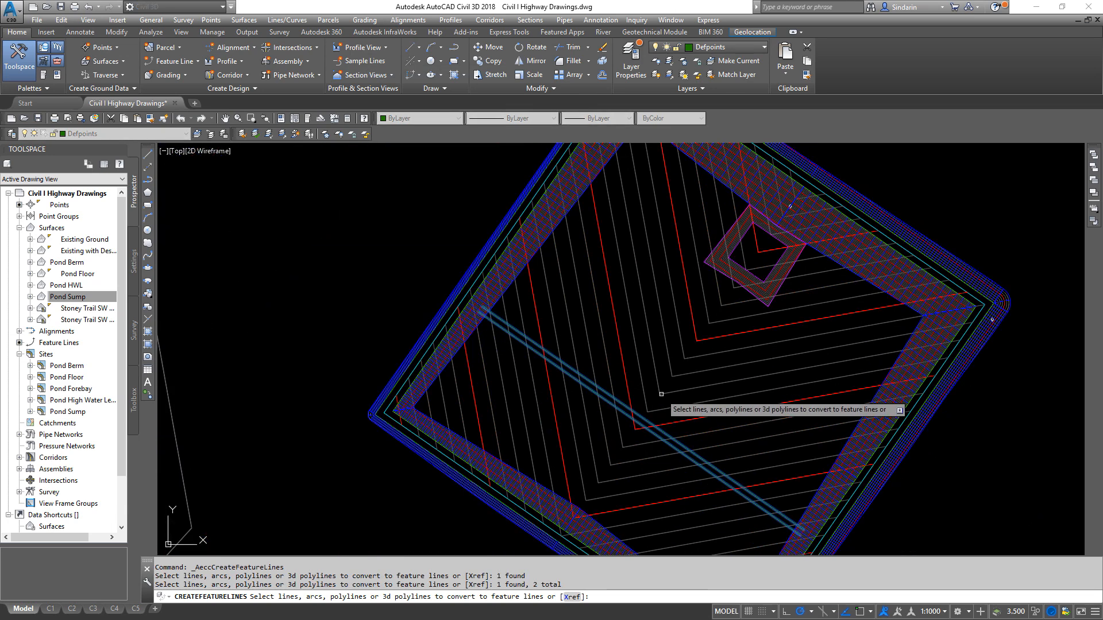
middle_click_drag(670, 460, 622, 382)
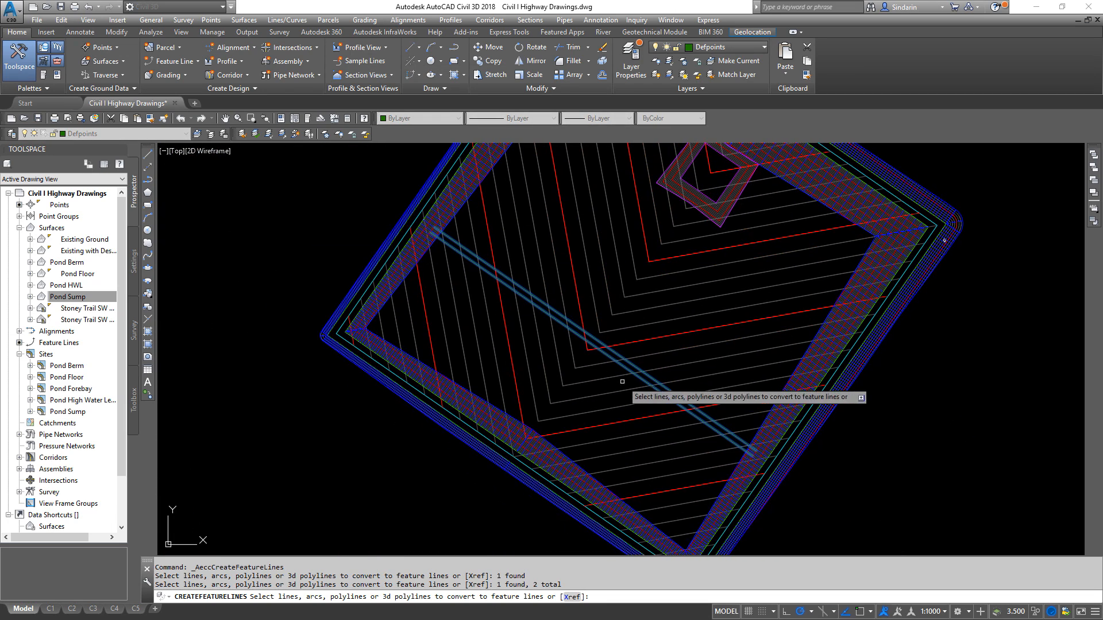
right_click(514, 366)
left_click(538, 373)
left_click(514, 191)
left_click(505, 229)
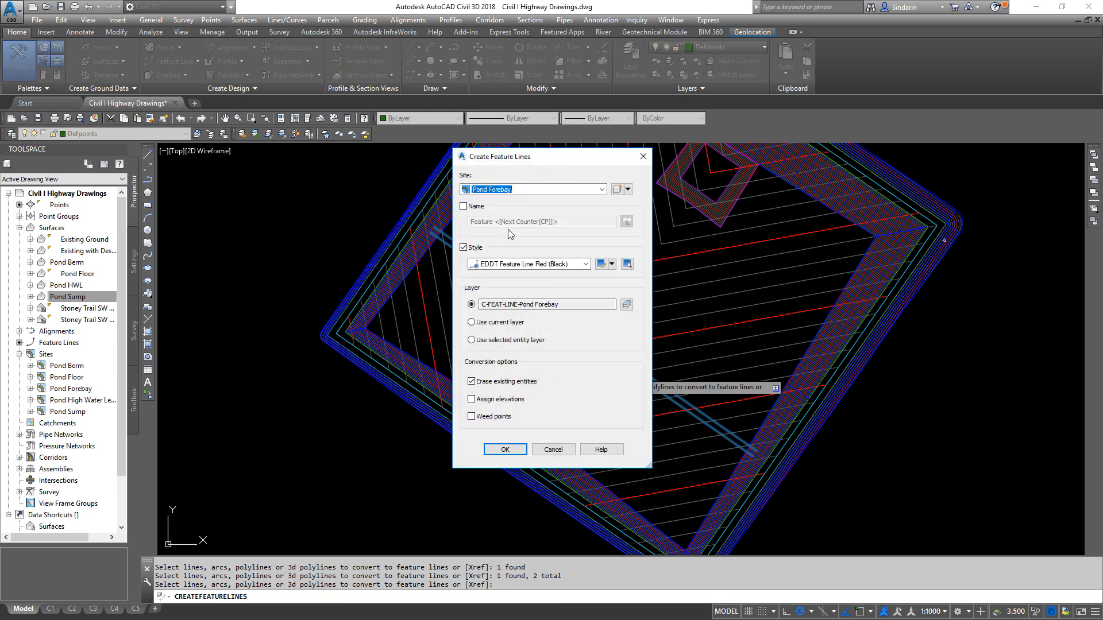
left_click(540, 265)
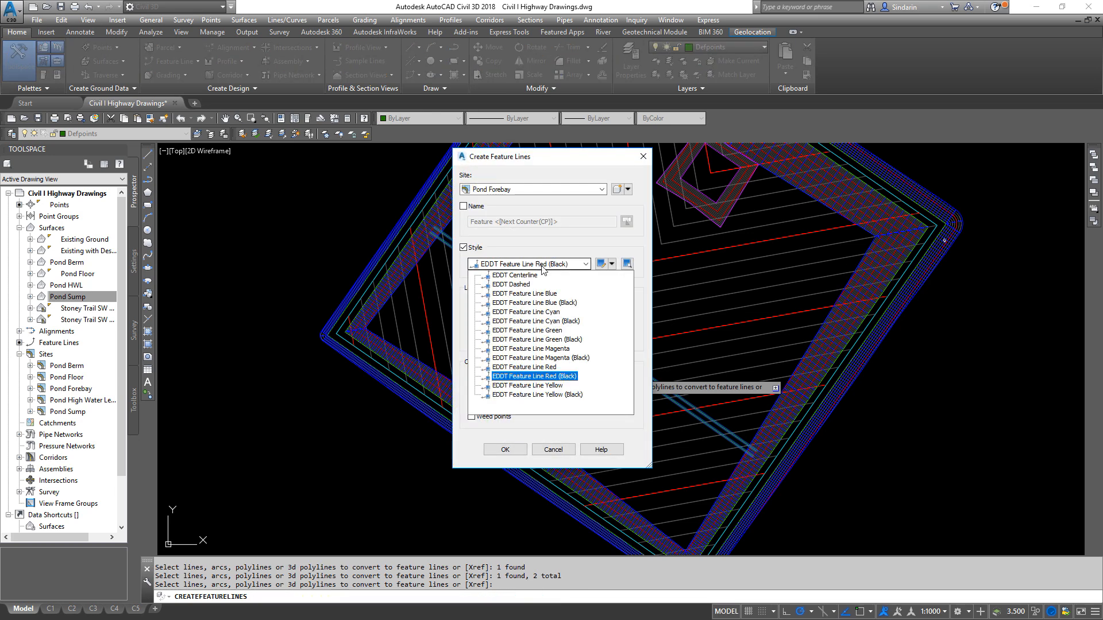
left_click(541, 387)
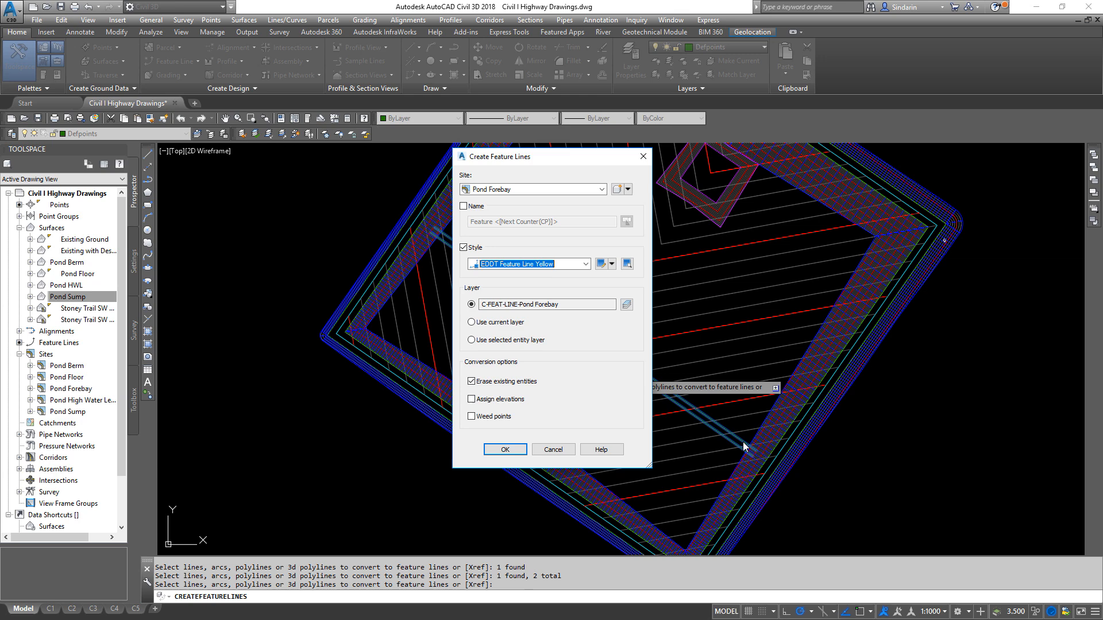
left_click(505, 450)
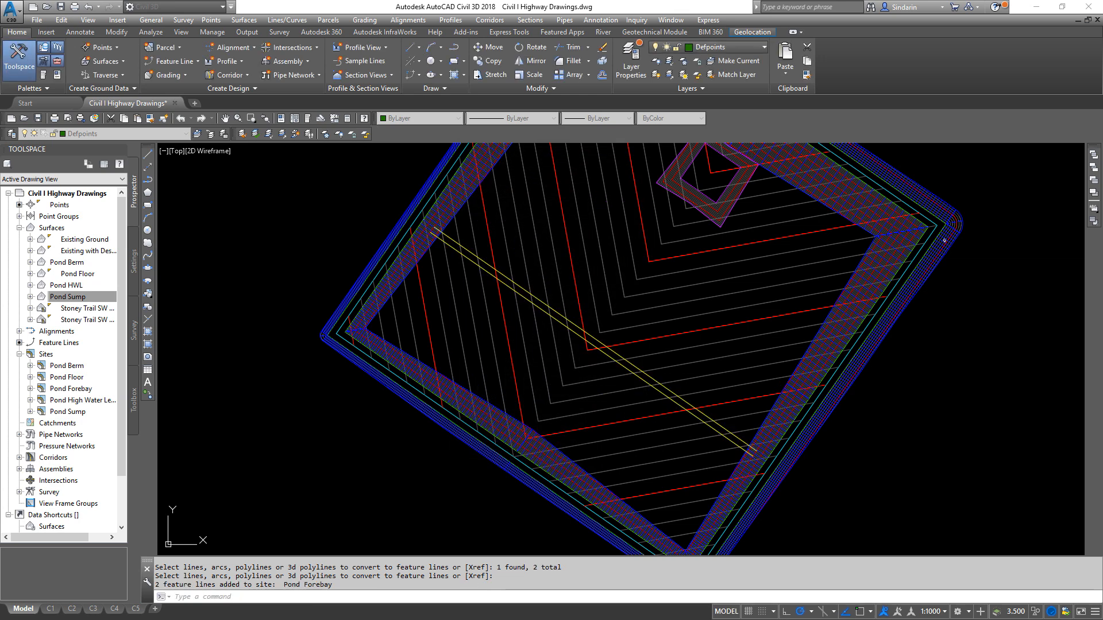
- Check the point elevations of the southwest cross-pond feature line in the Elevation Editor
left_click(451, 245)
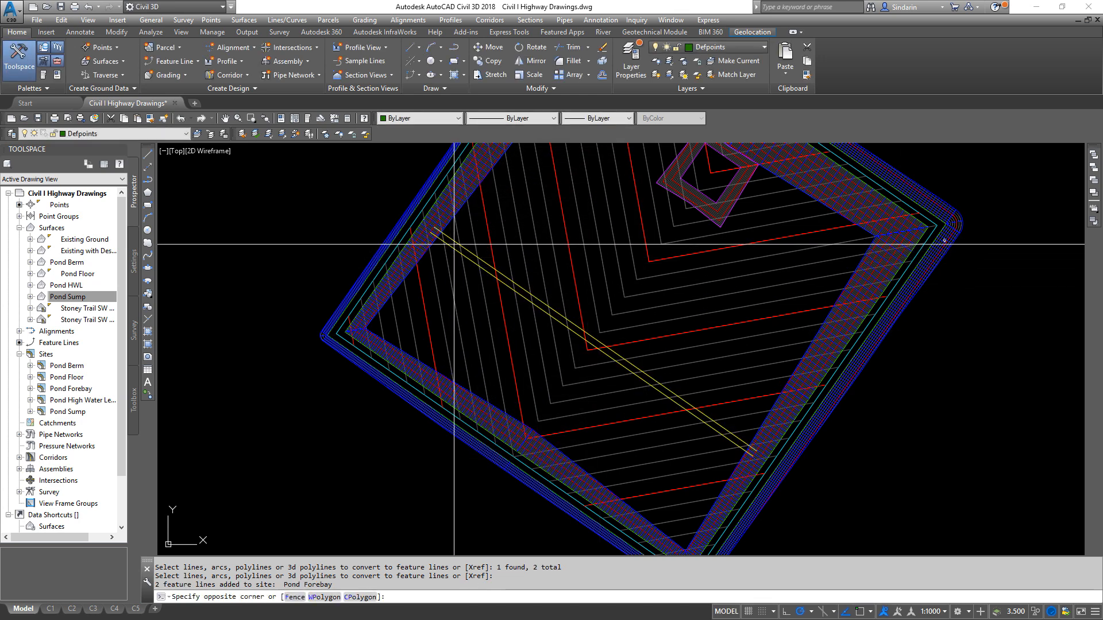
left_click(448, 253)
right_click(452, 254)
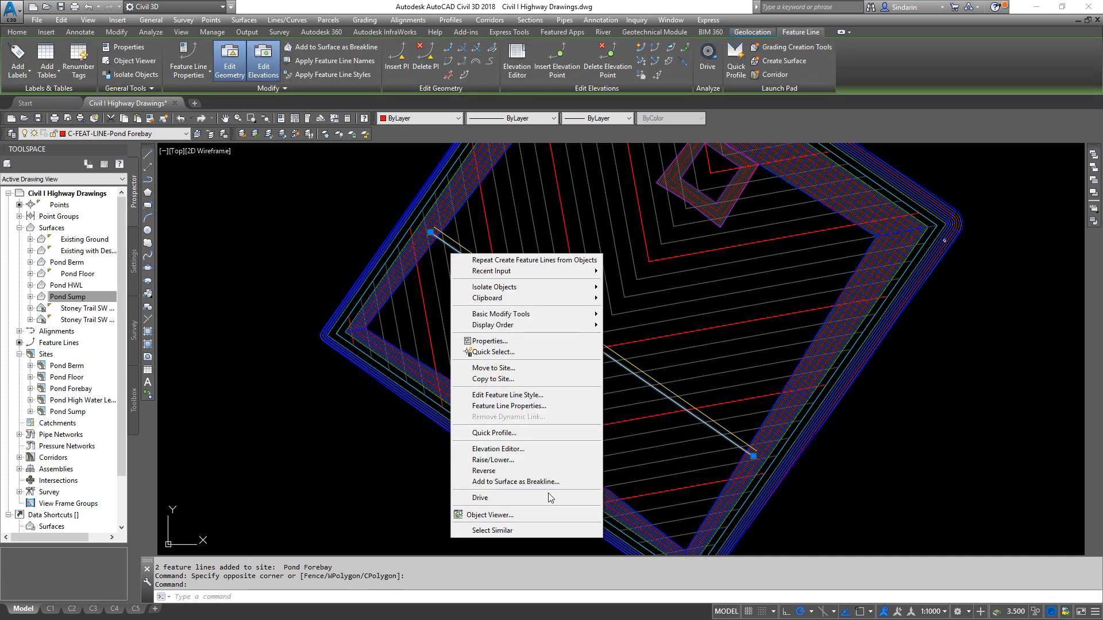
left_click(498, 449)
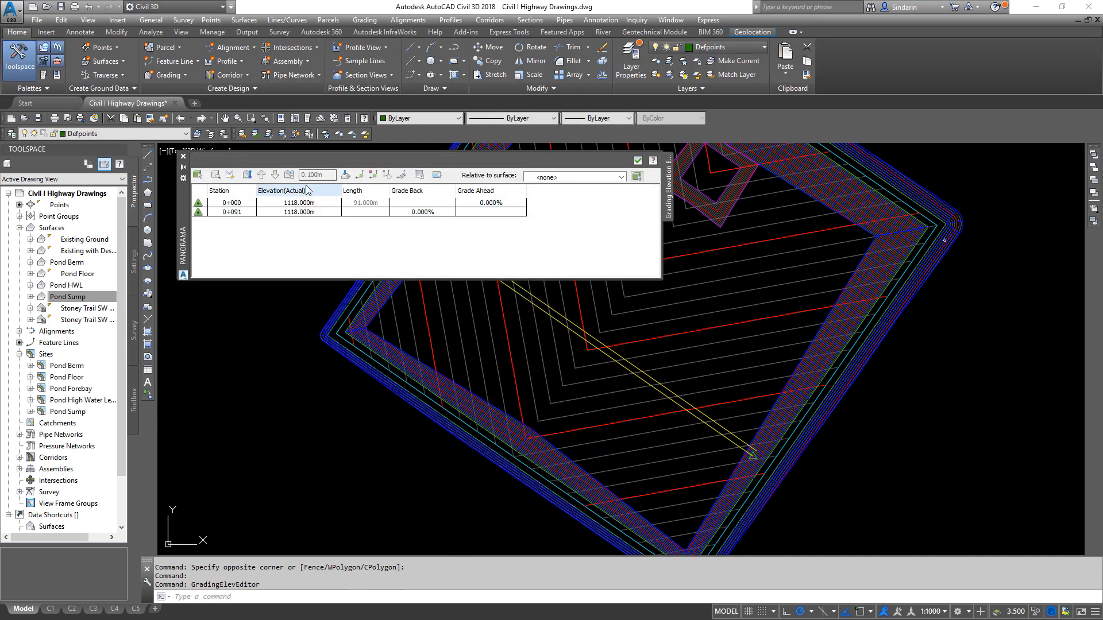
left_click(639, 162)
- Check the point elevations of the northeast cross-pond feature line in the Elevation Editor
scroll(537, 309, "up", 5)
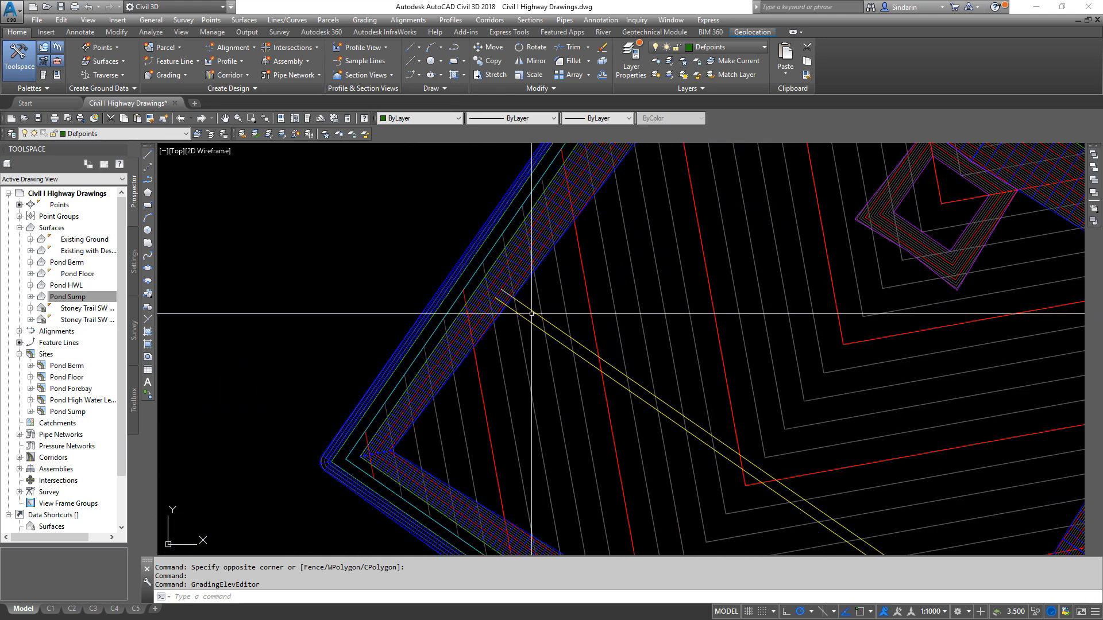
left_click(504, 292)
right_click(533, 312)
left_click(580, 507)
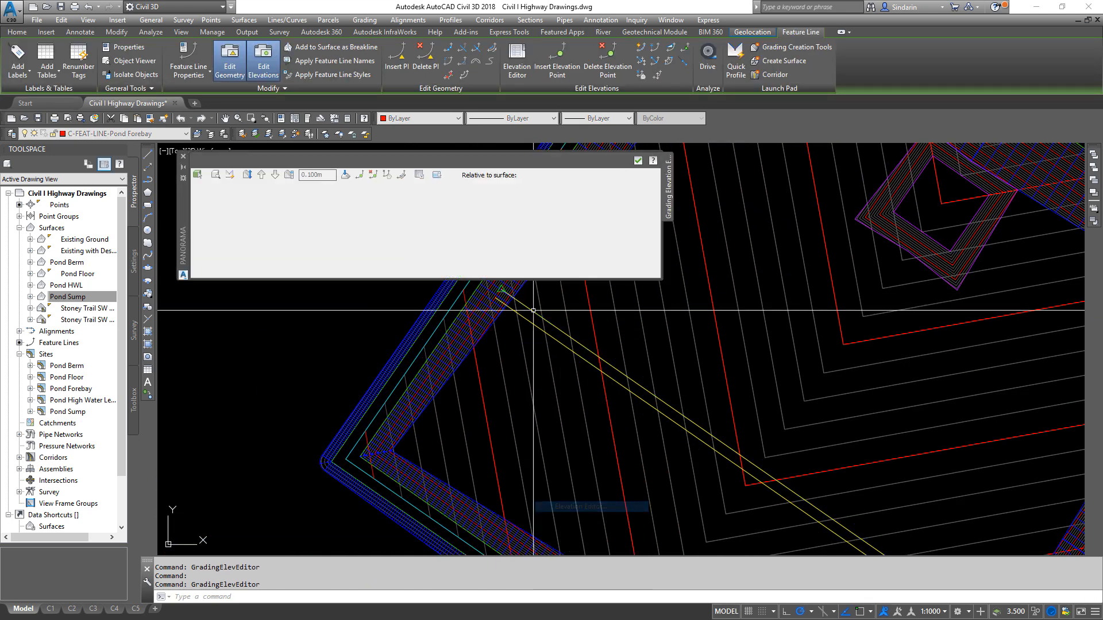
left_click(636, 164)
scroll(677, 348, "down", 2)
middle_click_drag(709, 380, 560, 289)
key("Escape")
left_click(509, 289)
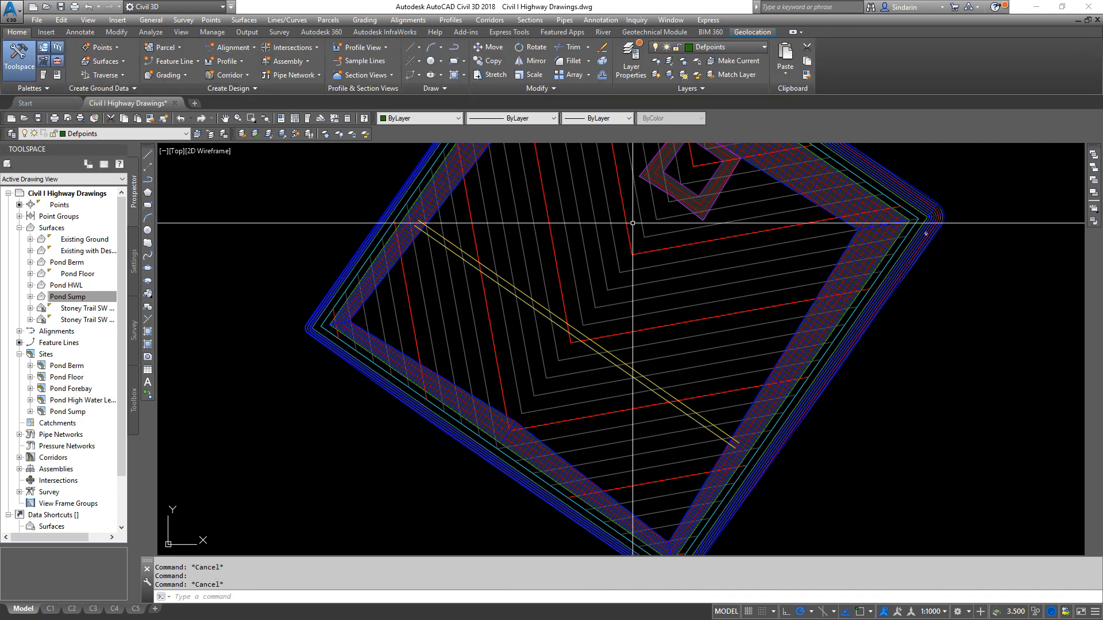
- Create a grading group named Pond Forebay in the Pond Forebay site, without automatic surface creation
left_click(364, 20)
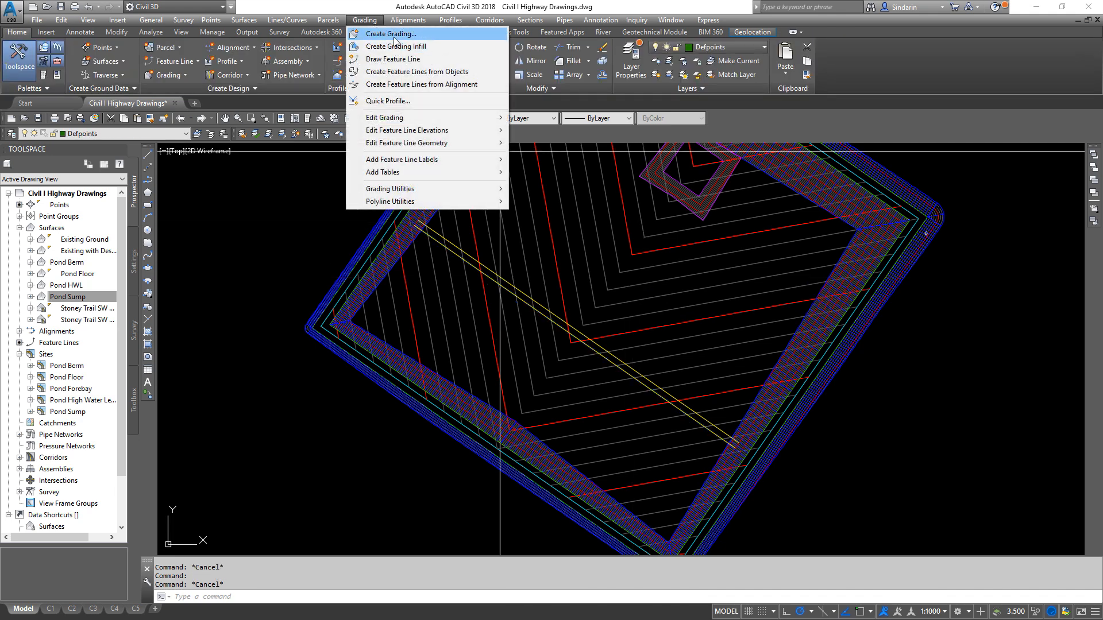
left_click(394, 34)
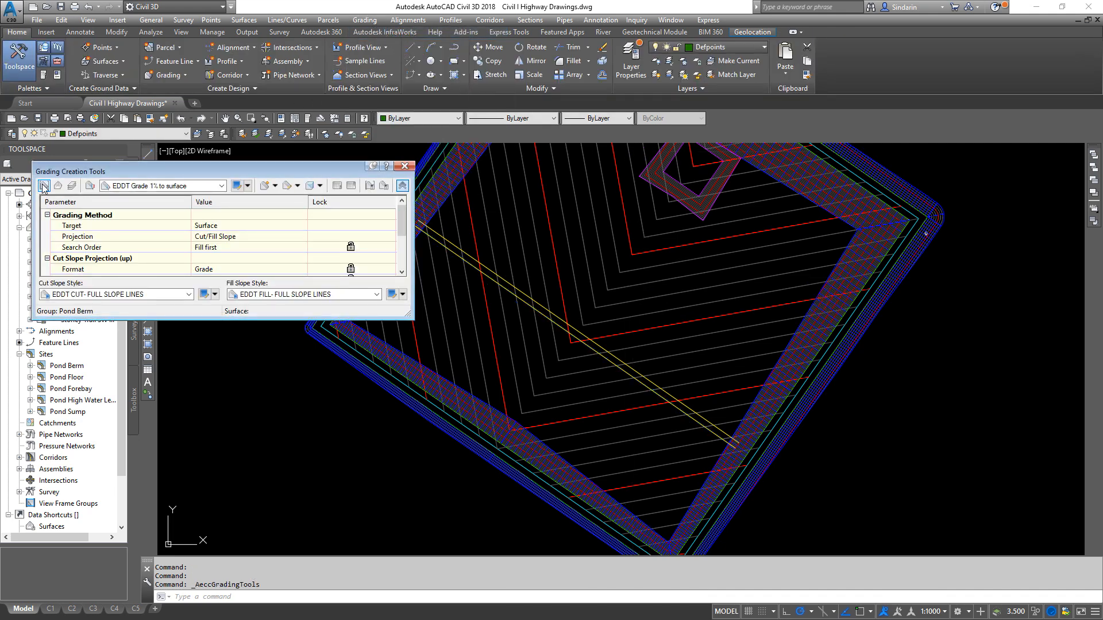
left_click(45, 186)
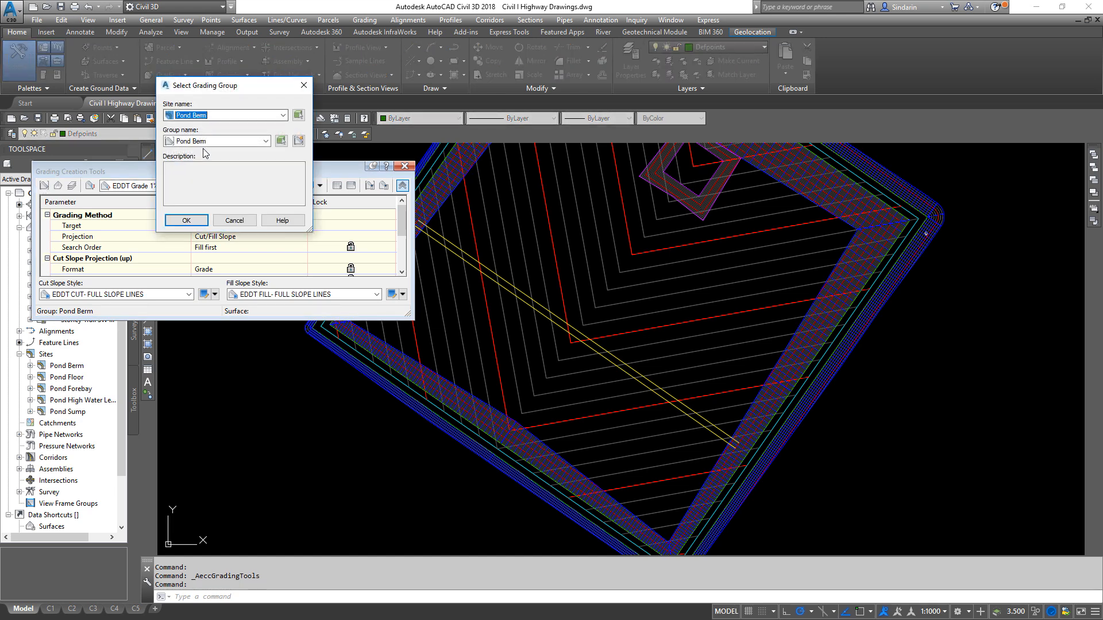
left_click(202, 116)
left_click(237, 139)
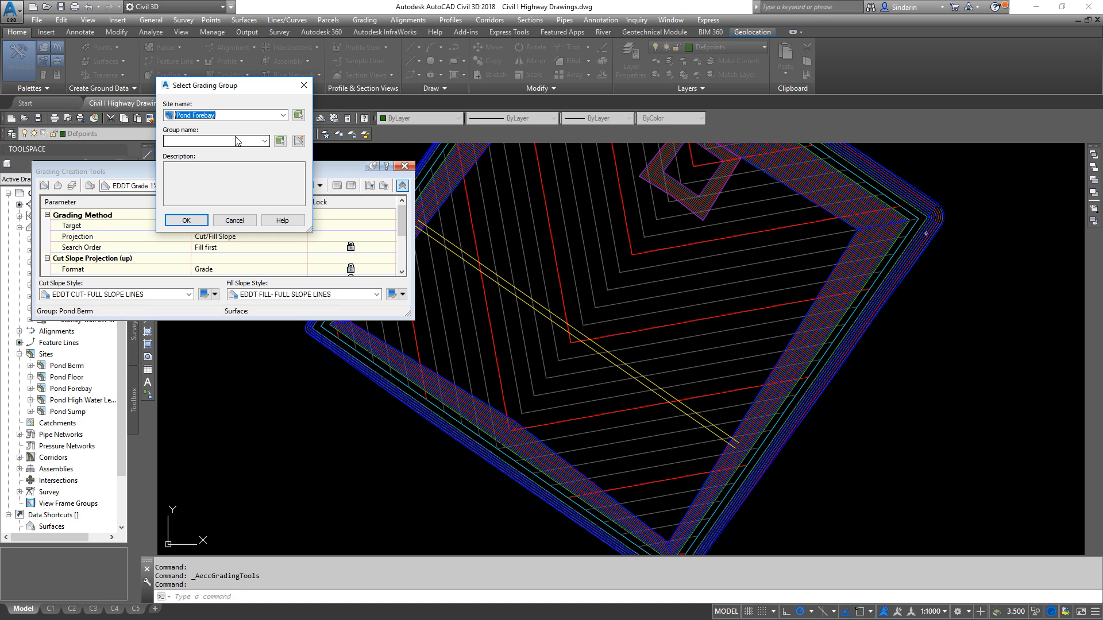
left_click(298, 141)
type("Pond Forebay")
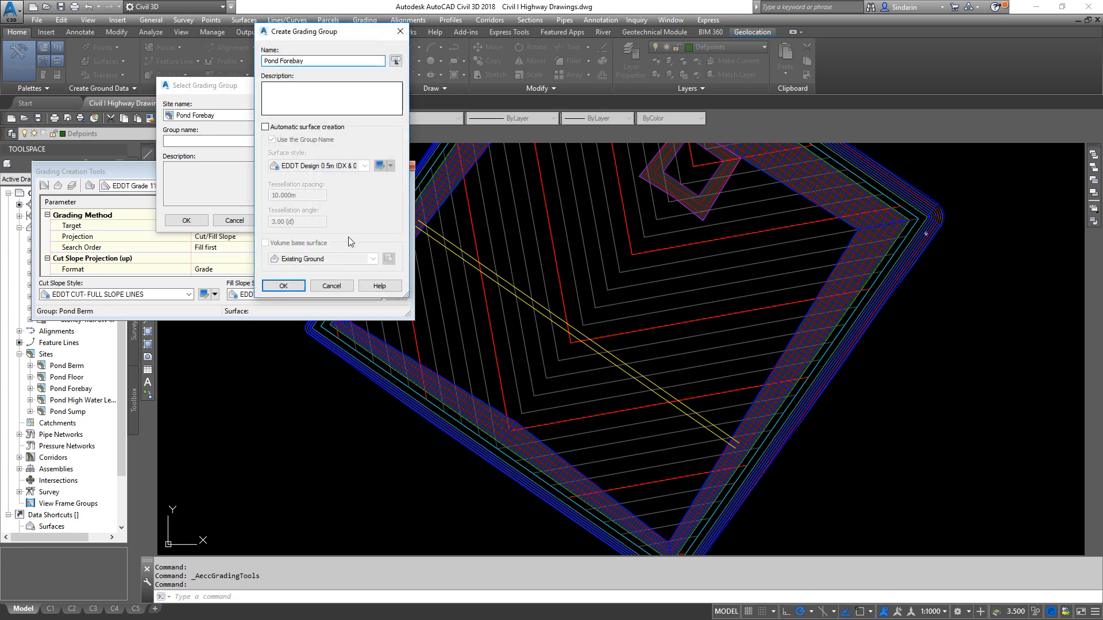
left_click(293, 287)
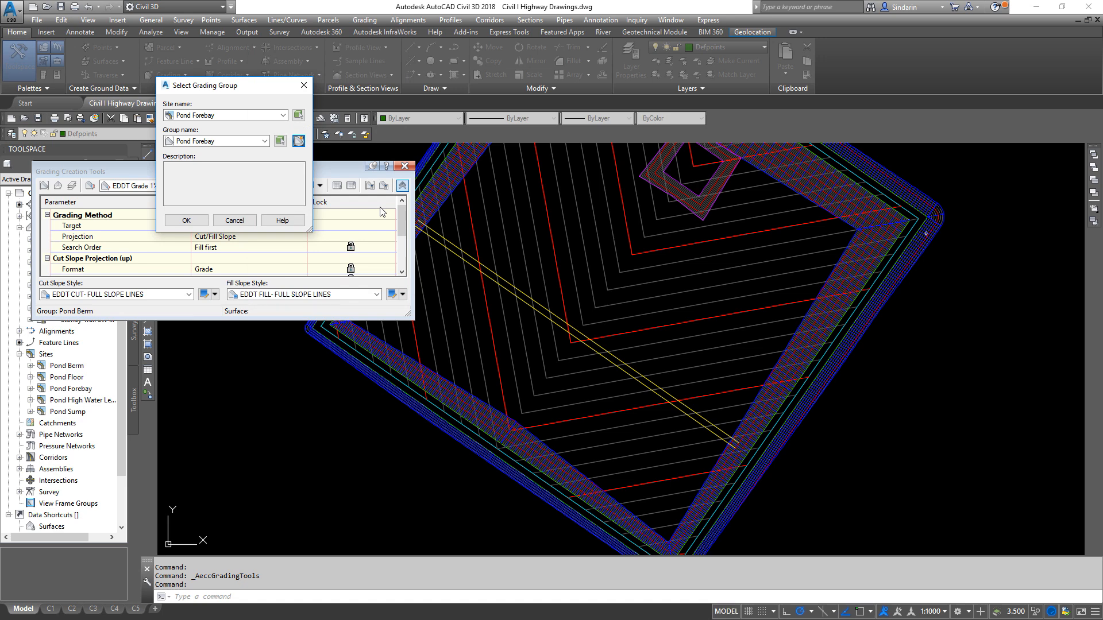
left_click(185, 221)
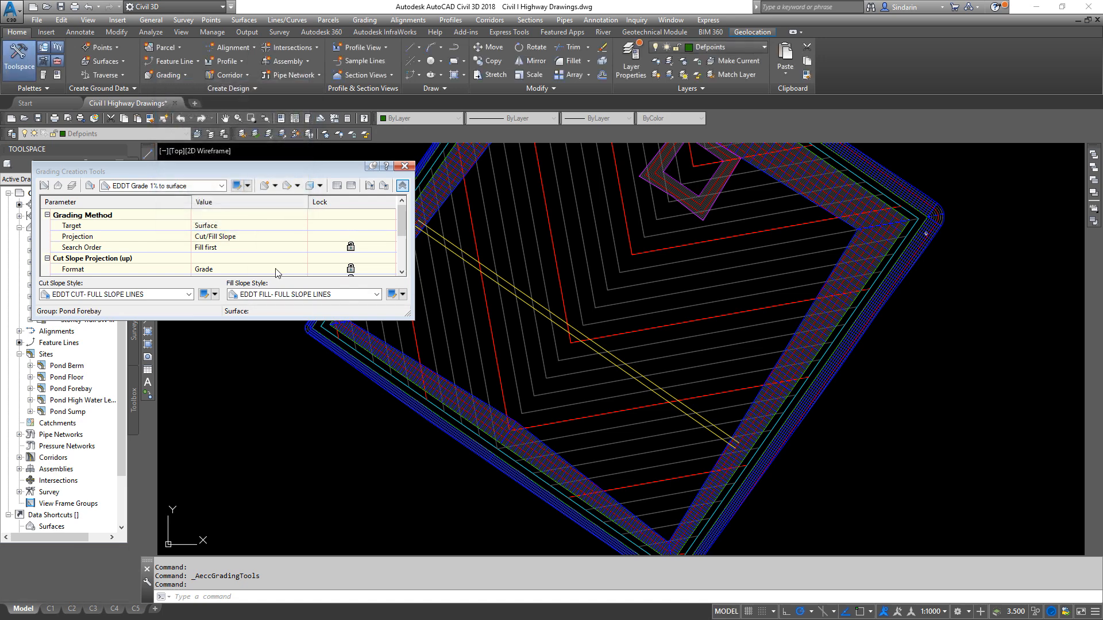
- Set Pond Berm as the grading target surface and EDDT Slope 3:1 to surface as the grading criteria
left_click(58, 186)
left_click(606, 176)
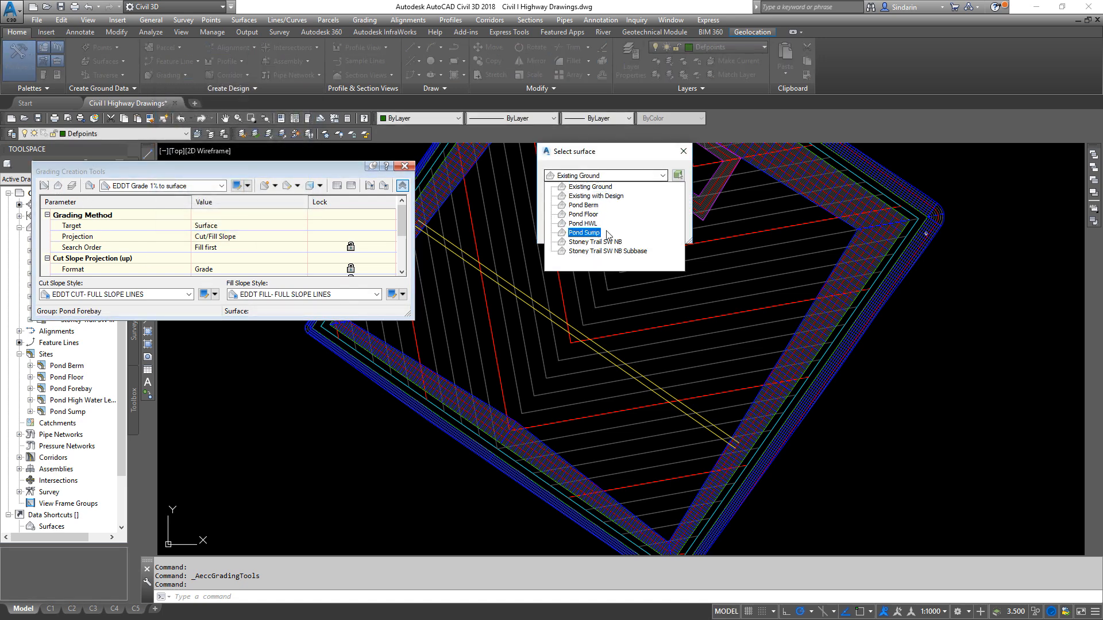
left_click(583, 206)
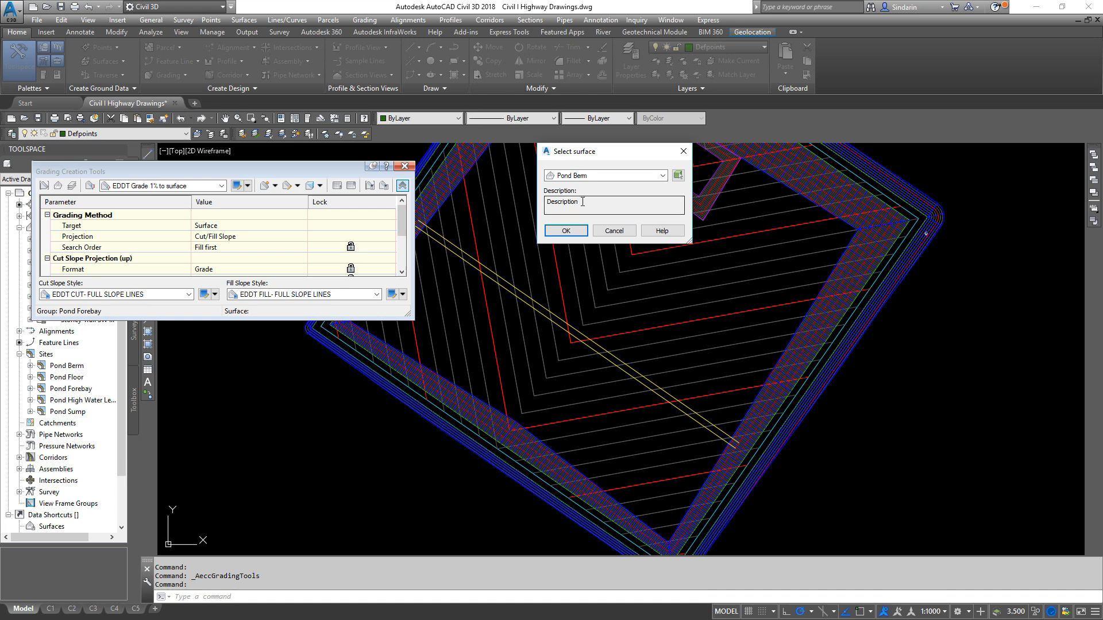
left_click(566, 230)
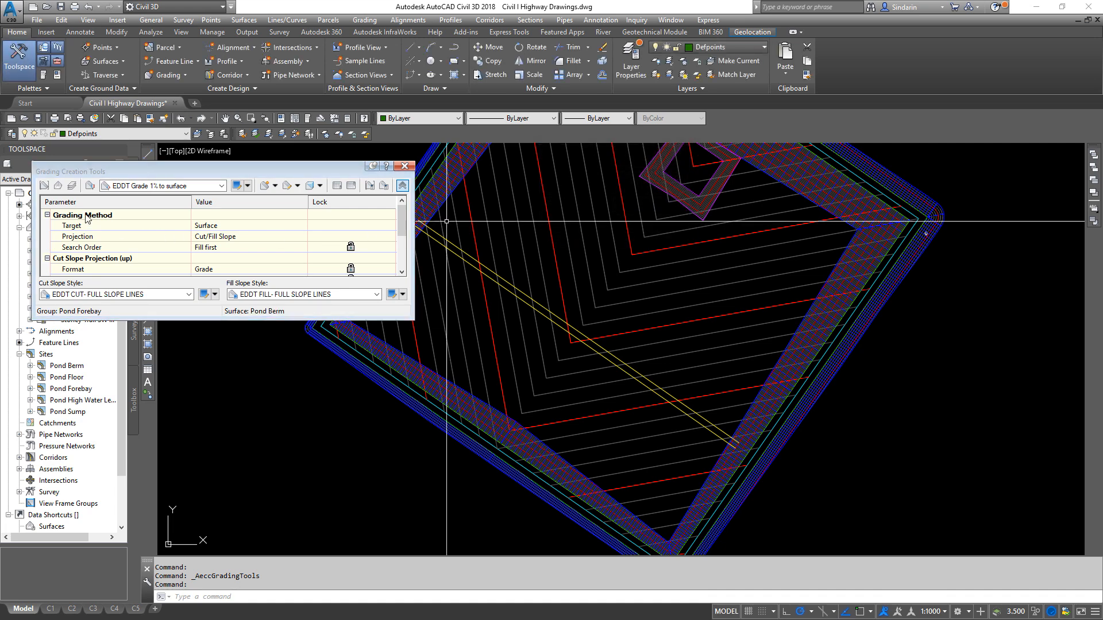
left_click(167, 186)
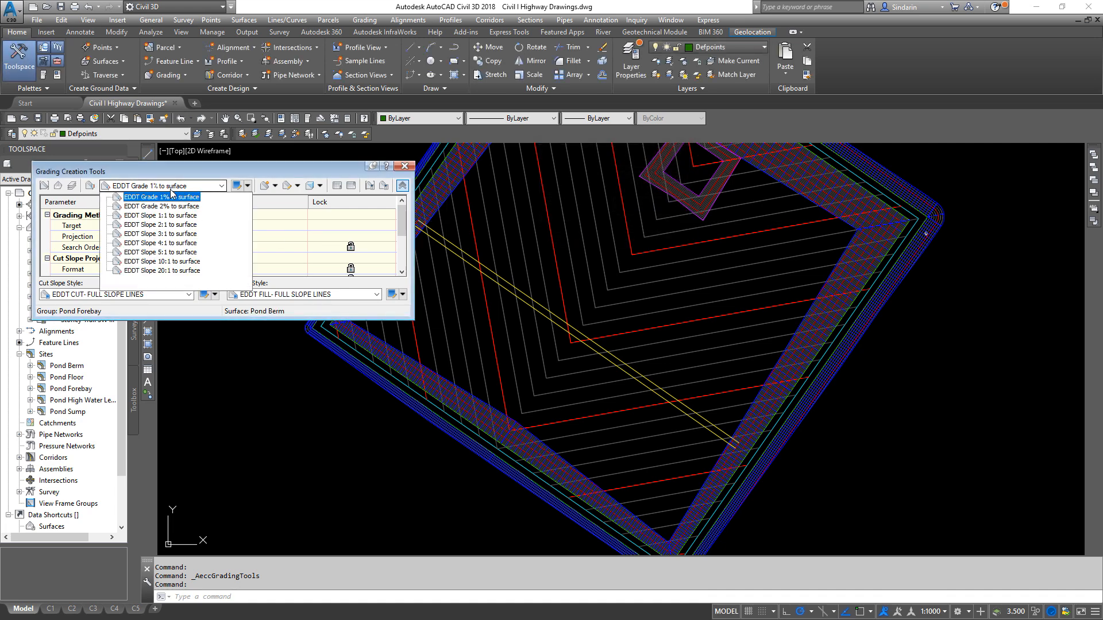
left_click(172, 234)
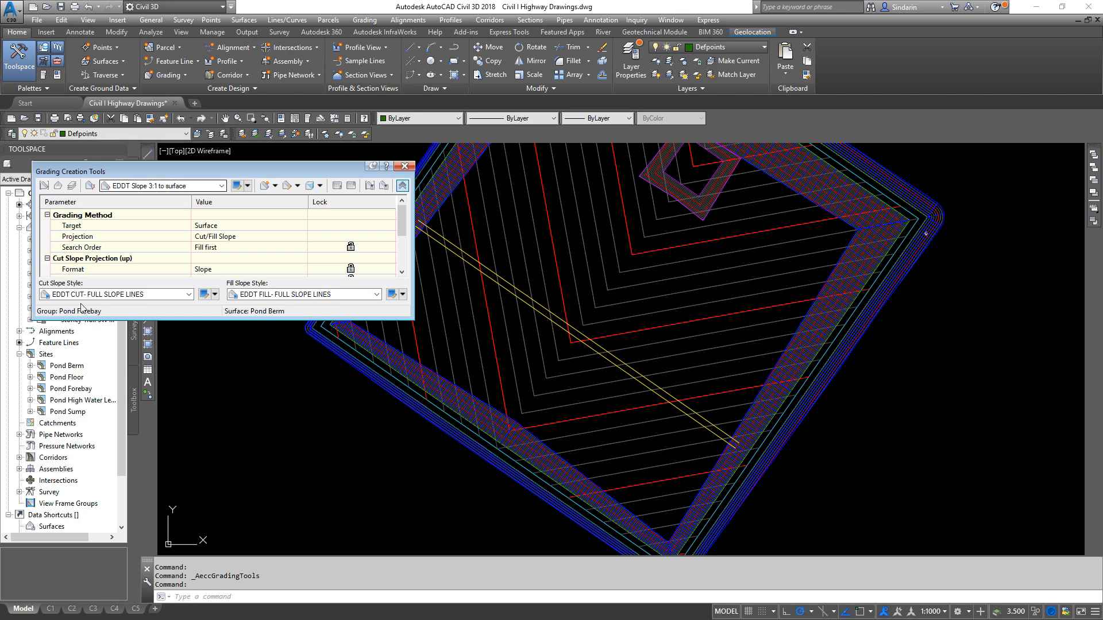
- Create a grading along the entire southwest feature line toward its southwest side, with 3:1 cut and fill slopes
left_click(275, 186)
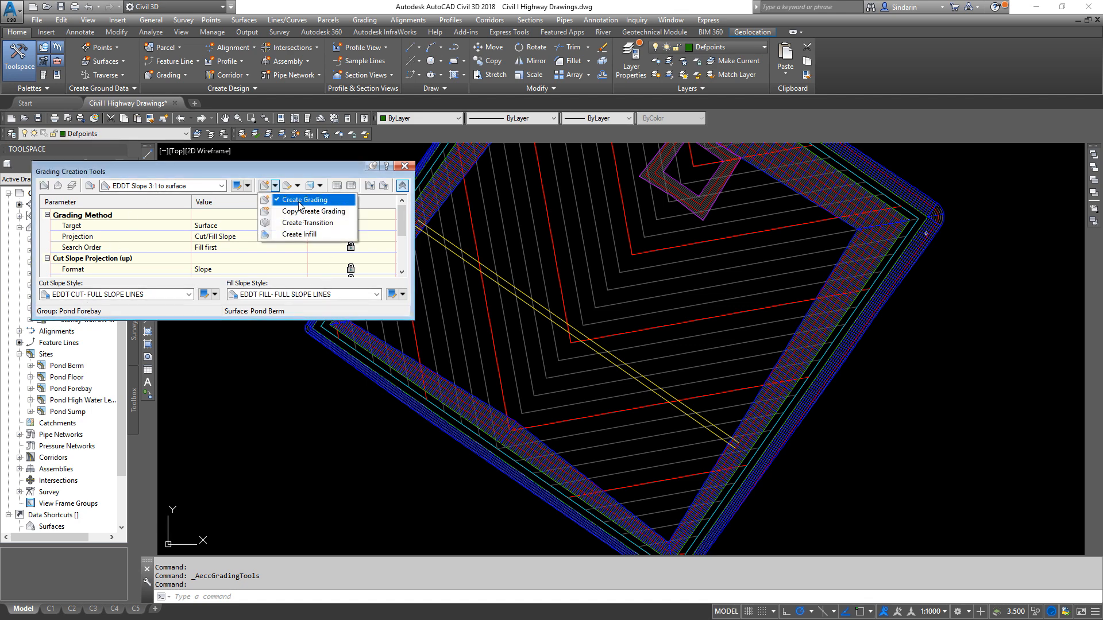
left_click(298, 201)
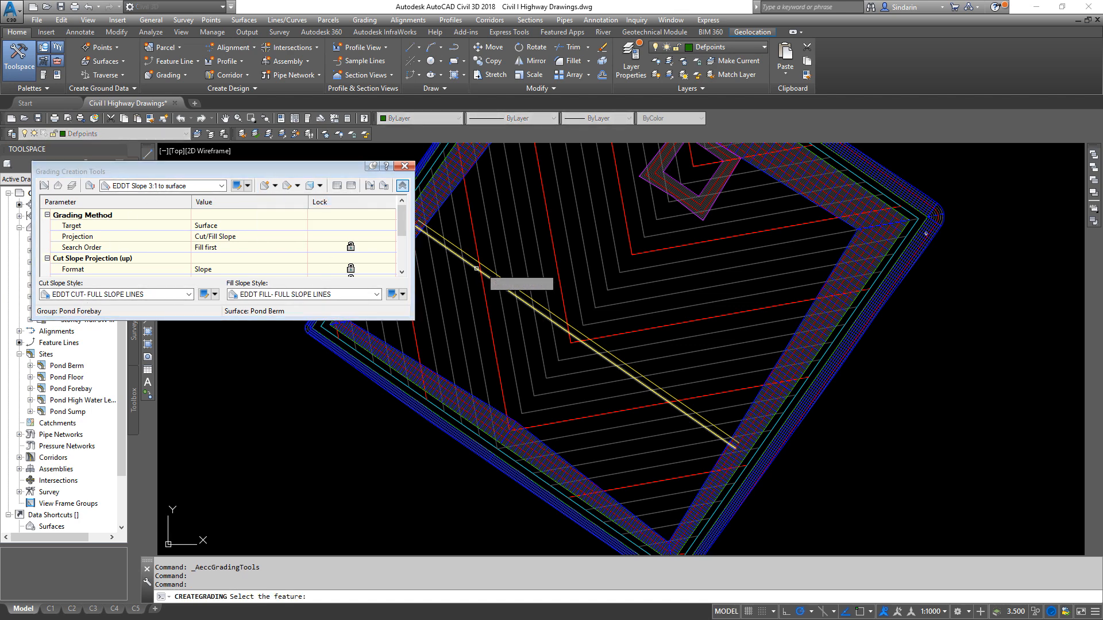
left_click(476, 268)
left_click(449, 316)
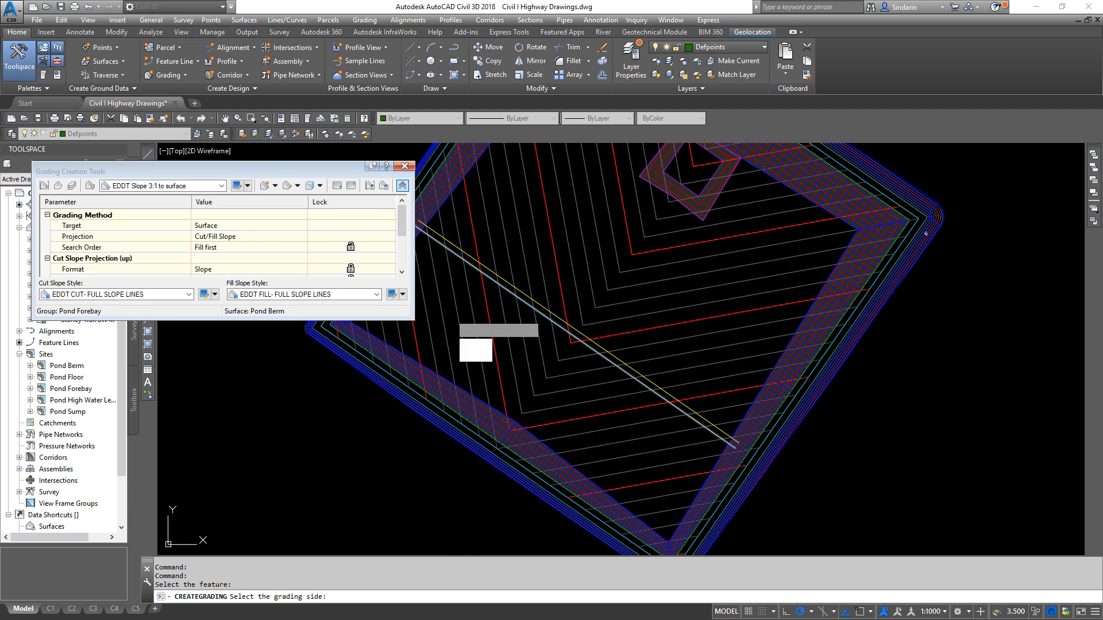
key("Return")
key("Return")
key("Return")
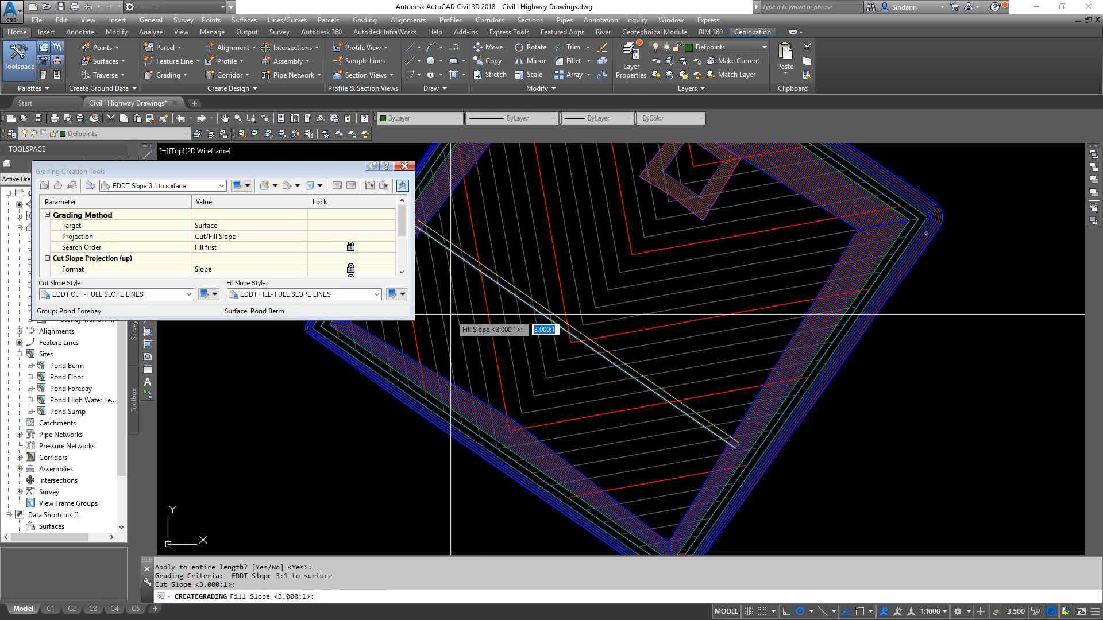
- Grade the entire northeast feature line toward its northeast side with 3:1 cut and fill slopes, and close the grading tools
left_click(554, 316)
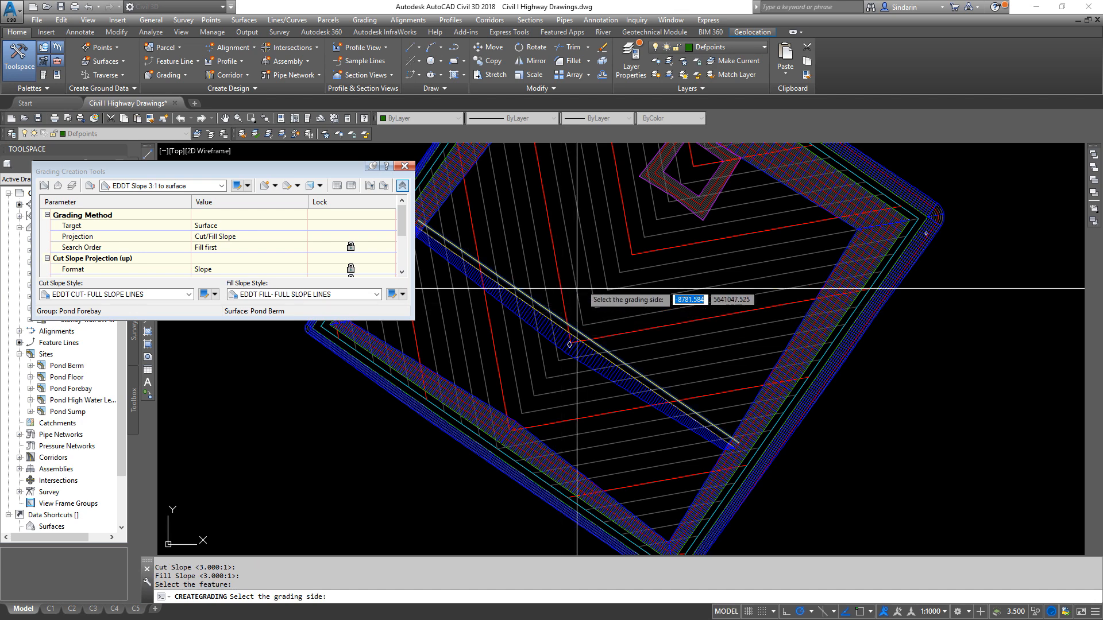
left_click(591, 273)
key("Return")
key("Return")
key("Return")
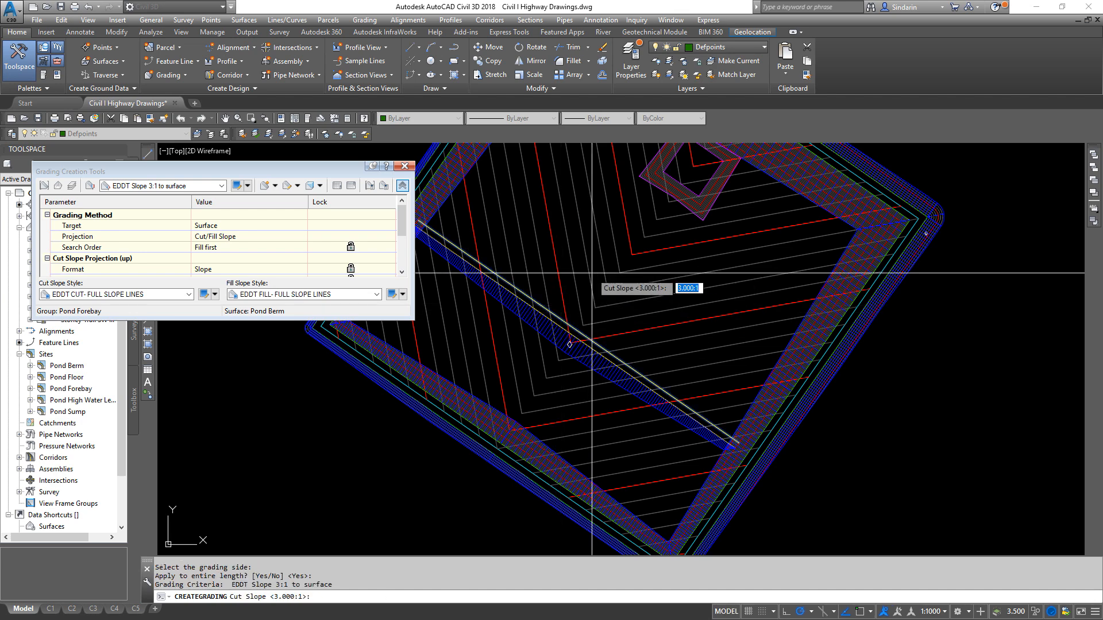
key("Escape")
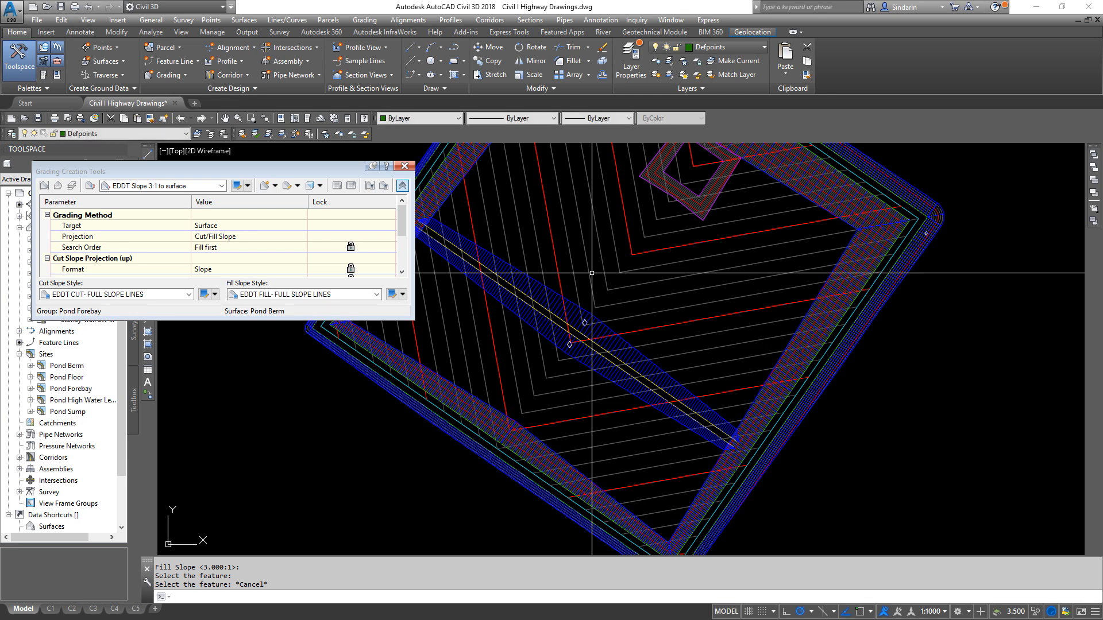
left_click(405, 166)
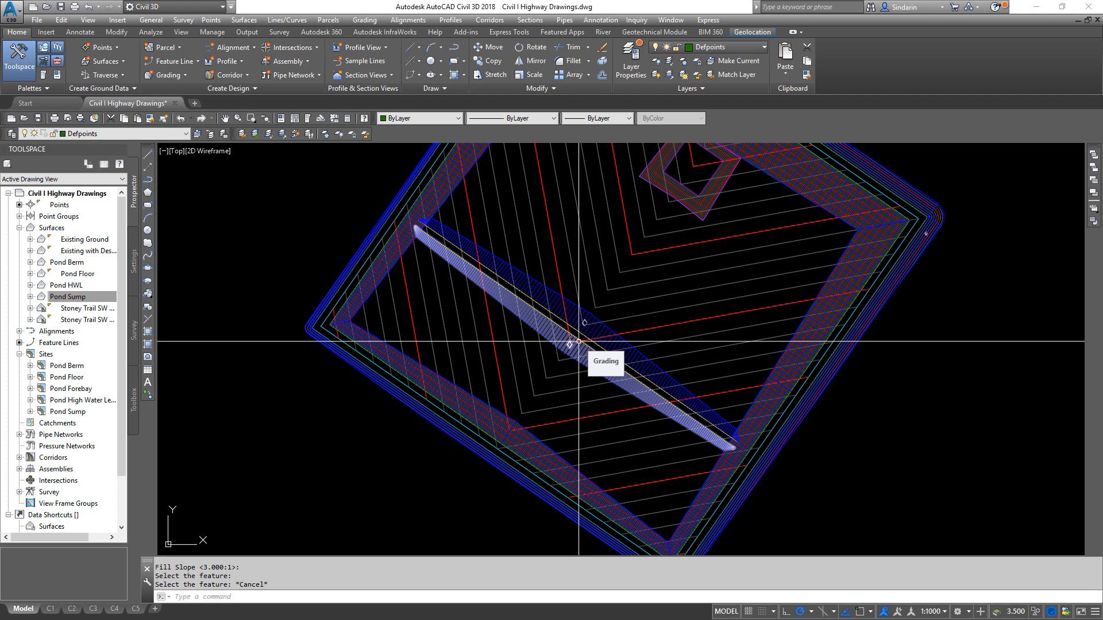
- Create a TIN surface named Pond Forebay, keeping the default style
right_click(49, 228)
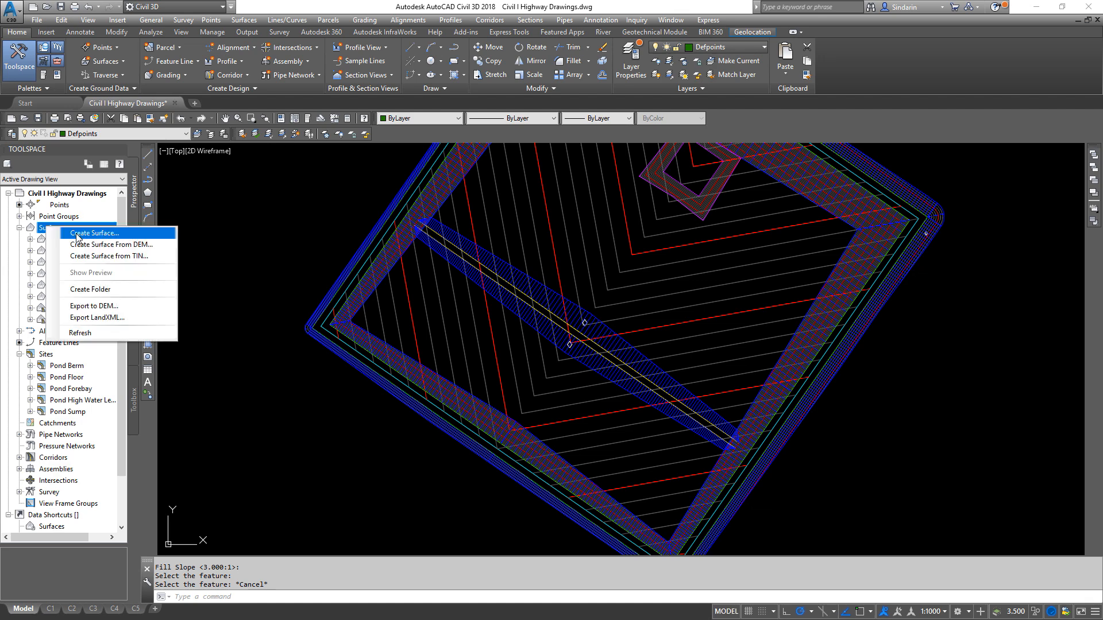
left_click(102, 235)
left_click(625, 276)
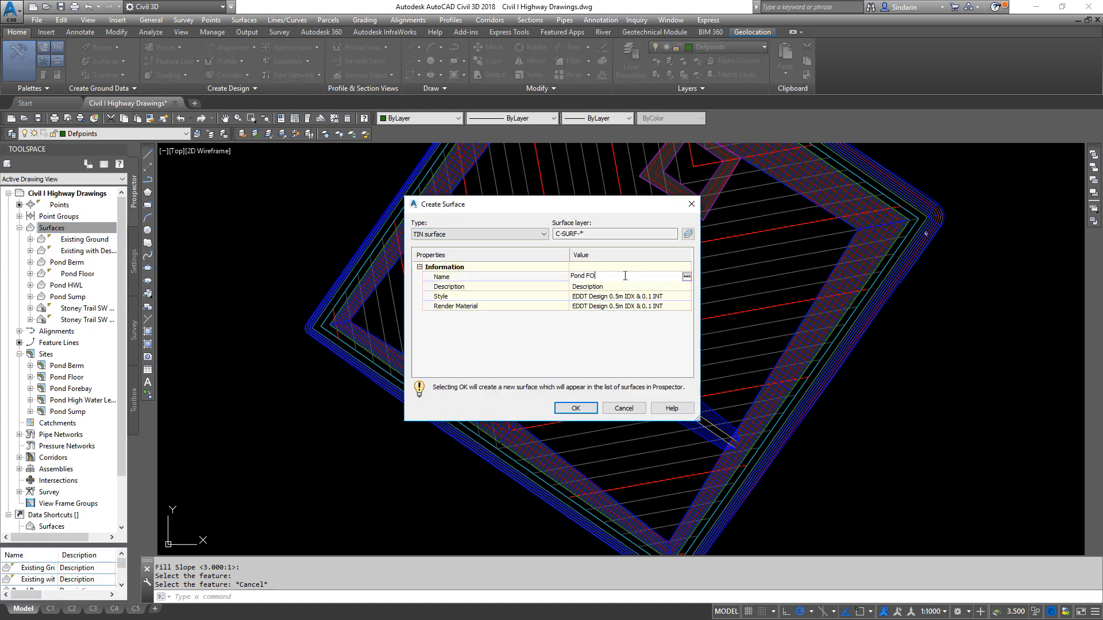
left_click(576, 408)
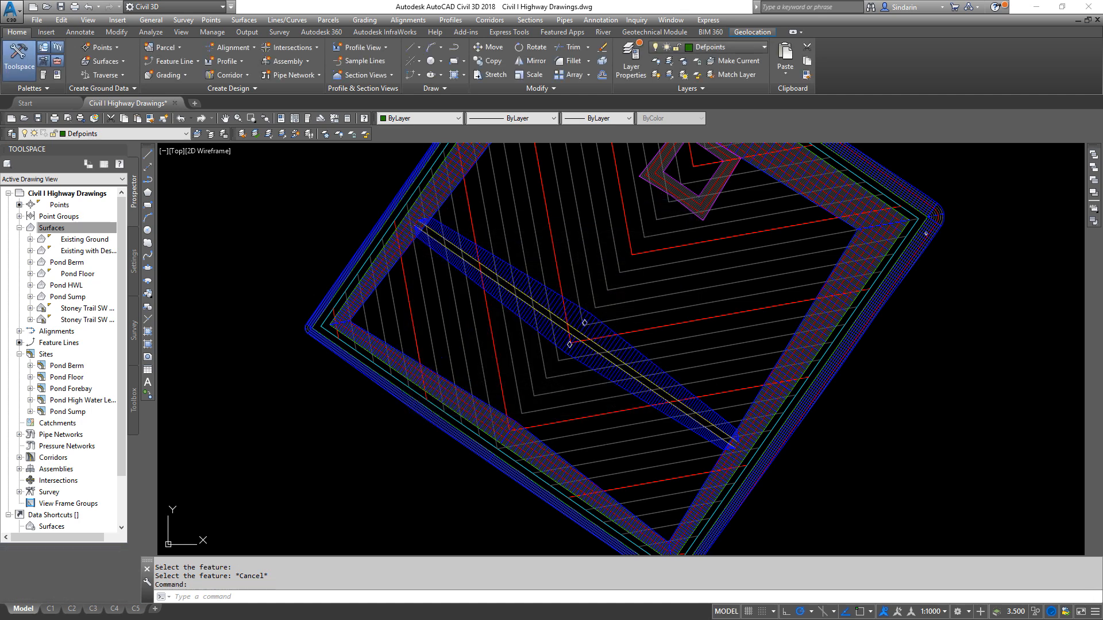
- Add the two forebay feature lines and the outer grading daylight lines to the Pond Forebay surface as breaklines
scroll(539, 322, "up", 5)
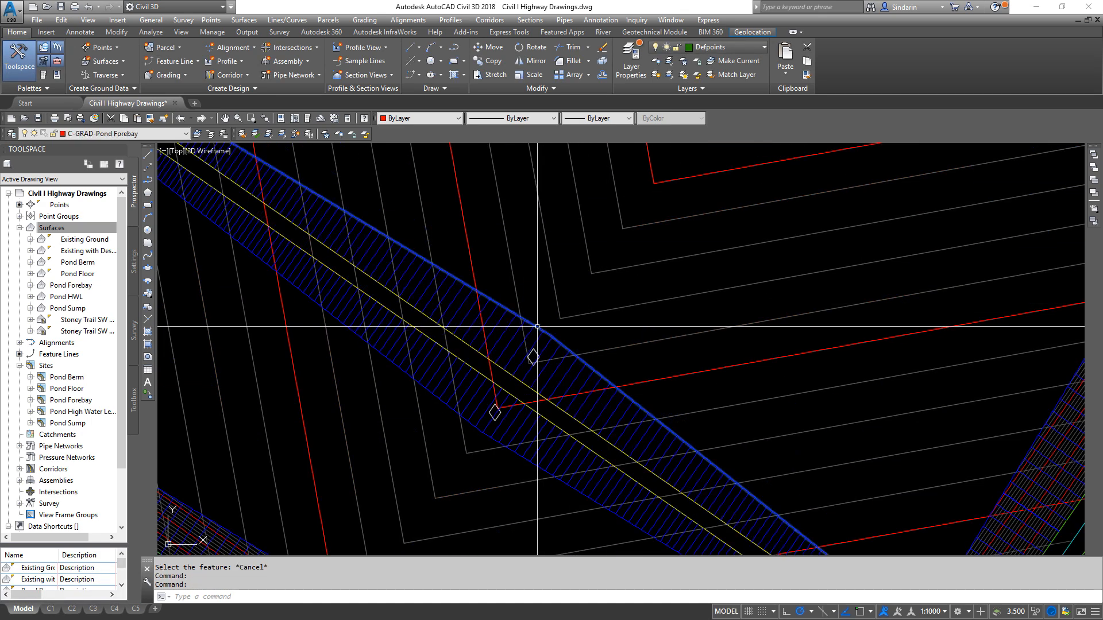
left_click(537, 326)
left_click(501, 367)
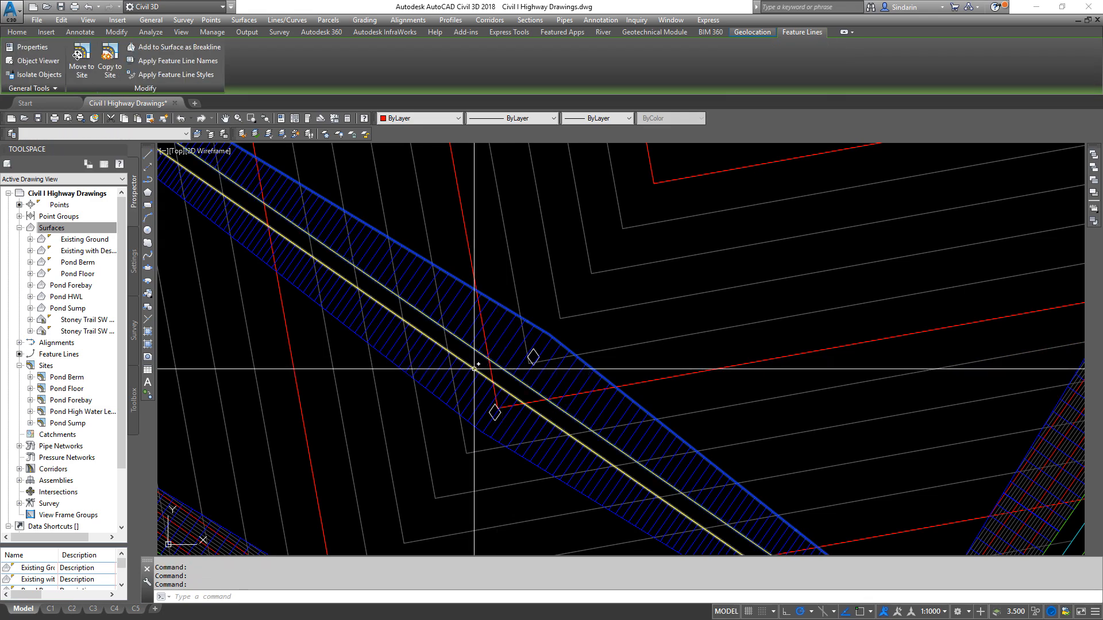
left_click(427, 389)
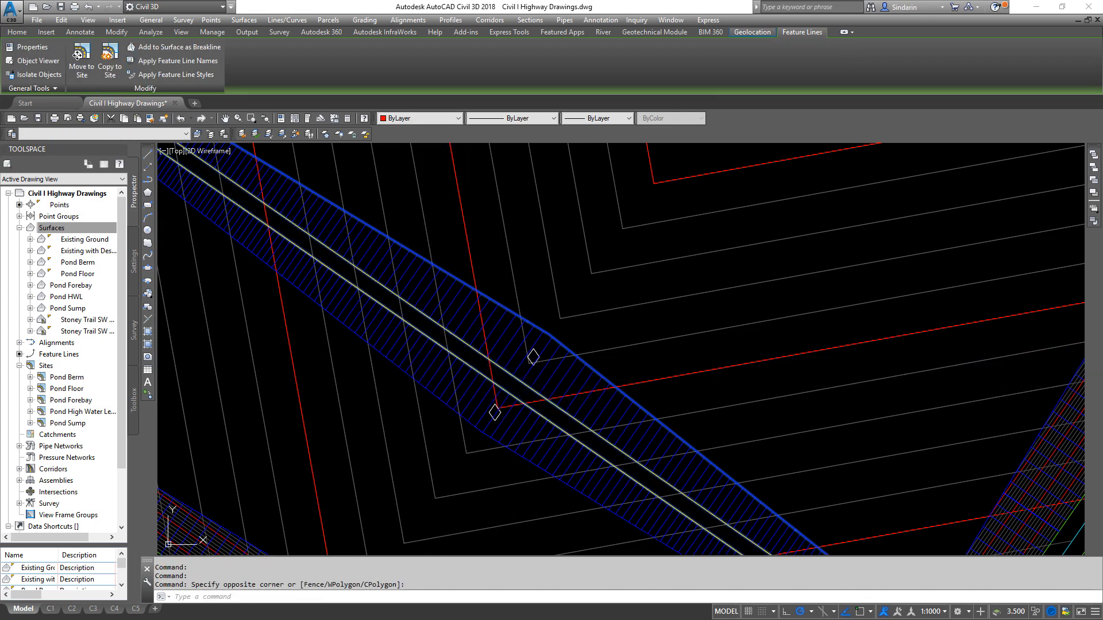
scroll(551, 374, "down", 6)
scroll(589, 308, "up", 8)
left_click(590, 309)
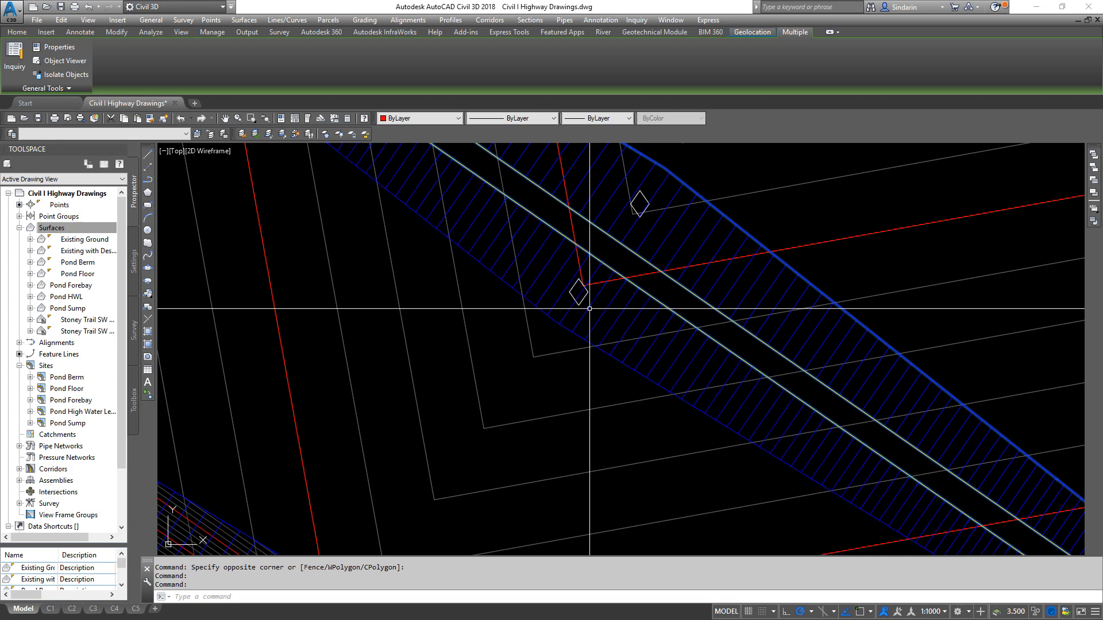
scroll(556, 335, "down", 4)
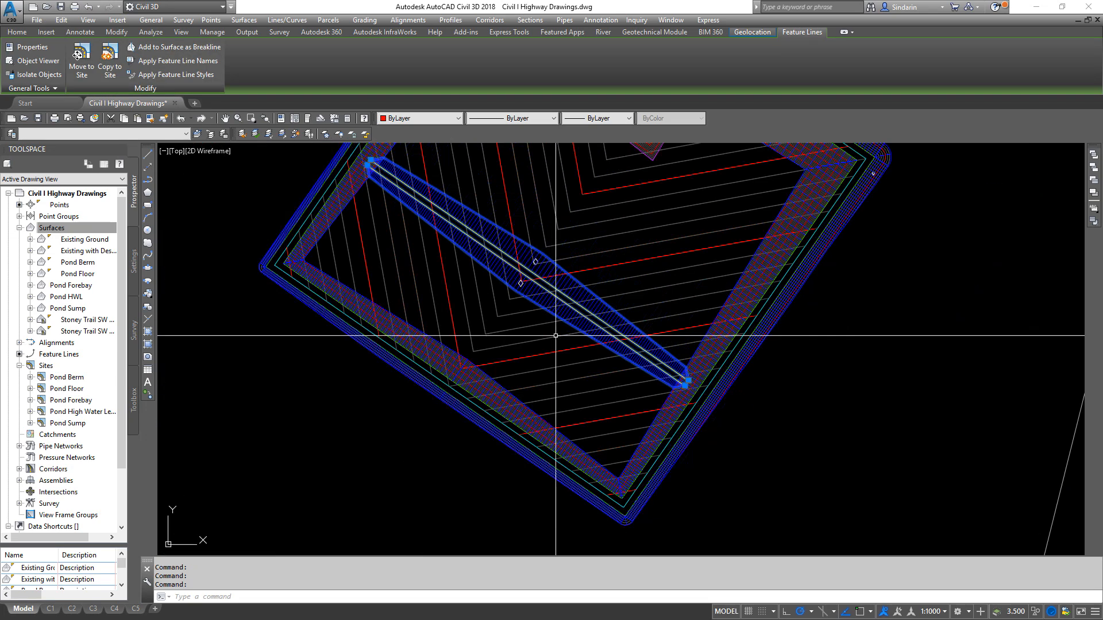
middle_click_drag(389, 234, 429, 316)
right_click(420, 290)
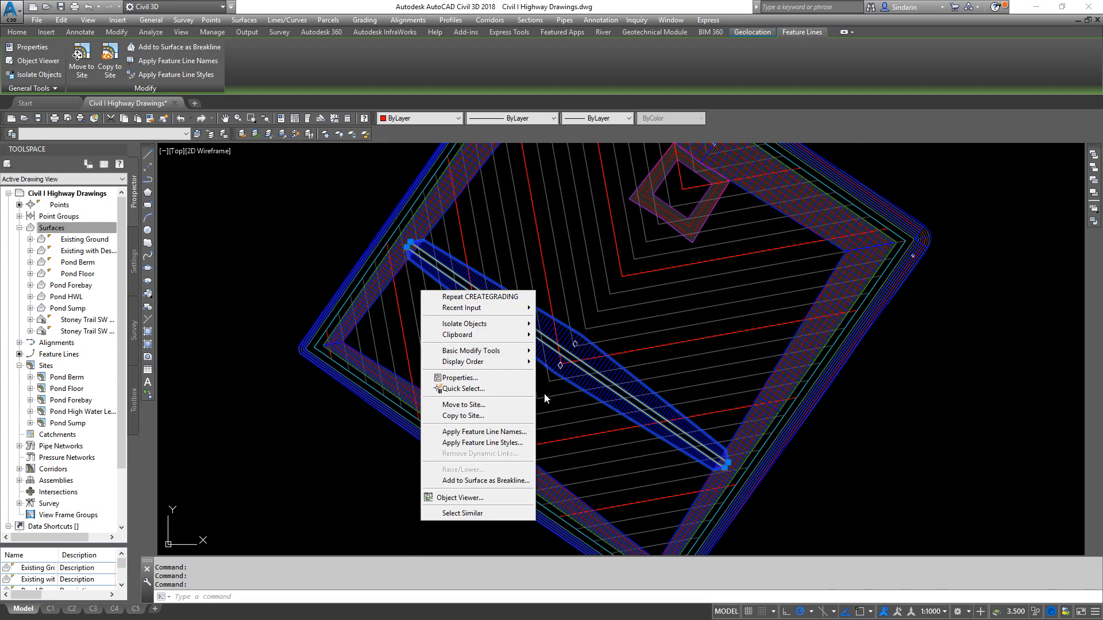
left_click(521, 481)
left_click(520, 313)
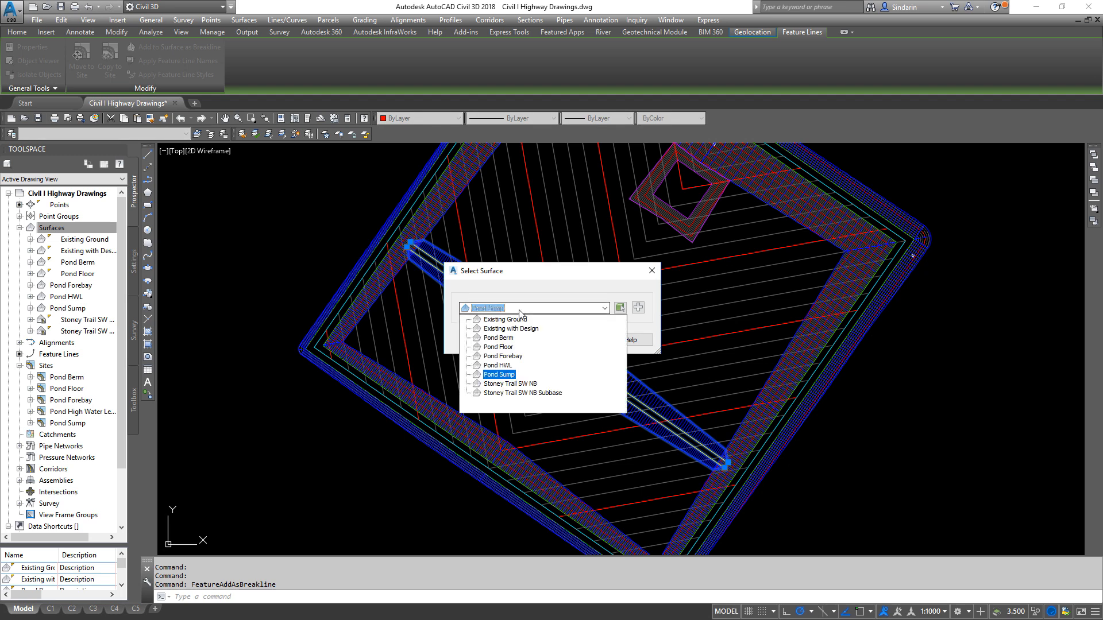
left_click(503, 356)
left_click(531, 340)
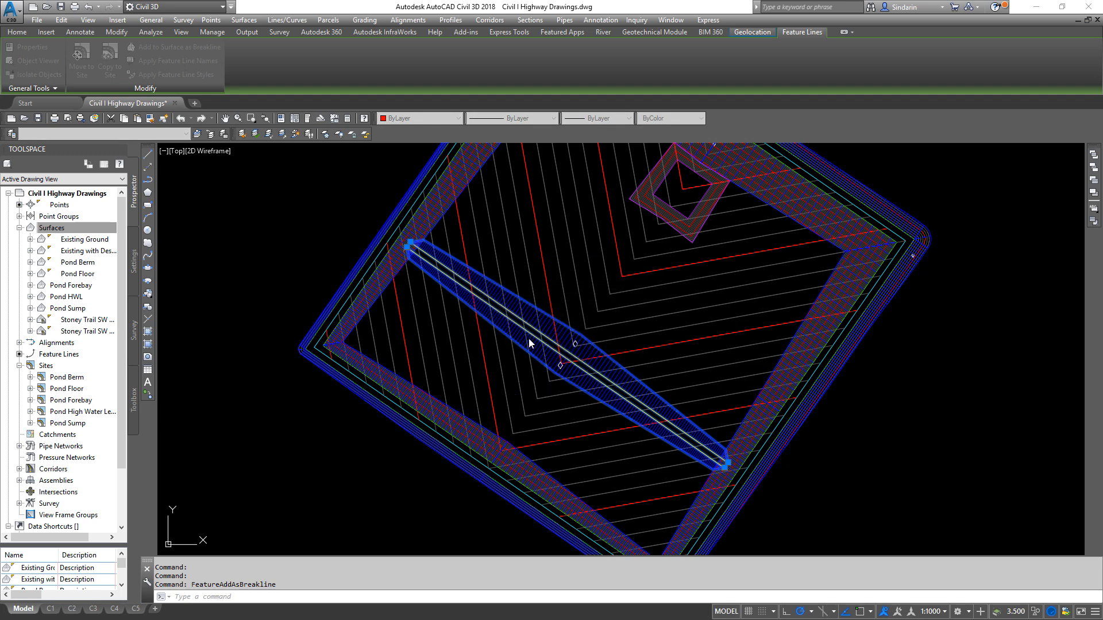
left_click(584, 411)
scroll(607, 355, "up", 5)
scroll(608, 355, "down", 5)
scroll(574, 325, "up", 5)
scroll(549, 343, "down", 5)
left_click(549, 344)
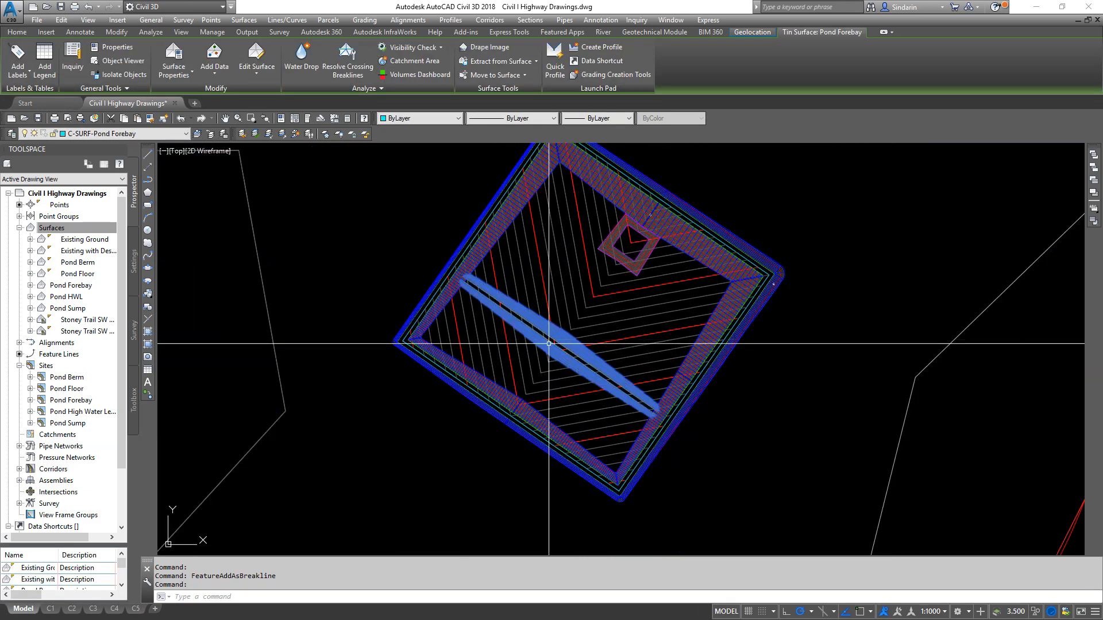
scroll(660, 230, "up", 5)
left_click(633, 306)
scroll(632, 295, "down", 5)
scroll(633, 296, "up", 5)
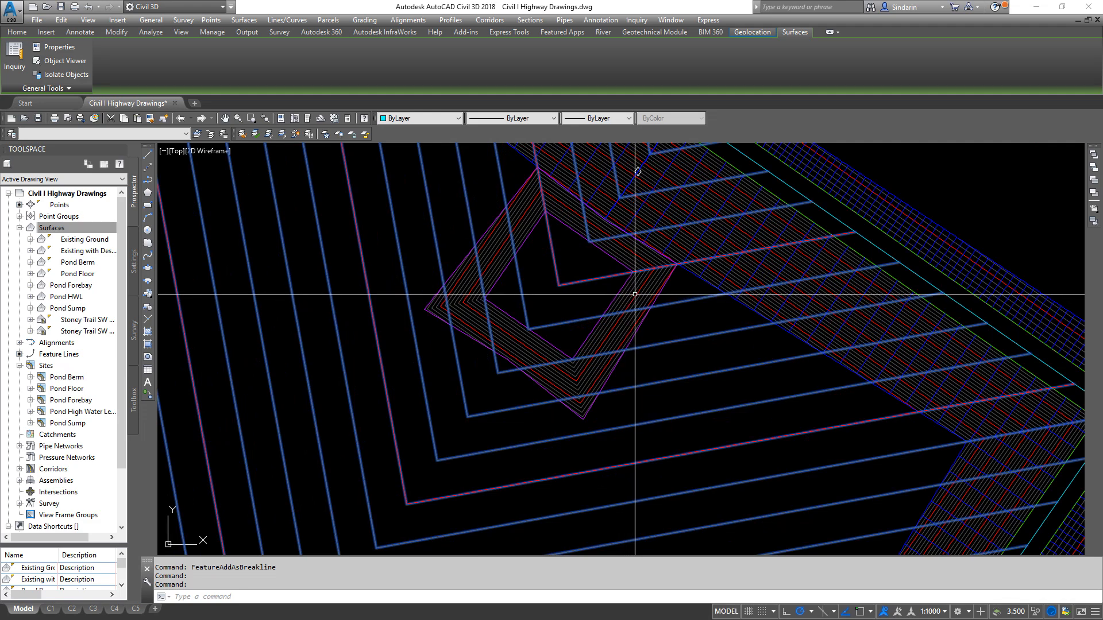
key("Escape")
- Inspect the Pond Sump and Pond Forebay surfaces together in the Object Viewer, then close it
left_click(635, 294)
scroll(700, 208, "down", 5)
scroll(589, 319, "up", 4)
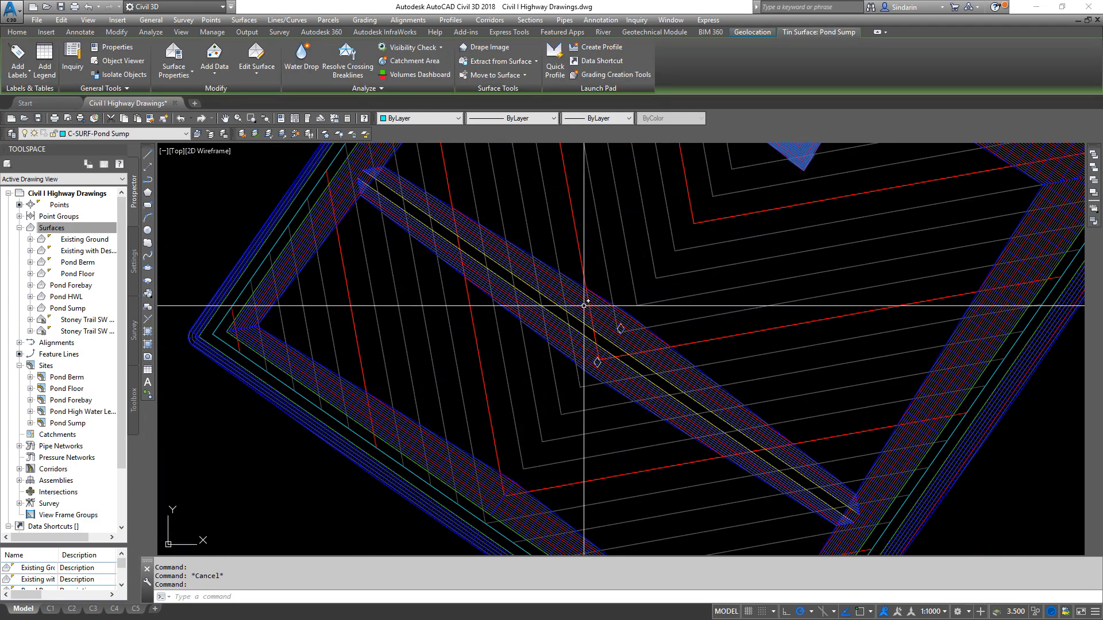
scroll(579, 303, "up", 5)
left_click(575, 297)
left_click(566, 299)
scroll(568, 299, "down", 8)
right_click(577, 300)
left_click(625, 421)
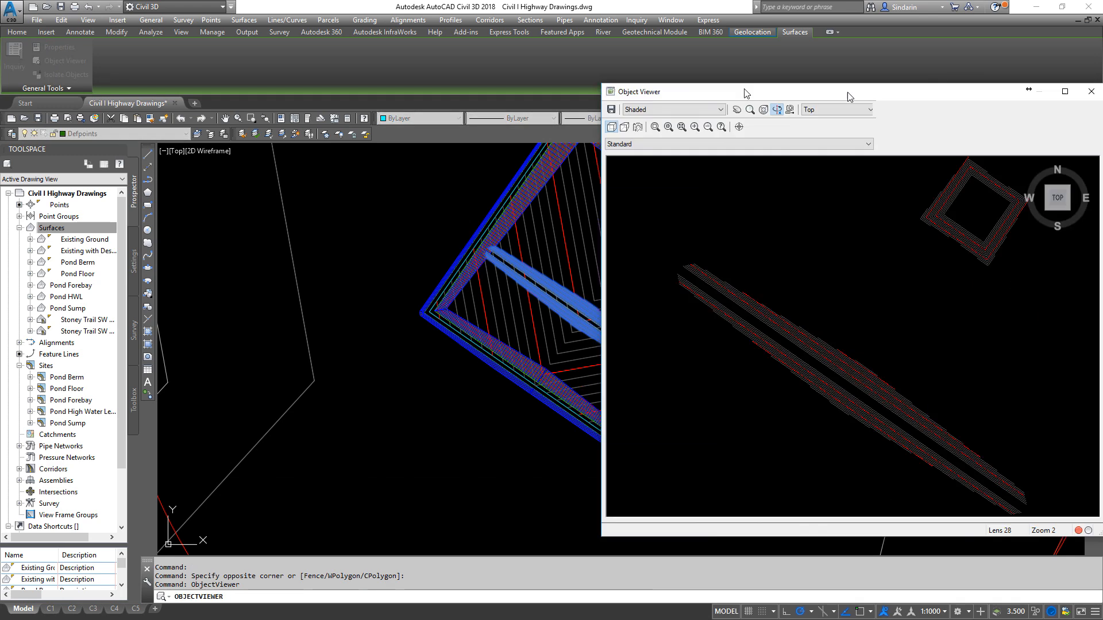
mouse_move(517, 381)
left_mouse_down()
mouse_move(468, 204)
mouse_move(539, 293)
mouse_move(508, 352)
mouse_move(515, 362)
mouse_move(615, 337)
mouse_move(580, 300)
left_mouse_up()
mouse_move(373, 371)
left_mouse_down()
mouse_move(570, 396)
mouse_move(500, 362)
mouse_move(584, 290)
mouse_move(534, 438)
mouse_move(530, 352)
left_mouse_up()
key("Escape")
scroll(618, 329, "down", 4)
scroll(629, 321, "up", 6)
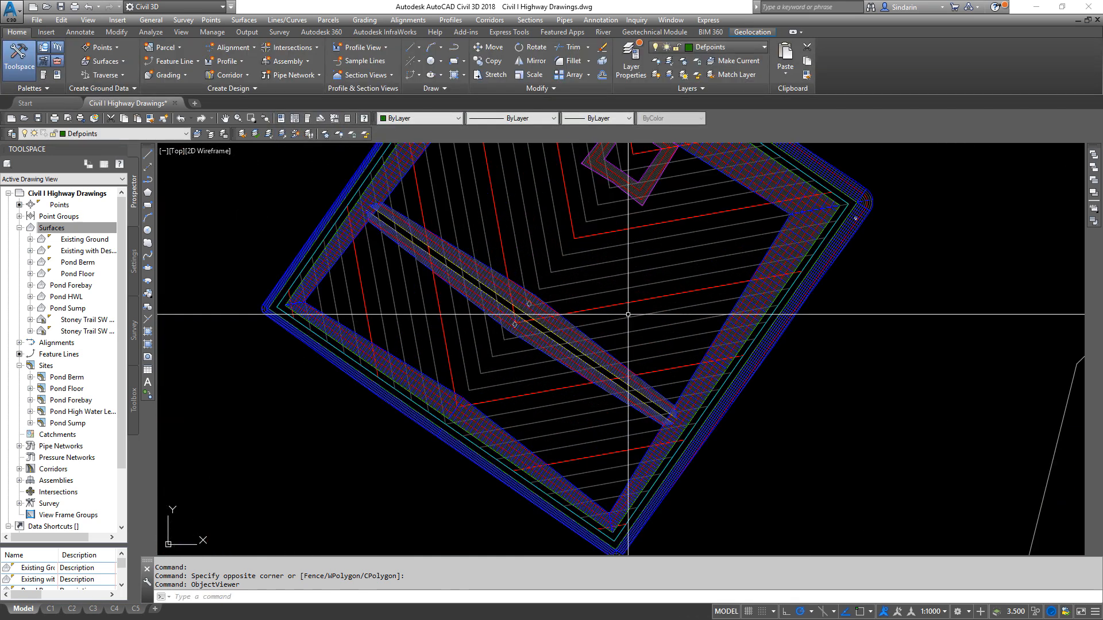
scroll(627, 321, "down", 3)
mouse_move(634, 315)
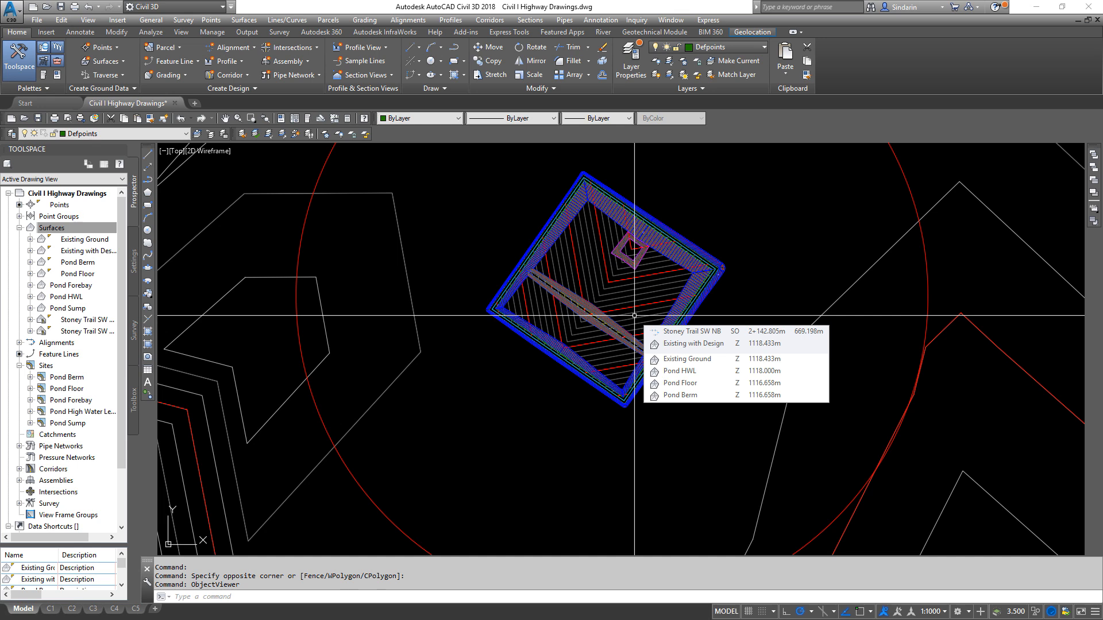
- Create a TIN surface named Complete Pond Design, keeping the default style
right_click(68, 227)
left_click(101, 231)
left_click(621, 277)
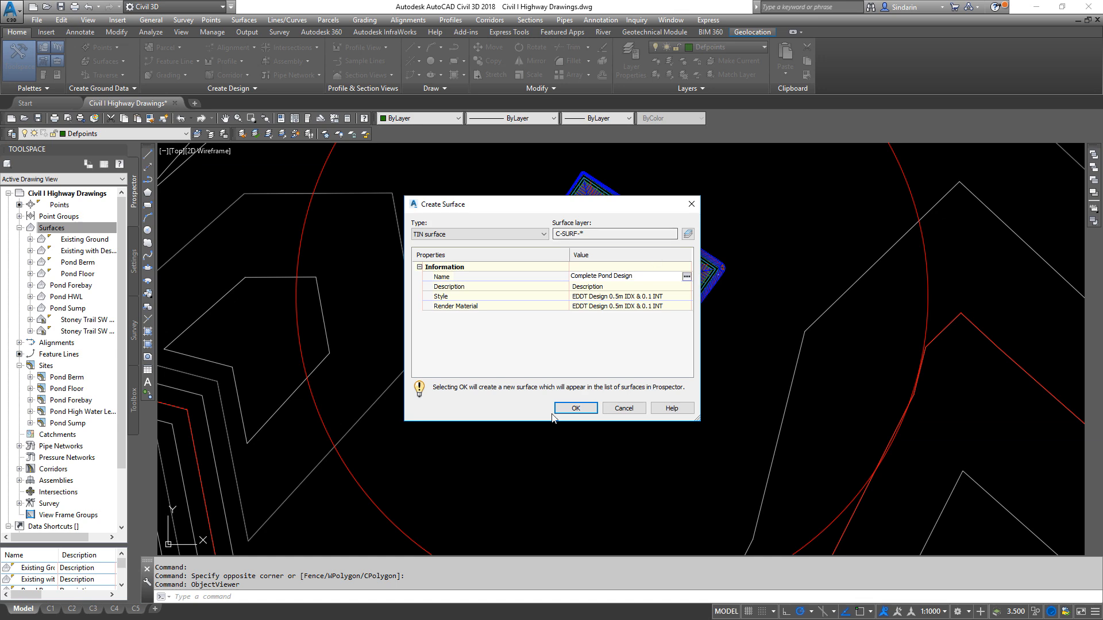
left_click(574, 409)
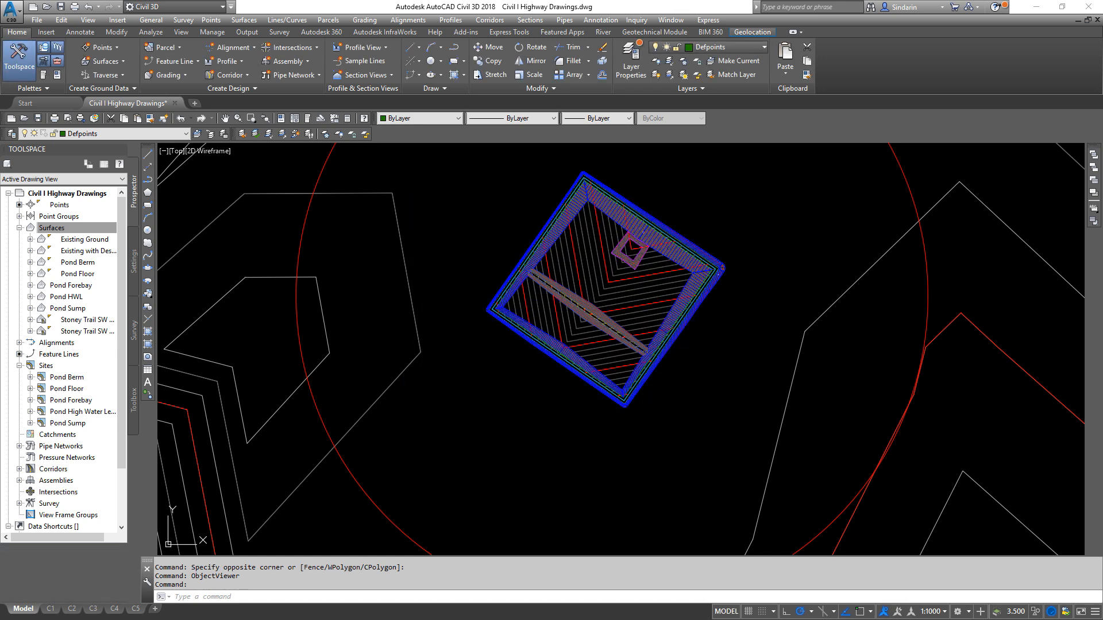
- Freeze the C-SURF layers of the Pond Forebay, Pond Floor, Pond Berm and Pond Sump surfaces using Layer Freeze
left_click(327, 136)
scroll(605, 291, "up", 6)
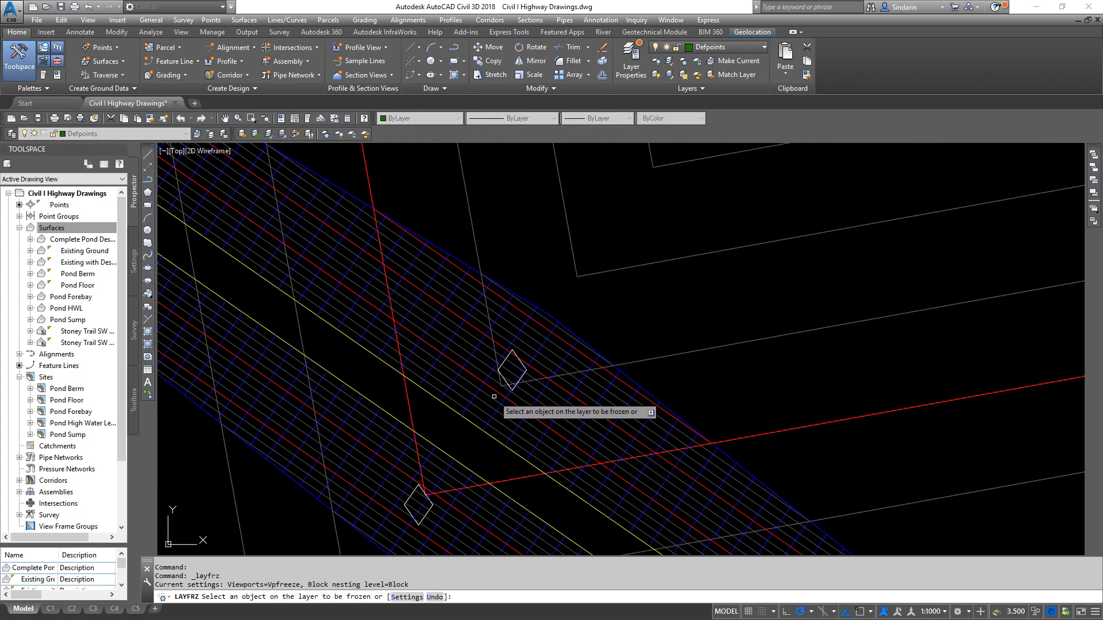
left_click(495, 392)
scroll(498, 420, "down", 6)
left_click(489, 348)
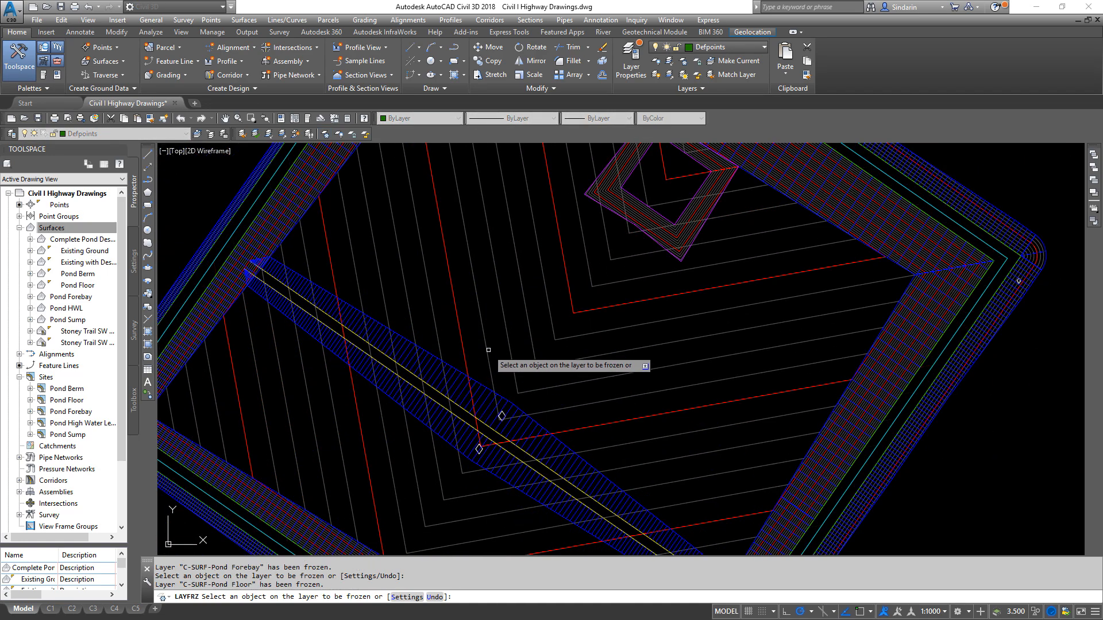
left_click(487, 336)
middle_click_drag(767, 244, 722, 392)
left_click(668, 340)
scroll(849, 403, "down", 8)
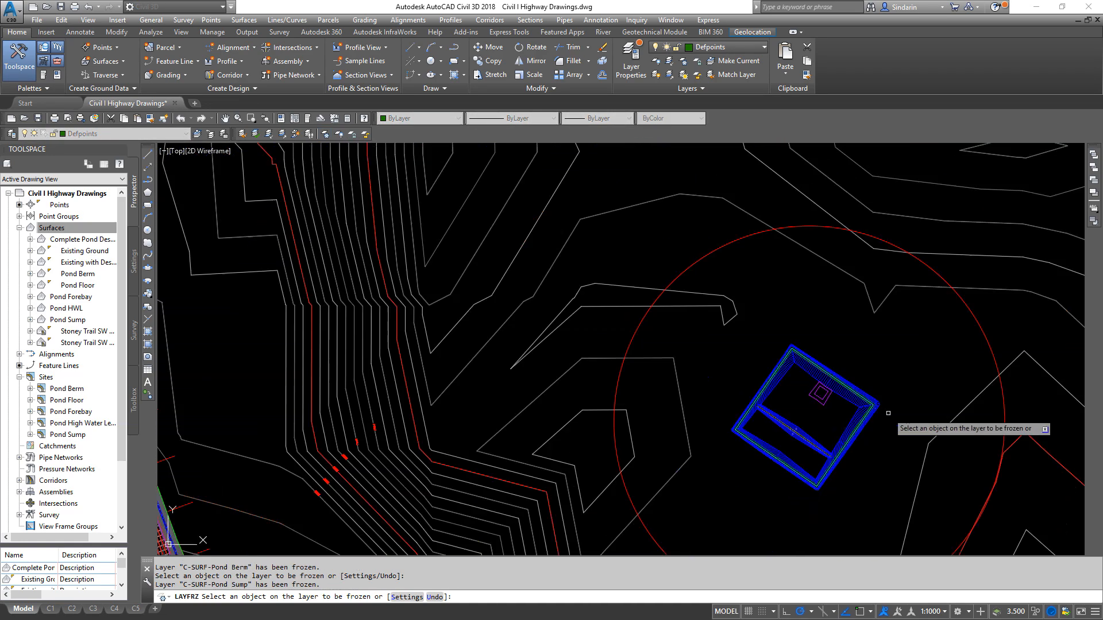
scroll(782, 410, "up", 6)
middle_click_drag(775, 429, 754, 415)
scroll(747, 402, "down", 3)
key("Escape")
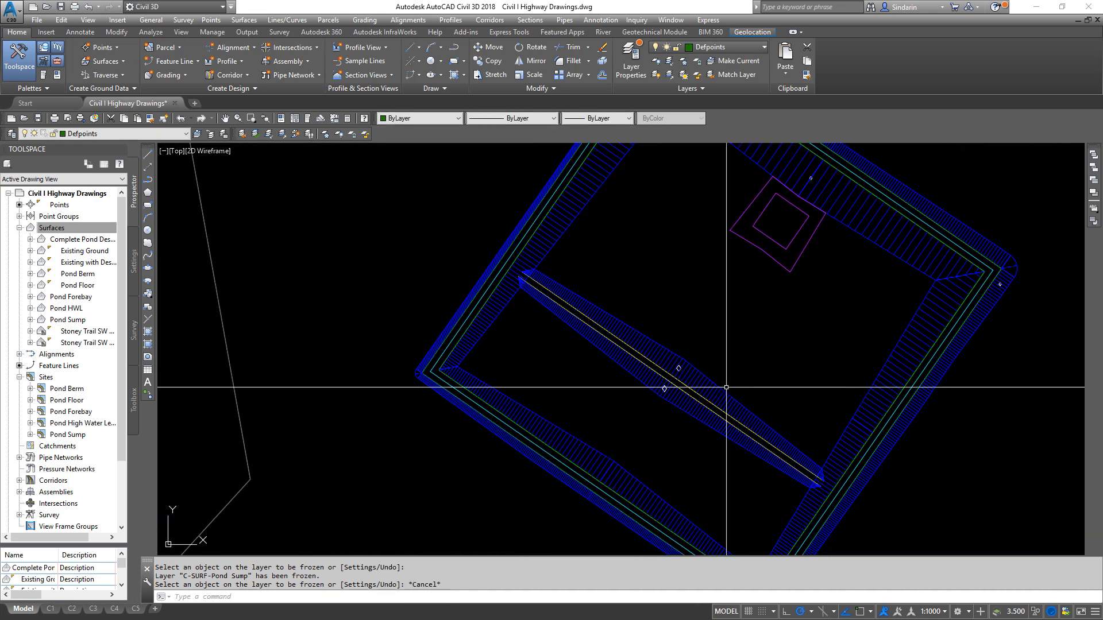
- Check the cut grading style of the forebay's northeast grading and leave it without changes
scroll(597, 328, "up", 7)
scroll(597, 328, "down", 7)
left_click(640, 296)
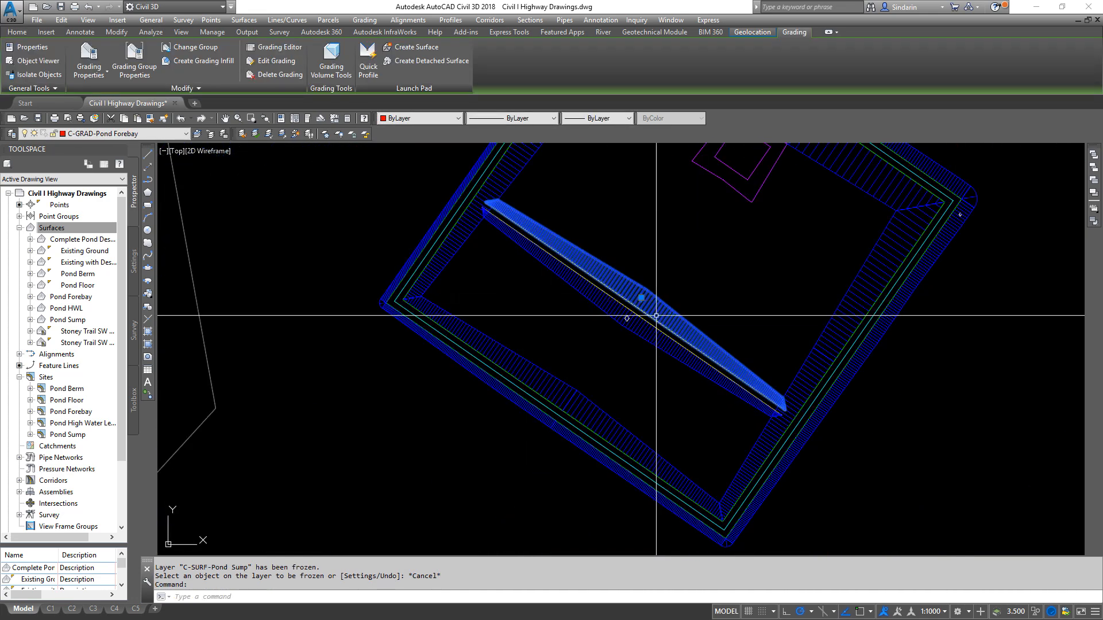
right_click(672, 275)
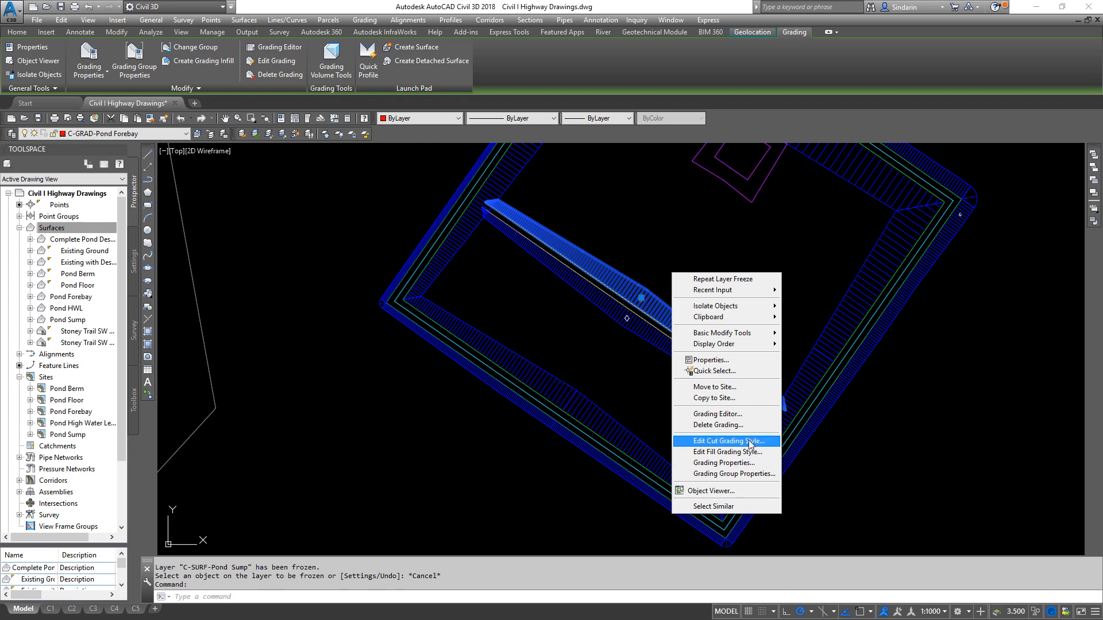
left_click(727, 441)
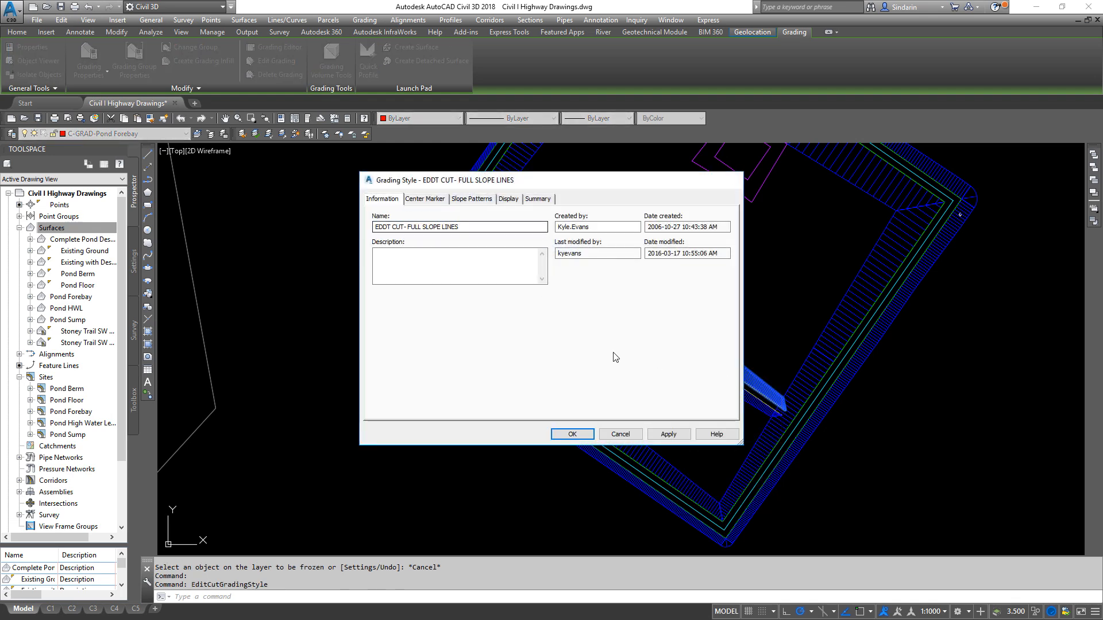
left_click(620, 433)
key("Escape")
- Review the target surface and the cut and fill slopes of the forebay's northeast grading in the Grading Editor
scroll(645, 297, "up", 7)
left_click(625, 292)
right_click(626, 293)
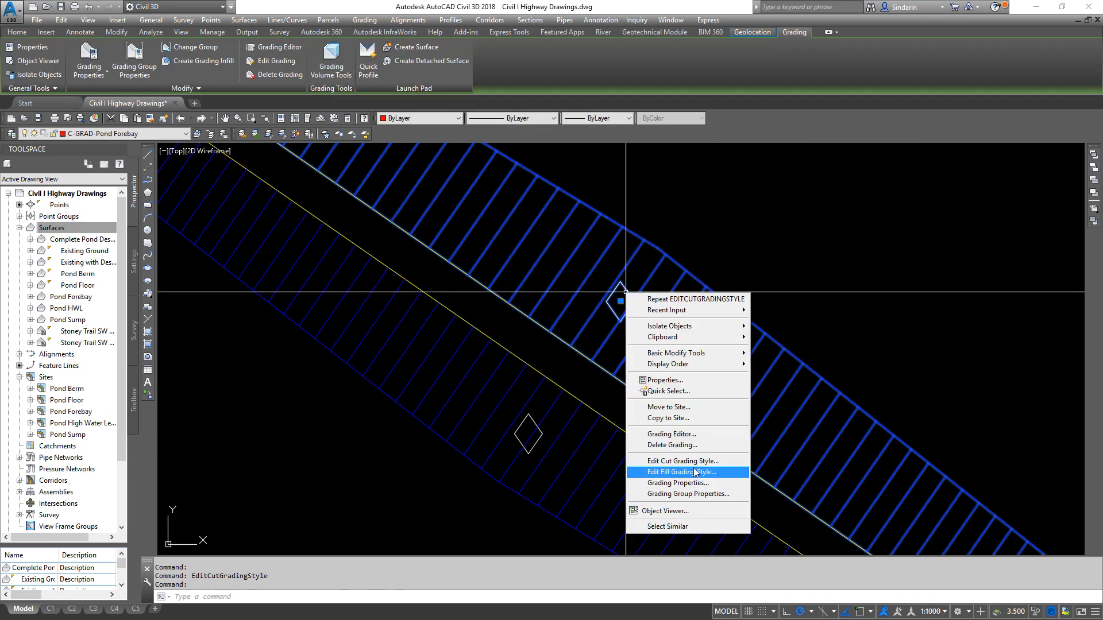
left_click(672, 434)
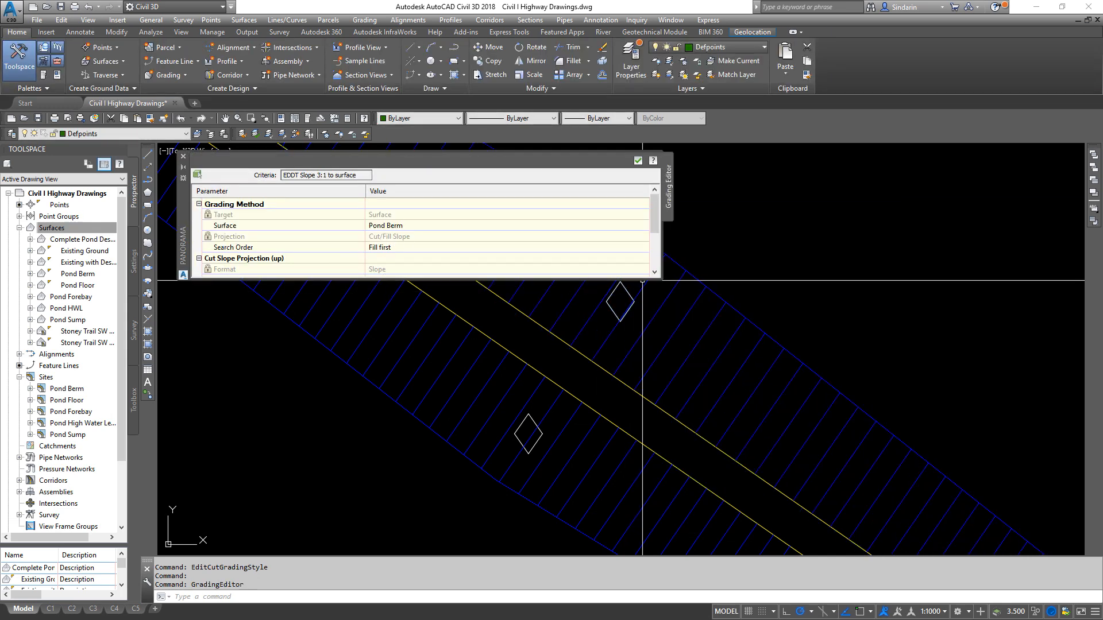
left_click_drag(642, 280, 641, 367)
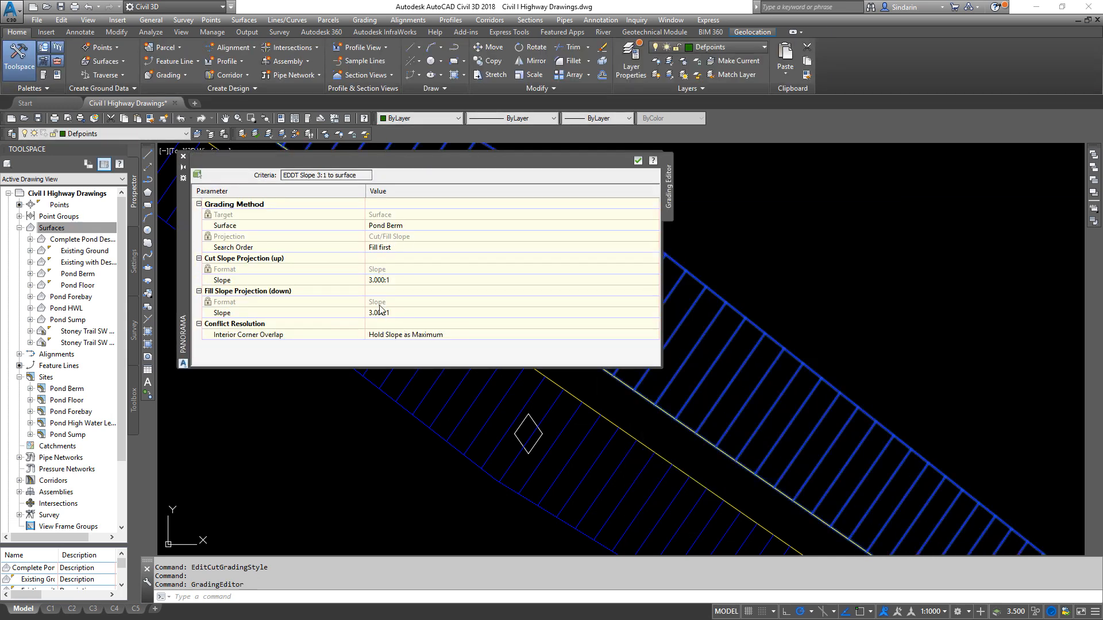
middle_click_drag(737, 305, 910, 319)
key("Escape")
left_click(183, 157)
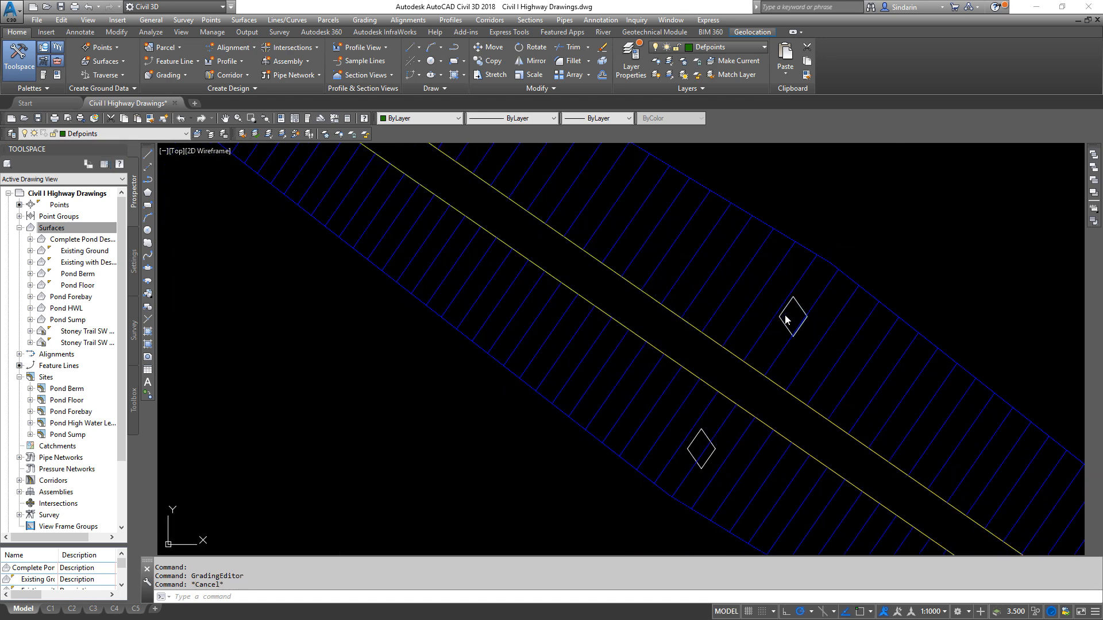
- Examine the Pond Forebay grading group's information, criteria, styles and target surfaces, and close its properties without changes
left_click(790, 316)
right_click(783, 321)
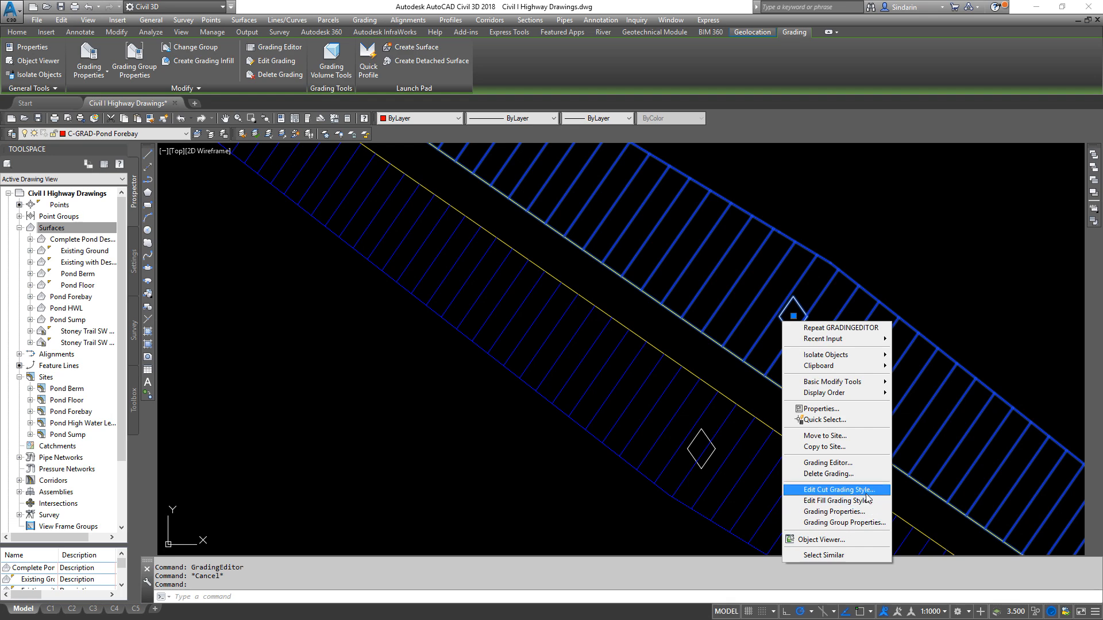
left_click(845, 522)
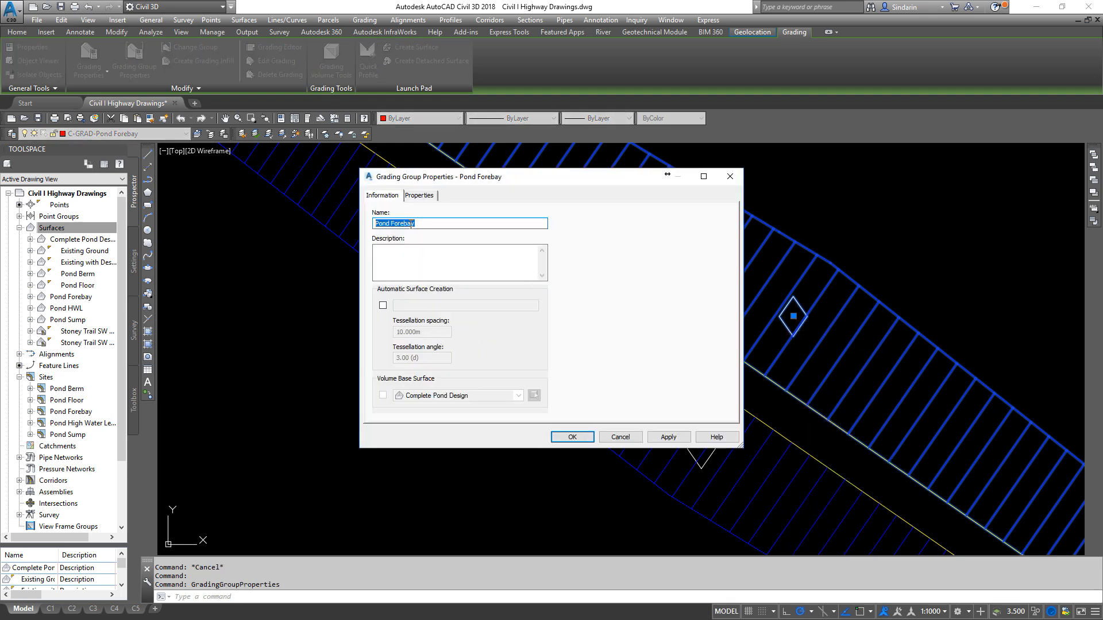
left_click(426, 196)
left_click(387, 196)
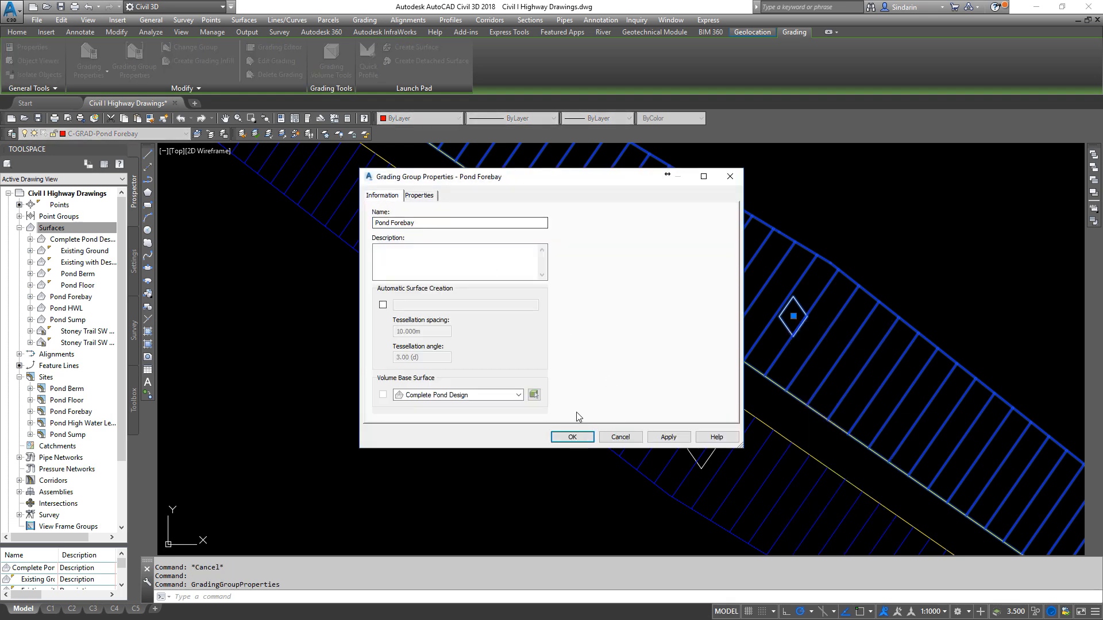
left_click(413, 196)
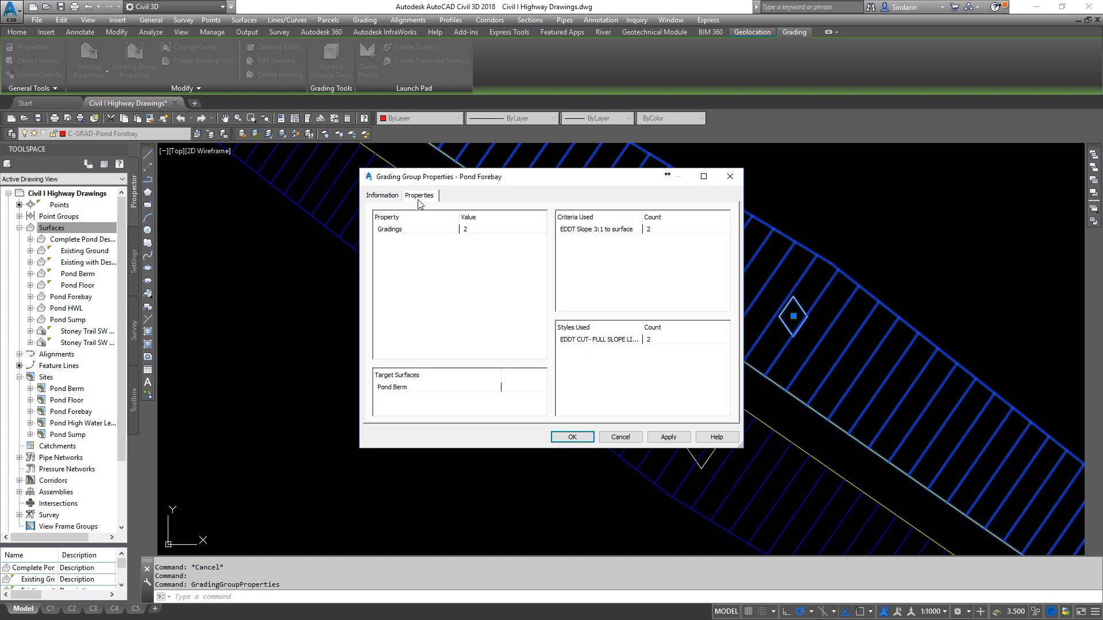
left_click(595, 230)
left_click(620, 437)
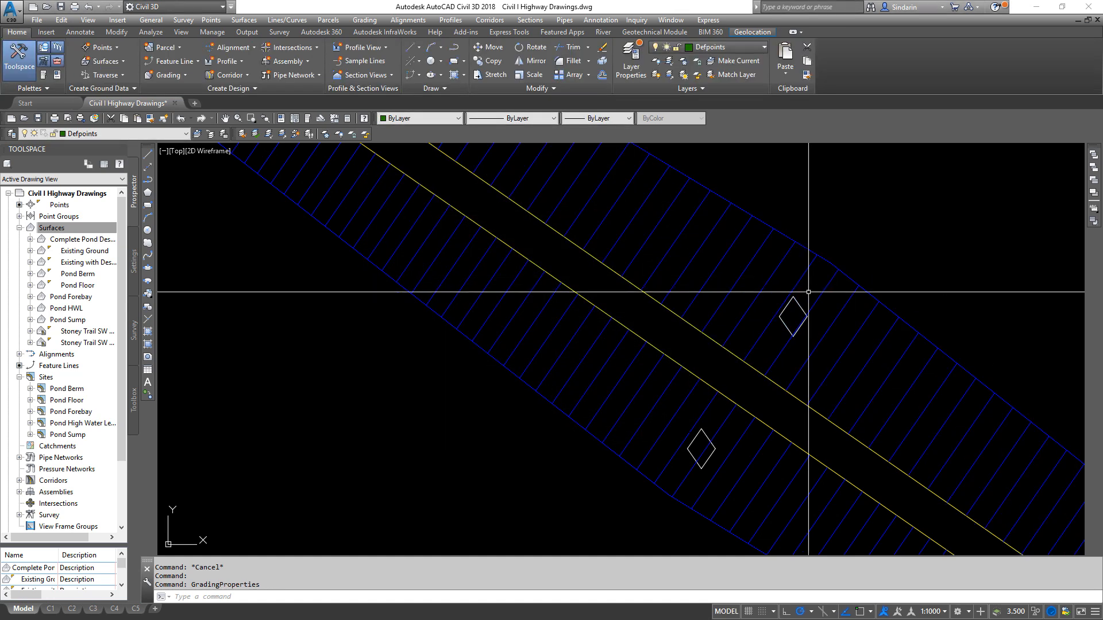
- Set the forebay's northeast grading to the EDDT CUT-NO SLOPE LINES cut style and EDDT FILL-NO SLOPE LINES fill style
left_click(803, 310)
right_click(804, 310)
left_click(872, 499)
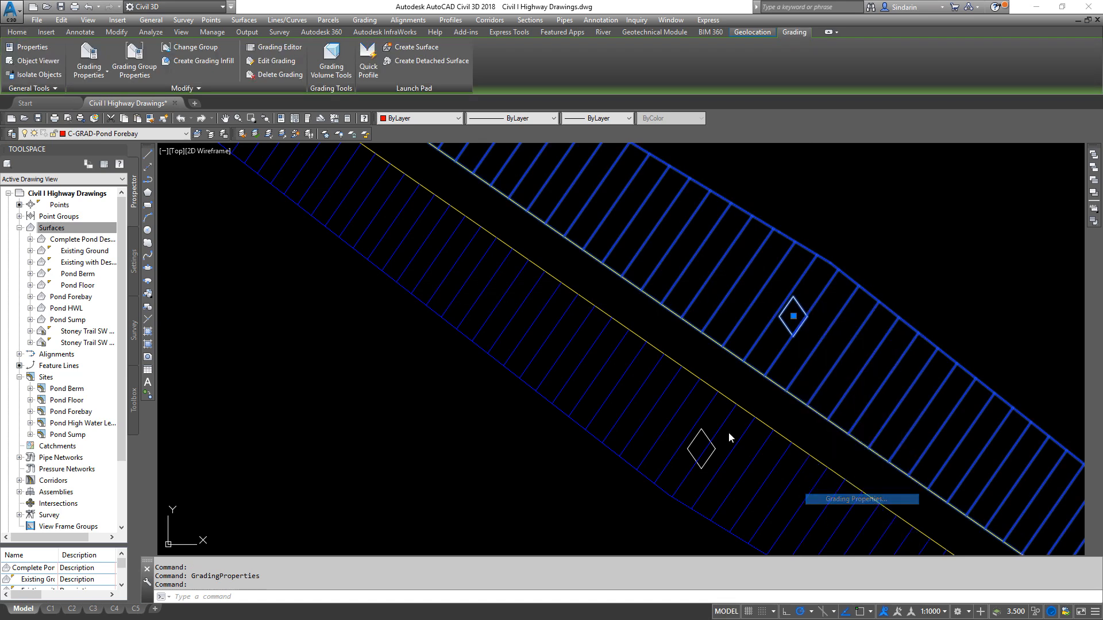
left_click(405, 340)
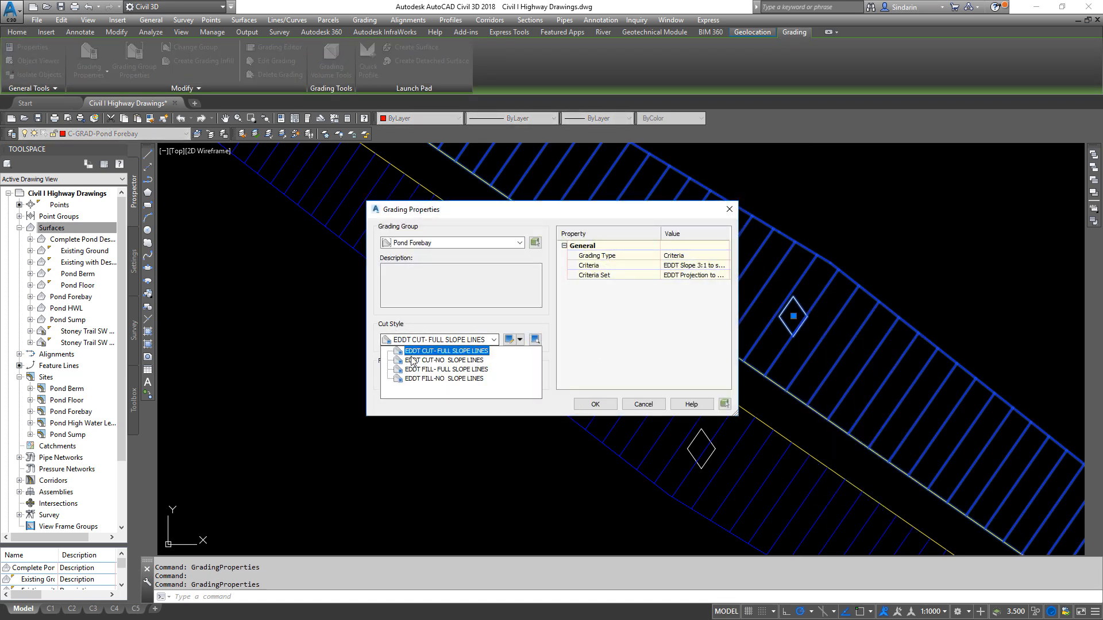
left_click(412, 360)
left_click(440, 377)
left_click(443, 411)
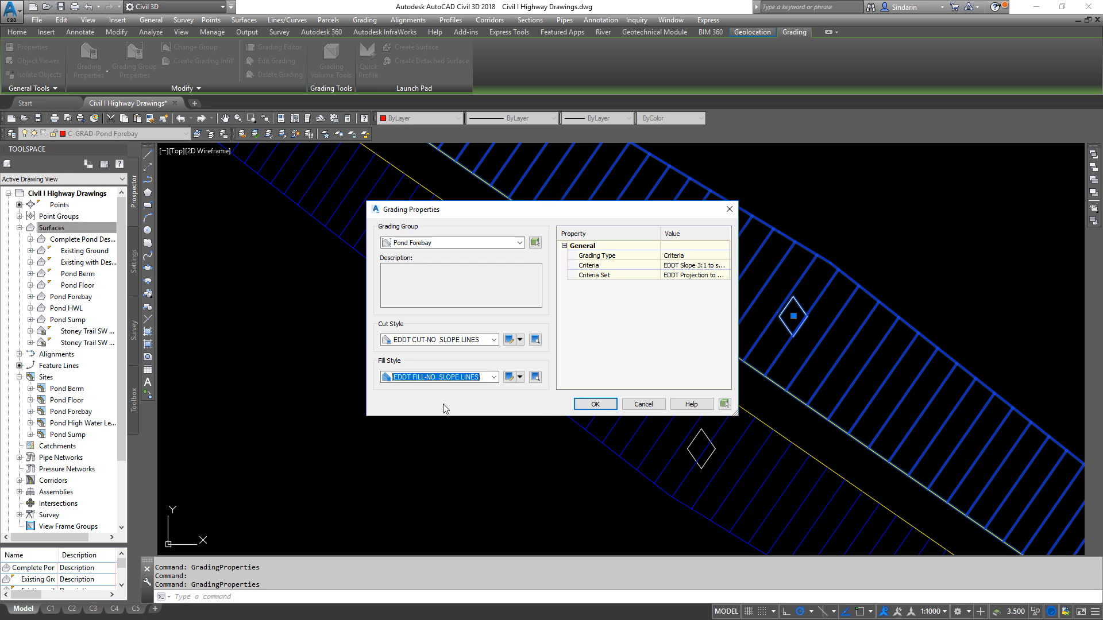
left_click(597, 404)
- Set the forebay's southwest grading to the EDDT CUT-NO SLOPE LINES and EDDT FILL-NO SLOPE LINES styles
scroll(808, 322, "down", 4)
scroll(833, 376, "up", 4)
left_click(665, 350)
right_click(665, 350)
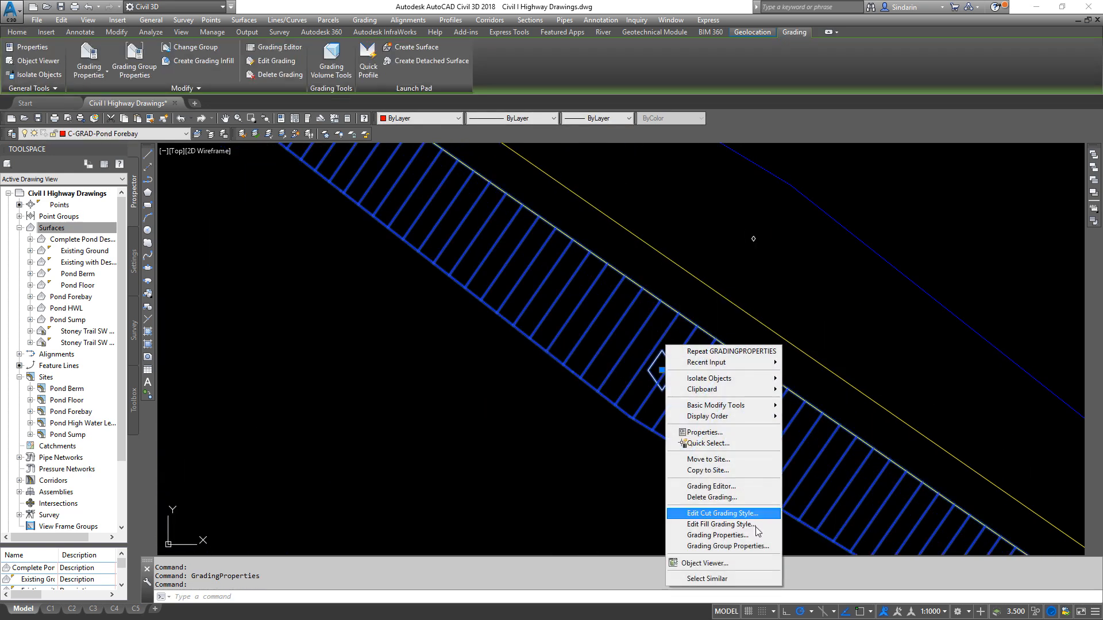
left_click(718, 536)
left_click(466, 340)
left_click(442, 376)
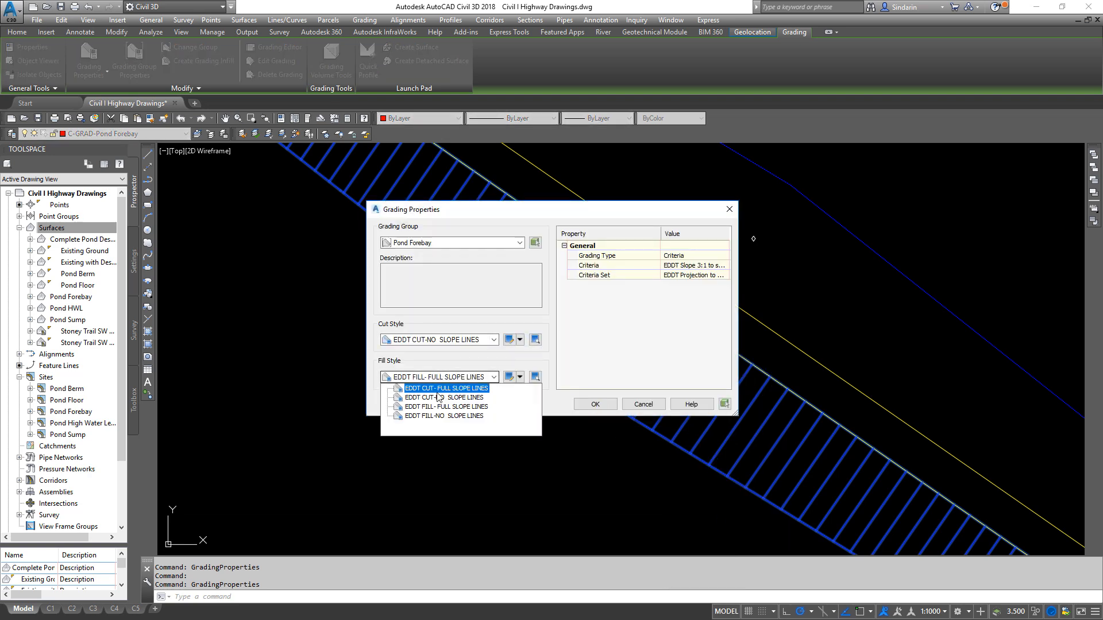
left_click(432, 411)
left_click(592, 404)
key("Escape")
- Assign the EDDT CUT-NO SLOPE LINES and EDDT FILL-NO SLOPE LINES styles to the Pond Berm's inner 5:1 slope grading
scroll(716, 404, "down", 5)
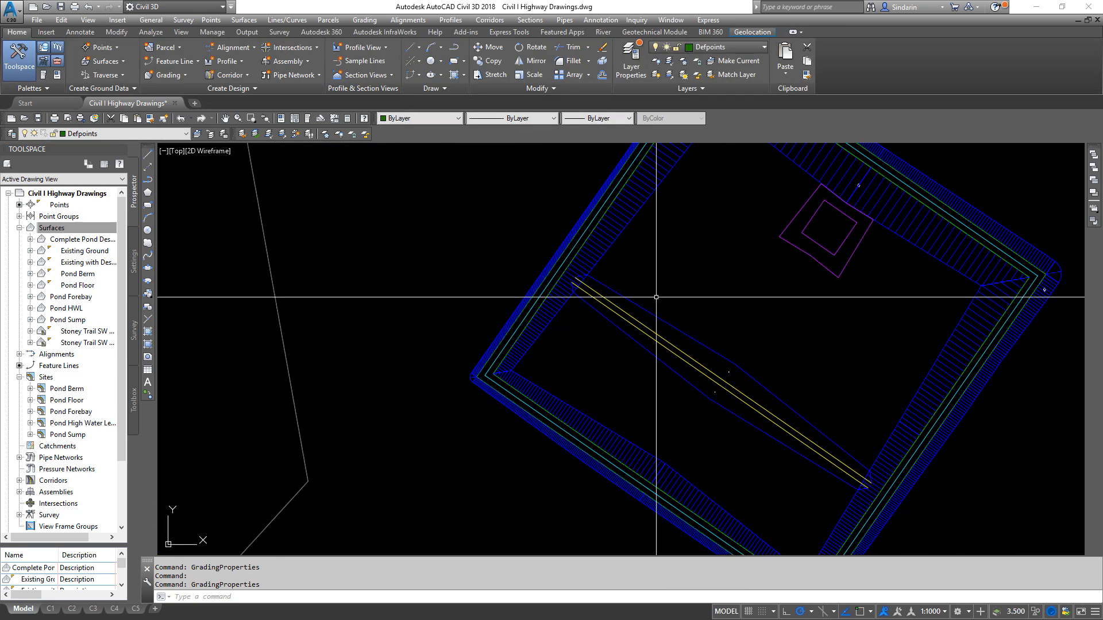
scroll(594, 382, "up", 7)
left_click(596, 384)
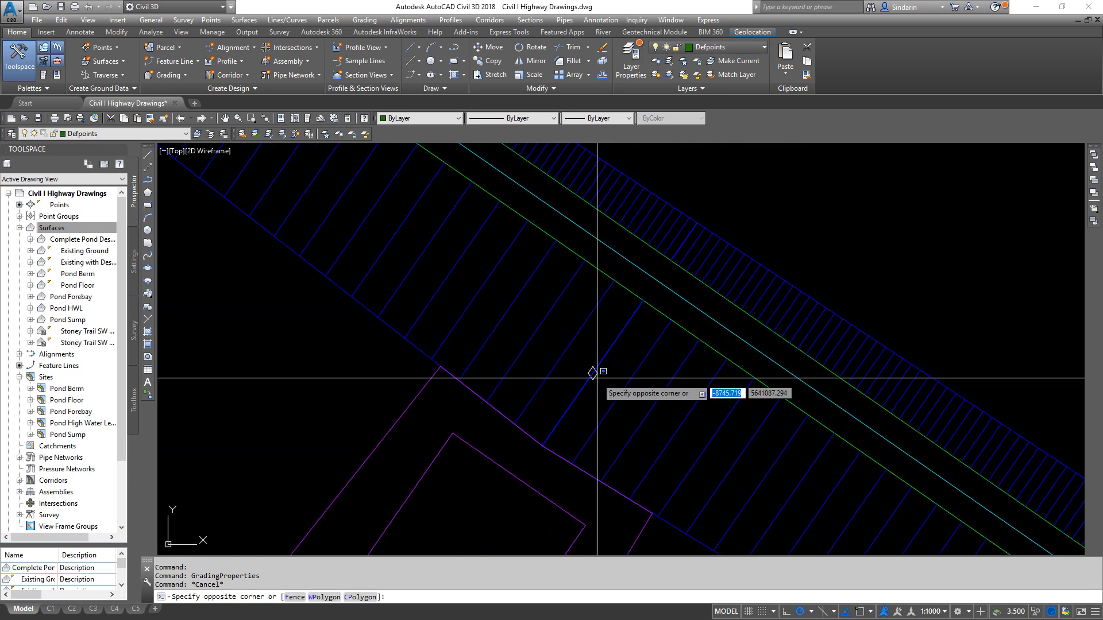
left_click(595, 370)
right_click(631, 400)
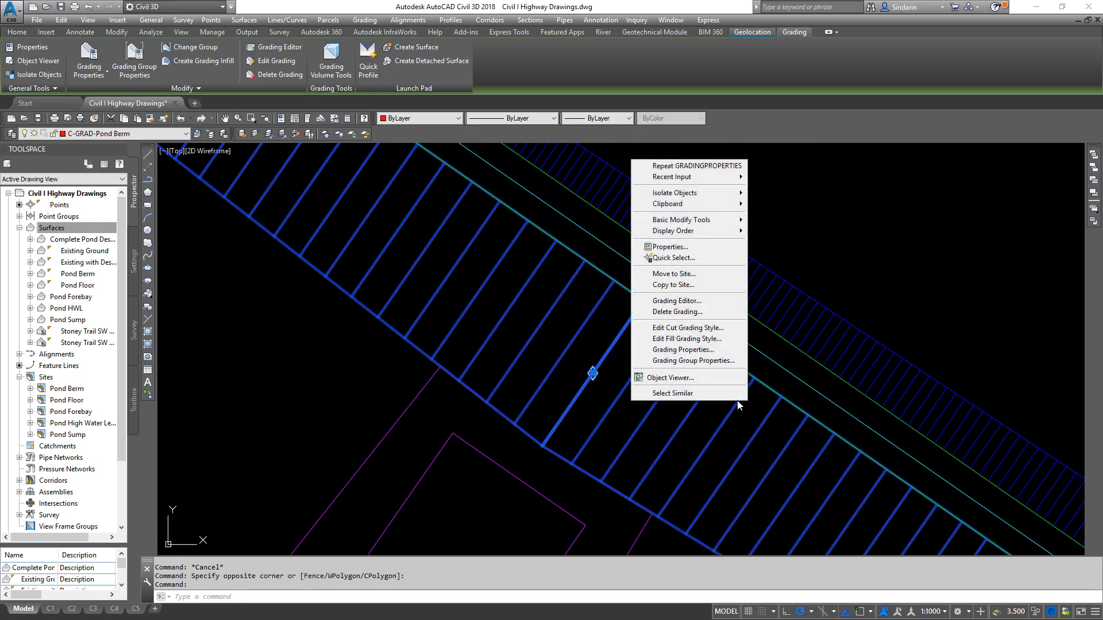
left_click(683, 349)
left_click(464, 341)
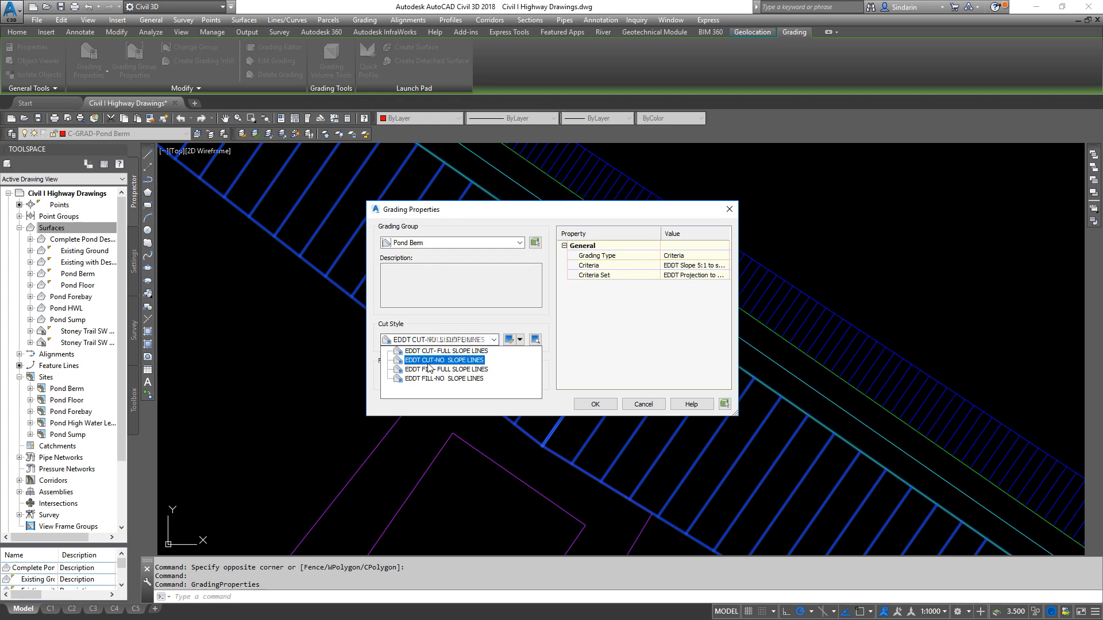
left_click(443, 360)
left_click(440, 377)
left_click(432, 415)
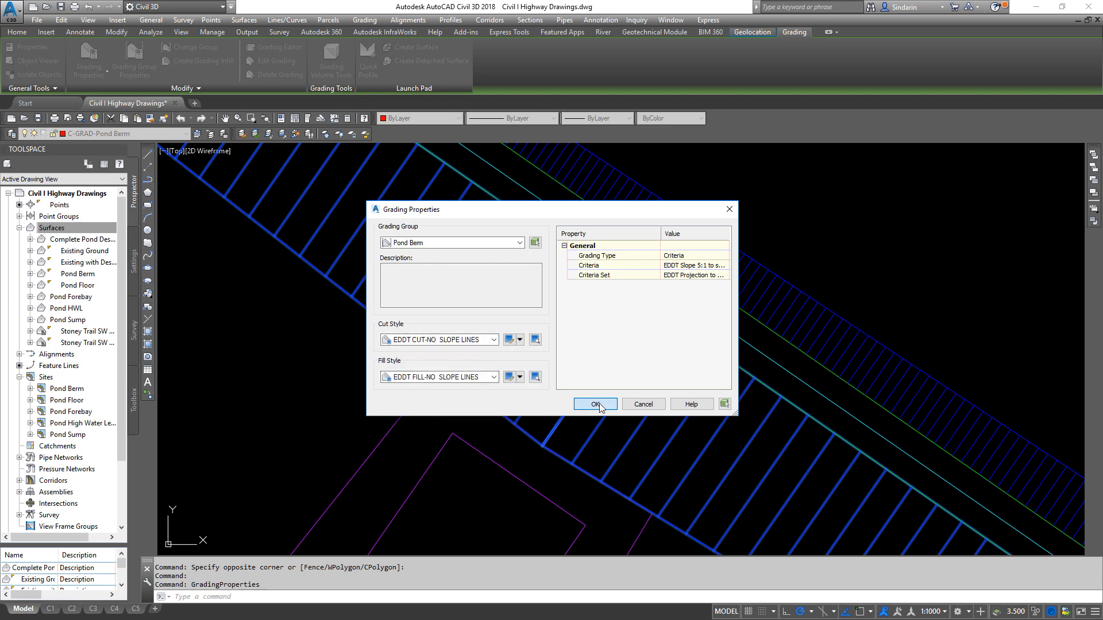
left_click(595, 403)
- Assign the EDDT CUT-NO SLOPE LINES and EDDT FILL-NO SLOPE LINES styles to the Pond Berm's outer slope grading
scroll(595, 390, "down", 5)
middle_click_drag(865, 460, 861, 420)
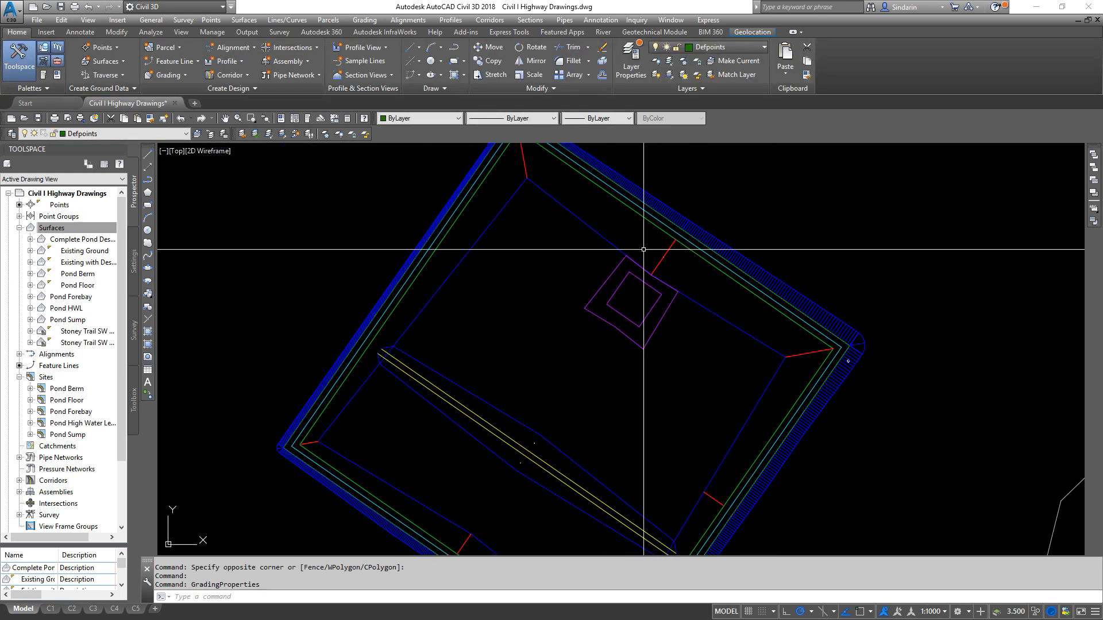
scroll(701, 315, "up", 8)
left_click(702, 315)
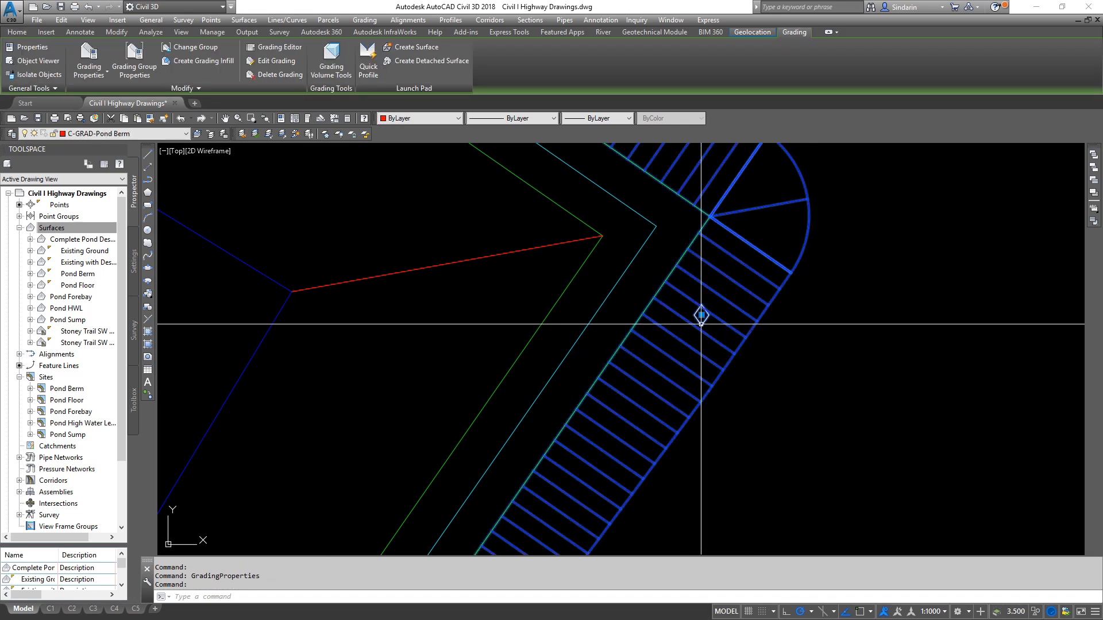
right_click(701, 315)
left_click(766, 521)
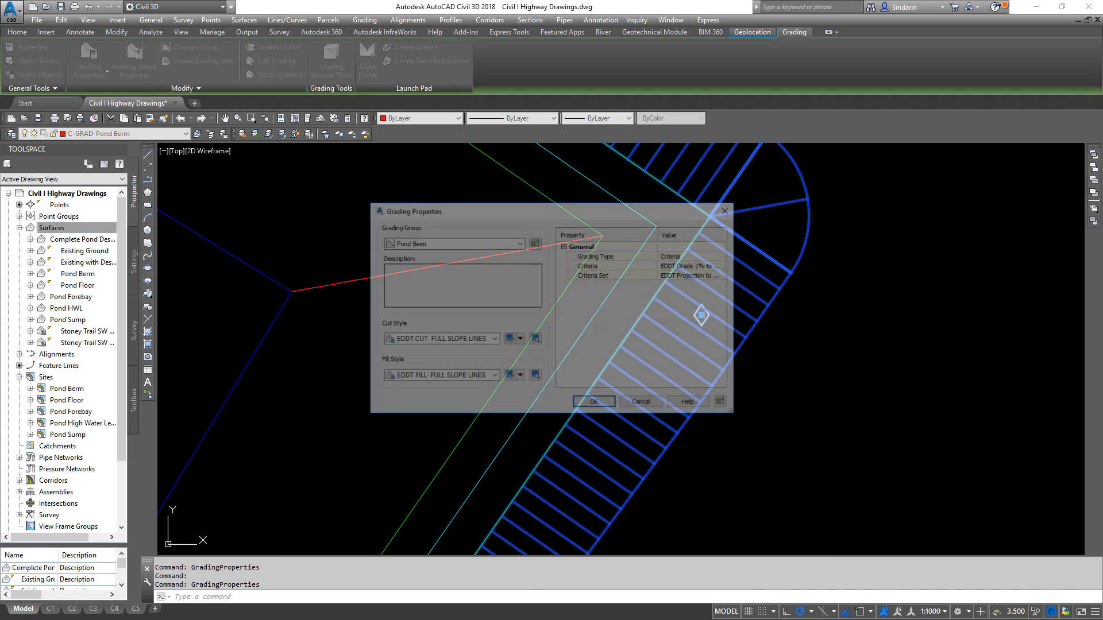
left_click(438, 339)
left_click(439, 358)
left_click(439, 376)
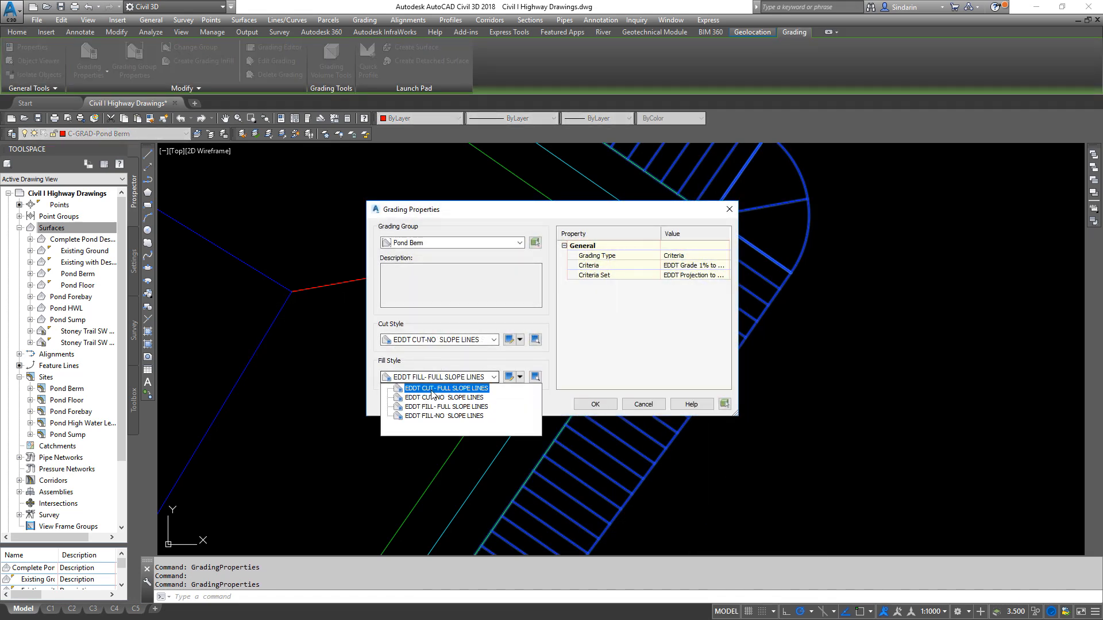
left_click(436, 421)
left_click(595, 404)
key("Escape")
- Inspect the pond's linework without slope lines, checking the feature line along the toe of the berm's inner slope
scroll(701, 315, "down", 5)
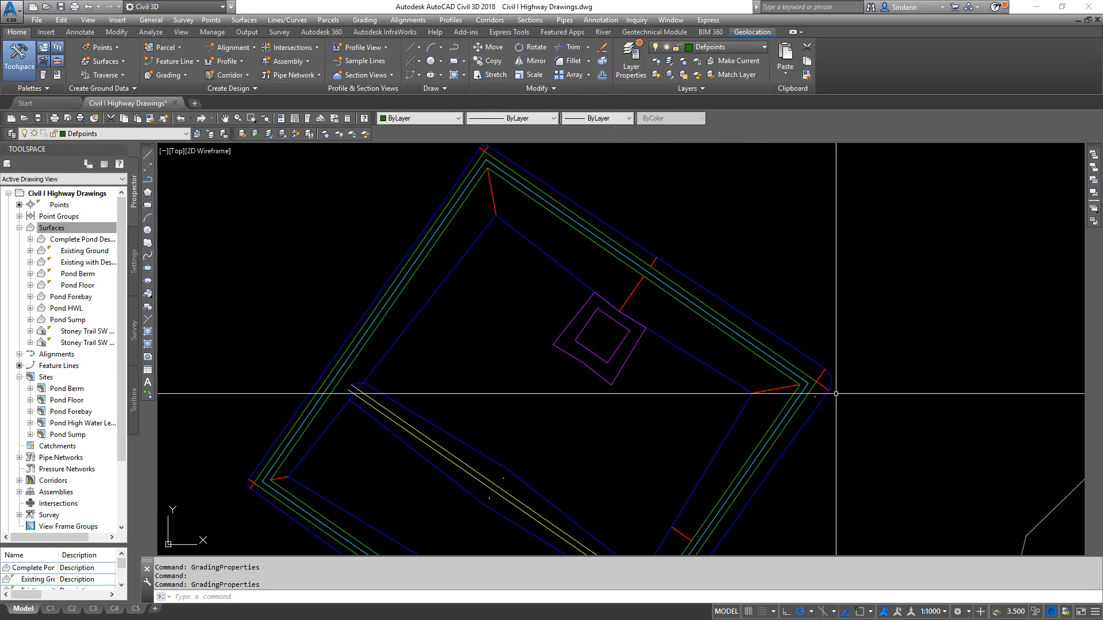
scroll(752, 368, "up", 2)
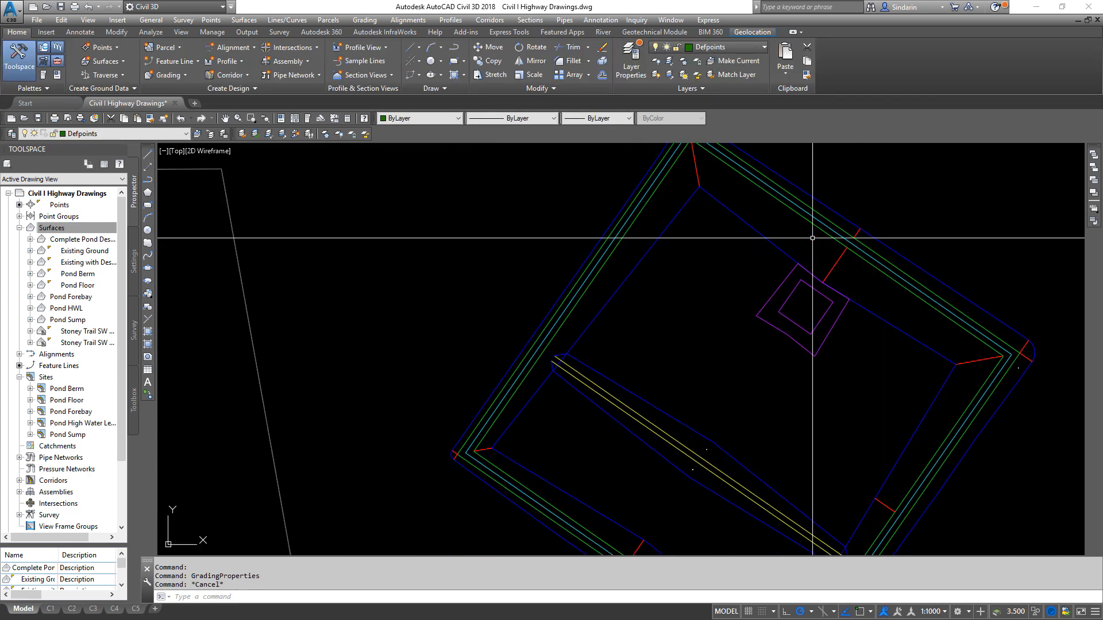
middle_click_drag(858, 268, 635, 279)
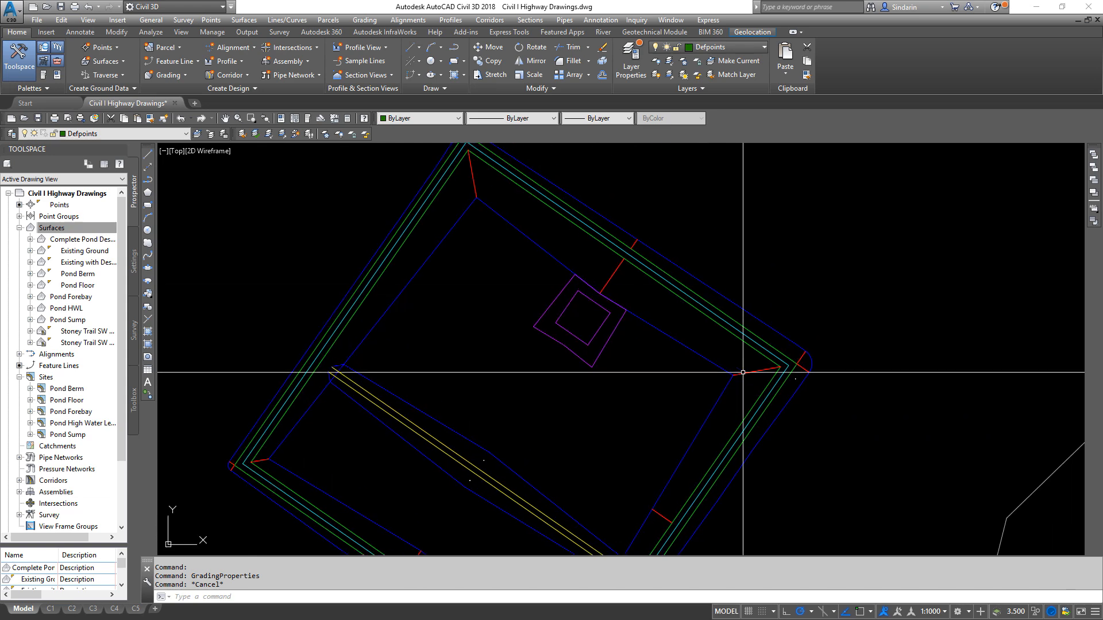
left_click(804, 351)
key("Escape")
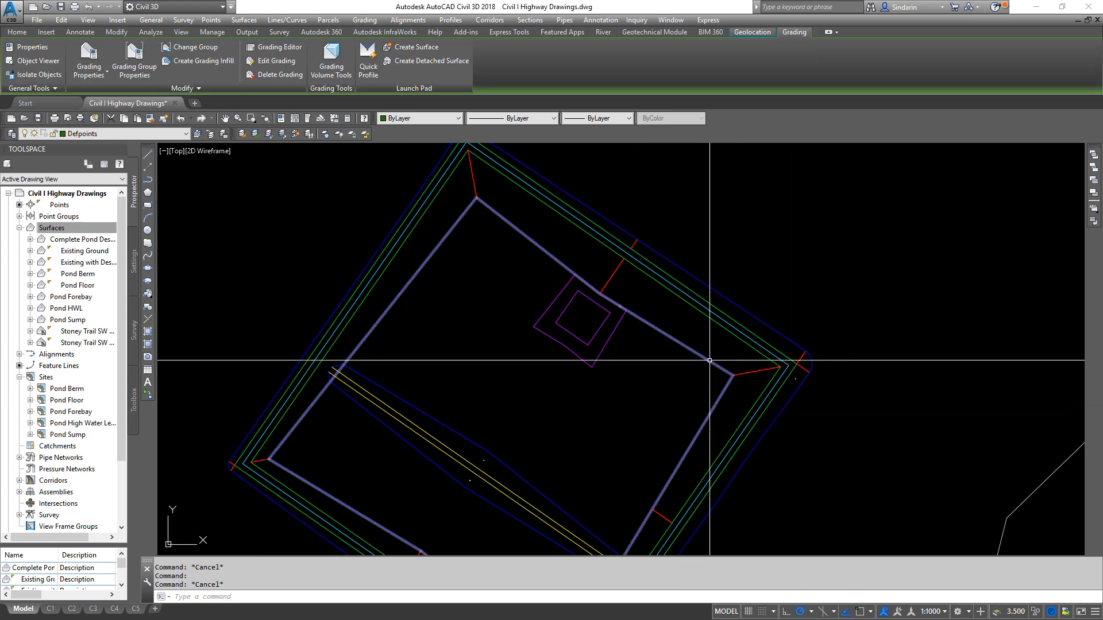
left_click(710, 360)
key("Escape")
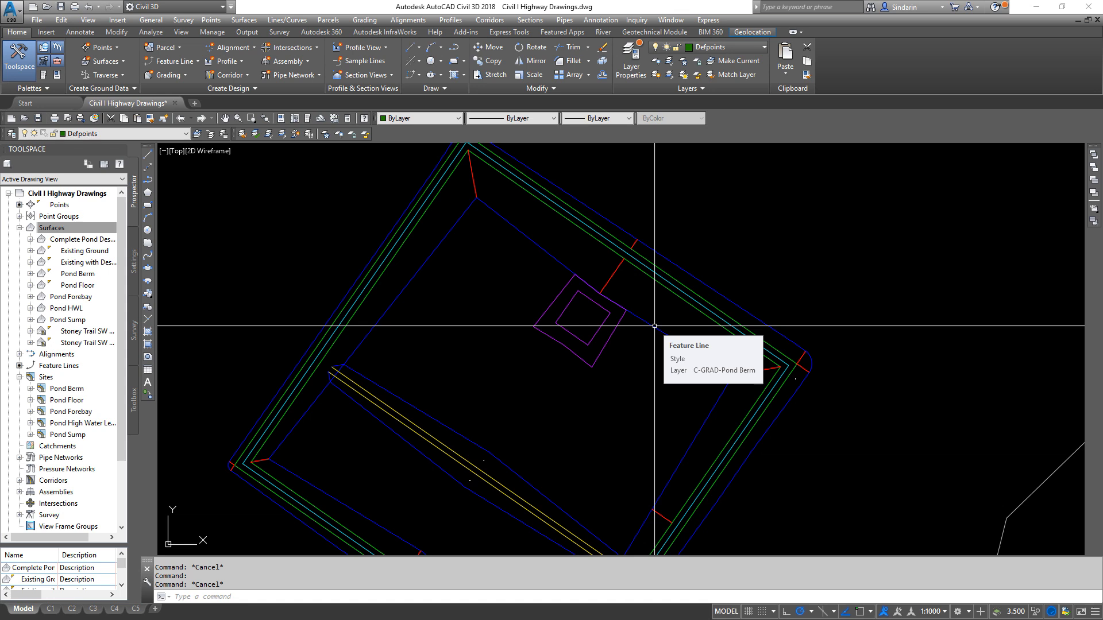
middle_click_drag(541, 342, 653, 276)
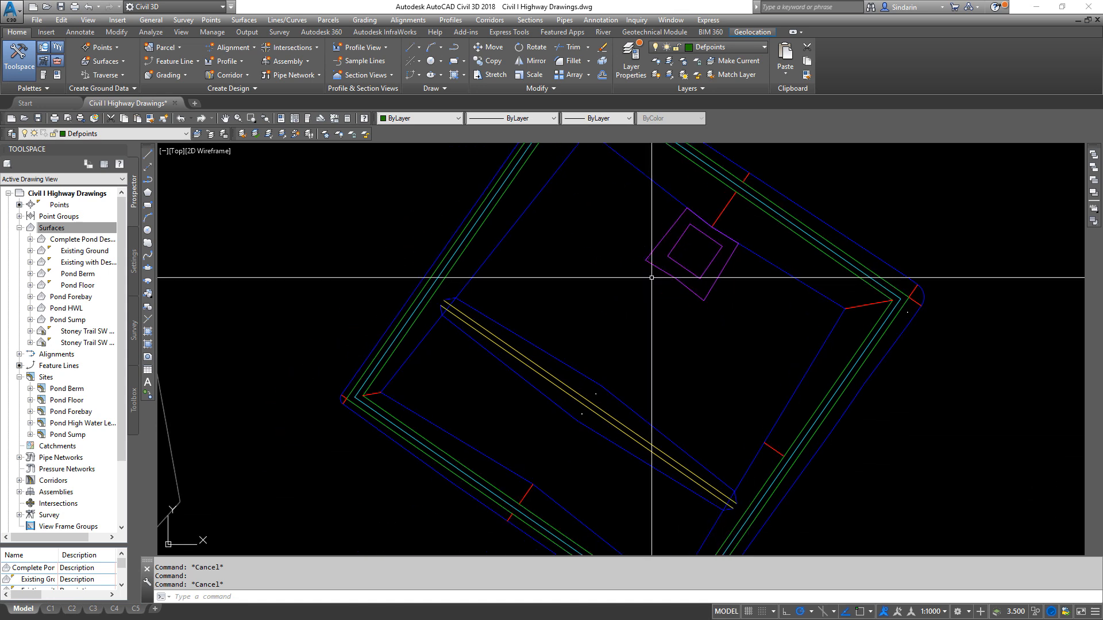
- Paste the Pond Sump surface into the Complete Pond Design surface through its definition edits
double_click(74, 240)
double_click(71, 275)
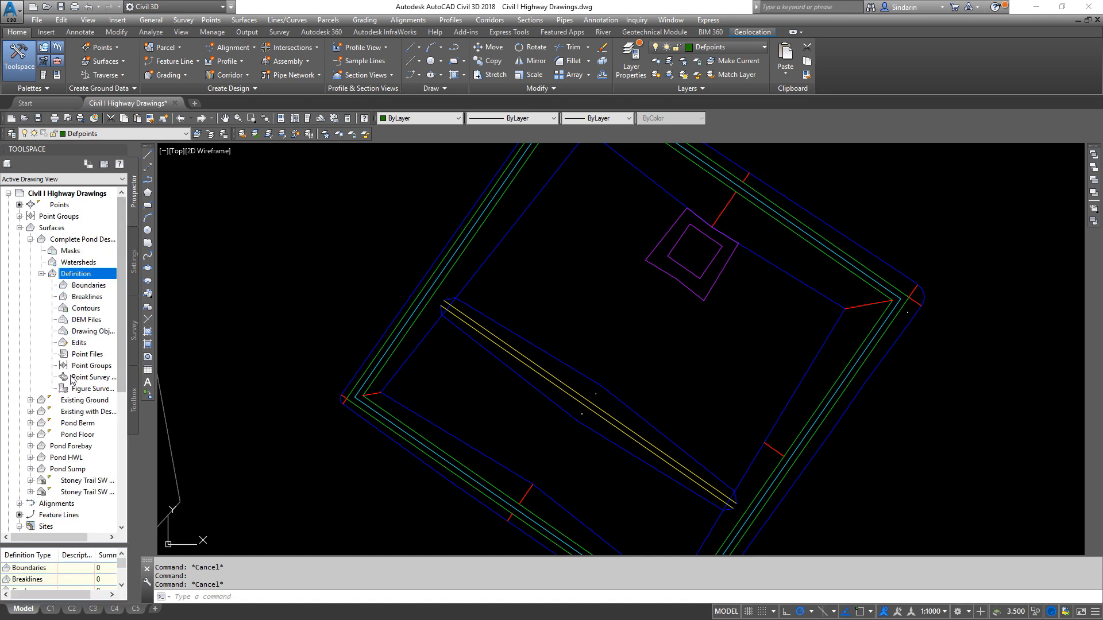
right_click(79, 343)
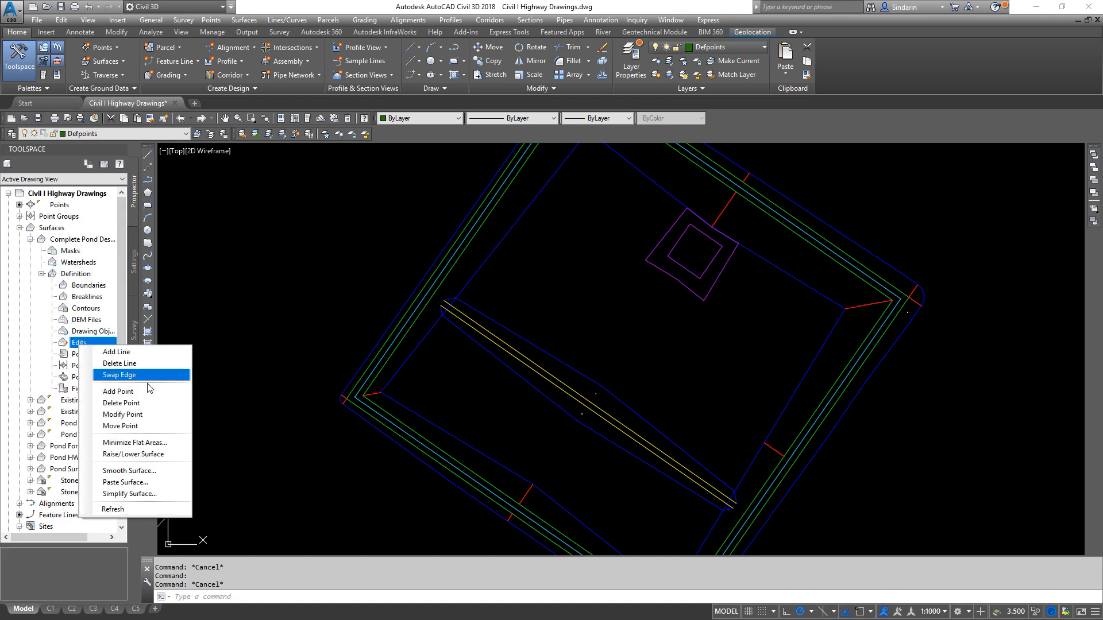
left_click(129, 483)
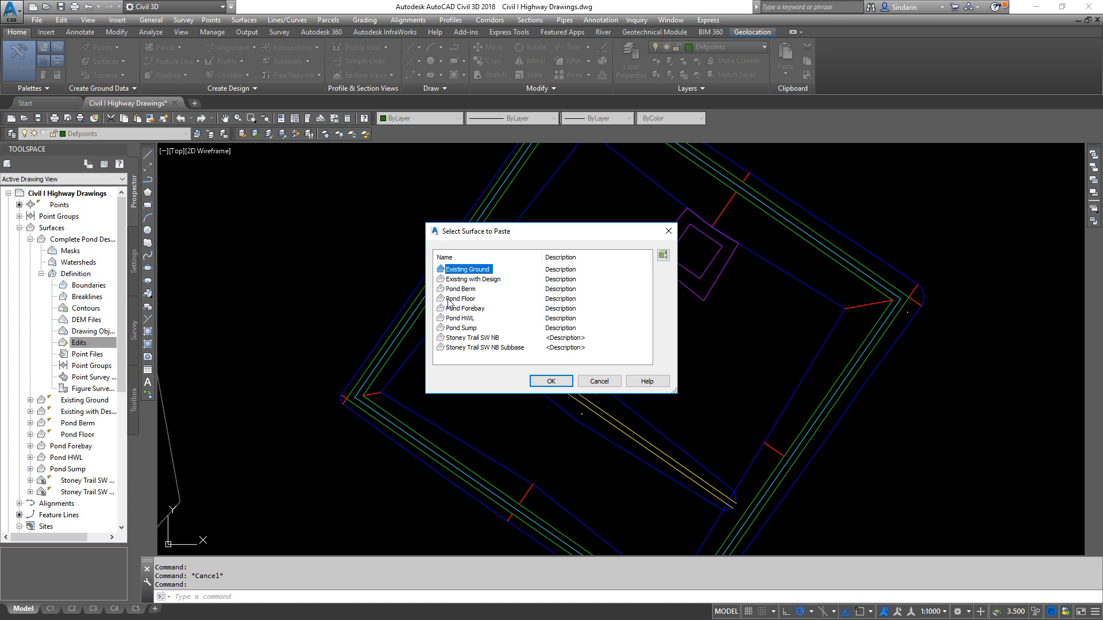
left_click(461, 328)
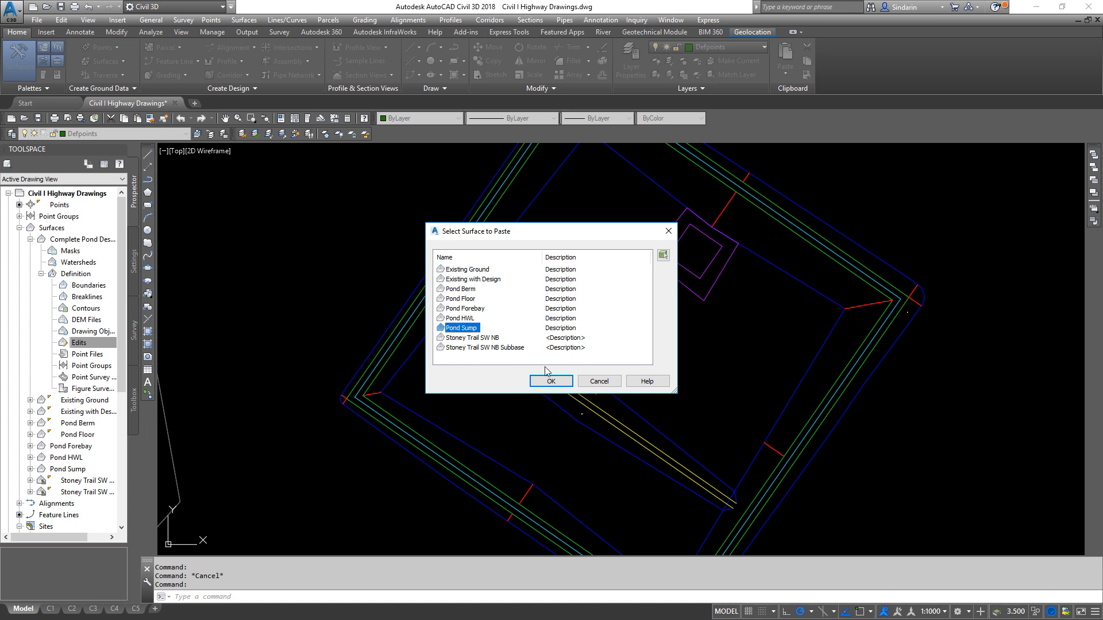
left_click(550, 381)
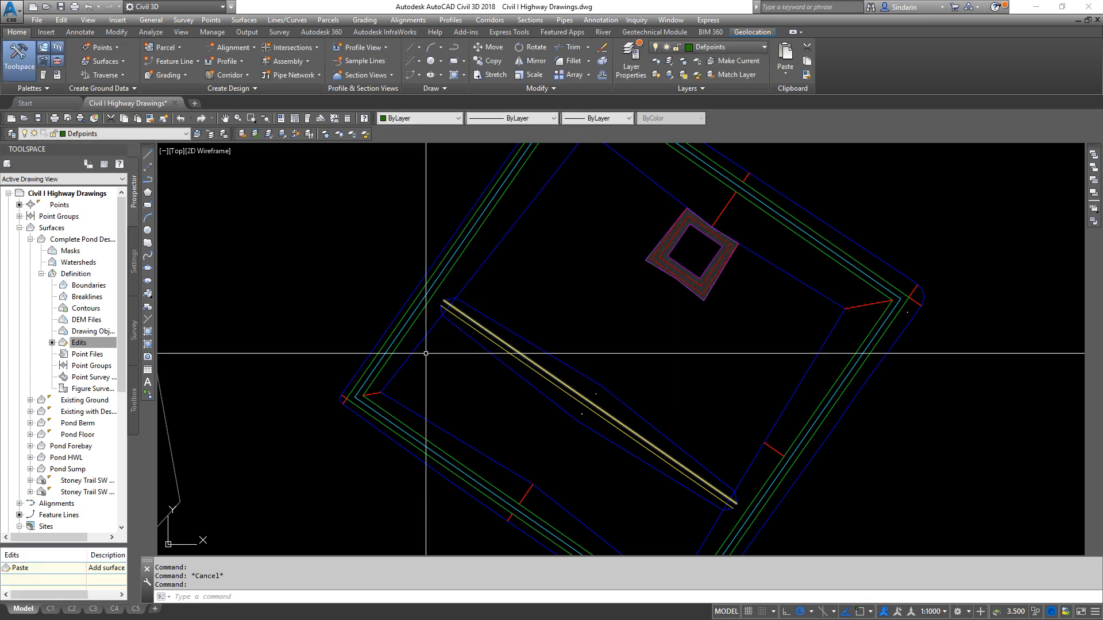
- Paste the Pond Berm surface into the Complete Pond Design surface
right_click(102, 343)
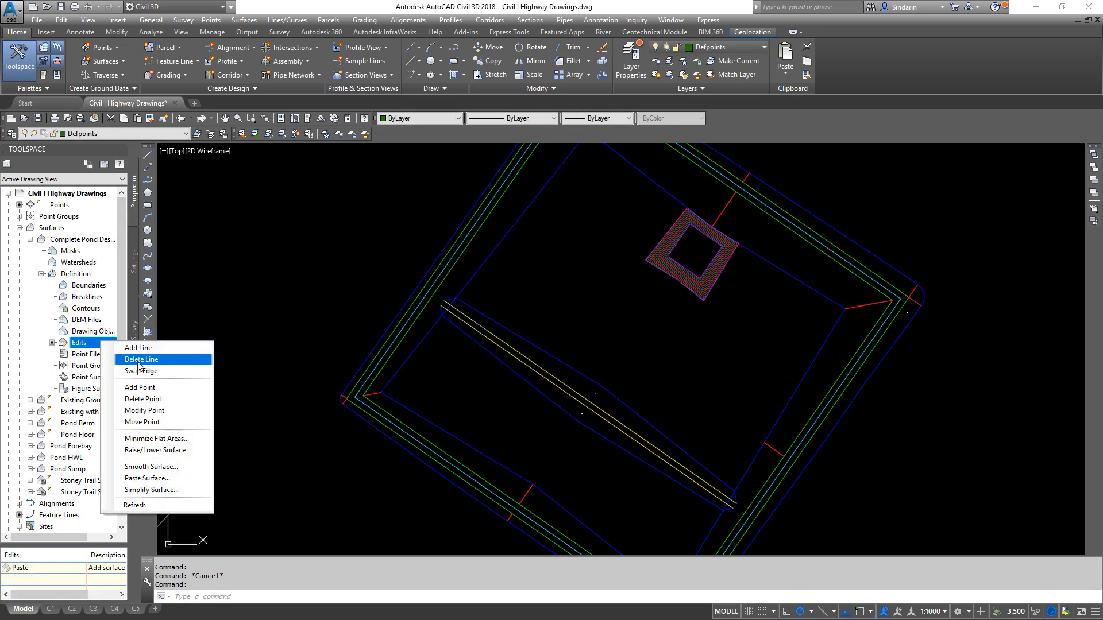
left_click(156, 478)
left_click(463, 300)
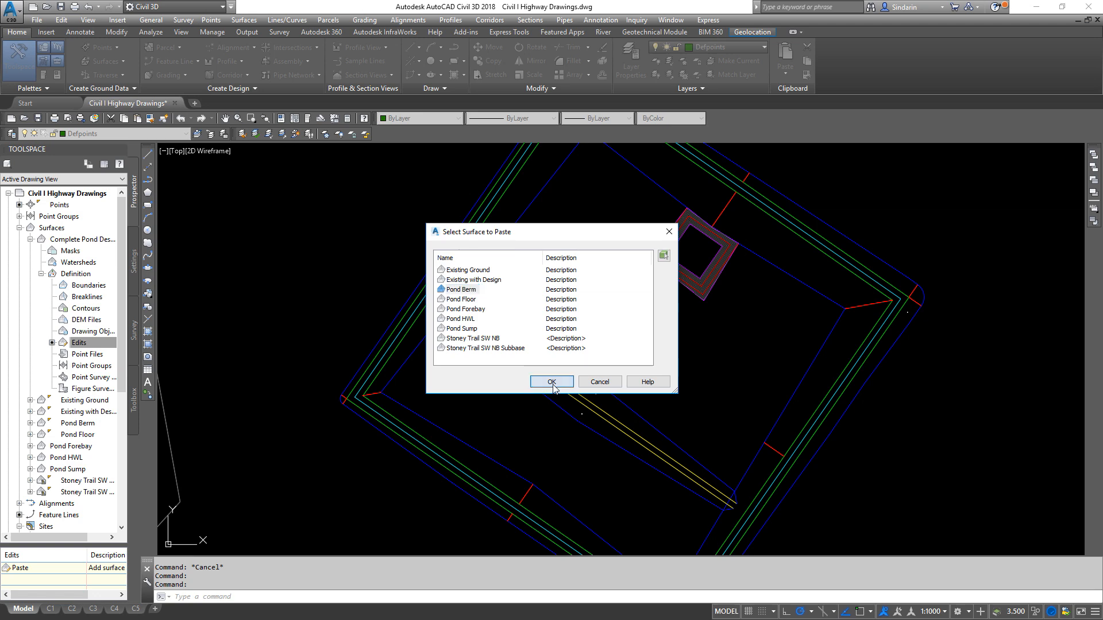
left_click(552, 381)
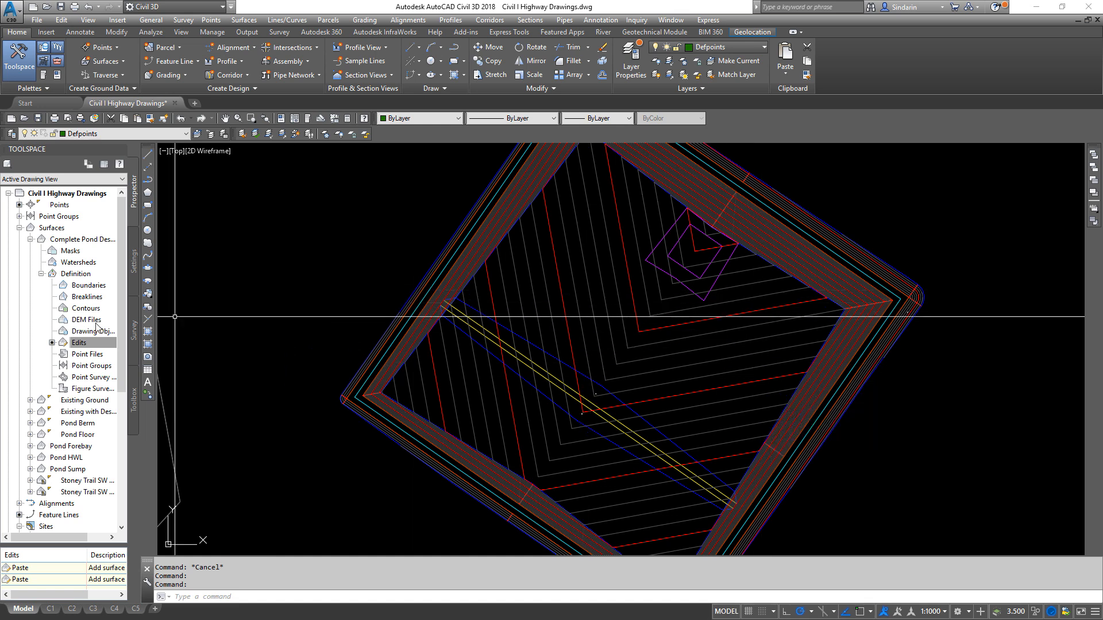
- Move the Pond Sump paste below the Pond Berm paste in the Complete Pond Design surface's definition and rebuild the surface
right_click(84, 242)
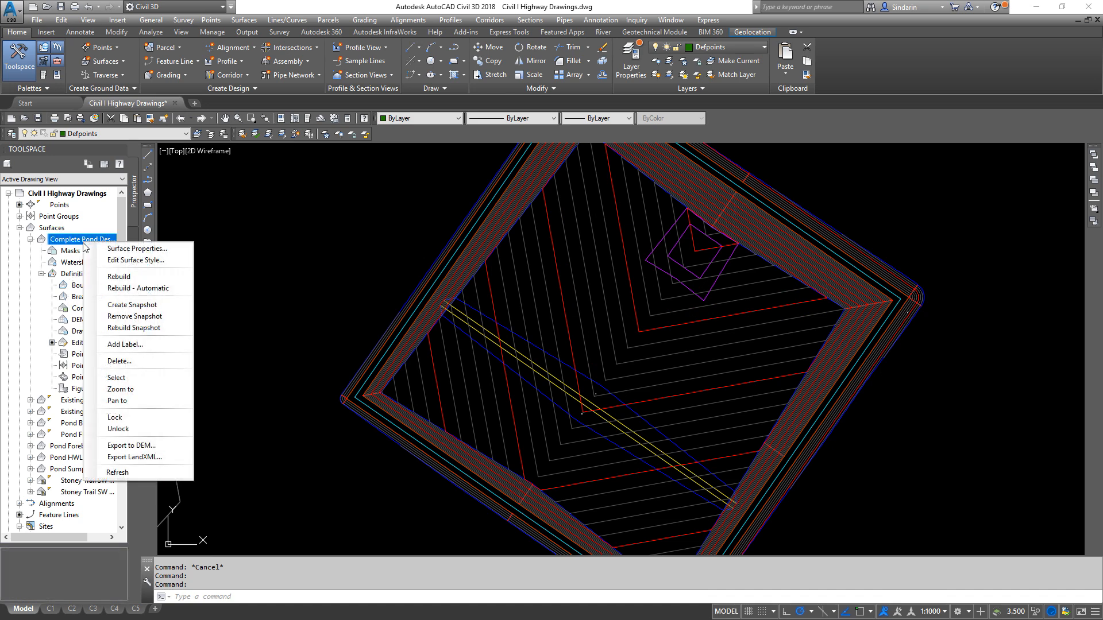
left_click(128, 249)
left_click(422, 199)
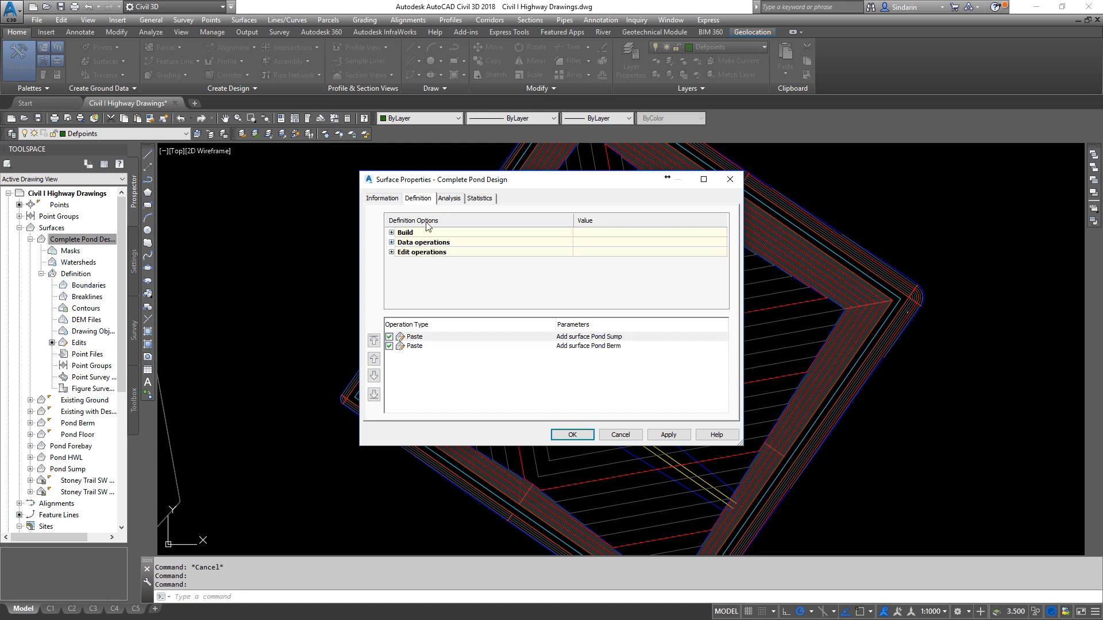
left_click(422, 338)
left_click(374, 375)
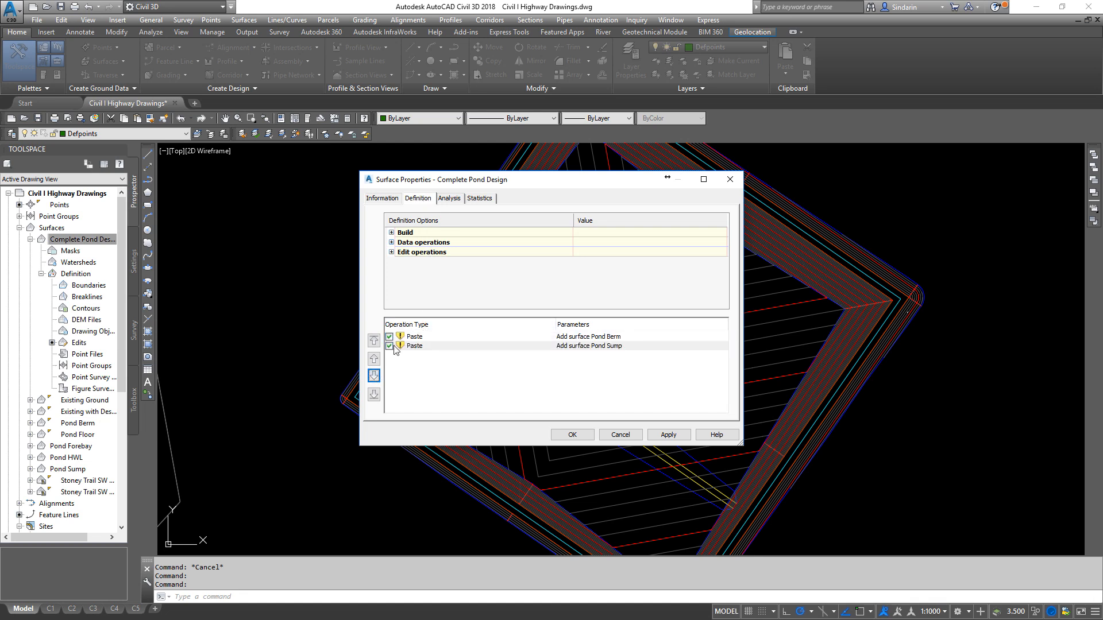
left_click(572, 434)
left_click(486, 286)
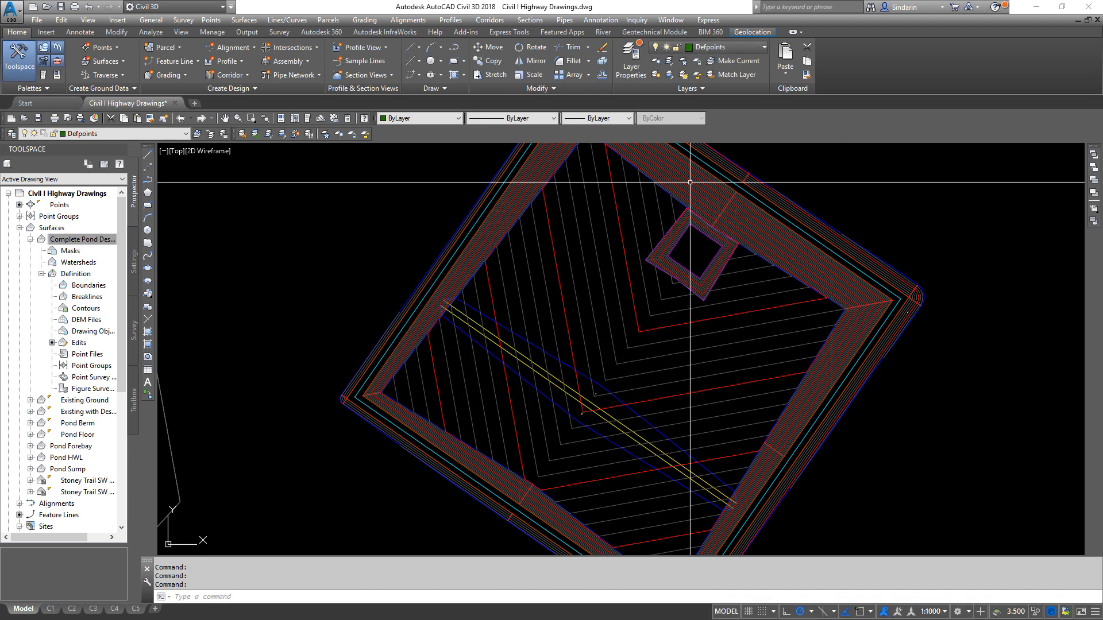
- Paste the Pond Forebay surface into the Complete Pond Design surface through its definition edits
right_click(85, 347)
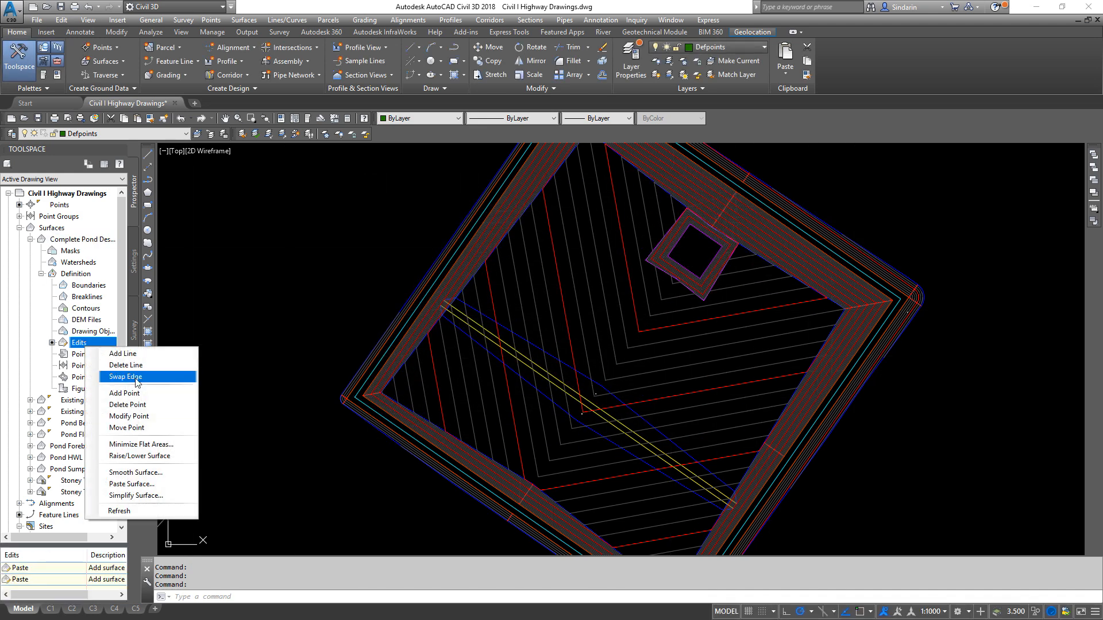
left_click(153, 482)
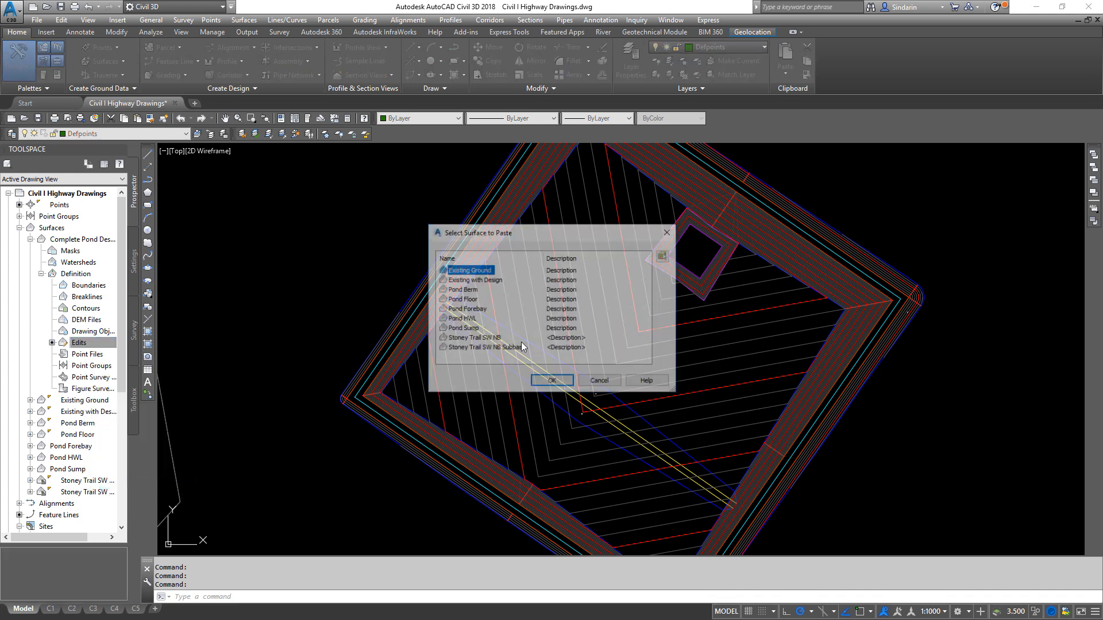
left_click(466, 309)
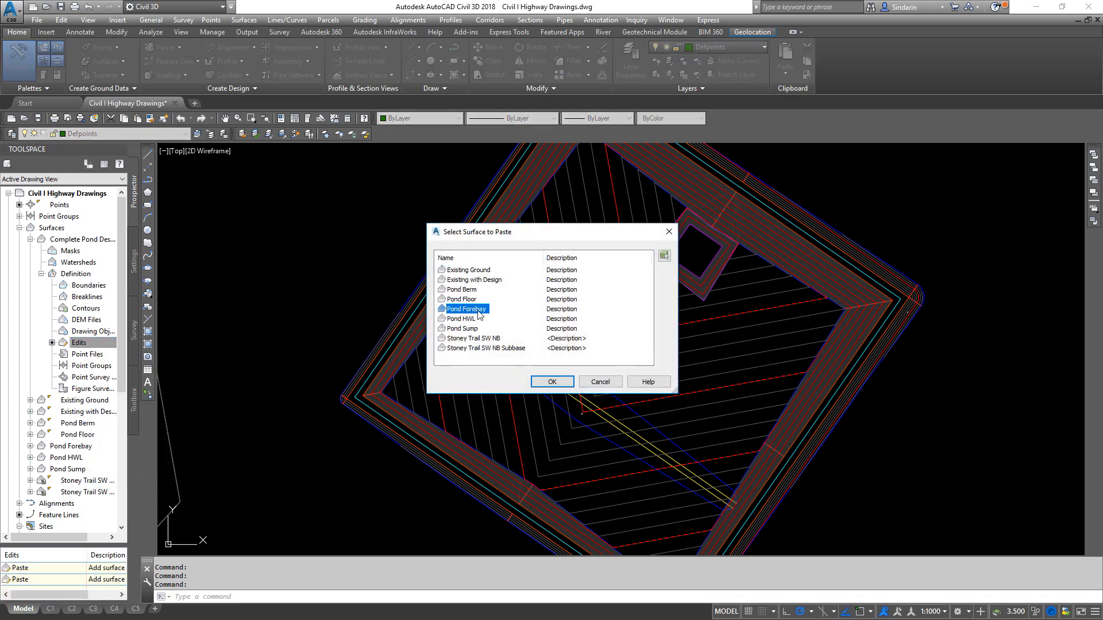
left_click(550, 385)
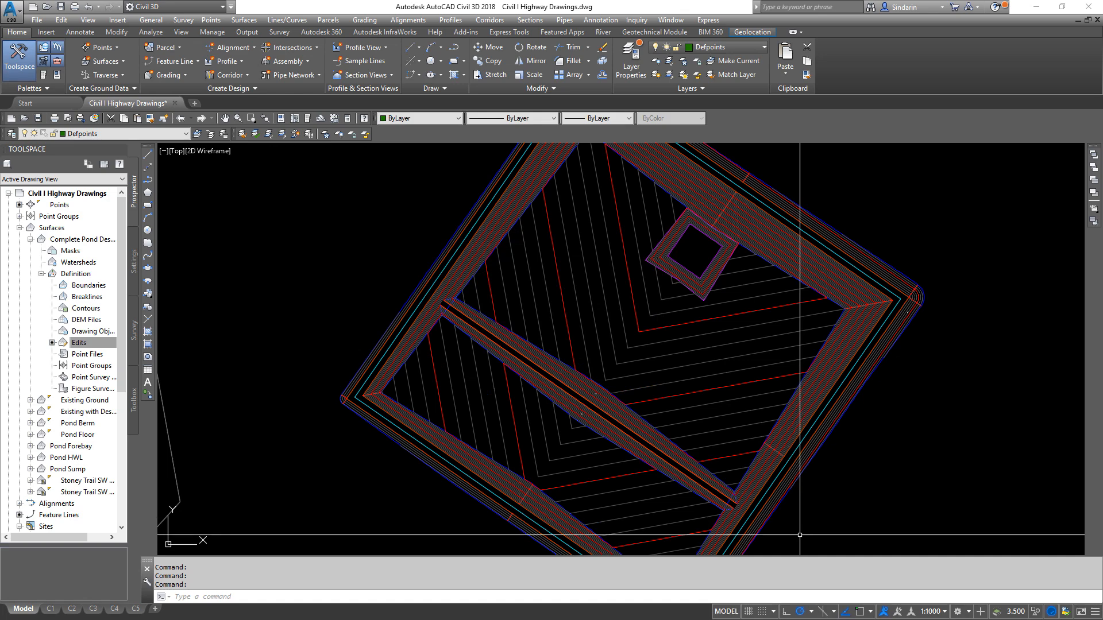
- Select the Complete Pond Design surface in the drawing and save the drawing
middle_click_drag(768, 517, 735, 466)
scroll(770, 420, "up", 5)
scroll(769, 418, "down", 7)
scroll(716, 462, "up", 2)
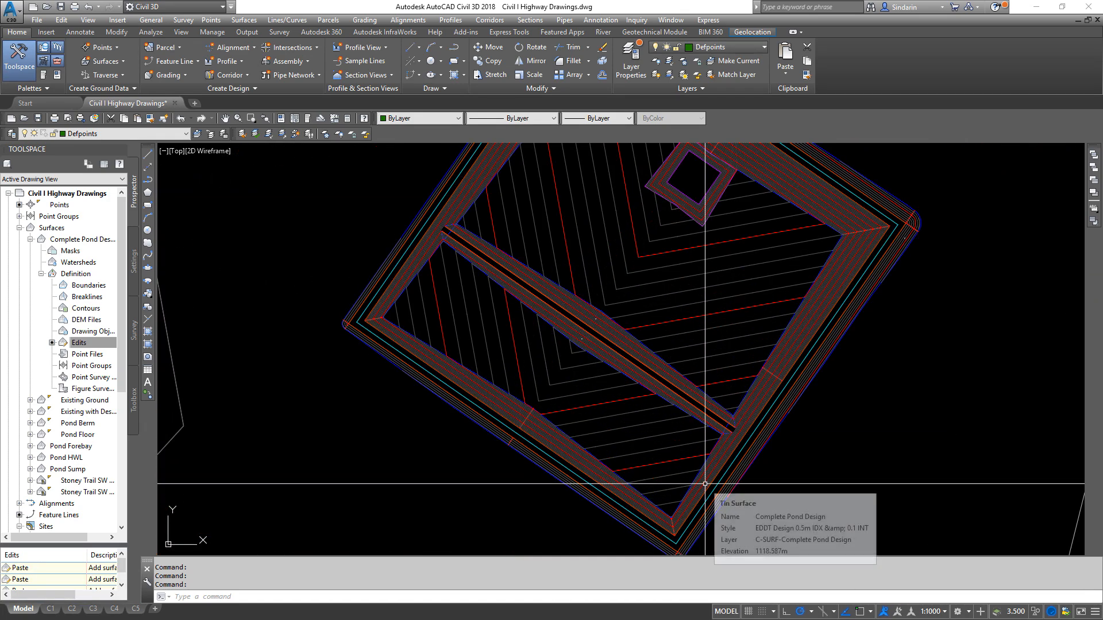
scroll(632, 427, "up", 4)
left_click(669, 298)
scroll(759, 349, "down", 6)
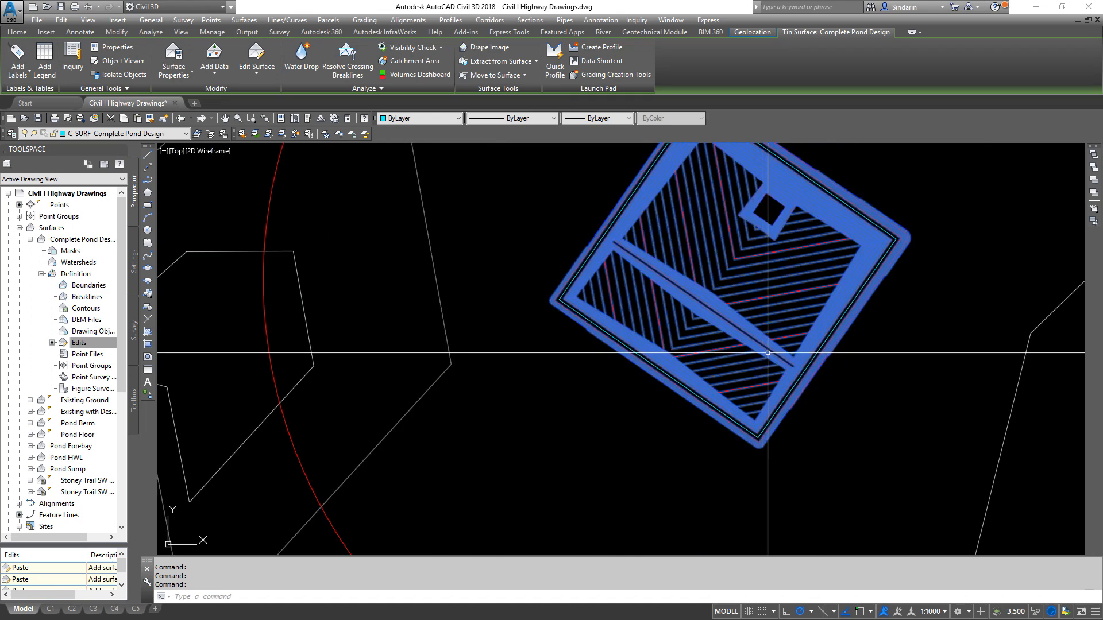
middle_click_drag(762, 355, 634, 384)
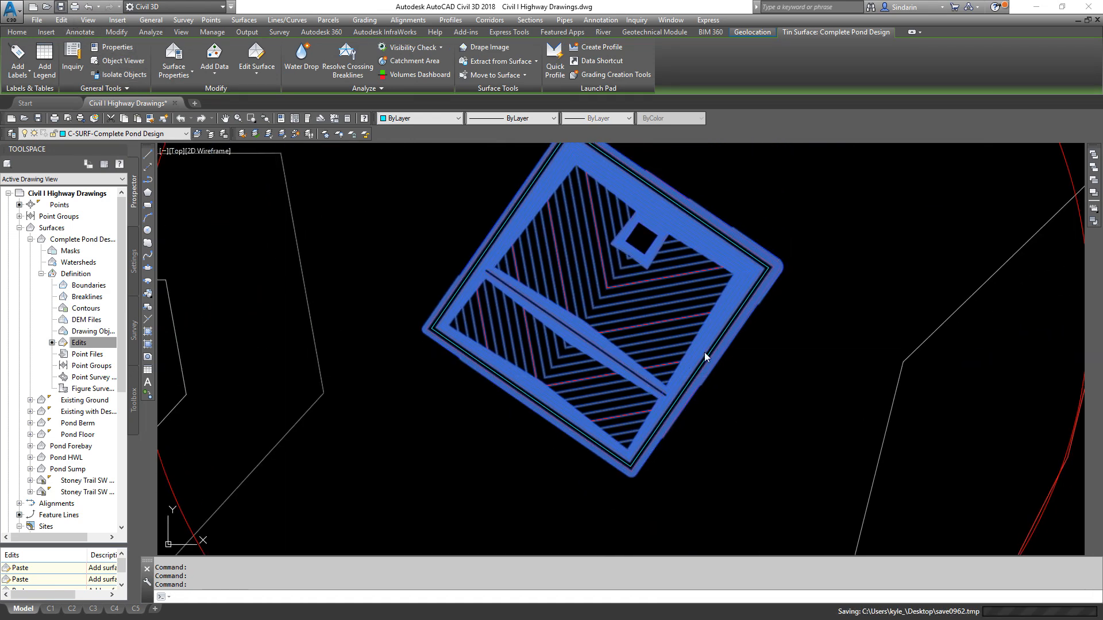
key("ctrl+s")
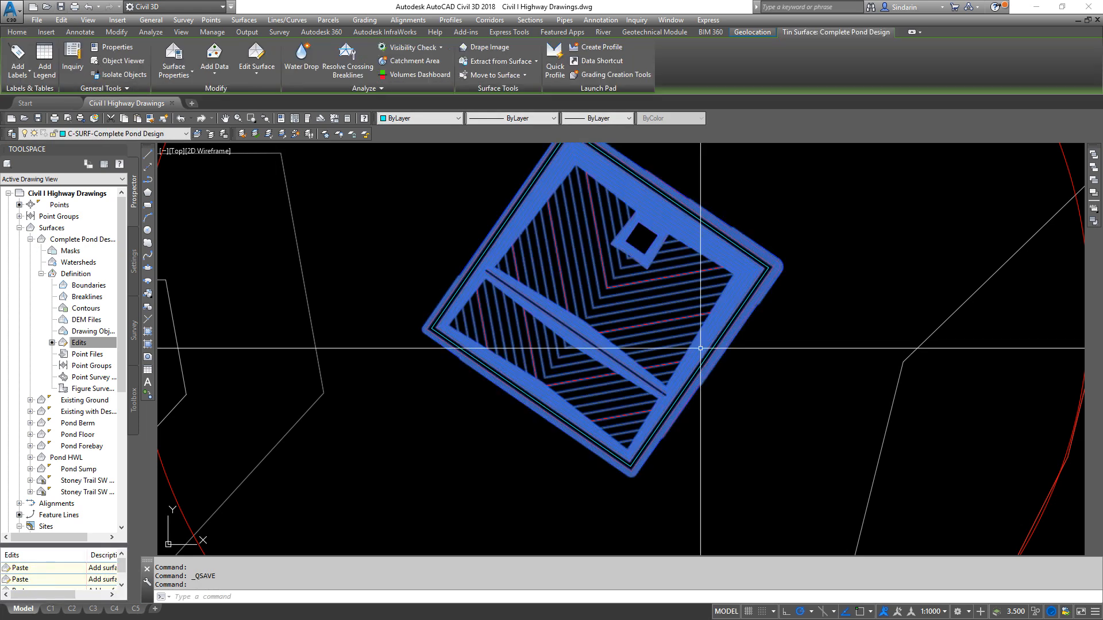
- Examine the Complete Pond Design surface in the Object Viewer from several 3D angles, including the sump and forebay berm
right_click(700, 348)
left_click(702, 504)
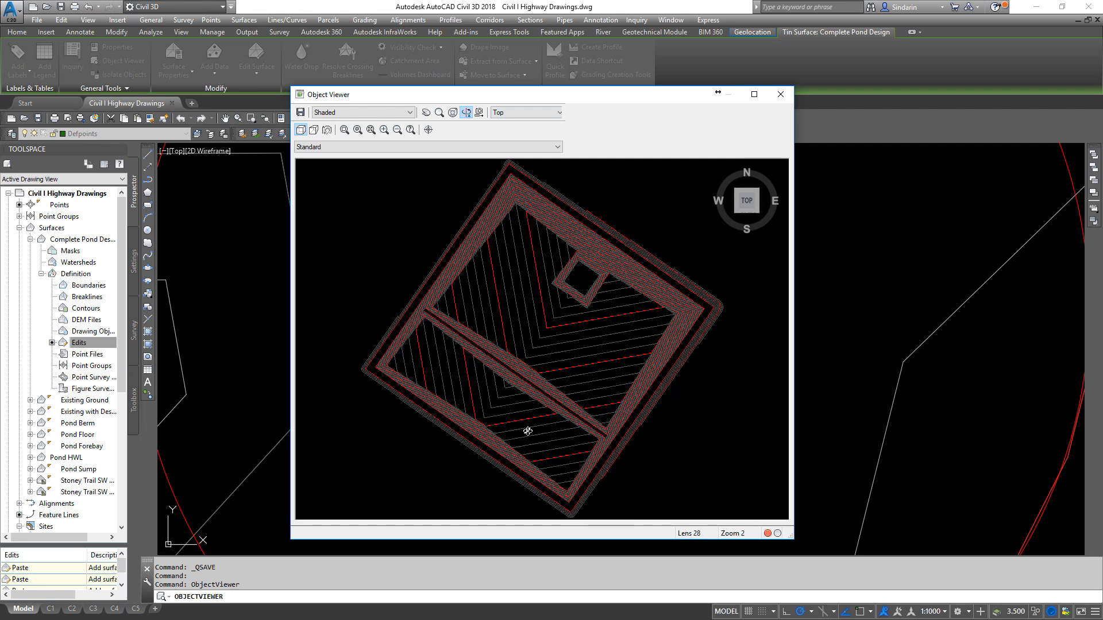
left_click_drag(530, 436, 487, 329)
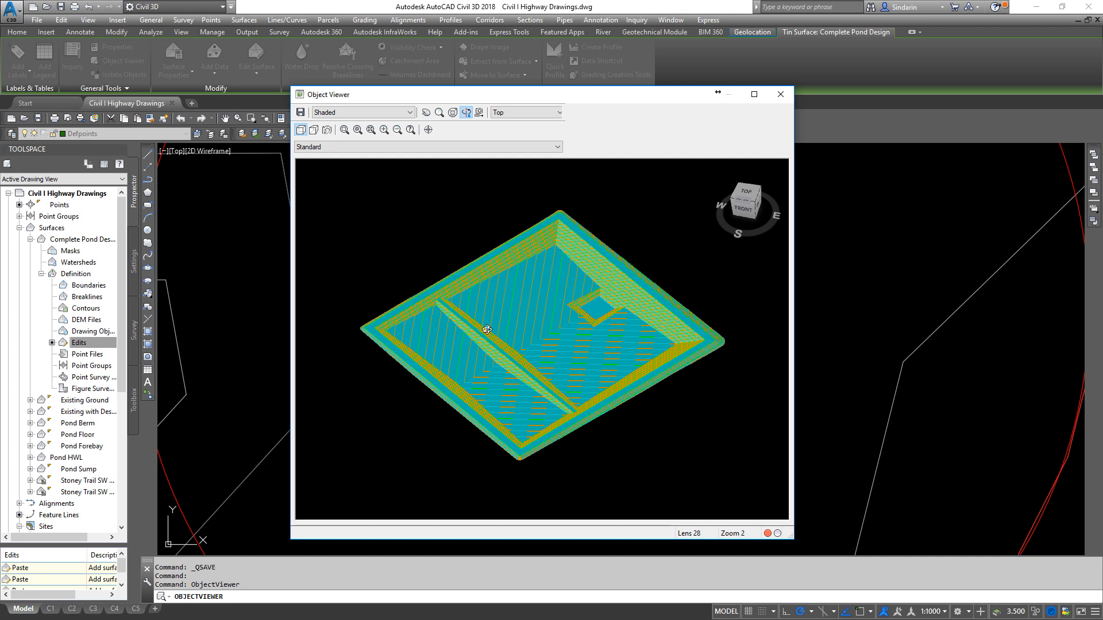
left_click_drag(551, 453, 533, 372)
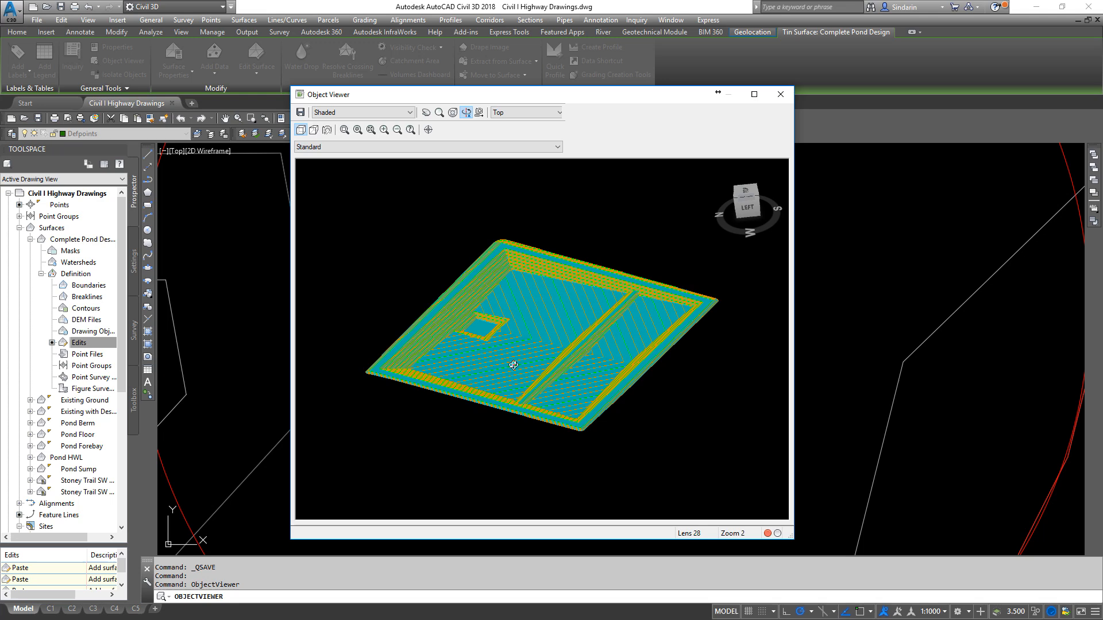
scroll(477, 362, "up", 3)
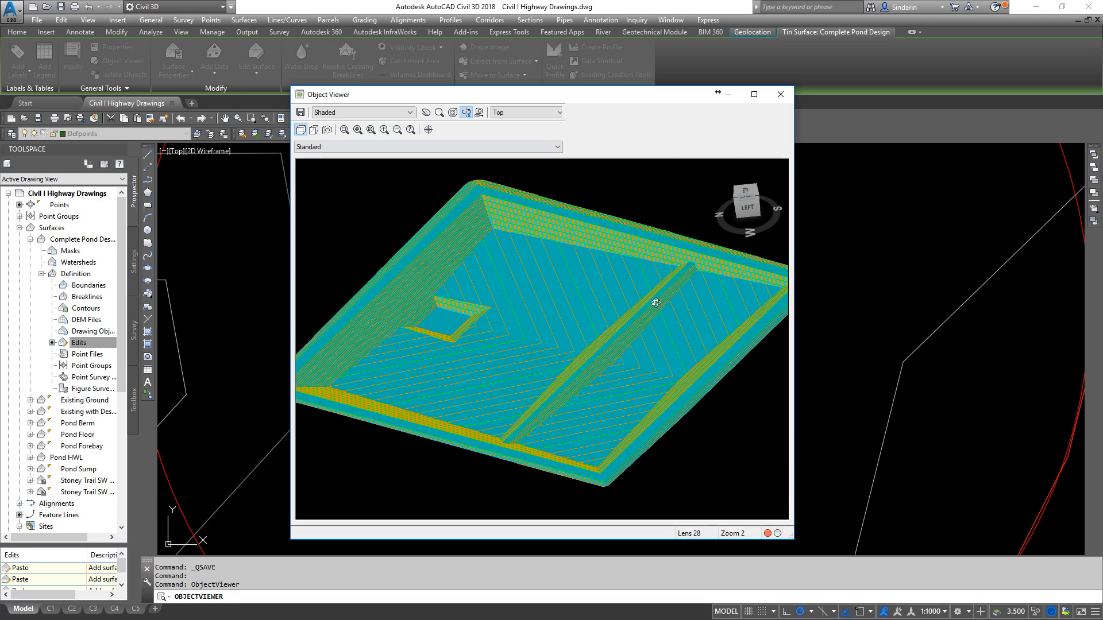
left_click_drag(493, 410, 460, 351)
right_click(494, 318)
left_click(526, 328)
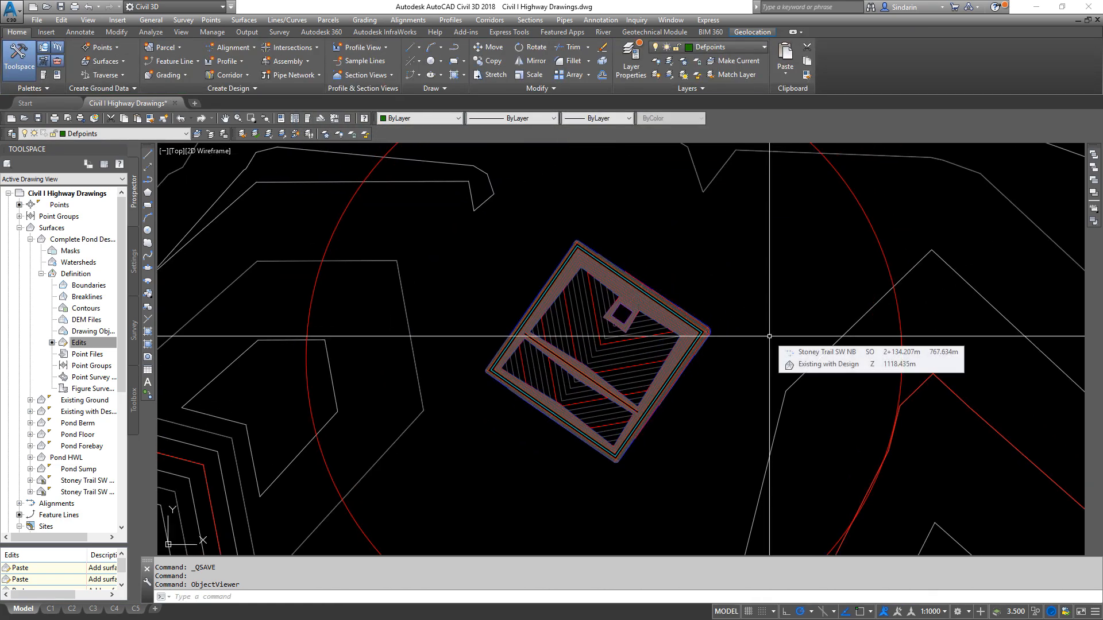
- Start a surface volume report and add a new surface pair entry for a composite volume
type("reportsur")
key("Return")
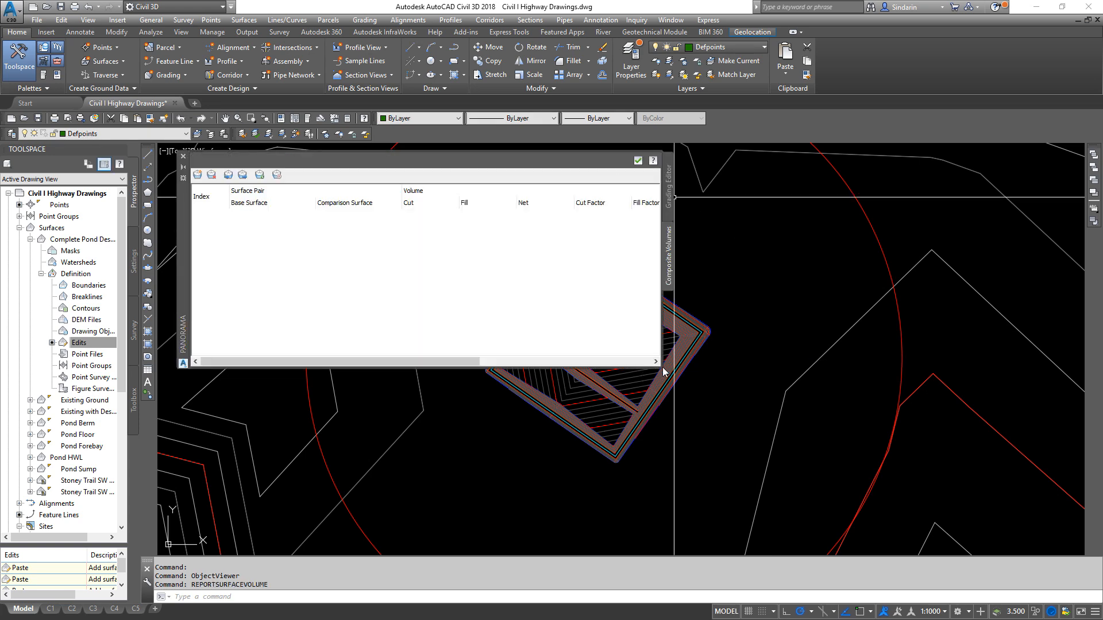
left_click_drag(181, 221, 74, 140)
left_click(93, 97)
- Compute the pond's volume with Complete Pond Design as the base surface and Pond HWL as the comparison surface, and close the report
left_click(148, 138)
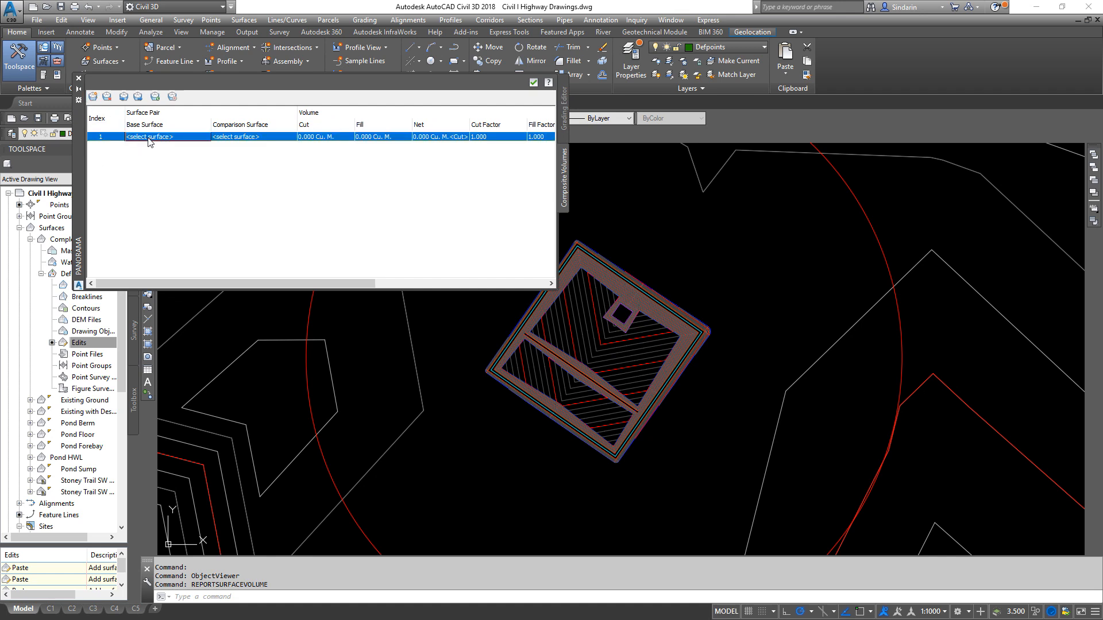
left_click(148, 138)
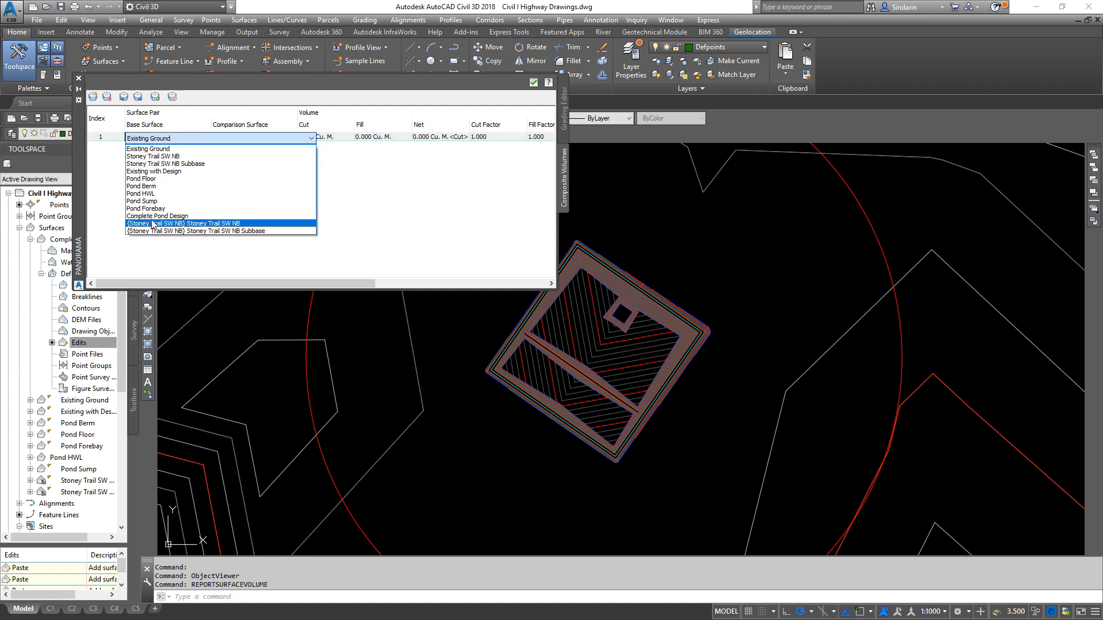
left_click(175, 217)
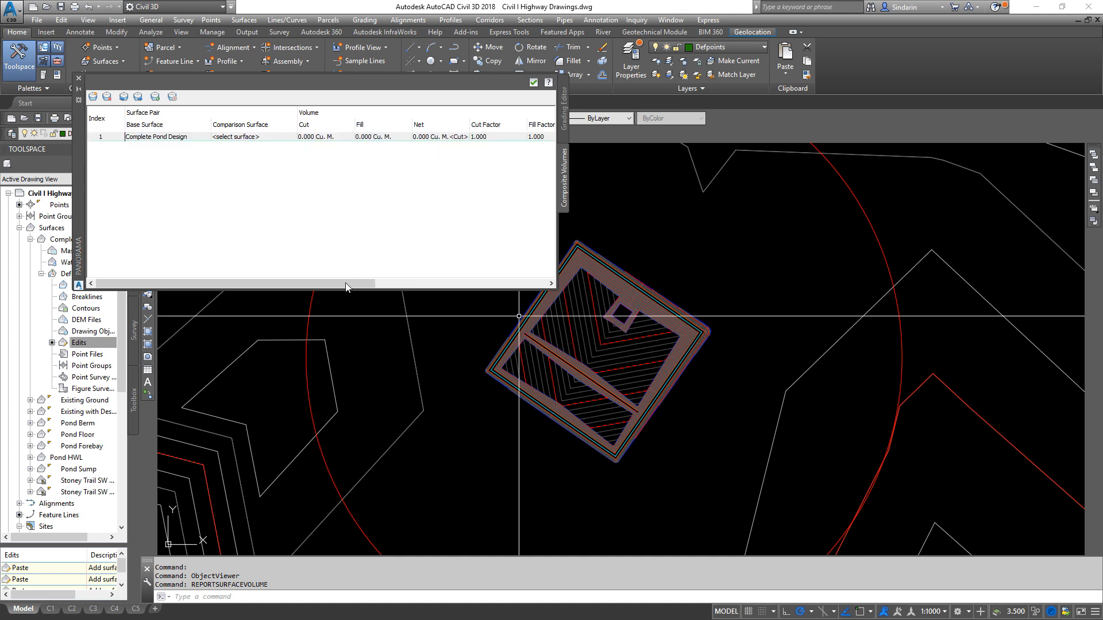
left_click(270, 138)
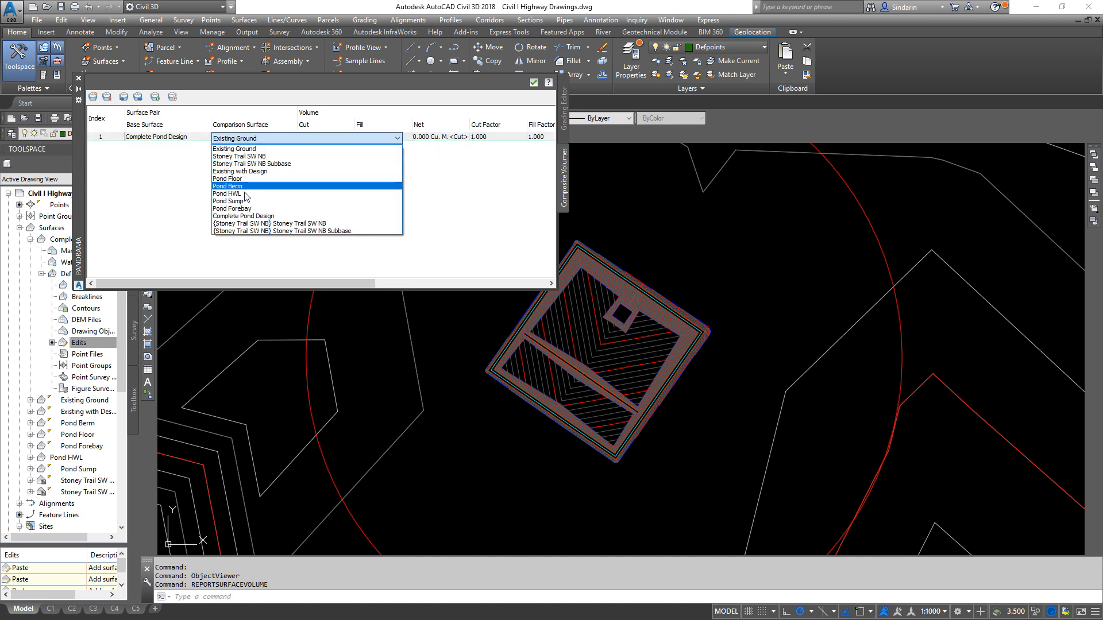
left_click(247, 194)
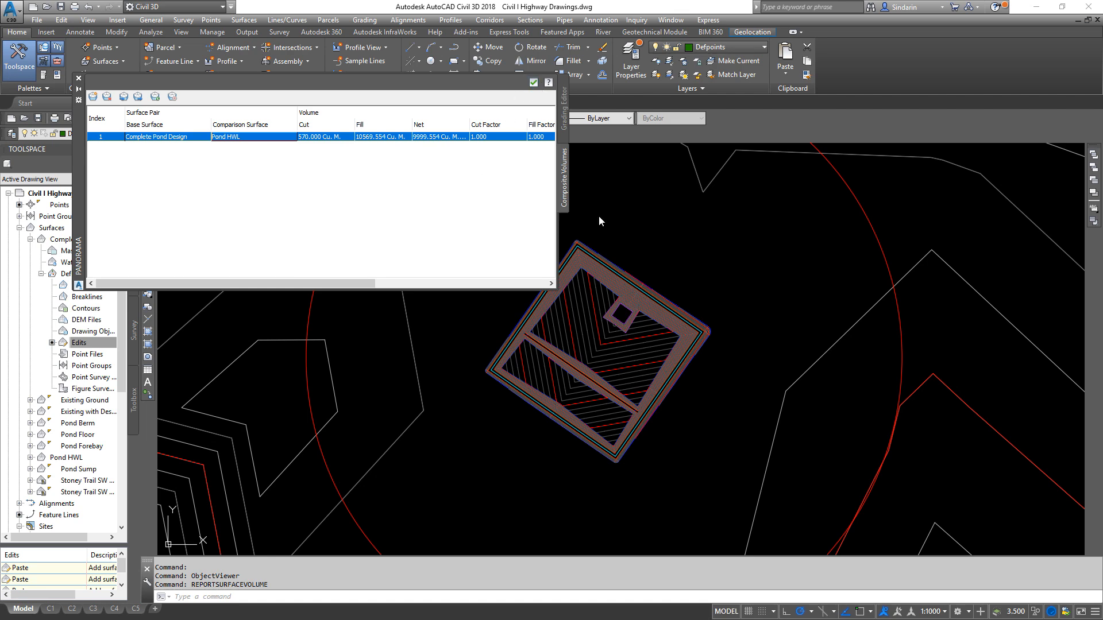
left_click(533, 82)
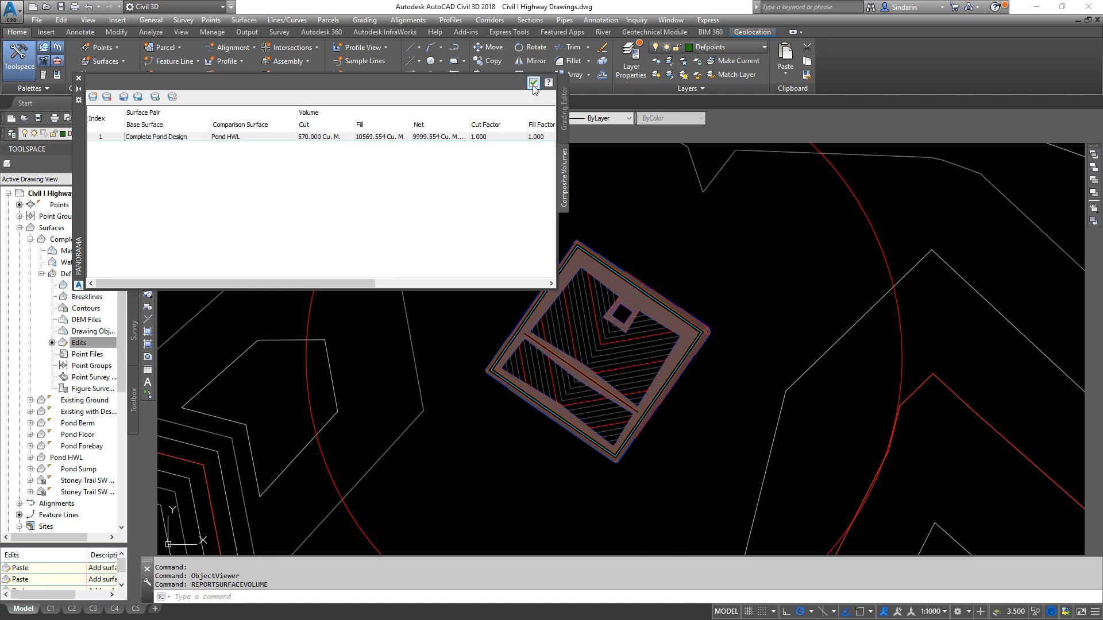
scroll(621, 309, "down", 3)
left_click(532, 82)
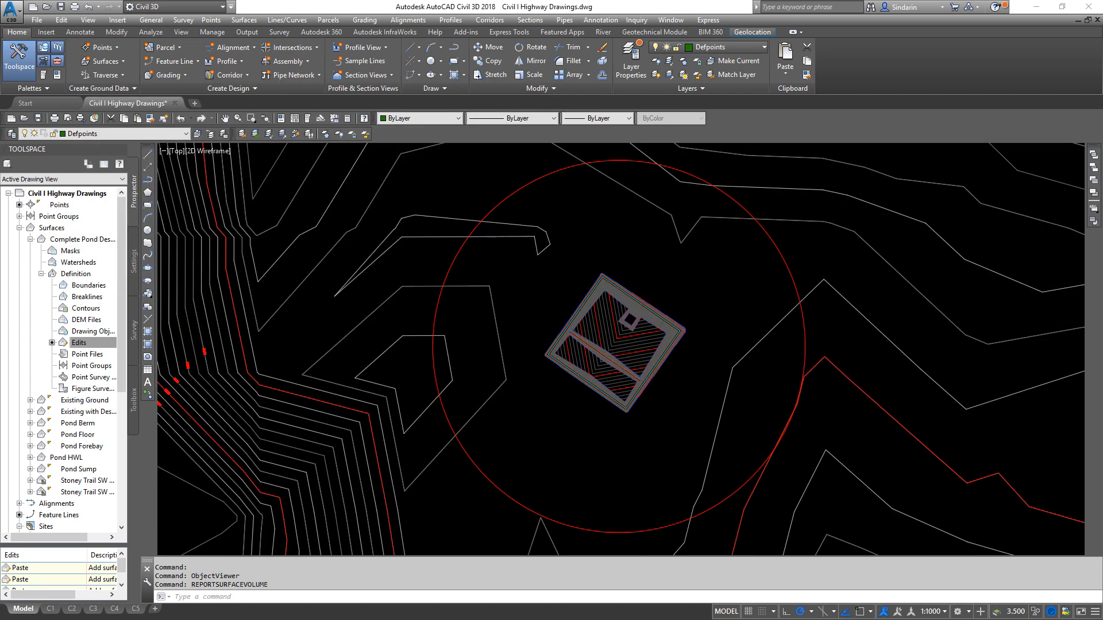
- Collapse the Complete Pond Design surface's definition and review the Pond Berm, Pond Floor, Pond Forebay and Pond Sump surfaces in the project tree
scroll(715, 171, "down", 5)
scroll(596, 402, "down", 3)
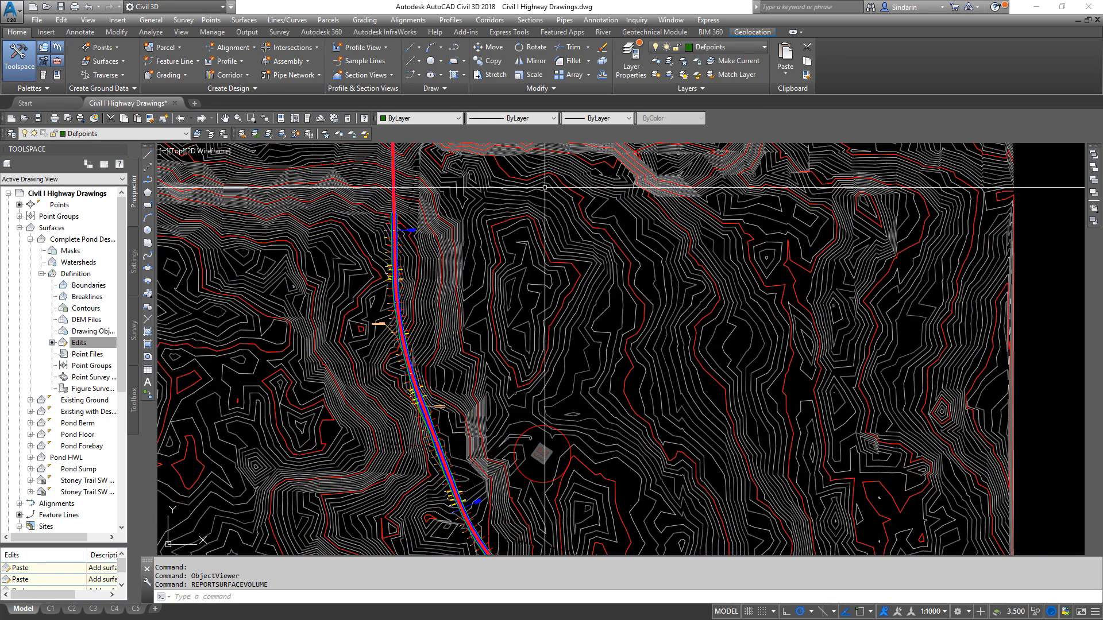
scroll(562, 246, "up", 5)
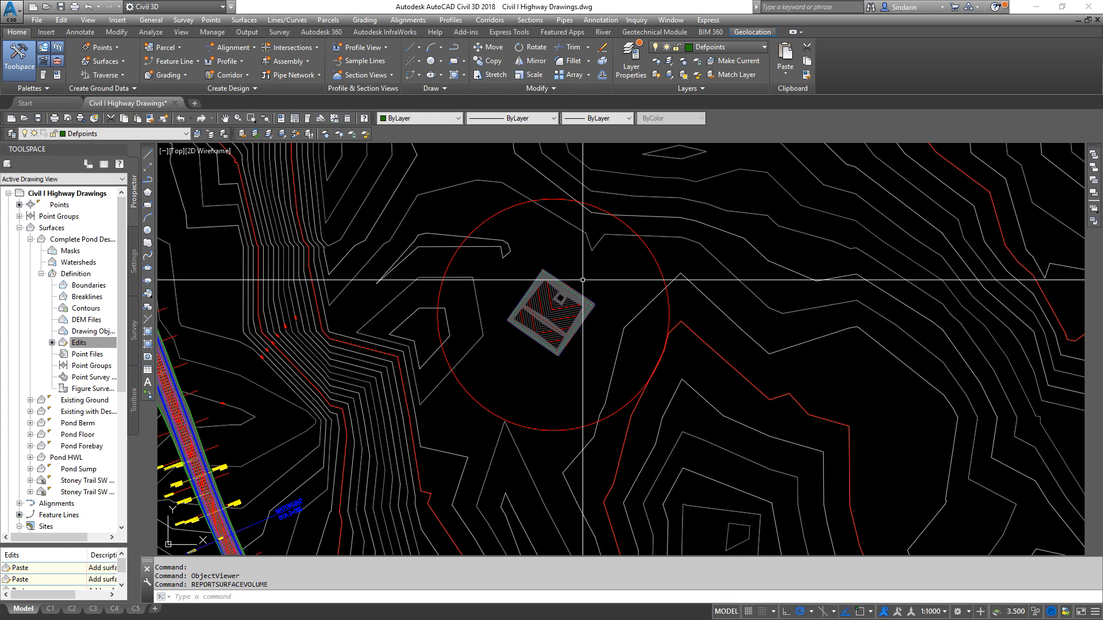
left_click(30, 239)
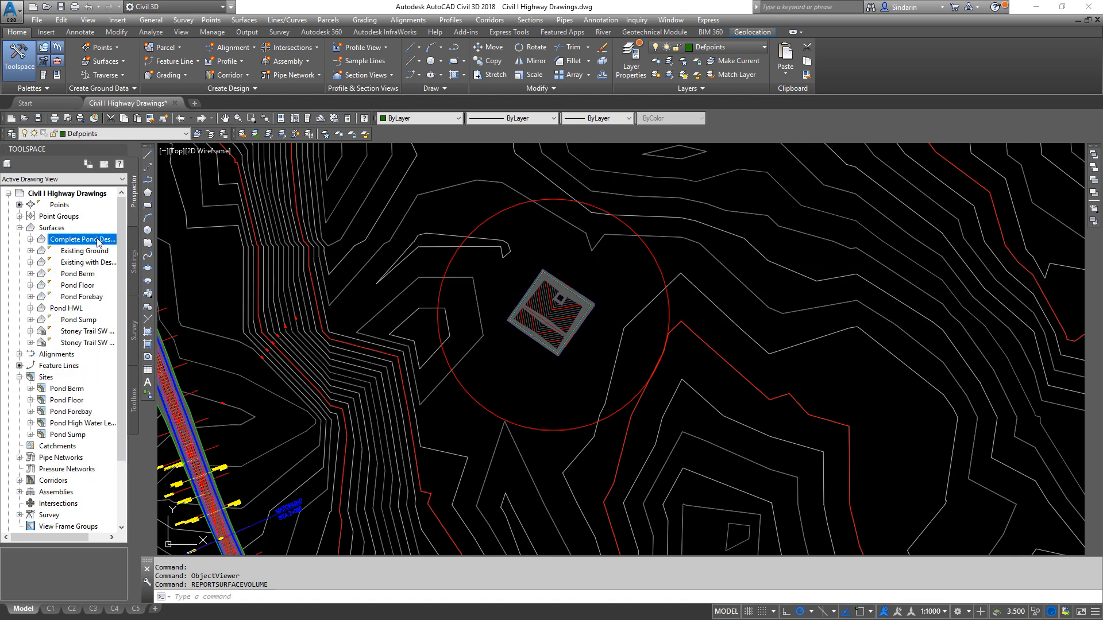
left_click(93, 277)
left_click(94, 286)
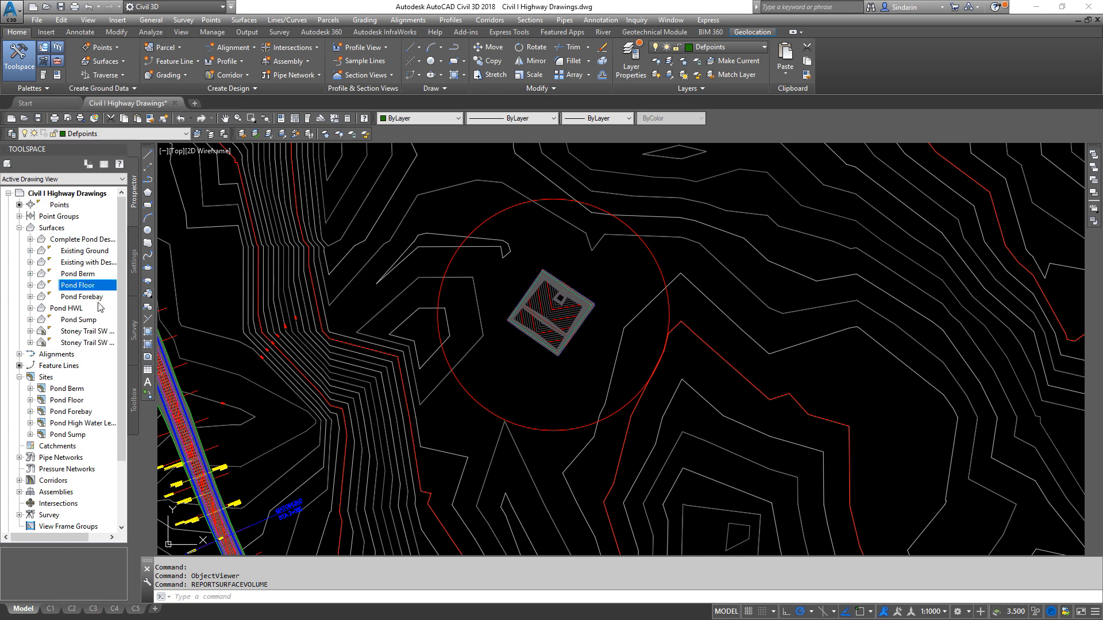
left_click(97, 298)
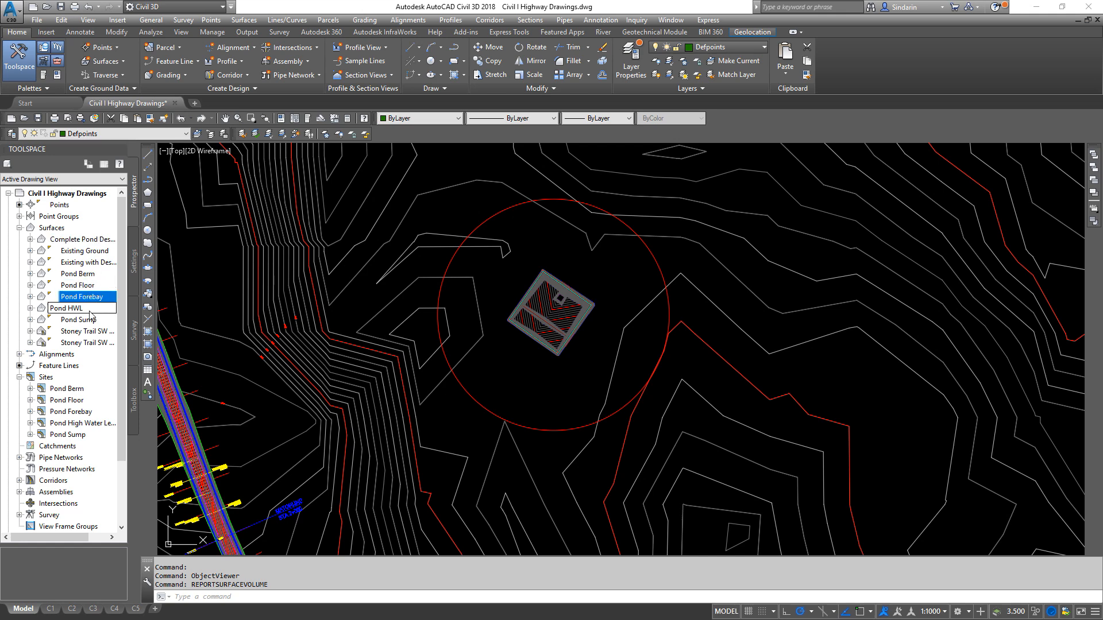
left_click(93, 318)
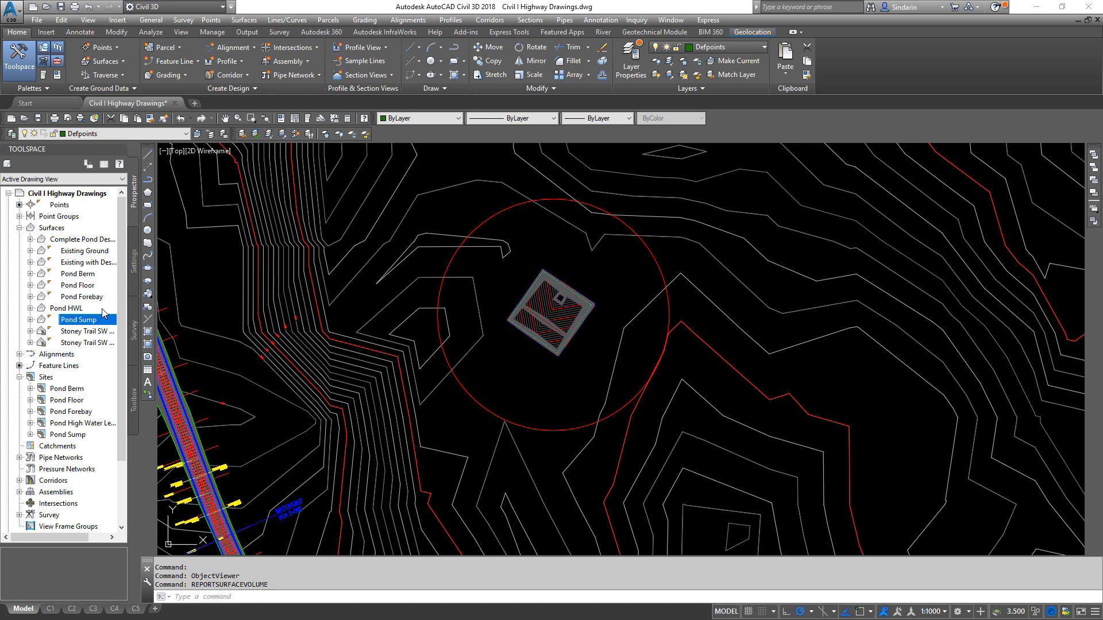
- Review the separate sites for the pond's berm, floor, forebay, high water level and sump
left_click(46, 377)
left_click(70, 402)
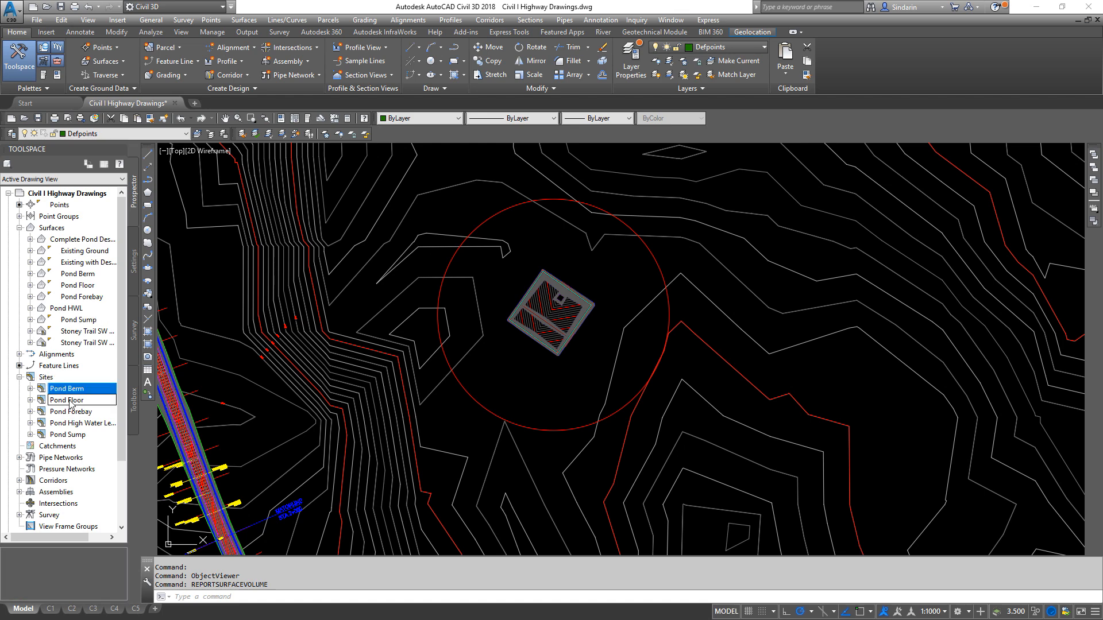
left_click(76, 412)
left_click(77, 425)
left_click(80, 435)
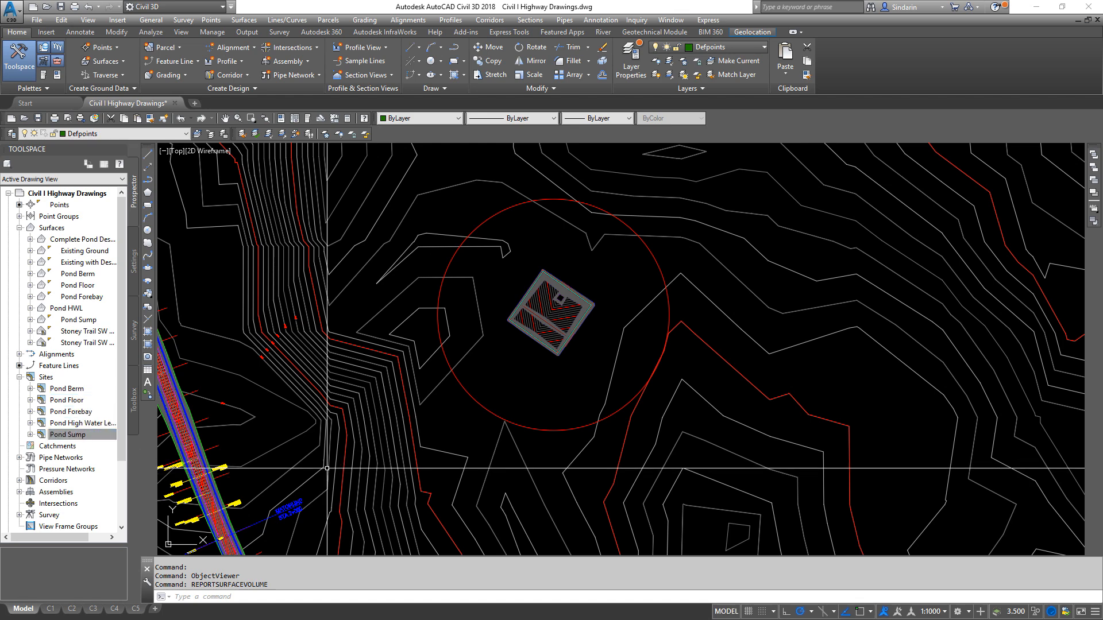
- Examine the finished pond in plan within the surrounding contours, checking the surface elevations inside it
scroll(574, 318, "up", 6)
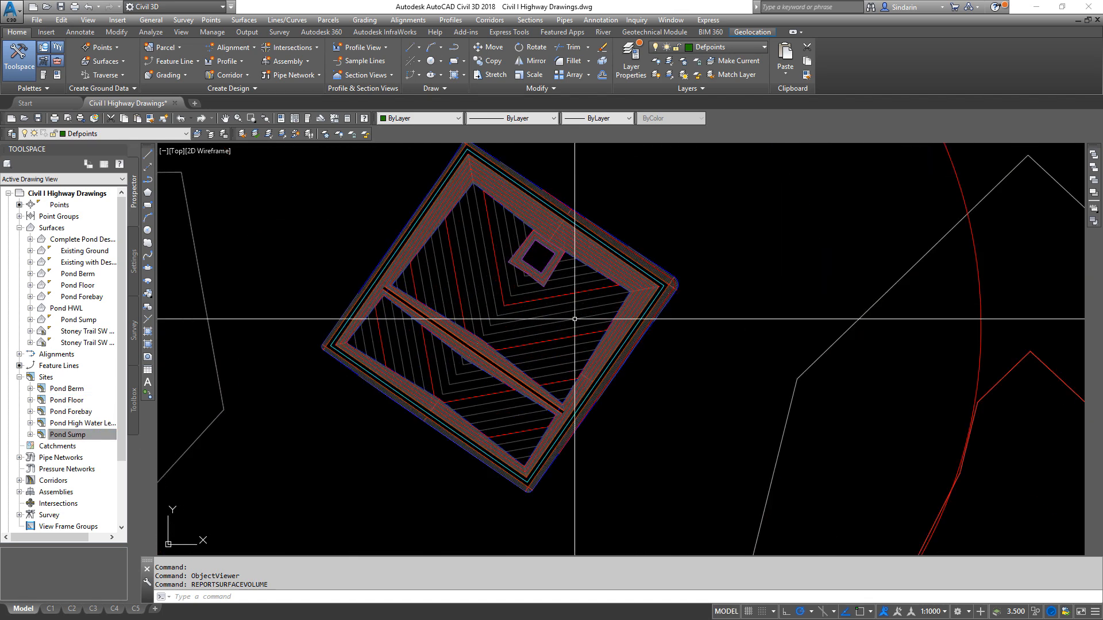
scroll(575, 327, "down", 5)
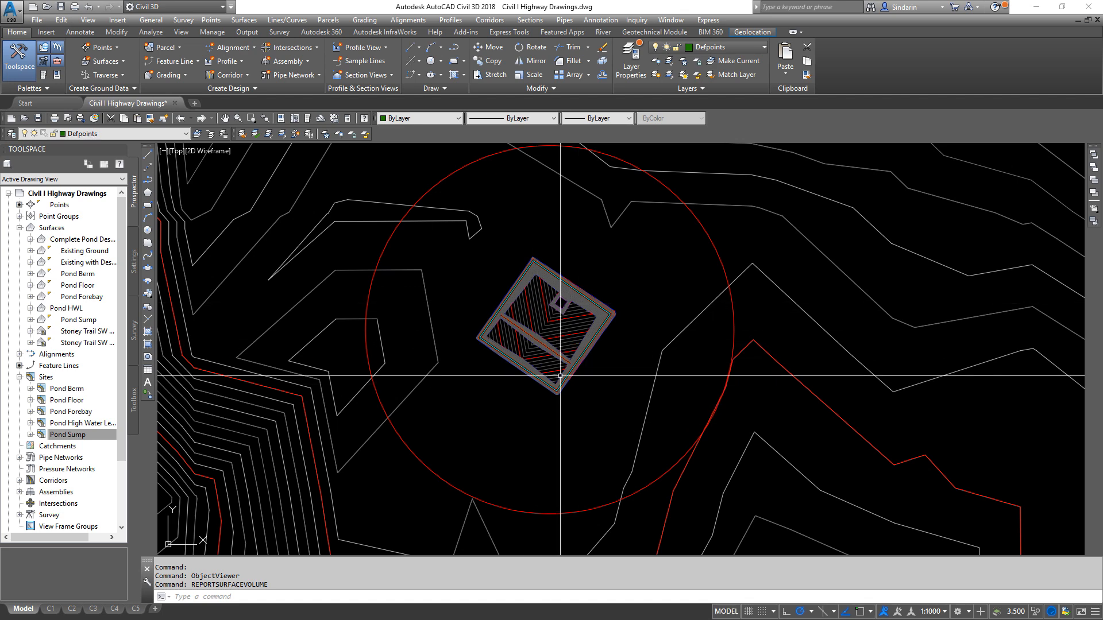
middle_click_drag(540, 371, 653, 267)
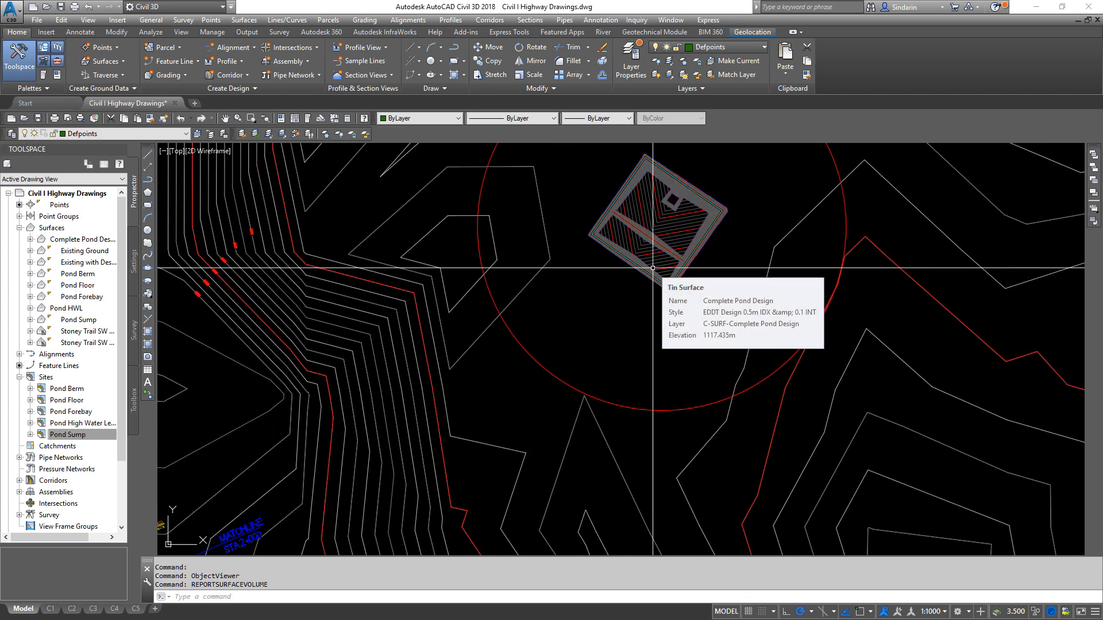
scroll(722, 204, "up", 5)
middle_click_drag(628, 224, 624, 342)
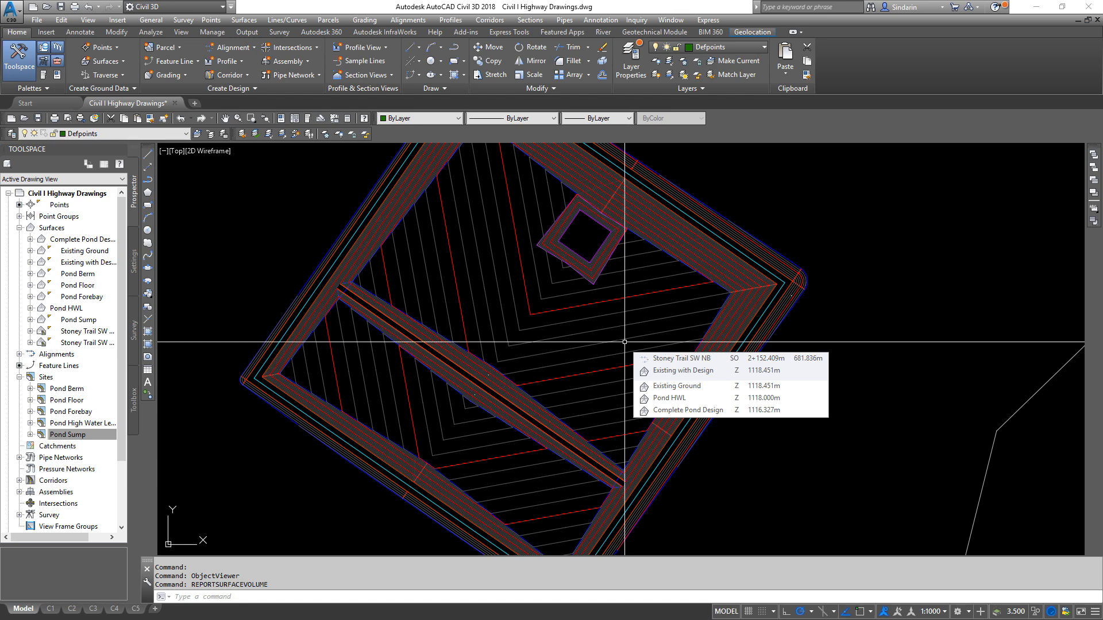
scroll(624, 342, "down", 4)
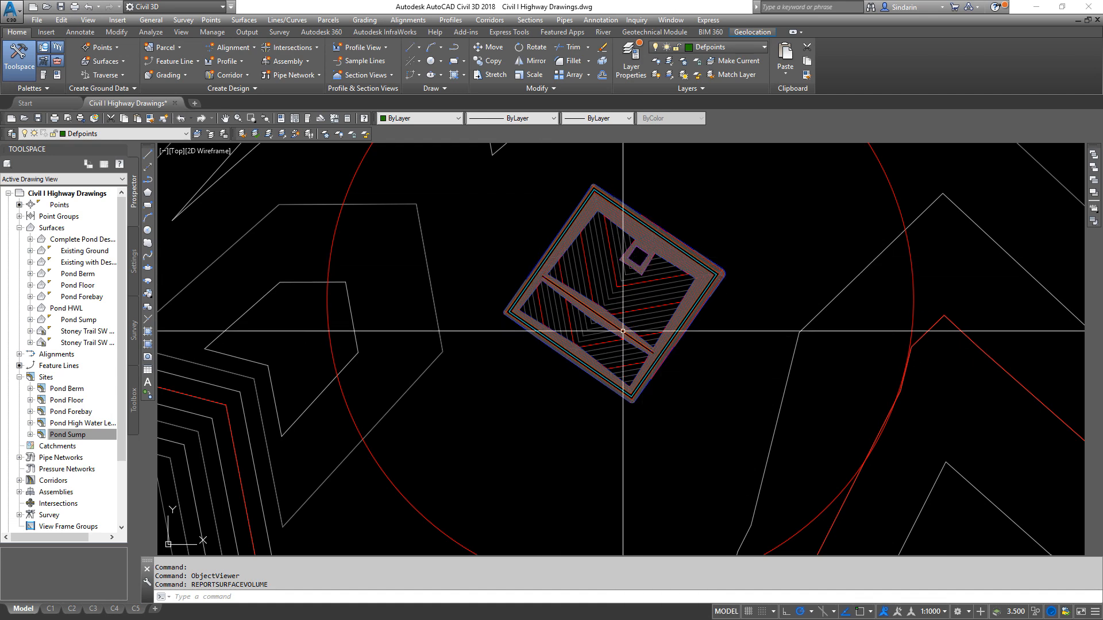
mouse_move(619, 333)
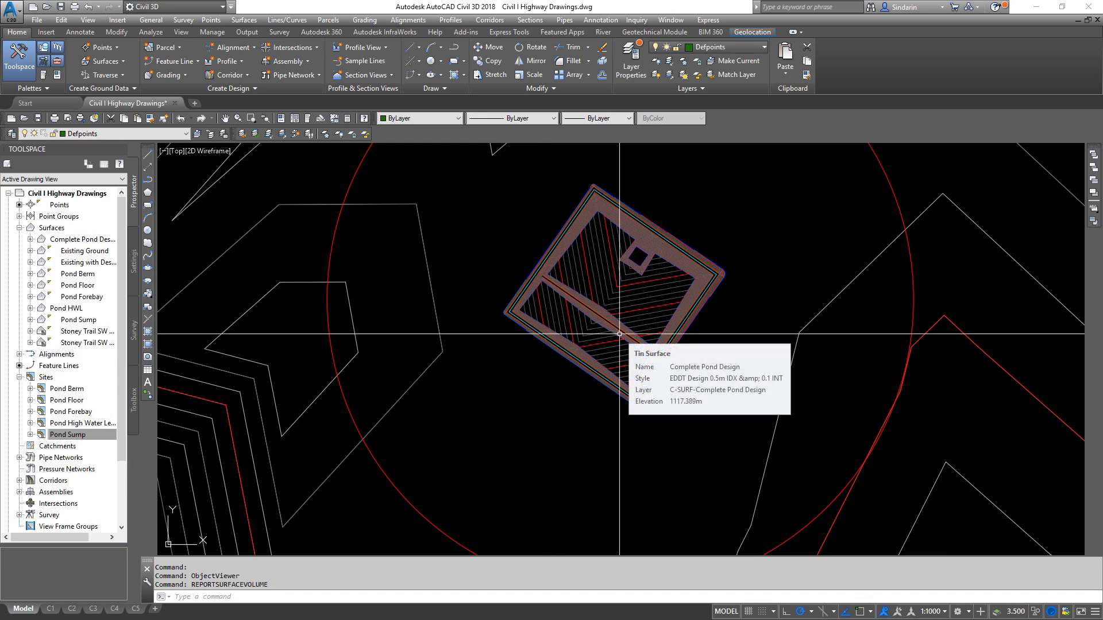
- Examine the contours and grading edges along the pond's southwest berm and side slope up close
scroll(619, 334, "up", 3)
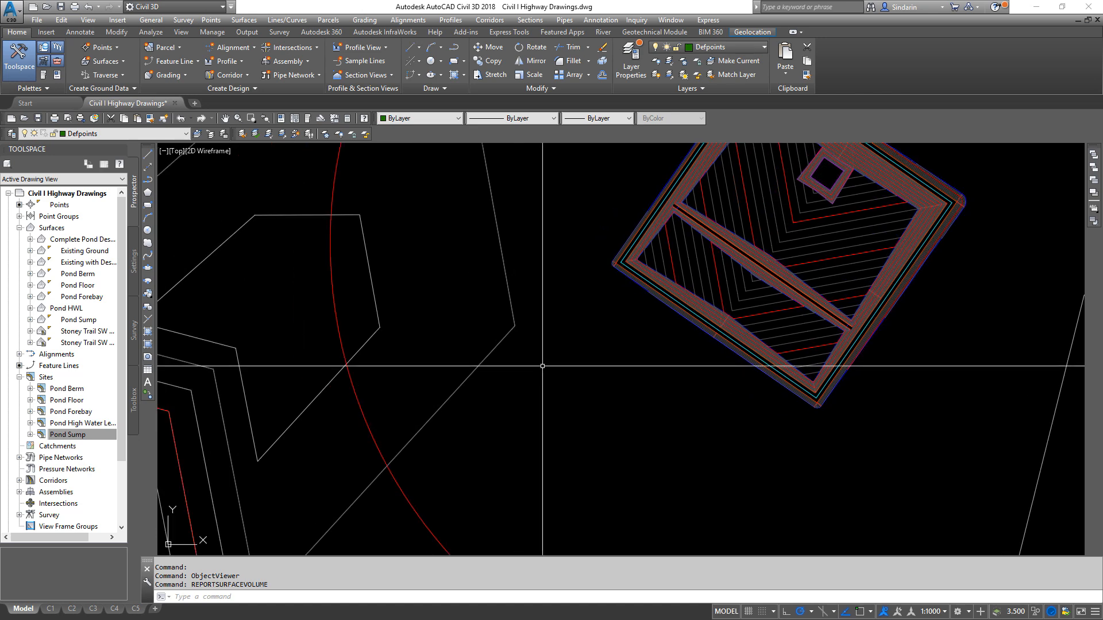
scroll(724, 336, "up", 5)
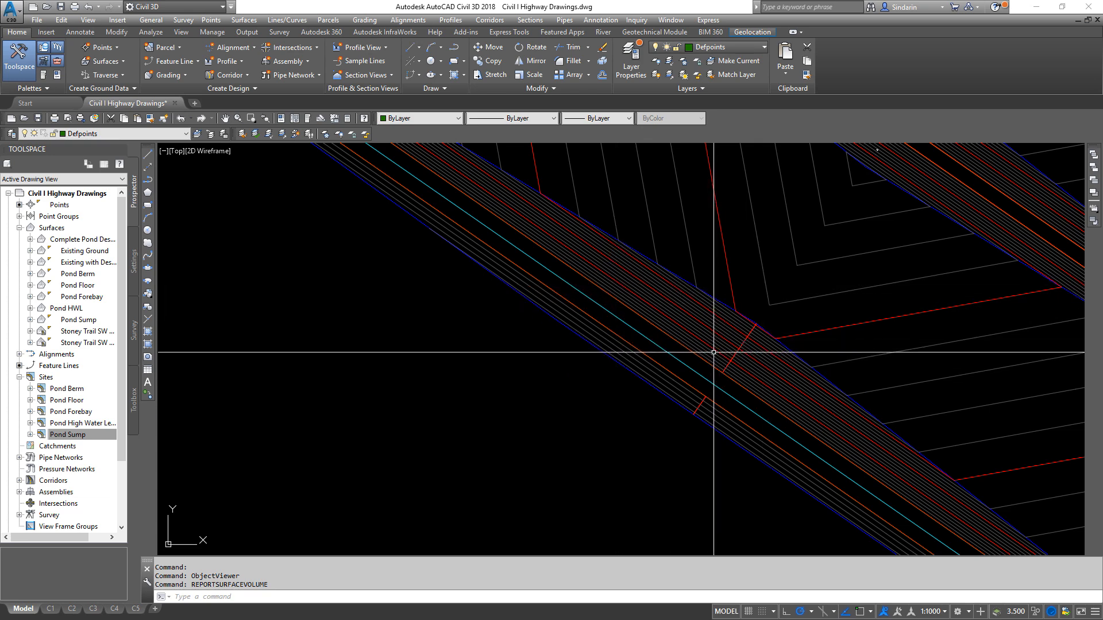
mouse_move(713, 350)
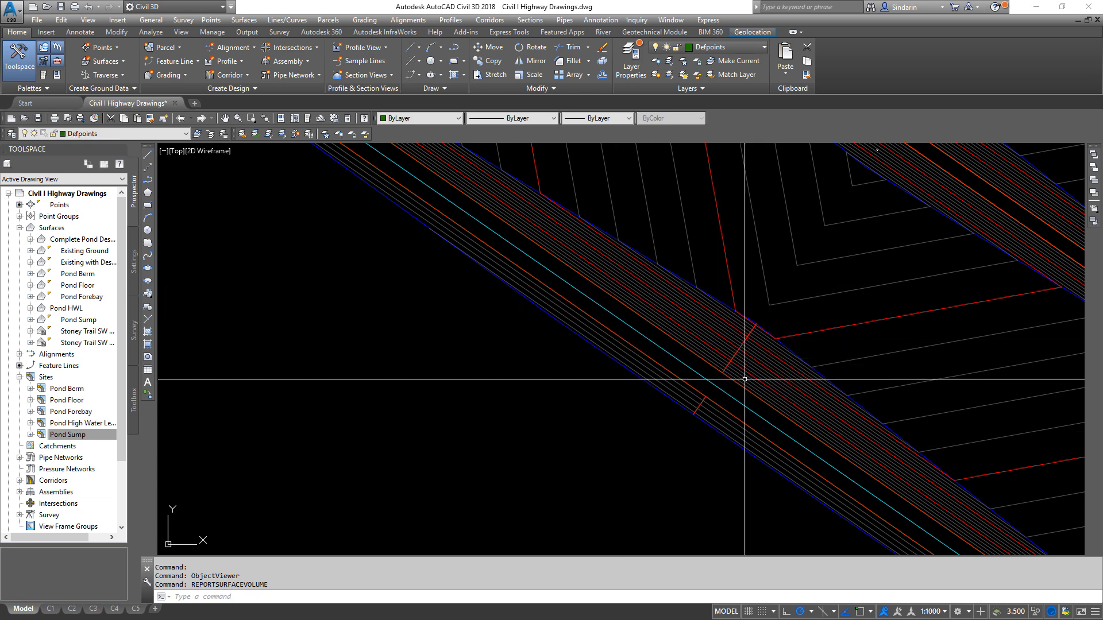
scroll(718, 379, "down", 3)
right_click(712, 301)
left_click(1009, 274)
left_click(1013, 271)
scroll(769, 395, "down", 2)
scroll(757, 391, "down", 6)
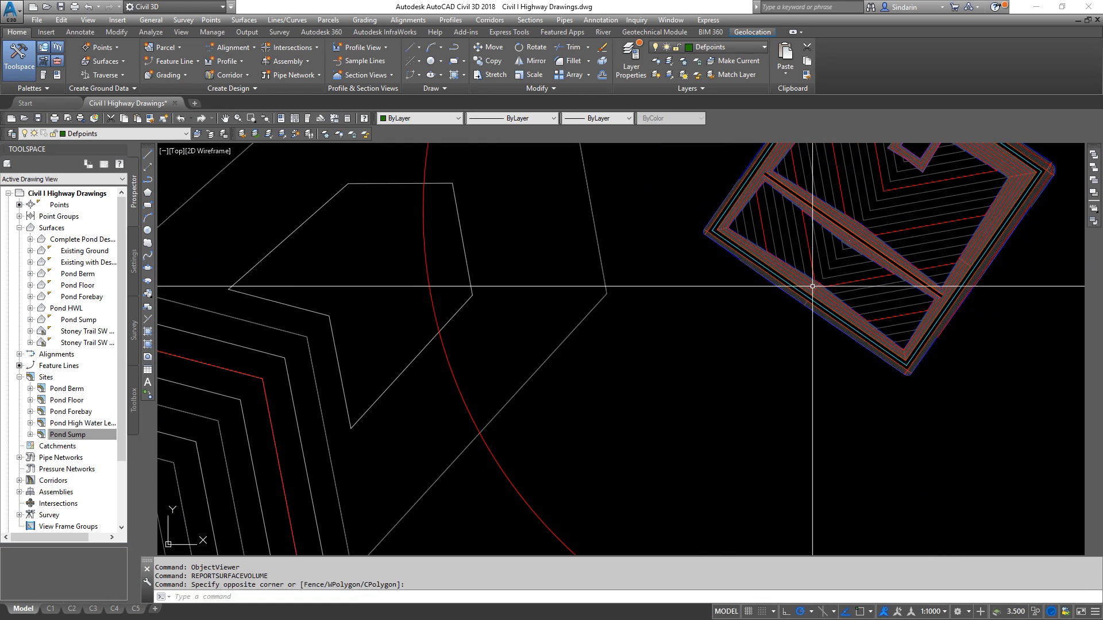
- Review the pond's location relative to the Stoney Trail highway corridor and the surrounding existing ground contours
middle_click_drag(768, 541, 800, 301)
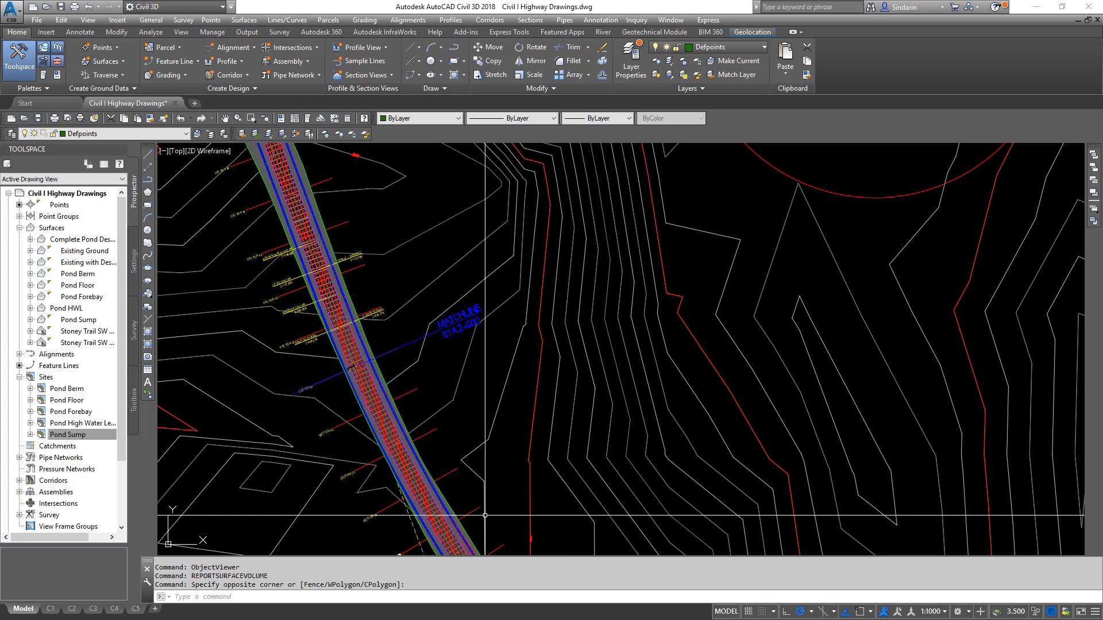
middle_click_drag(430, 517, 382, 439)
scroll(488, 448, "down", 2)
mouse_move(337, 223)
middle_mouse_down()
mouse_move(370, 372)
mouse_move(390, 274)
middle_mouse_up()
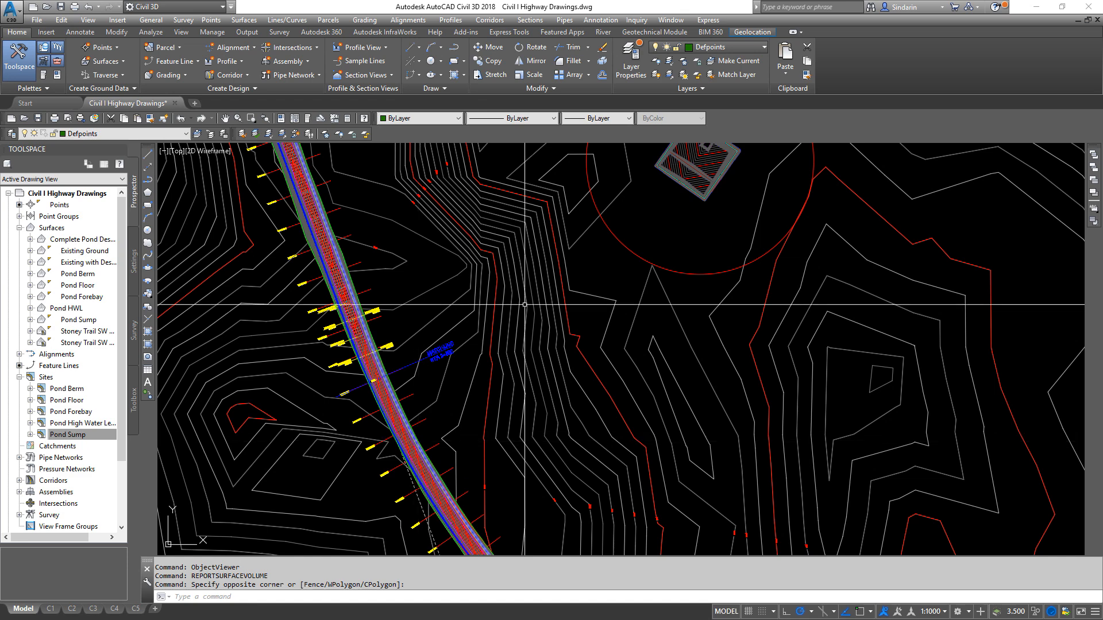
middle_click_drag(727, 161, 685, 272)
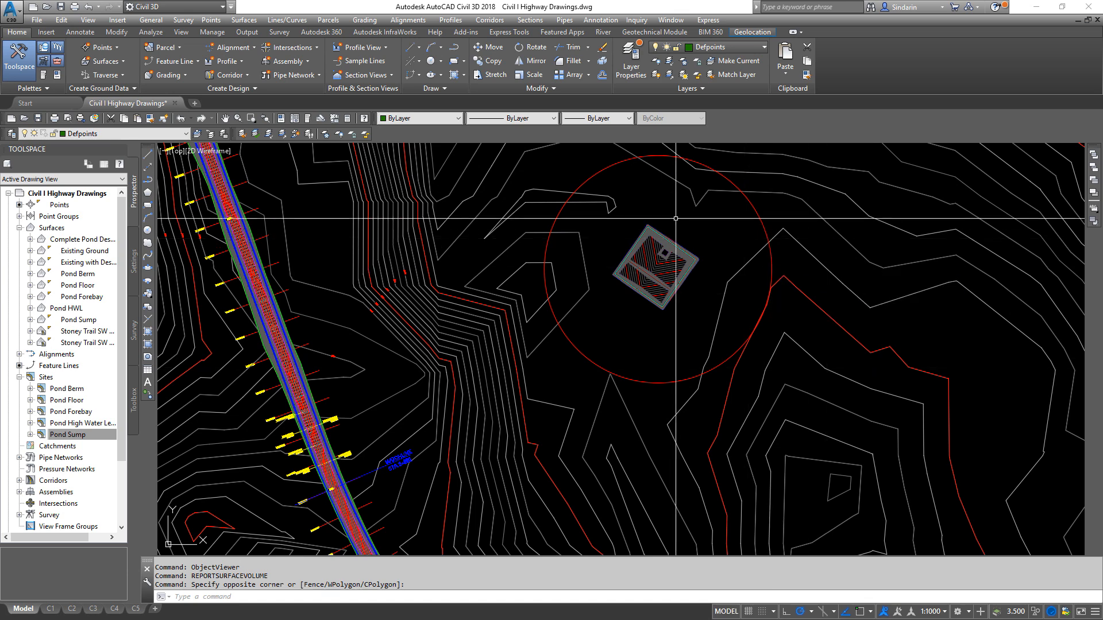
mouse_move(722, 390)
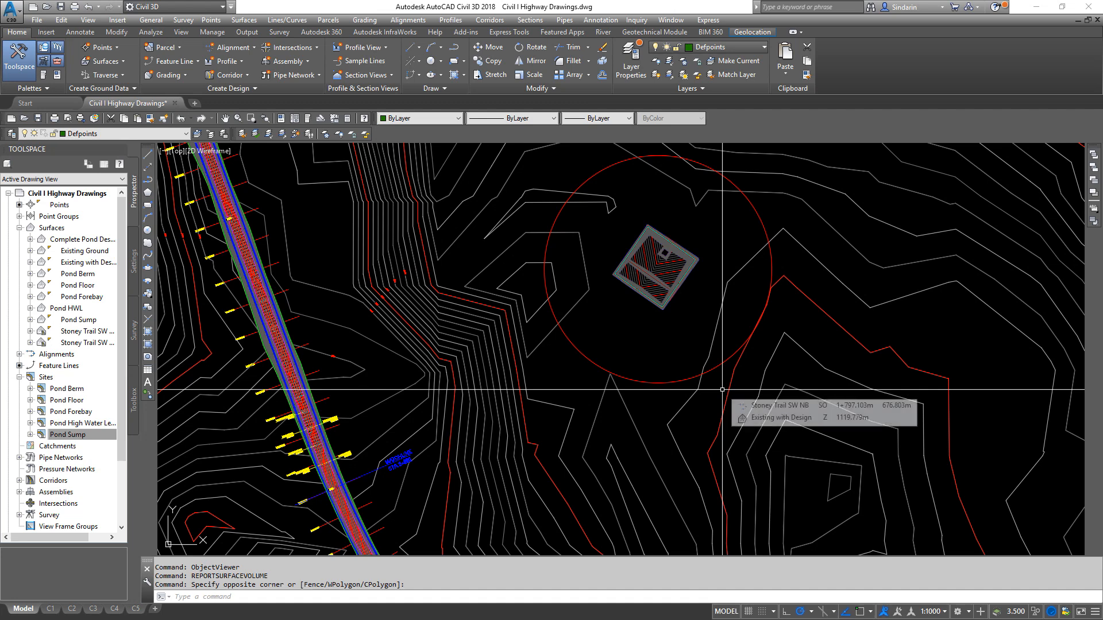